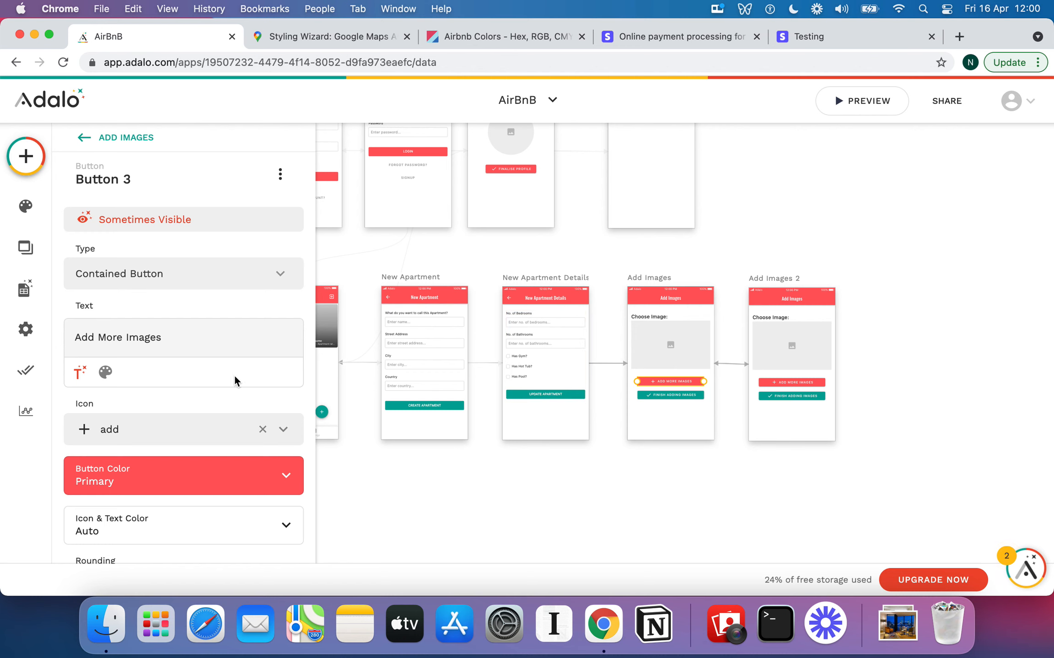
# Review the Update Apartment click action: Main Image set to Image Upload 1, Main Image Set? True
pyautogui.scroll(-10, 233, 375)
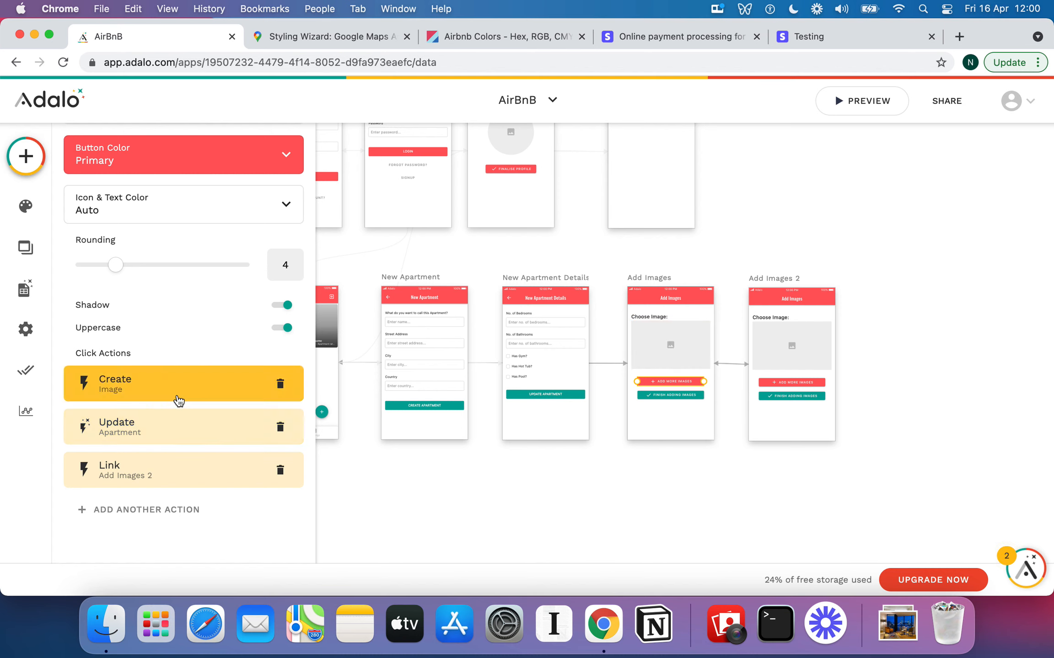
pyautogui.click(193, 428)
pyautogui.scroll(-15, 194, 439)
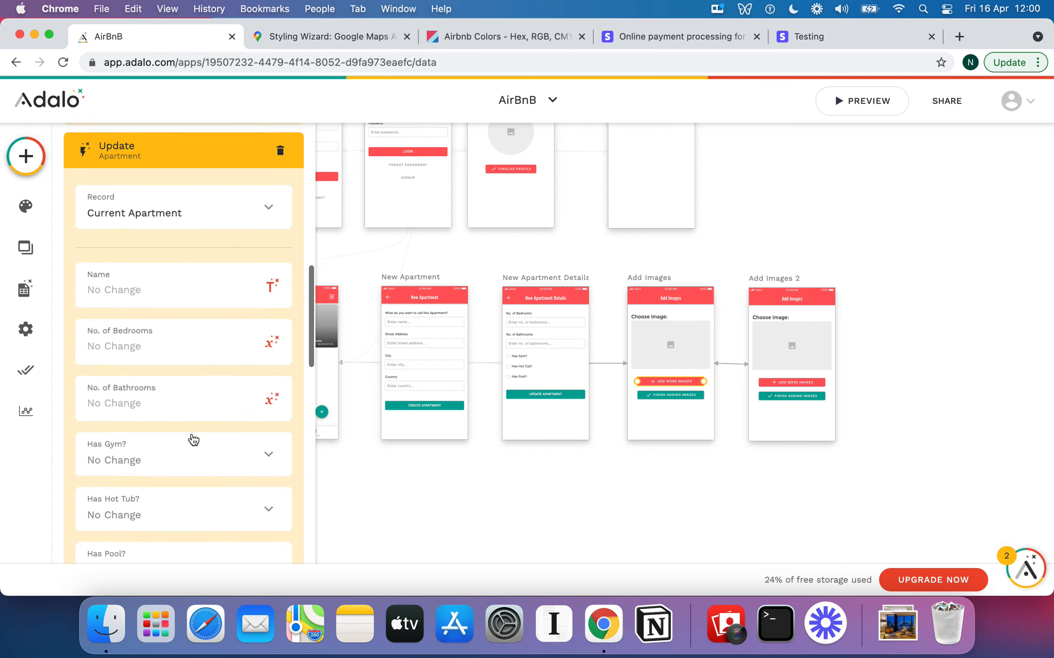
pyautogui.scroll(-3, 193, 438)
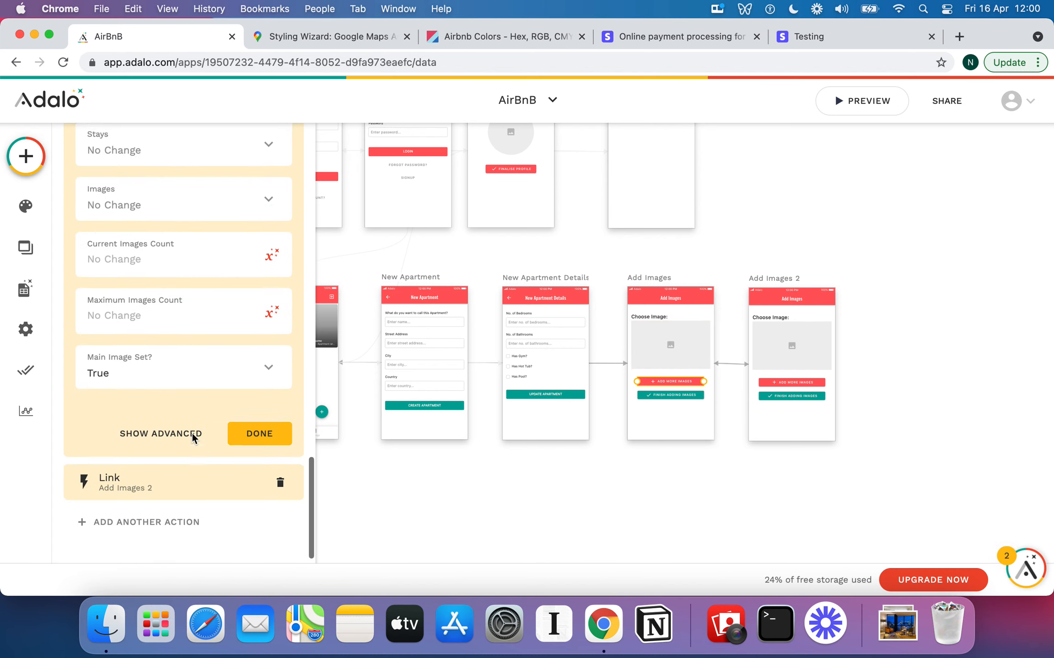
pyautogui.scroll(15, 193, 438)
pyautogui.scroll(-15, 194, 439)
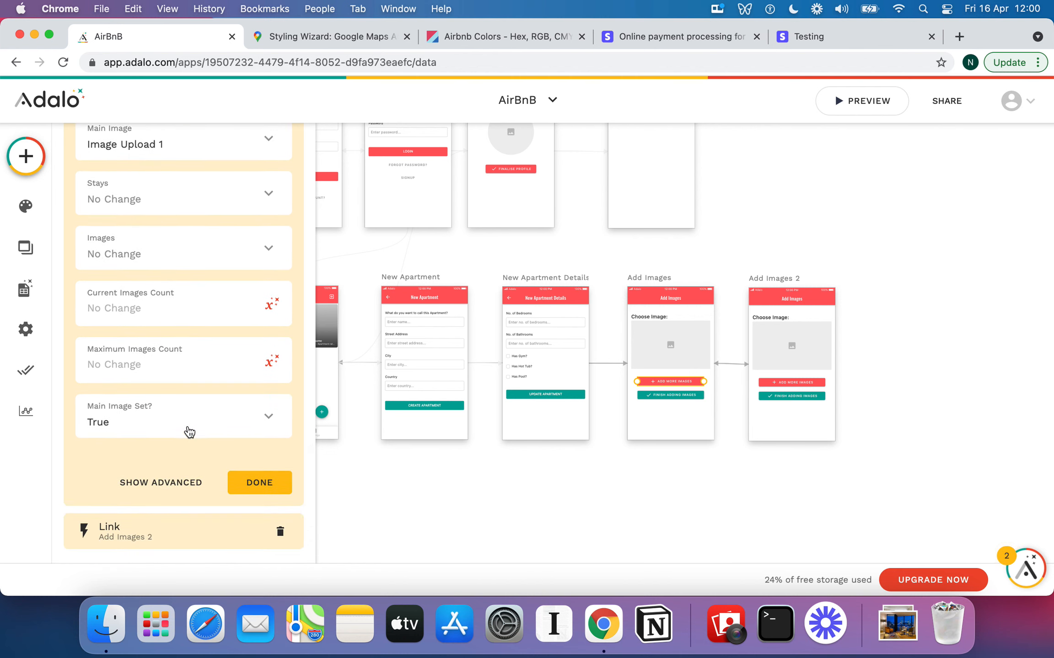
pyautogui.scroll(1, 188, 431)
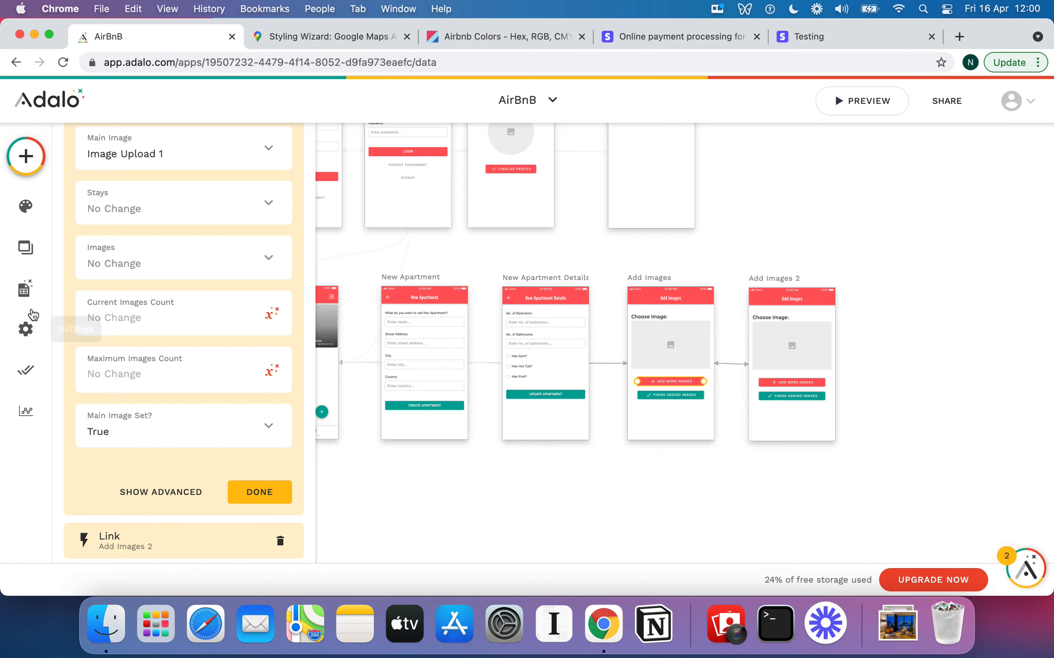
# Expand the Apartments collection in the Database panel to see its properties
pyautogui.click(23, 296)
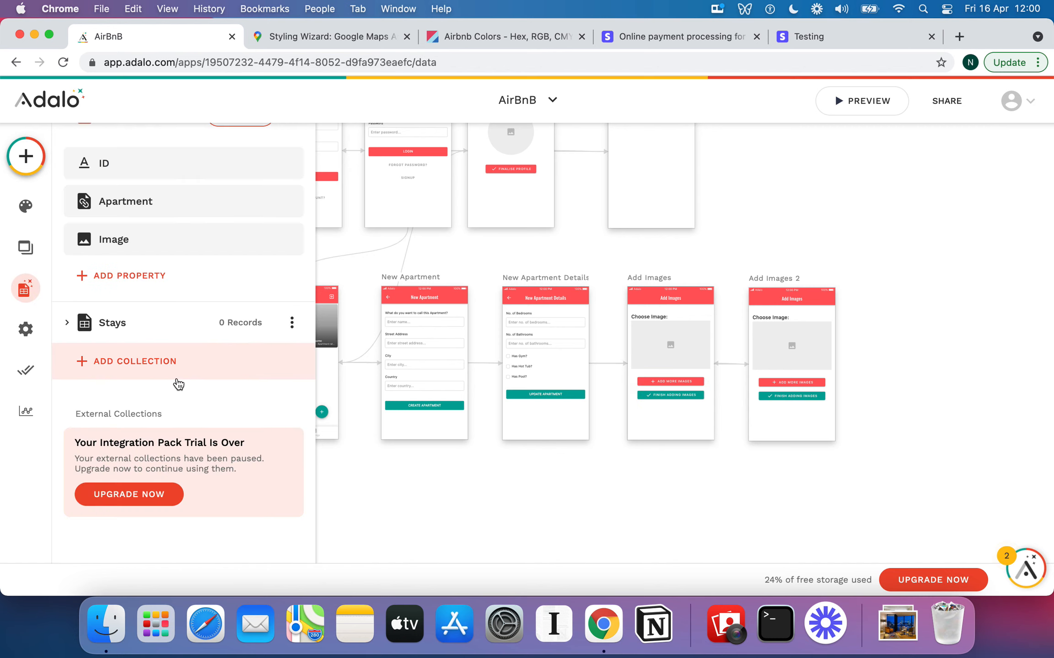
pyautogui.scroll(2, 87, 237)
pyautogui.scroll(5, 84, 228)
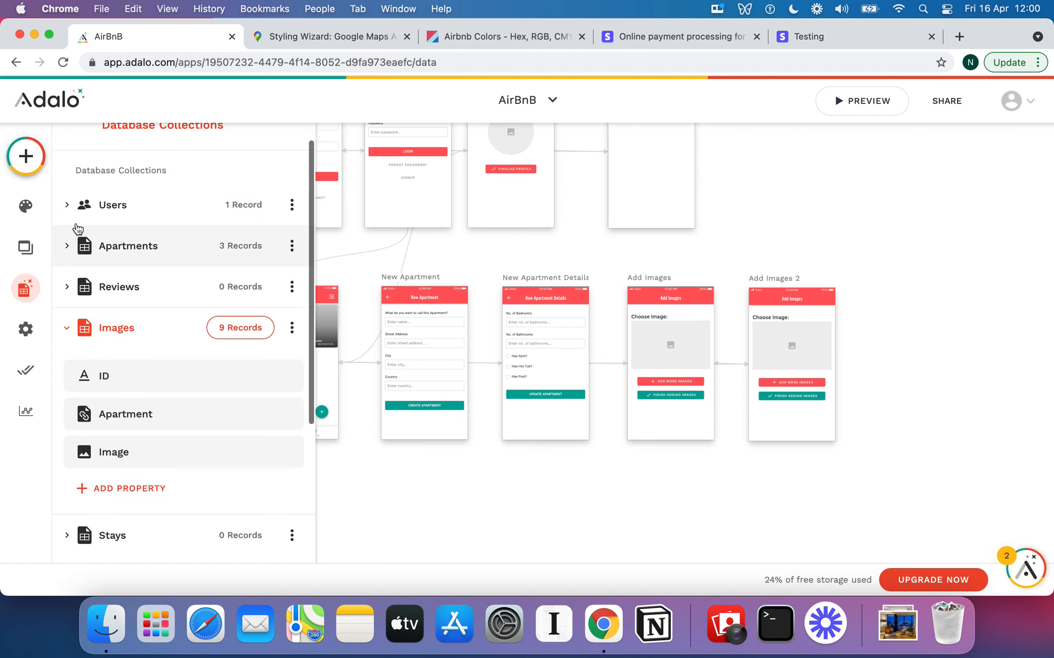
pyautogui.click(170, 328)
pyautogui.scroll(-10, 170, 328)
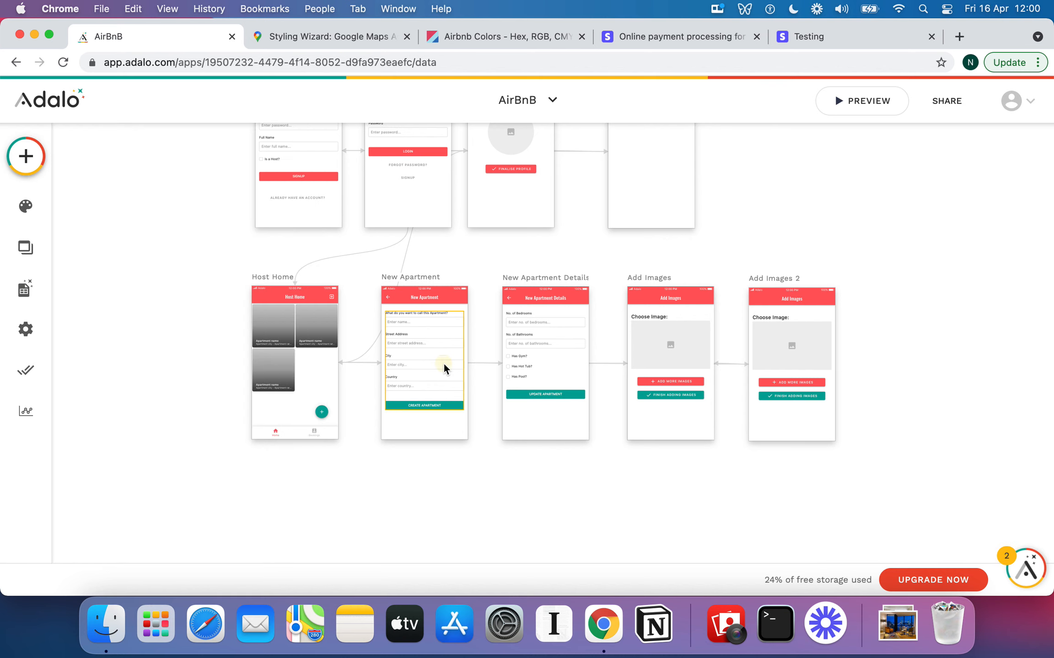
# Show the New Apartment form's fields, where Main Image Set? is automatically False
pyautogui.click(443, 364)
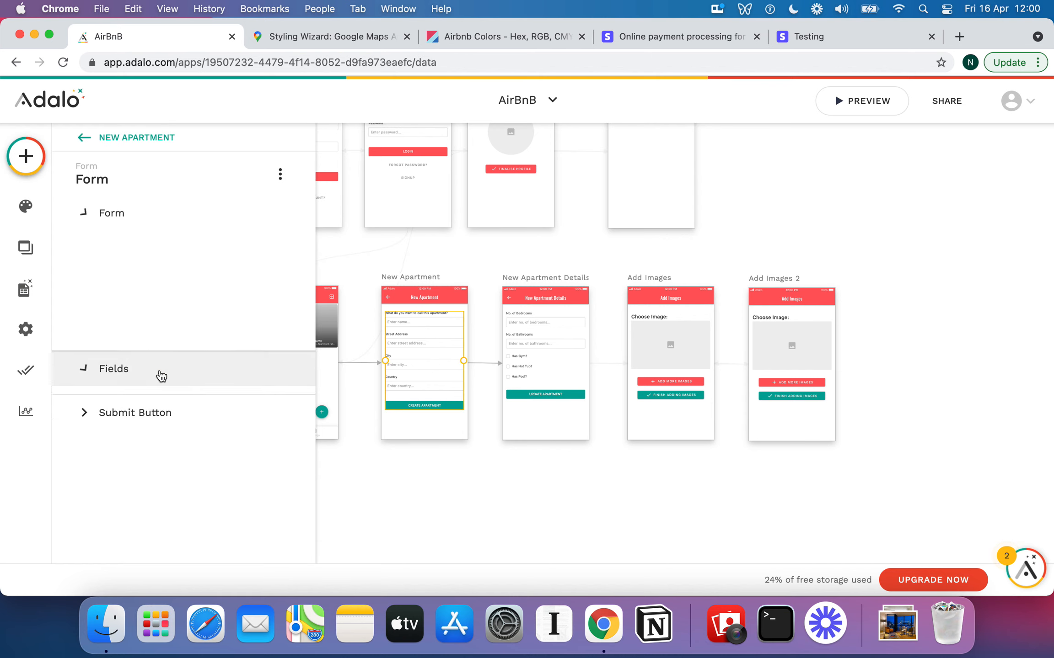
pyautogui.click(160, 371)
pyautogui.scroll(-10, 151, 394)
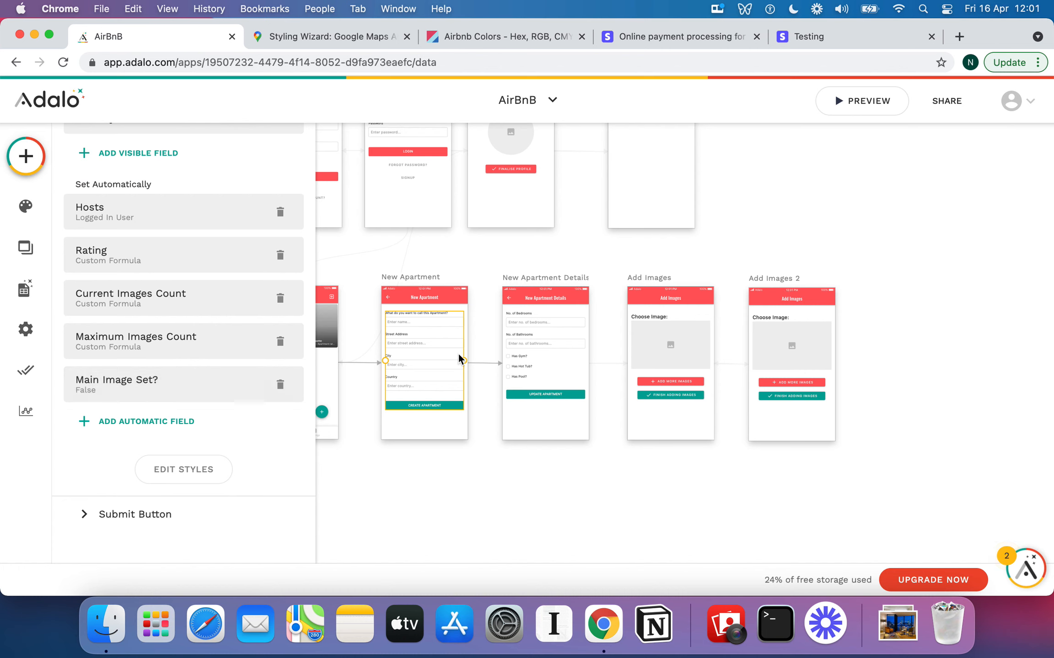
# Expand the Add More Images button's Create Image and Update Apartment actions
pyautogui.click(668, 360)
pyautogui.click(673, 383)
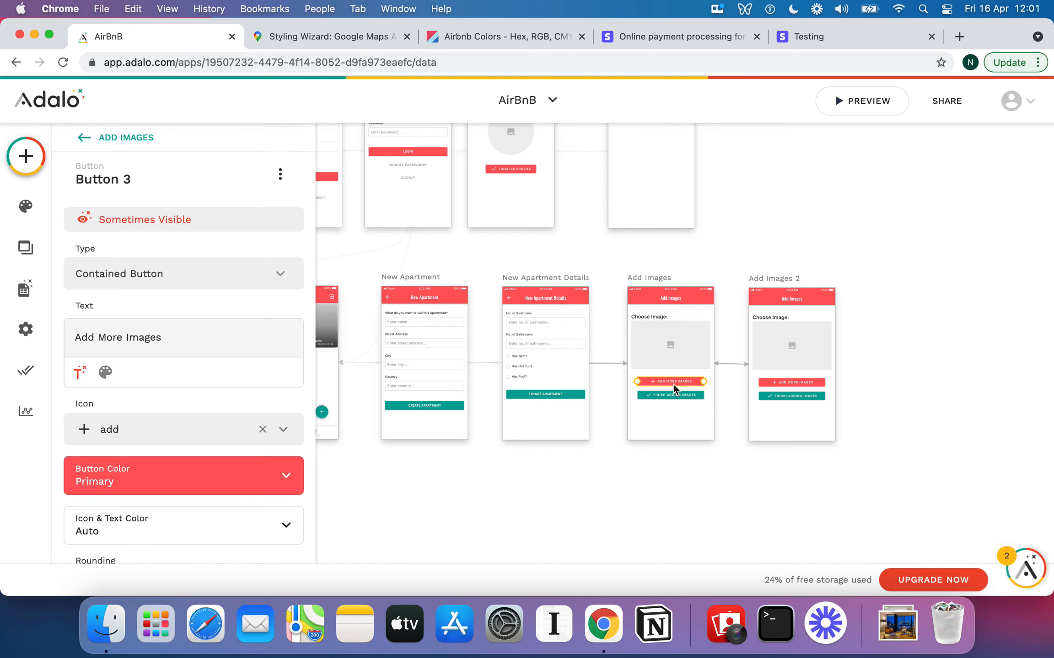
pyautogui.scroll(-10, 220, 366)
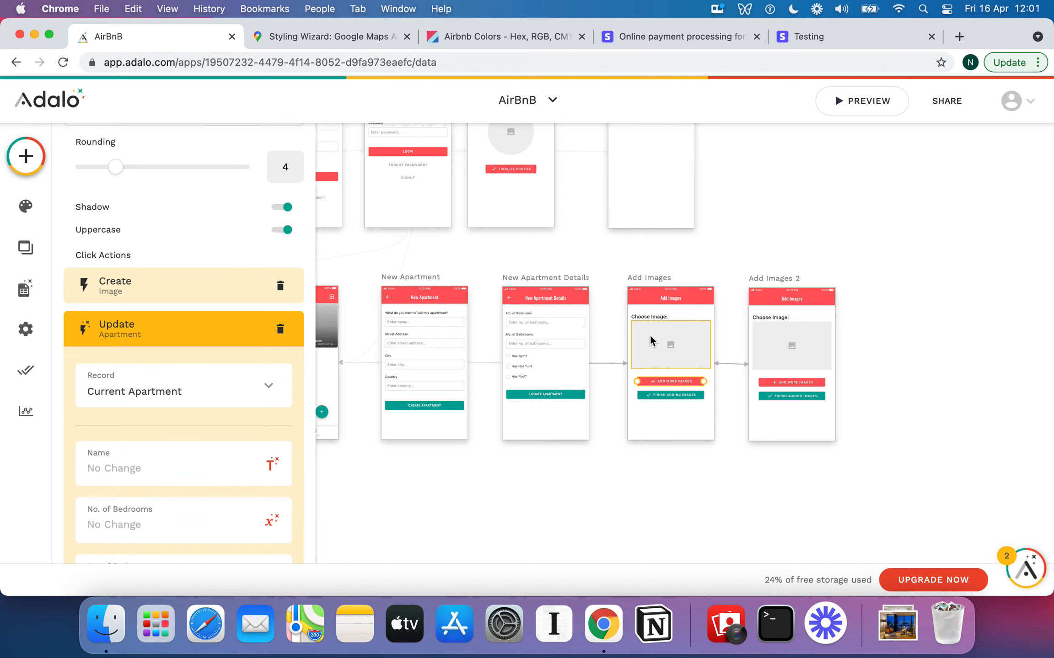
pyautogui.click(193, 285)
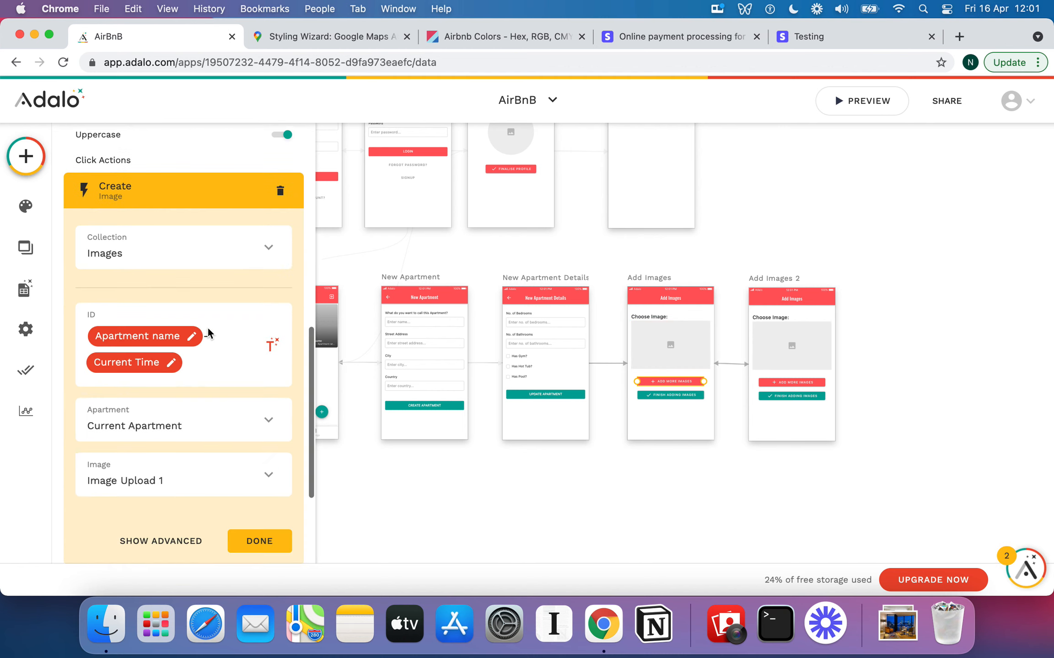
pyautogui.scroll(-3, 206, 475)
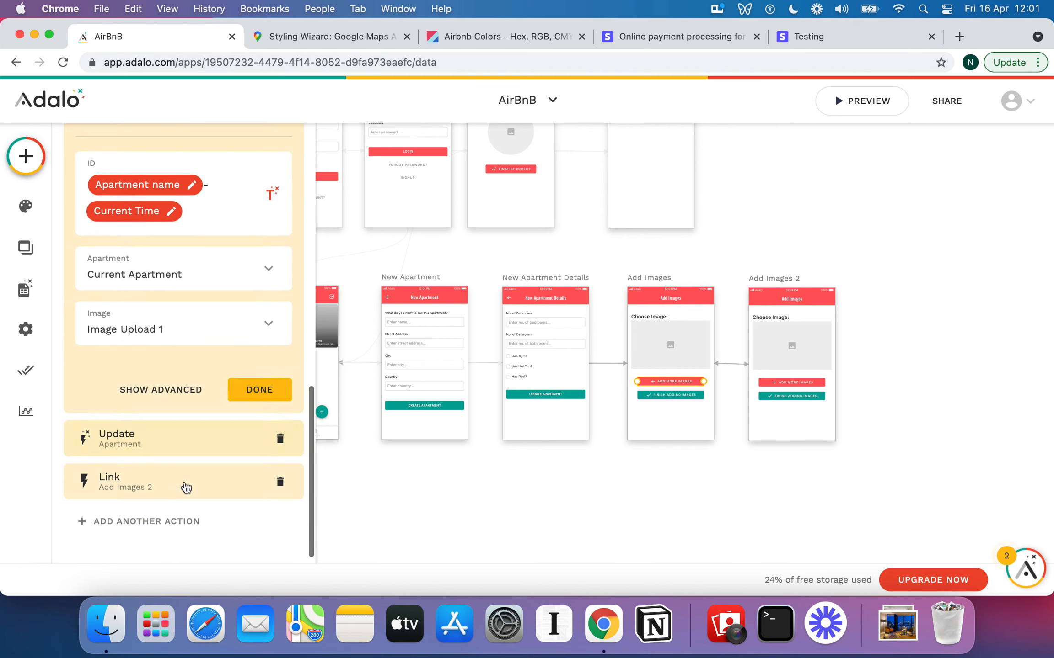
pyautogui.click(155, 437)
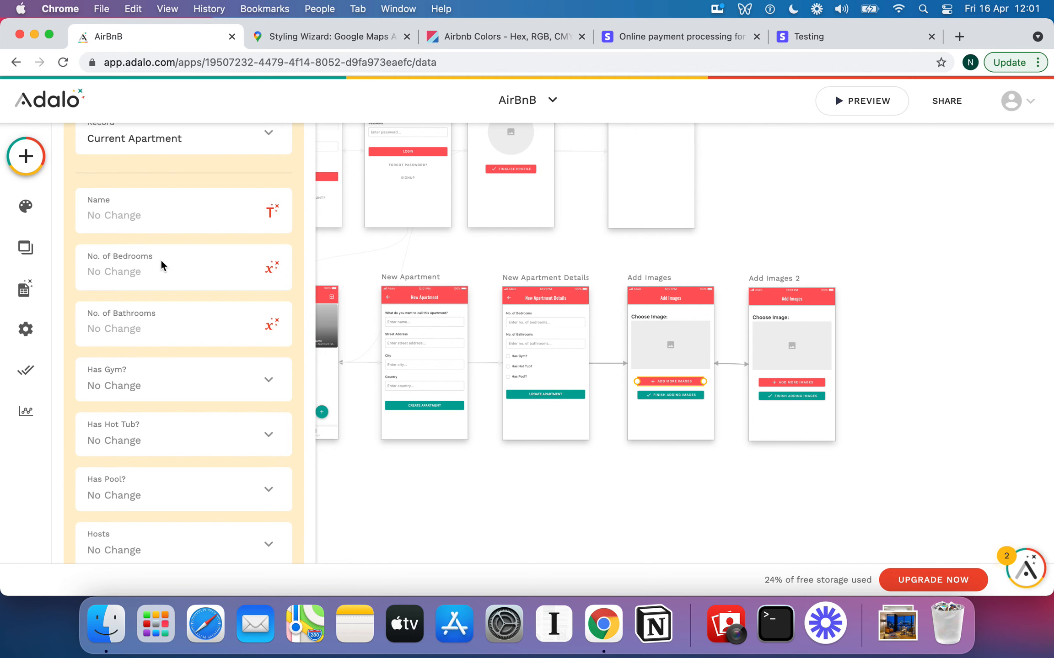
# Reveal the advanced condition: update only when Current Apartment > Main Image Set? is false
pyautogui.scroll(-10, 160, 260)
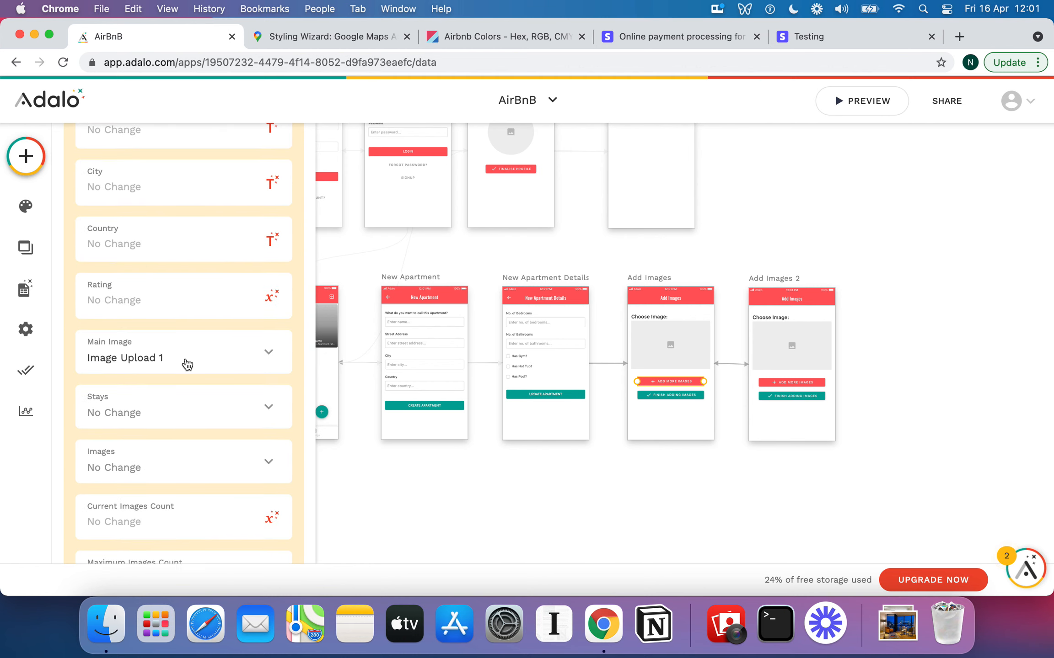
pyautogui.scroll(-5, 153, 354)
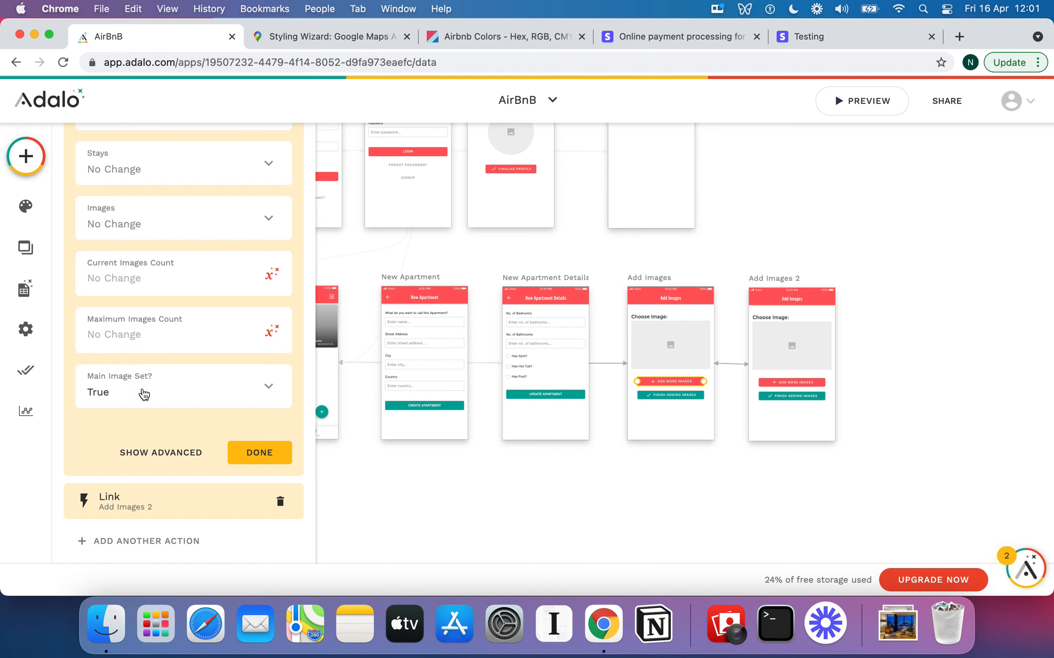
pyautogui.click(168, 457)
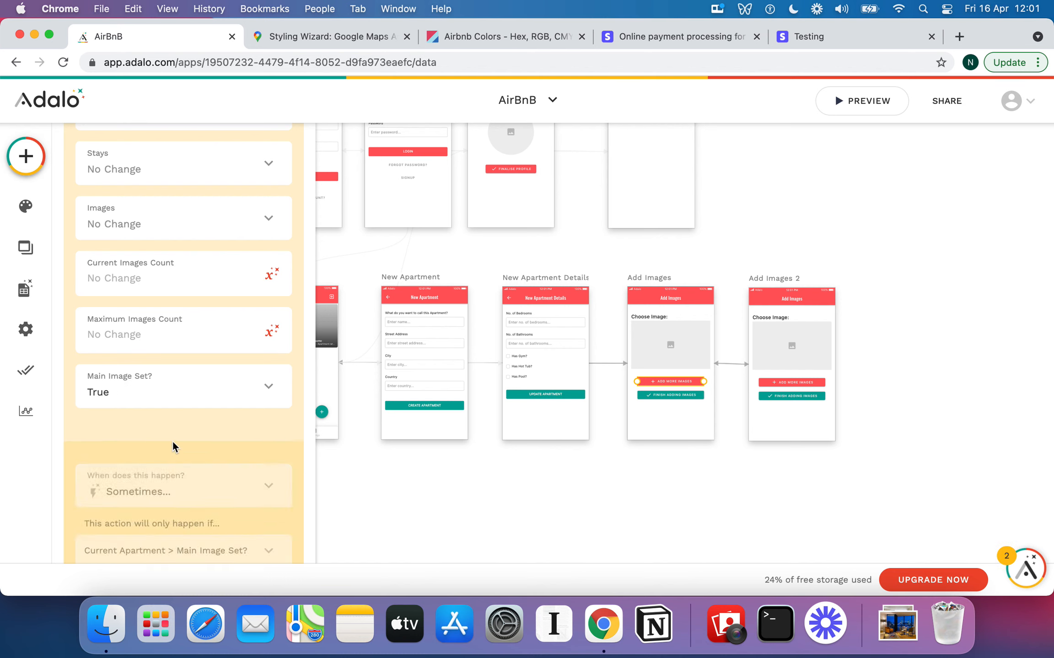
pyautogui.scroll(-3, 178, 432)
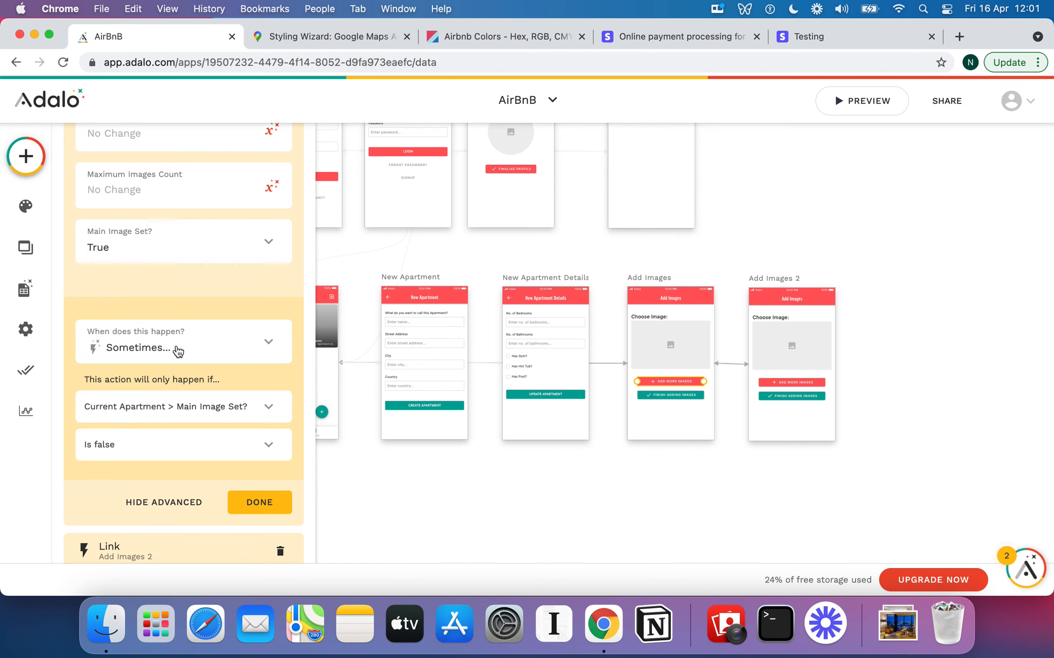
pyautogui.scroll(-1, 178, 350)
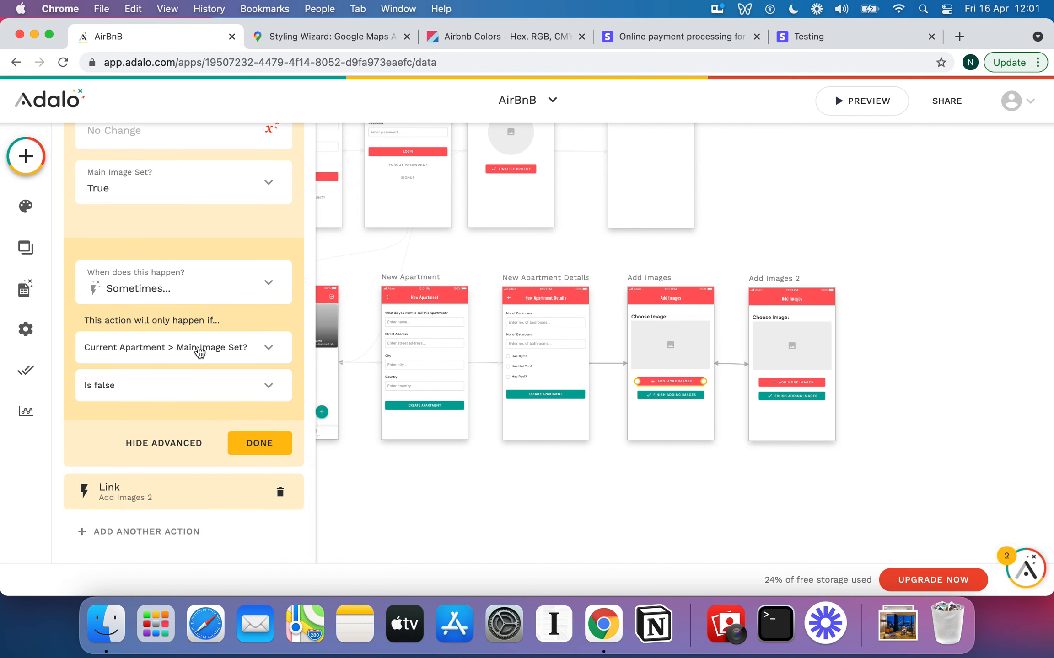
pyautogui.scroll(1, 199, 287)
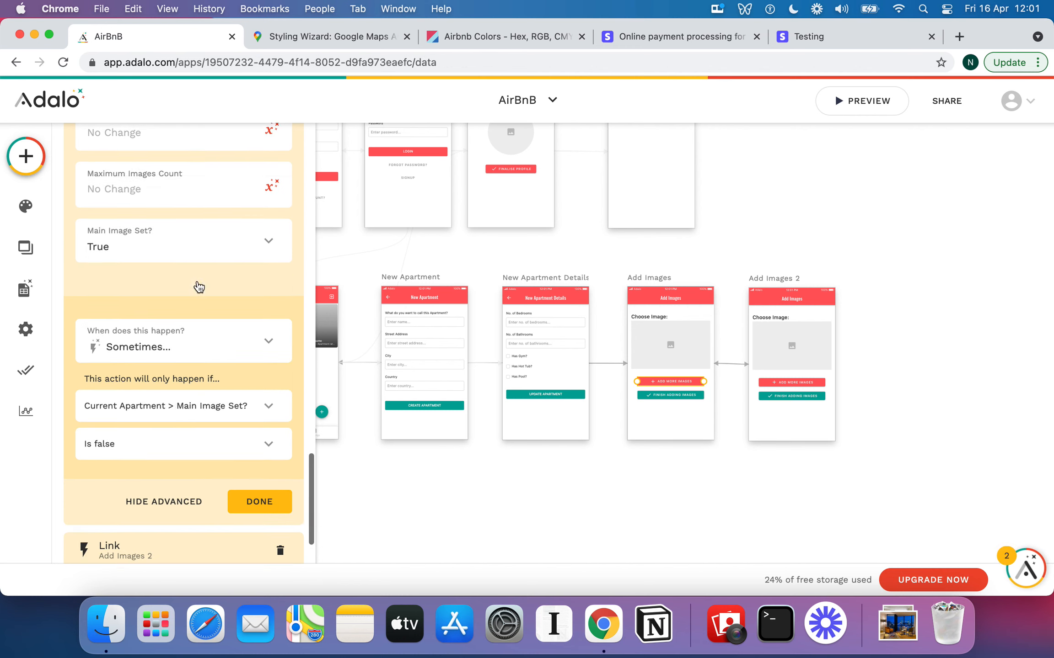
pyautogui.scroll(7, 199, 288)
pyautogui.scroll(-4, 169, 295)
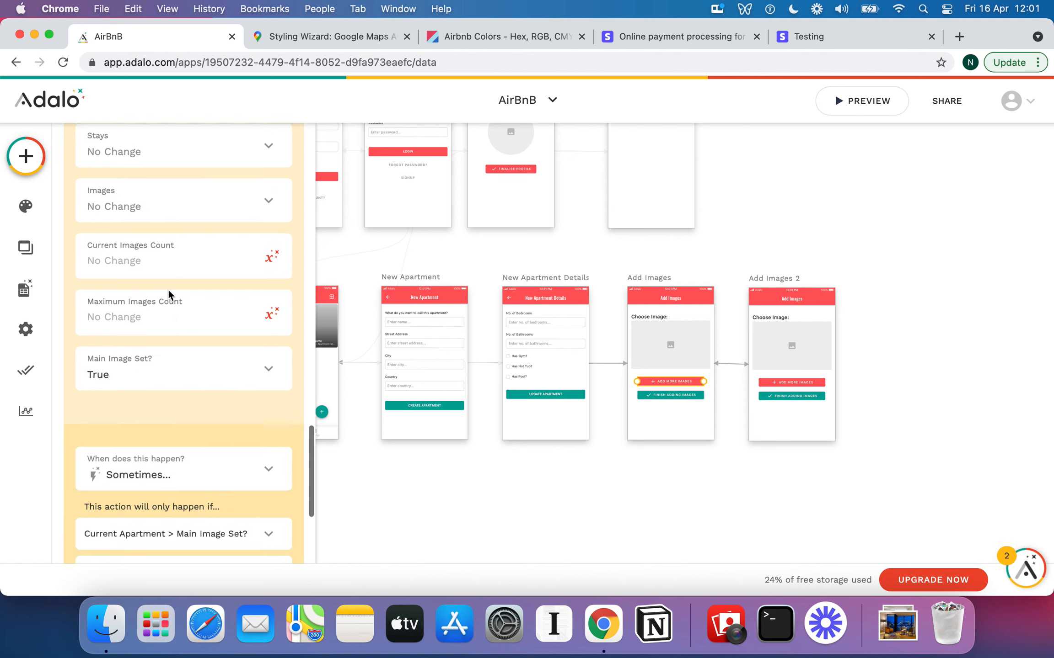
pyautogui.scroll(3, 169, 295)
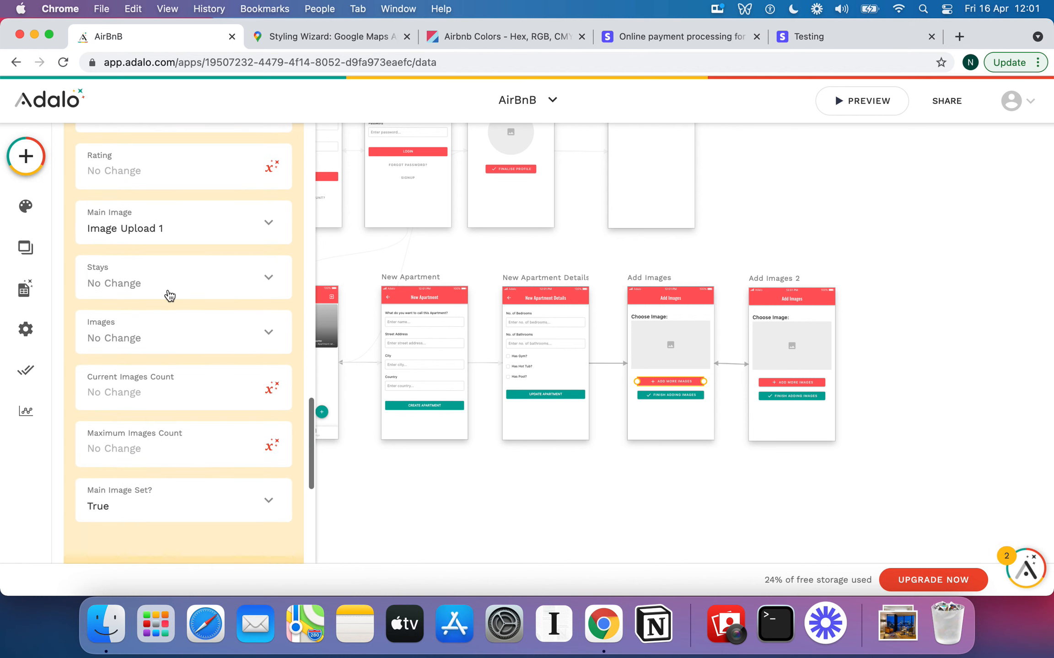
pyautogui.scroll(3, 169, 295)
pyautogui.scroll(-1, 153, 378)
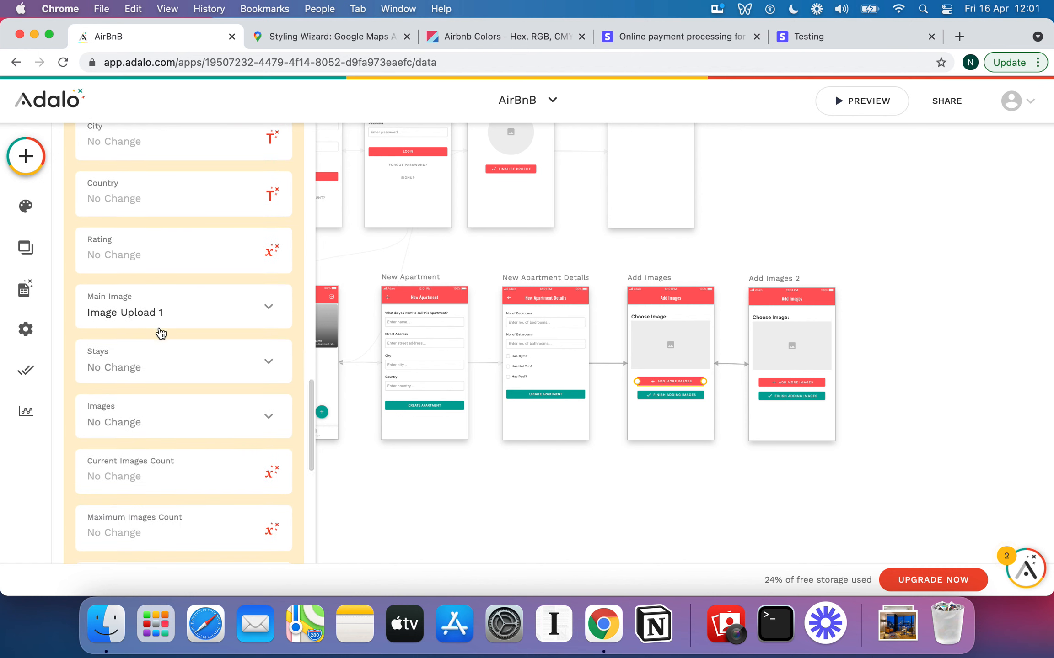
pyautogui.scroll(-8, 161, 333)
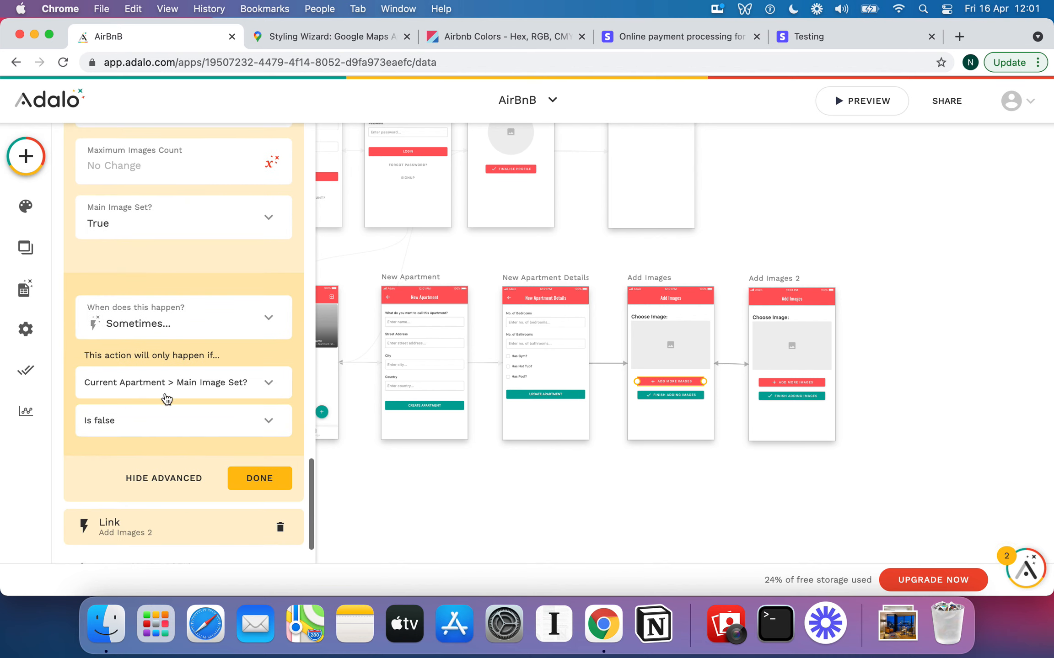
pyautogui.click(174, 484)
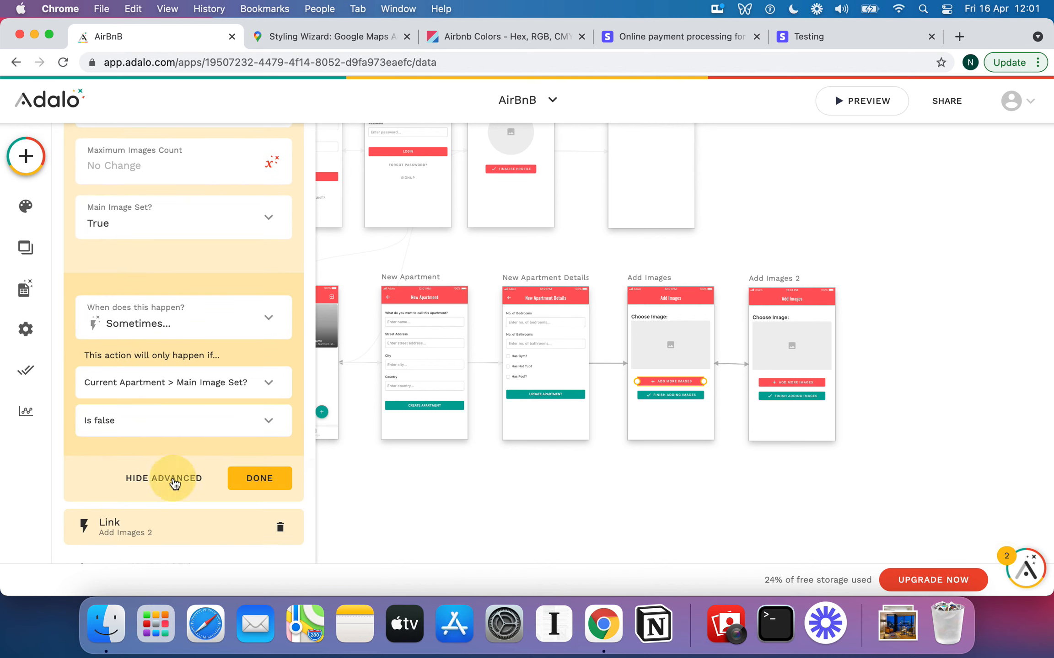
# Close the Update Apartment action editor and pan the canvas across the screens
pyautogui.click(259, 421)
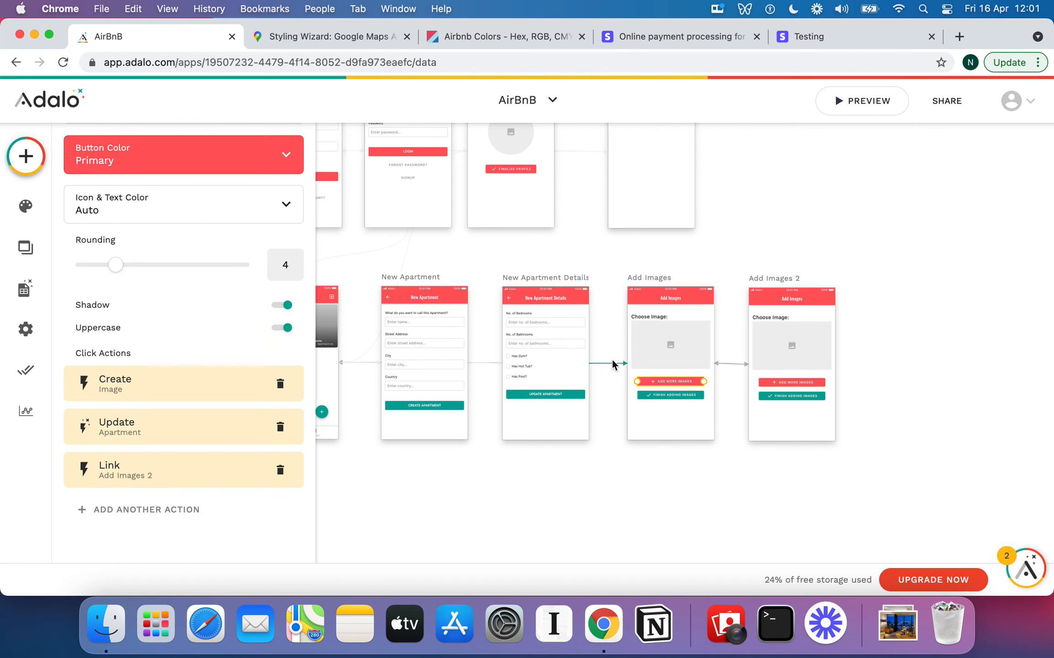
pyautogui.scroll(1, 494, 222)
pyautogui.scroll(2, 497, 223)
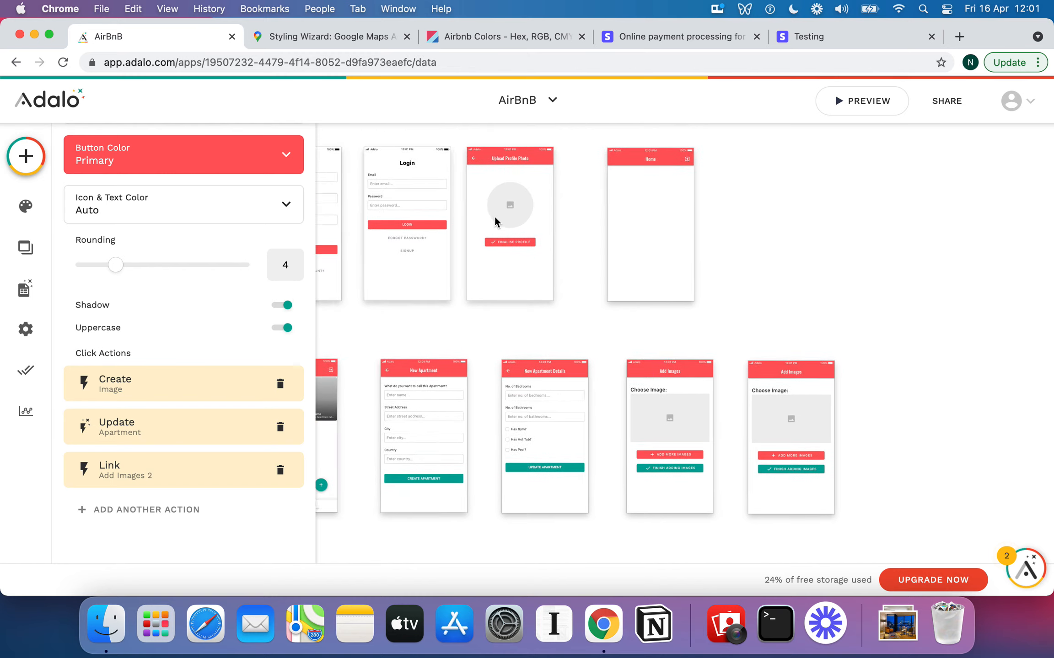
pyautogui.scroll(-2, 497, 223)
pyautogui.hscroll(1, 497, 223)
# Inspect the Add More Images button on Add Images 2, then return to the full screen overview
pyautogui.click(756, 374)
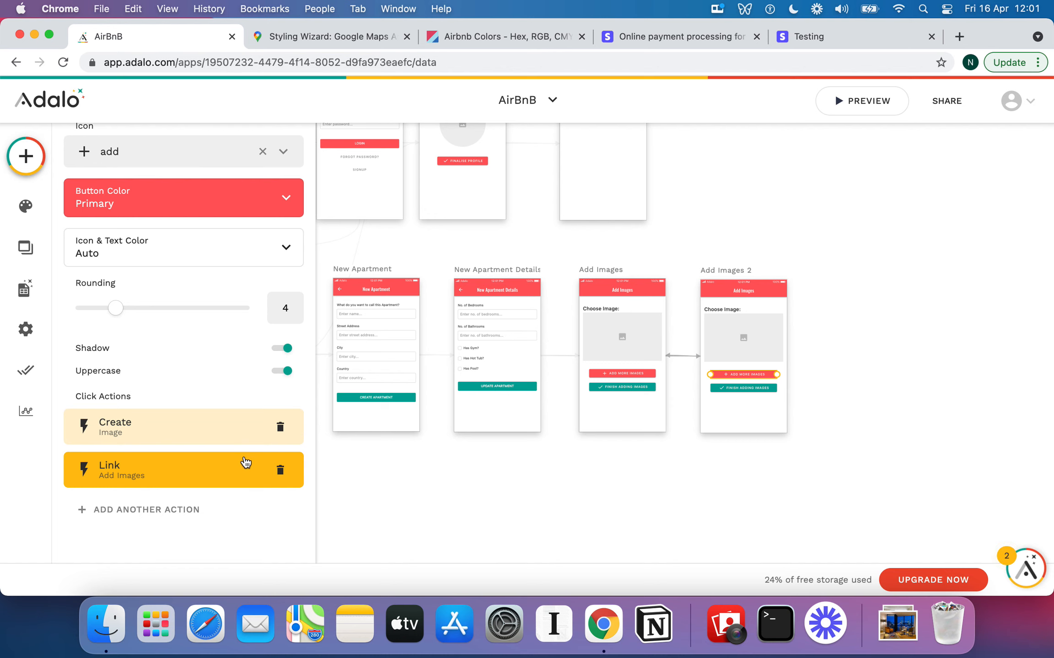
pyautogui.click(727, 223)
pyautogui.scroll(5, 571, 233)
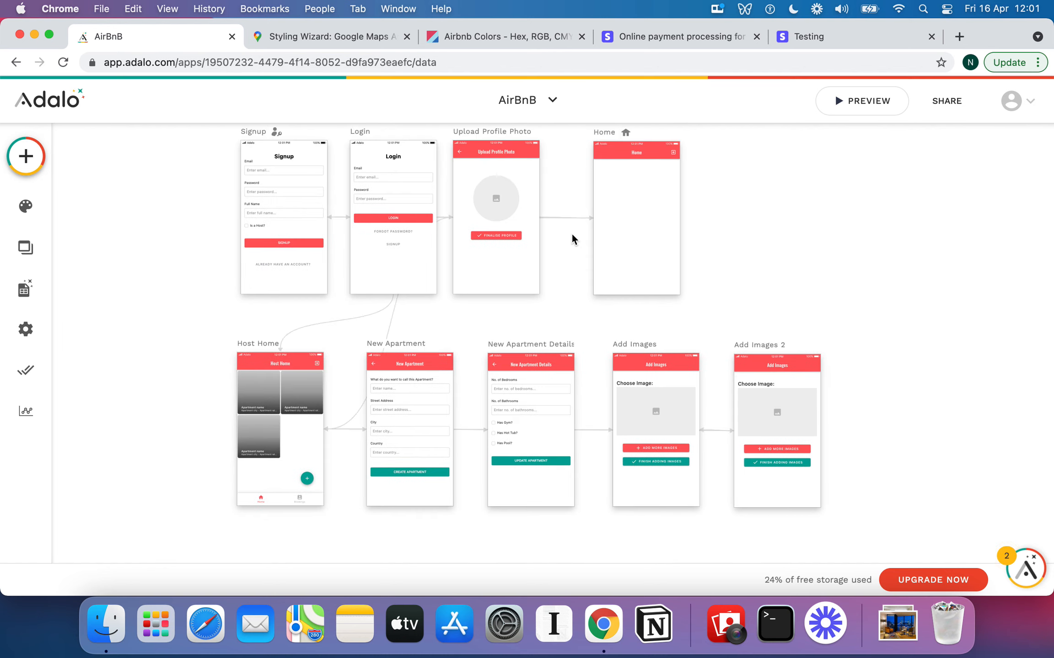
pyautogui.scroll(3, 571, 234)
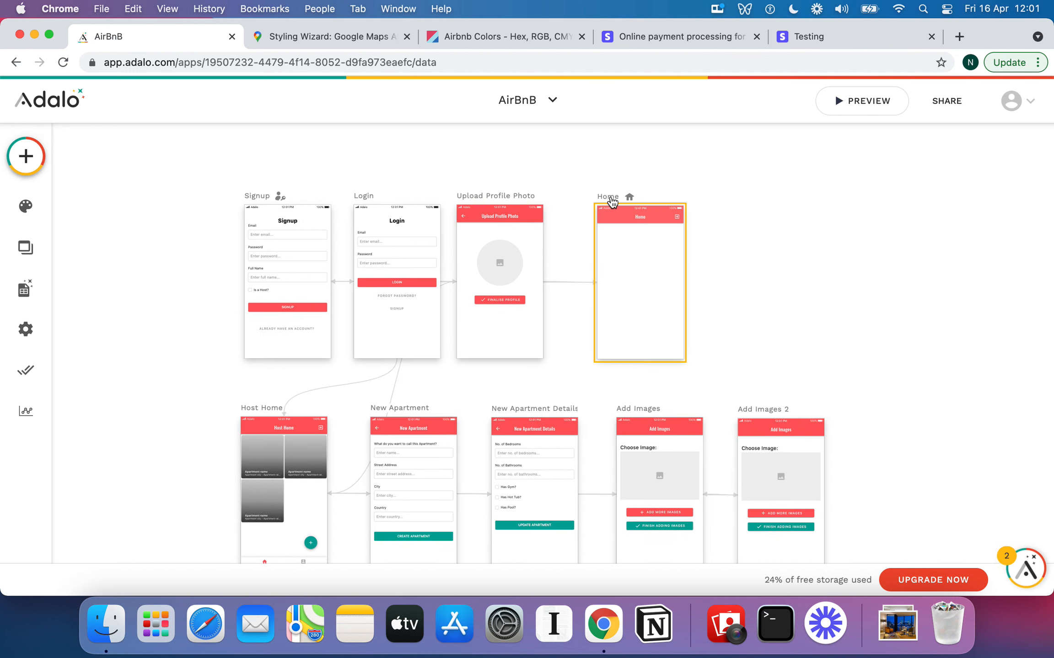
# Move the Home screen slightly left on the canvas and deselect it
pyautogui.moveTo(611, 201); pyautogui.dragTo(602, 202)
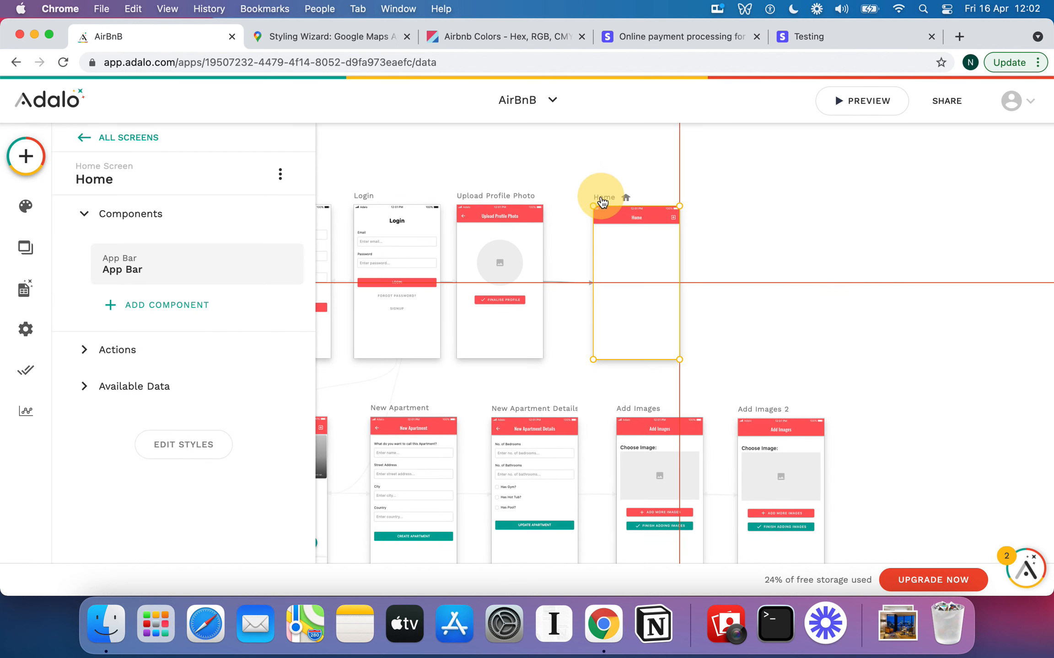
pyautogui.click(779, 248)
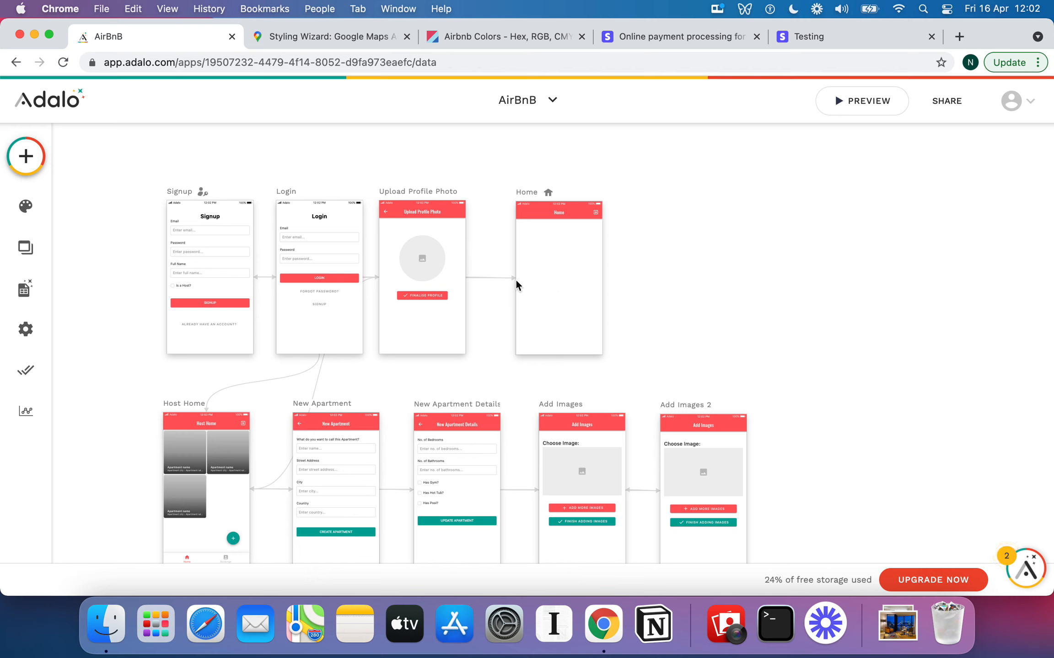
pyautogui.click(26, 156)
# Place an Image List from the Lists category onto the Home screen
pyautogui.scroll(-5, 180, 355)
pyautogui.scroll(-4, 180, 360)
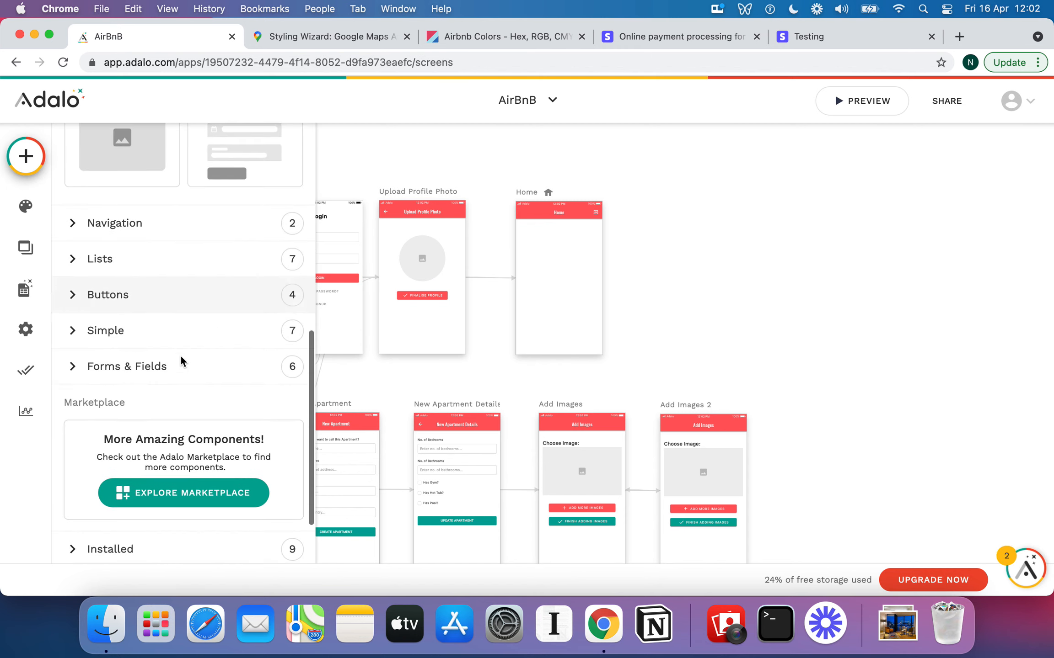
pyautogui.click(72, 265)
pyautogui.scroll(-3, 150, 356)
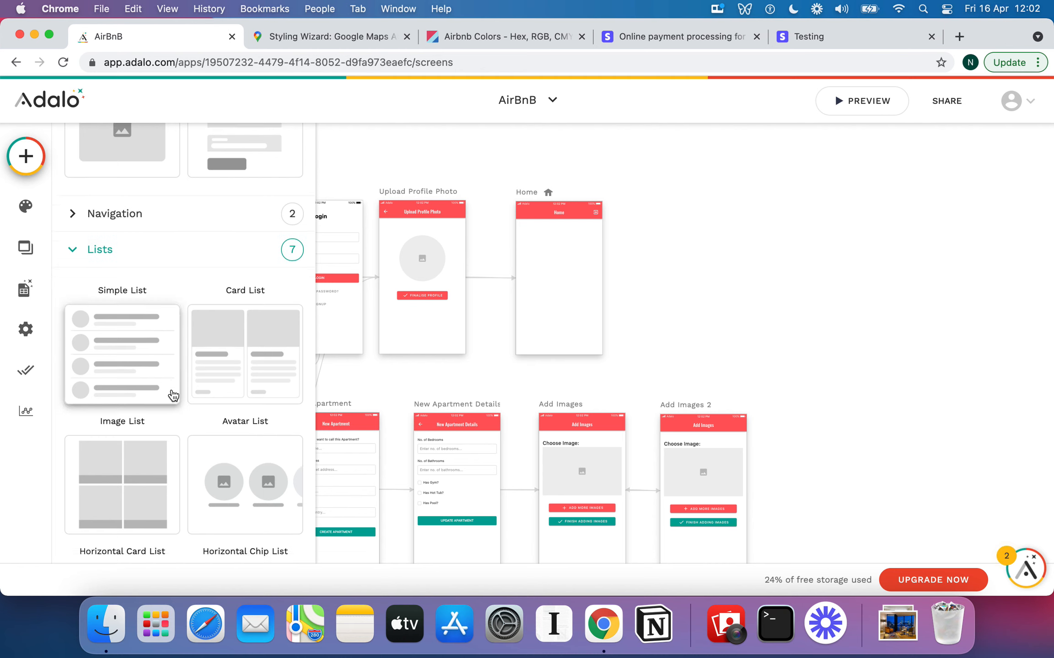
pyautogui.moveTo(145, 367); pyautogui.dragTo(560, 287)
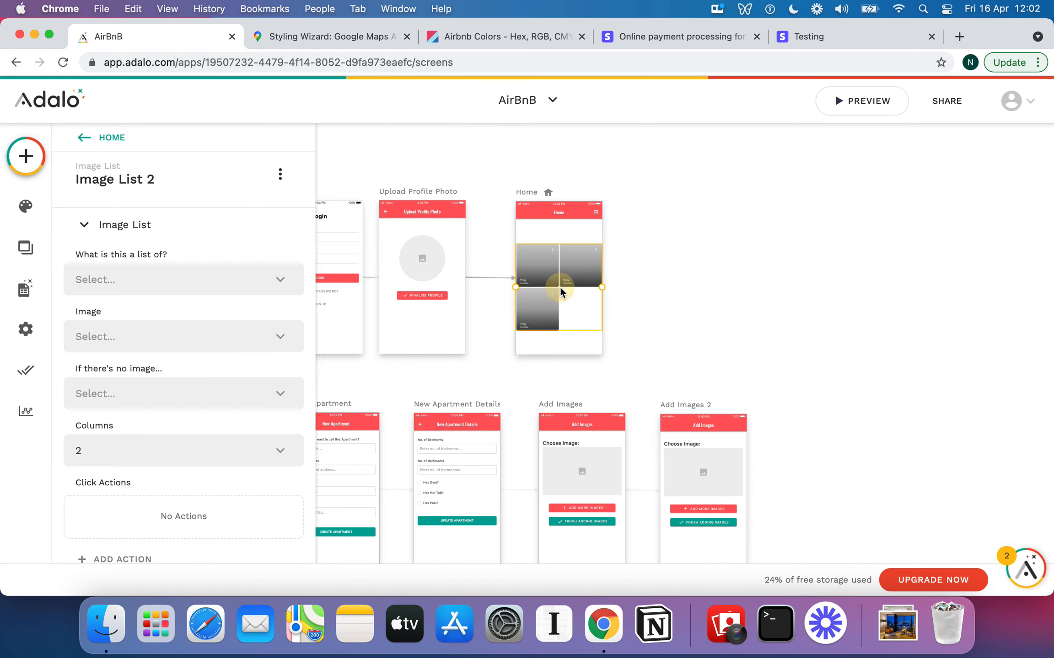
# Add a Text Input from Forms & Fields above the image list on Home
pyautogui.click(24, 157)
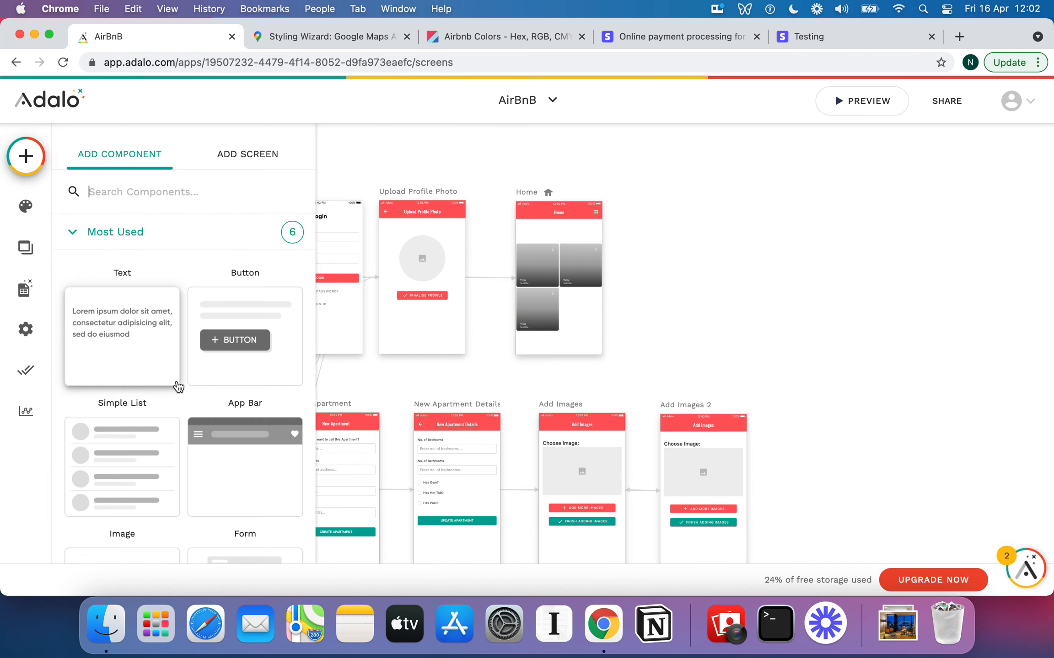
pyautogui.scroll(-10, 140, 366)
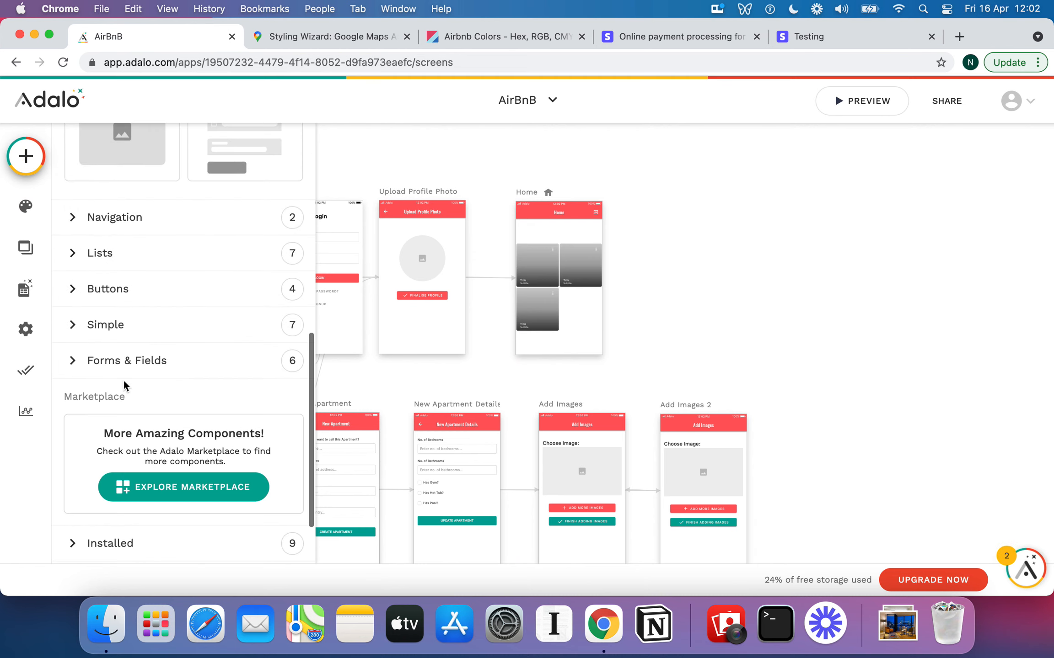
pyautogui.click(120, 362)
pyautogui.scroll(-3, 151, 388)
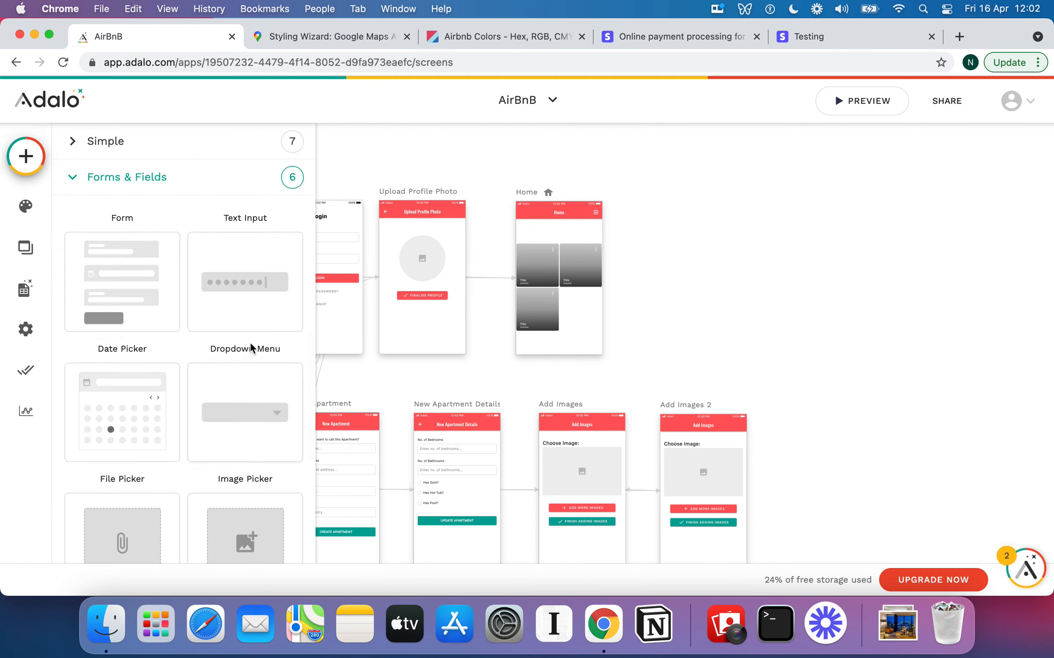
pyautogui.scroll(-1, 251, 343)
pyautogui.moveTo(258, 266); pyautogui.dragTo(565, 227)
# Shift Home's text input slightly left and bring up Image List 2's settings
pyautogui.click(696, 249)
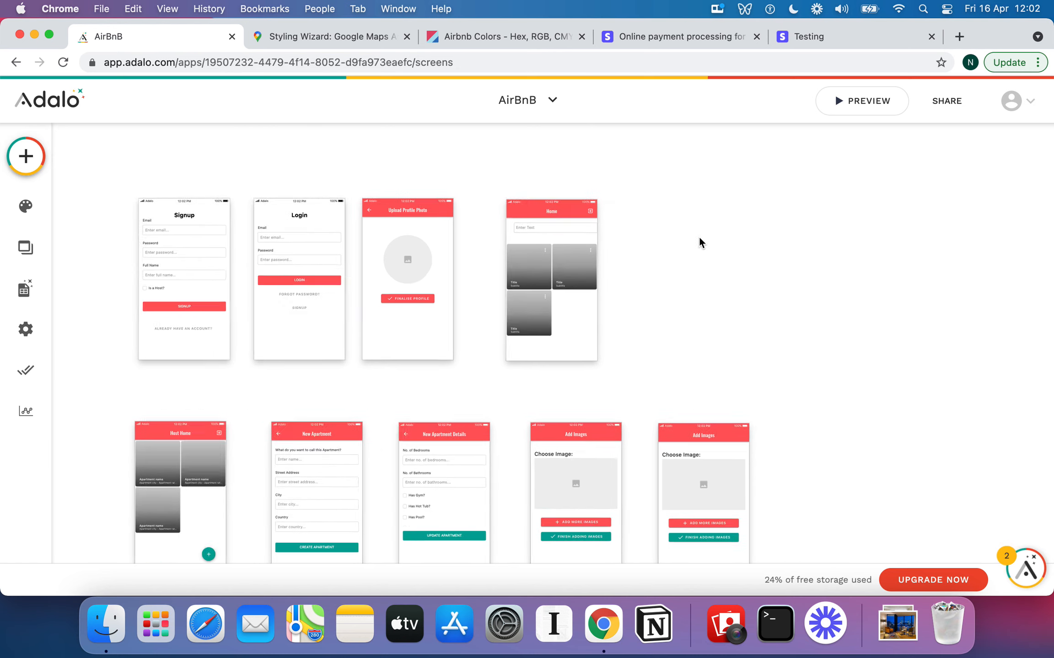
pyautogui.scroll(5, 699, 237)
pyautogui.scroll(3, 699, 237)
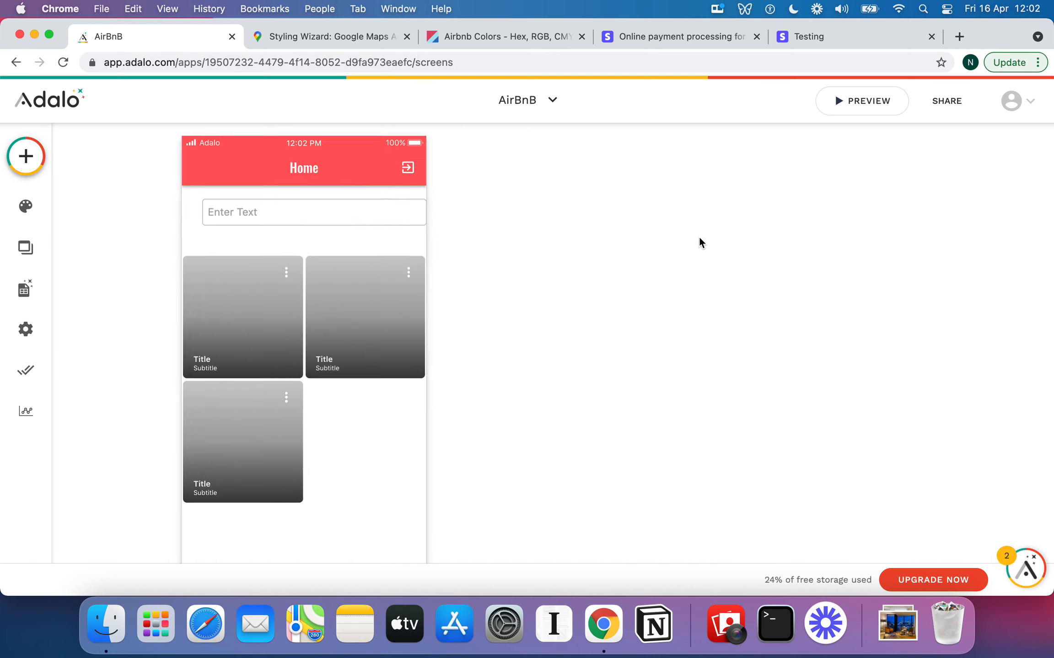
pyautogui.hscroll(-3, 577, 256)
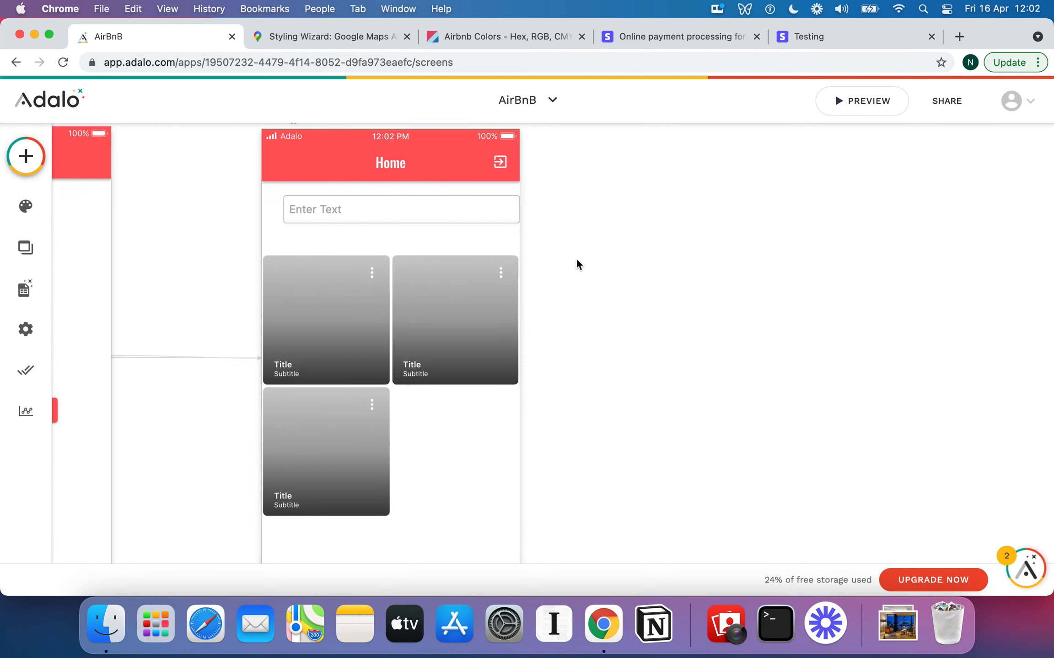
pyautogui.scroll(-5, 574, 274)
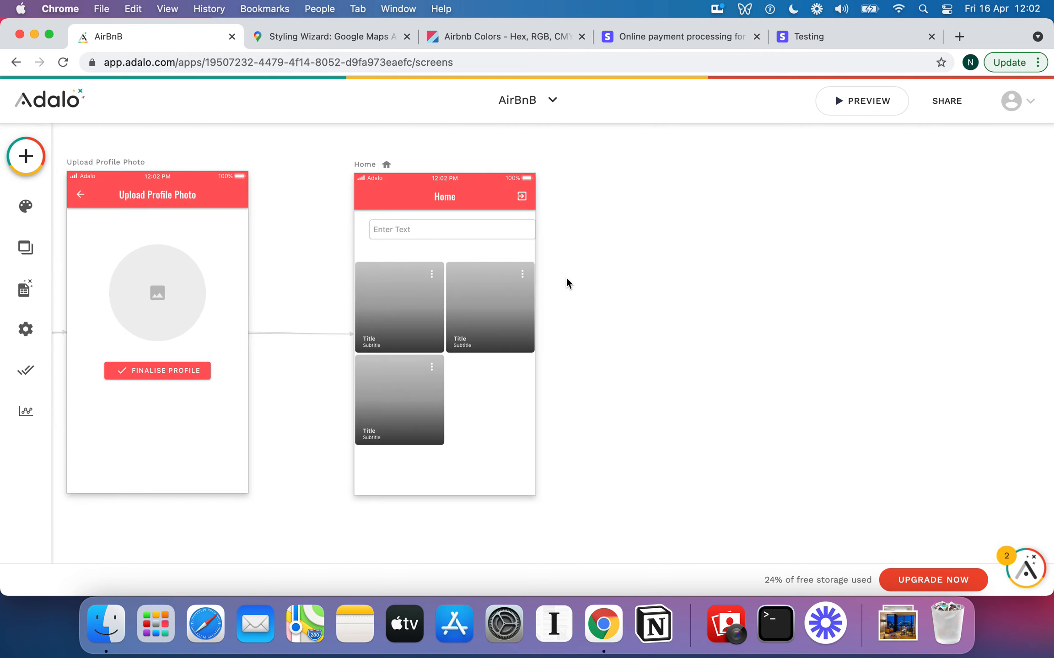
pyautogui.moveTo(495, 234); pyautogui.dragTo(488, 232)
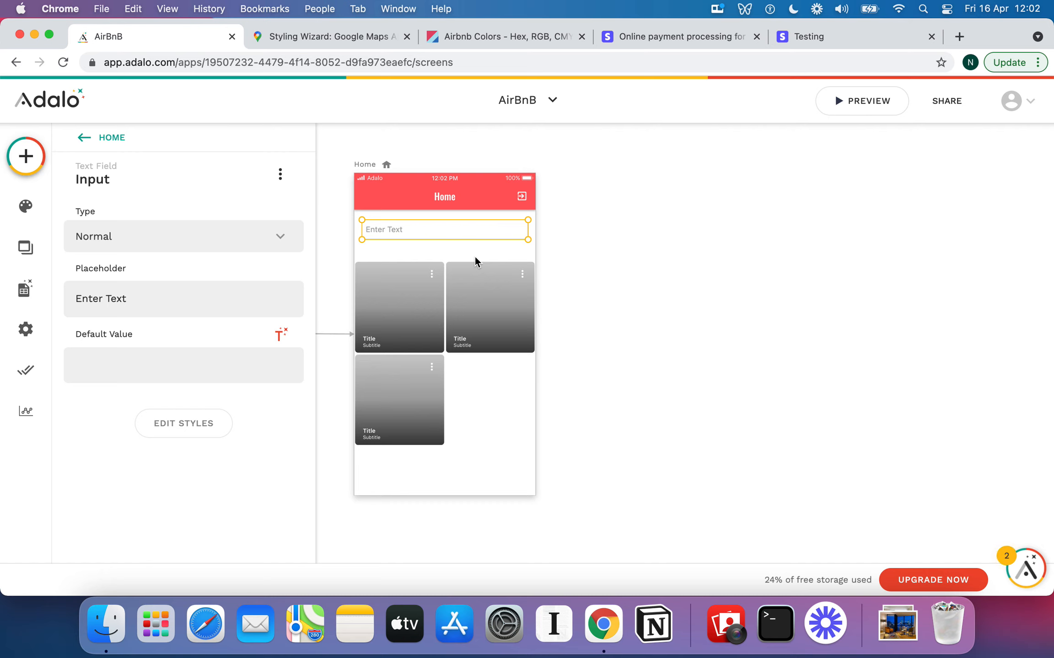
pyautogui.click(430, 295)
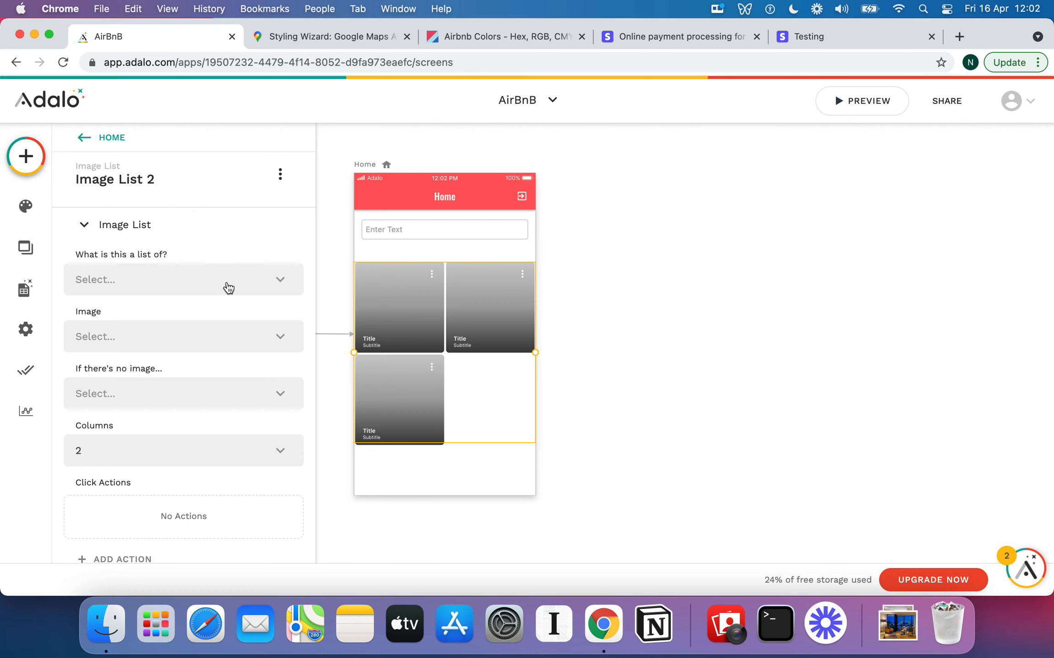
# Rename the Home text input to 'Search Field'
pyautogui.click(397, 229)
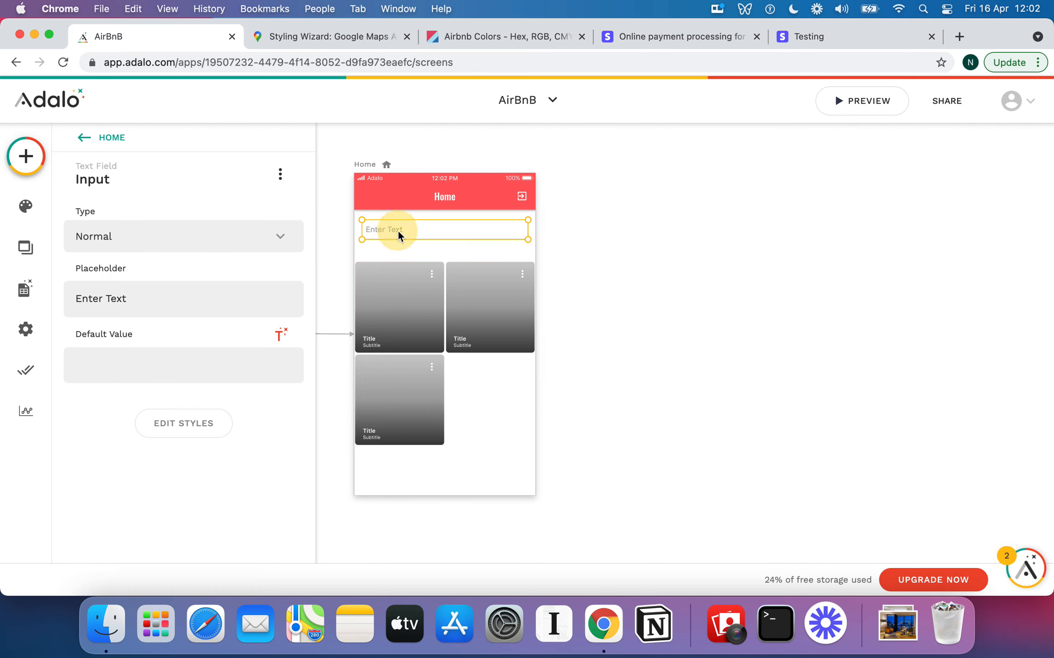
pyautogui.click(128, 178)
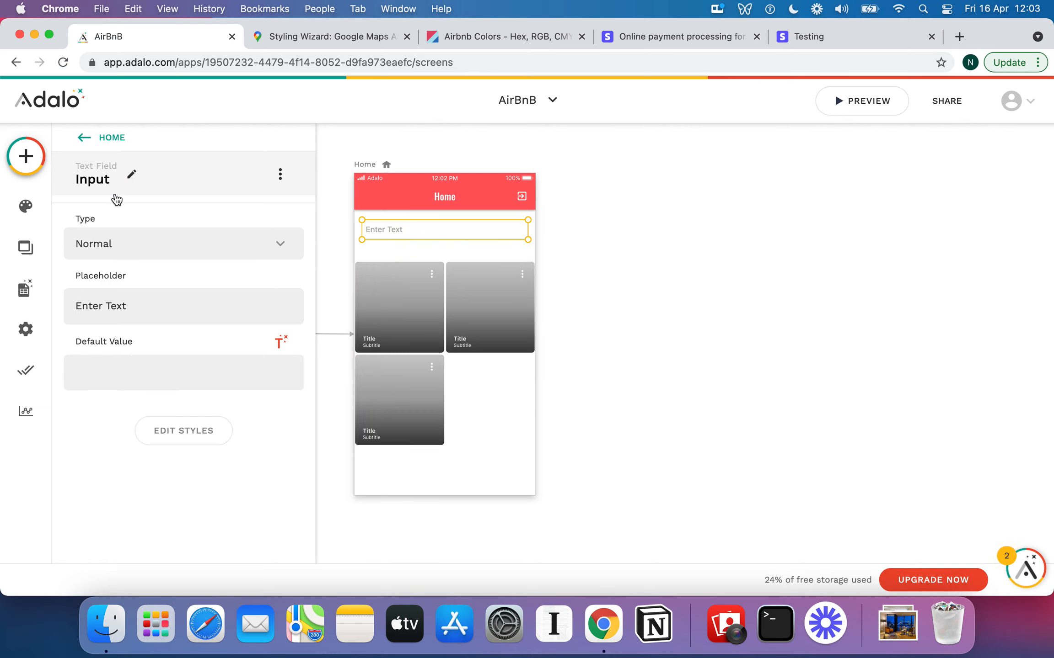
pyautogui.doubleClick(94, 237)
pyautogui.write('Sear')
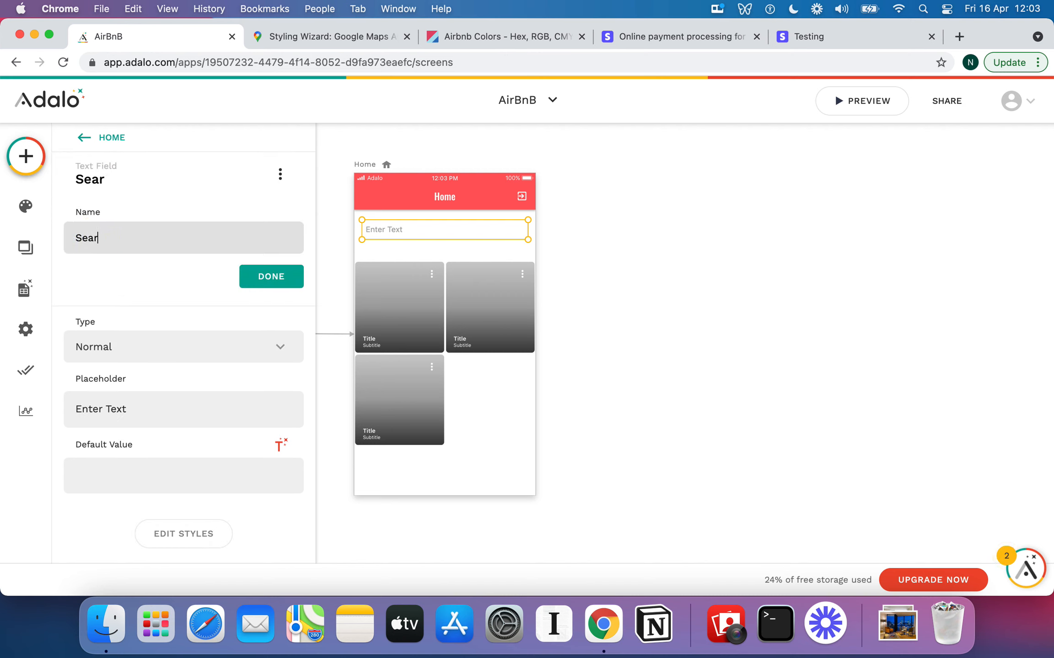
pyautogui.write('ch Field')
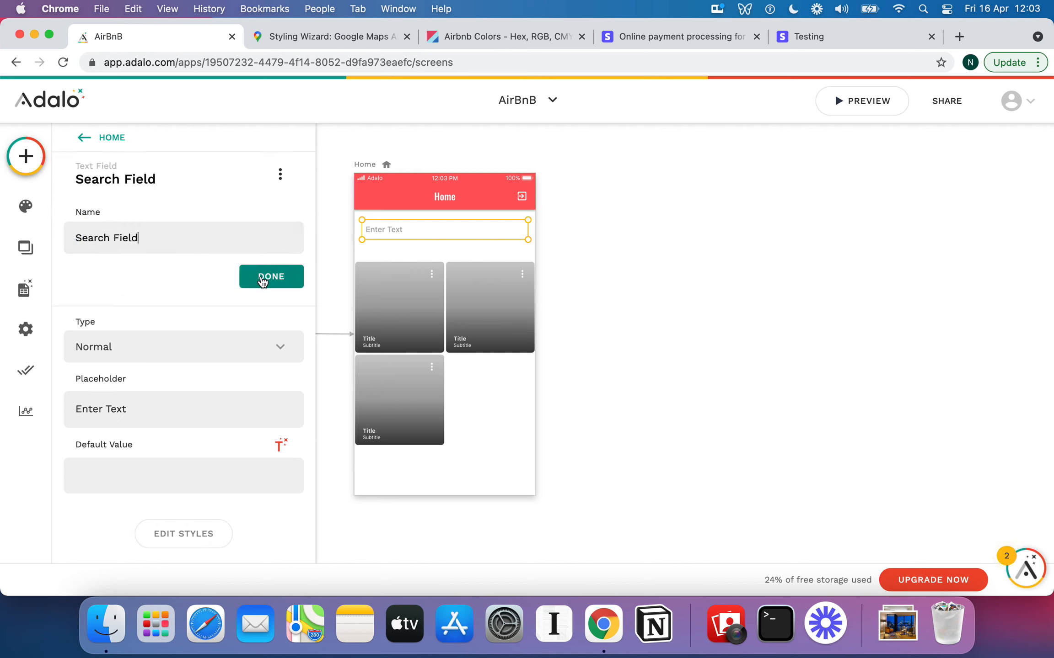
pyautogui.click(263, 280)
# Keep the input type Normal and set the placeholder to 'Search Destinations'
pyautogui.click(167, 223)
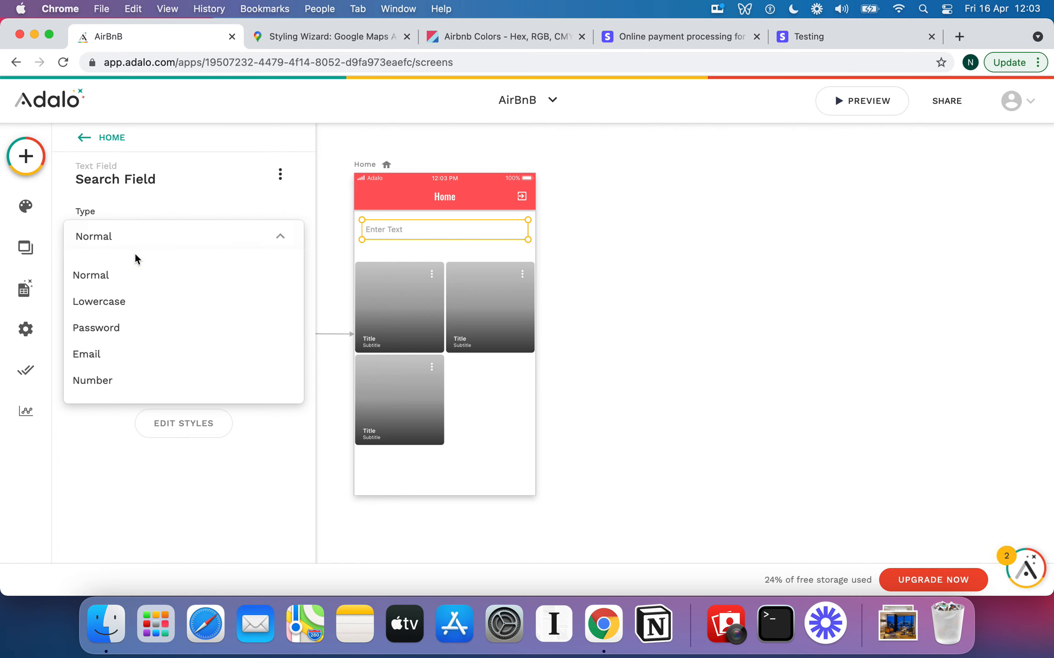
pyautogui.click(190, 212)
pyautogui.click(163, 297)
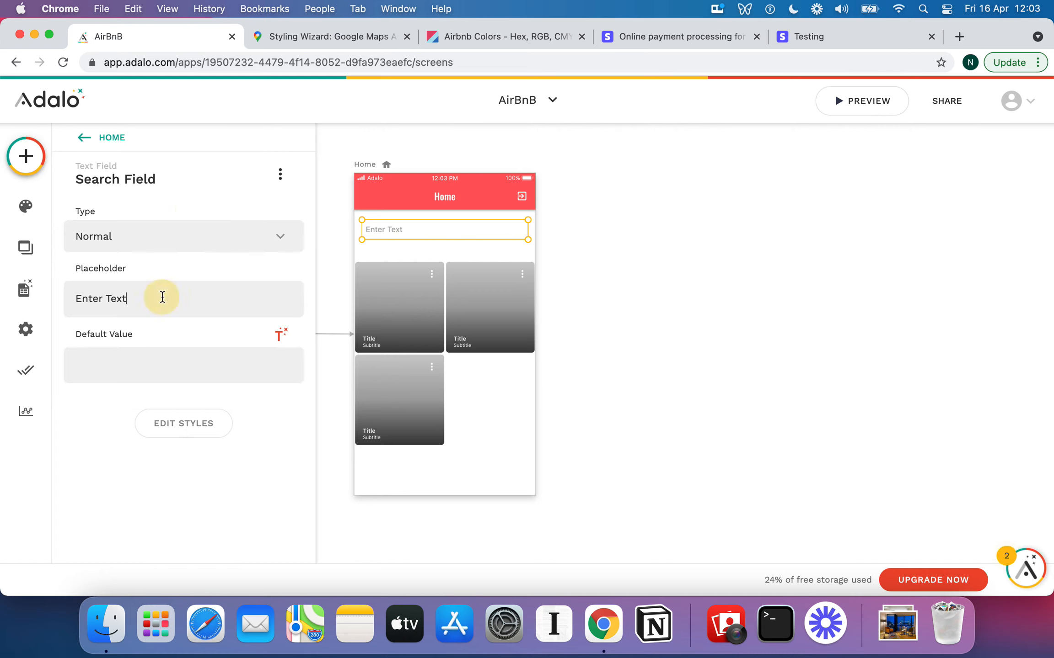
pyautogui.tripleClick(162, 297)
pyautogui.write('Search')
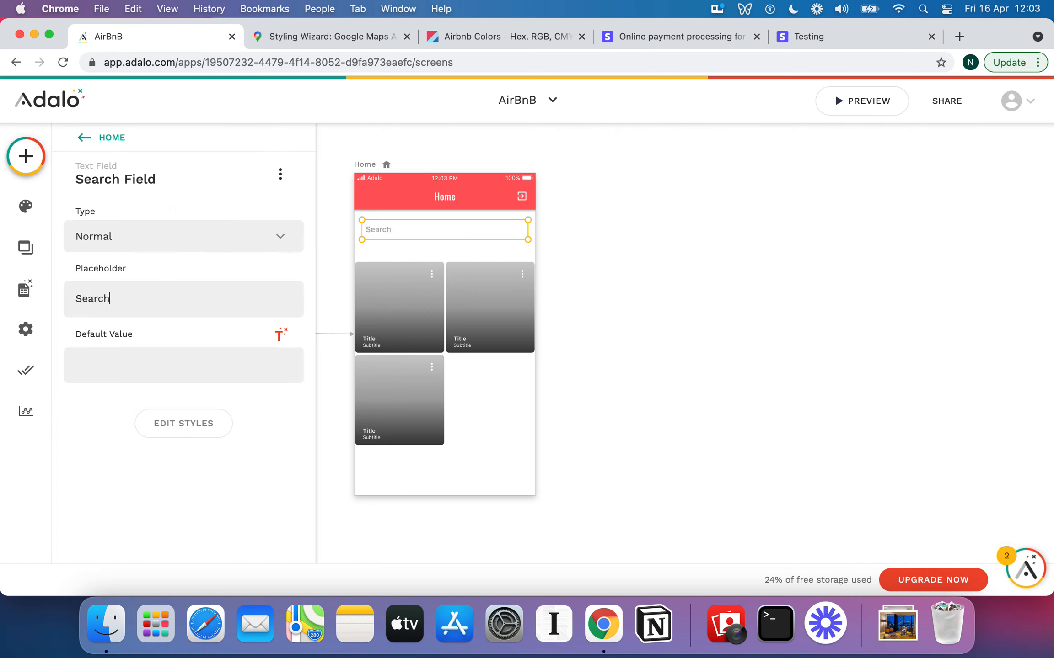
pyautogui.write(' Destintion')
pyautogui.press('BackSpace')
pyautogui.press('BackSpace')
pyautogui.write('ns')
# Give the Search Field a padding of 40 and change its corner rounding value
pyautogui.click(197, 423)
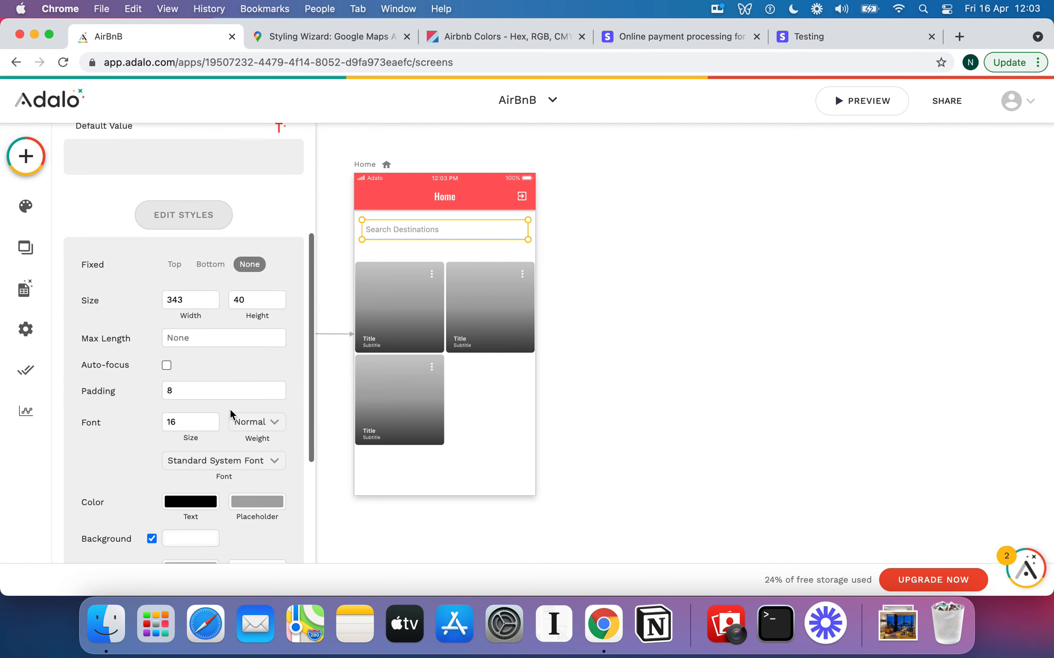
pyautogui.scroll(-5, 230, 411)
pyautogui.click(202, 297)
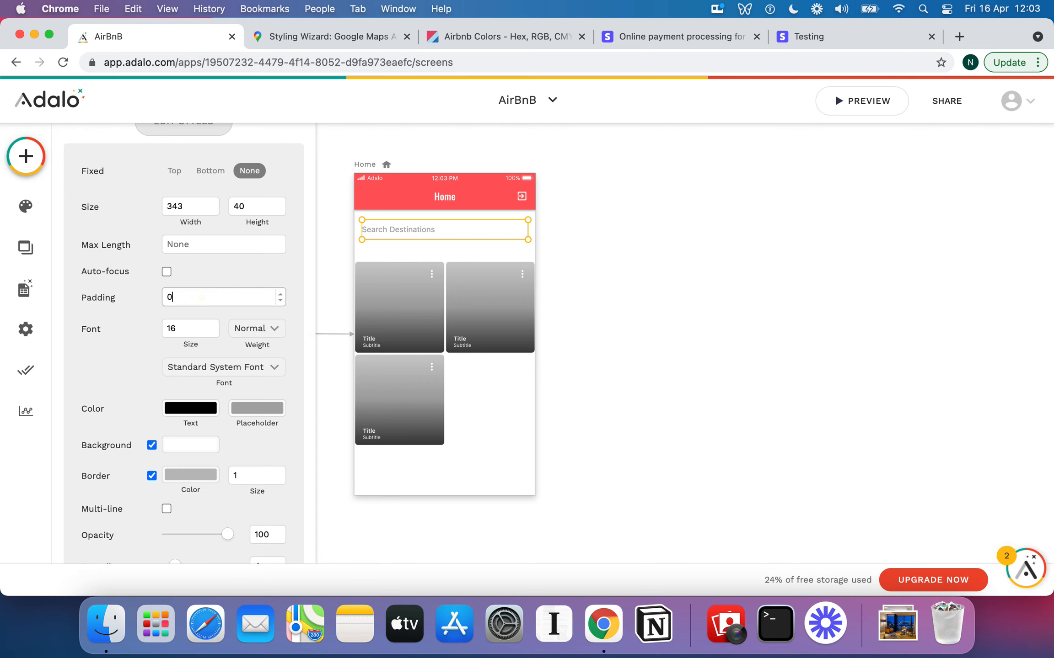
pyautogui.press('BackSpace')
pyautogui.write('40')
pyautogui.scroll(-5, 223, 291)
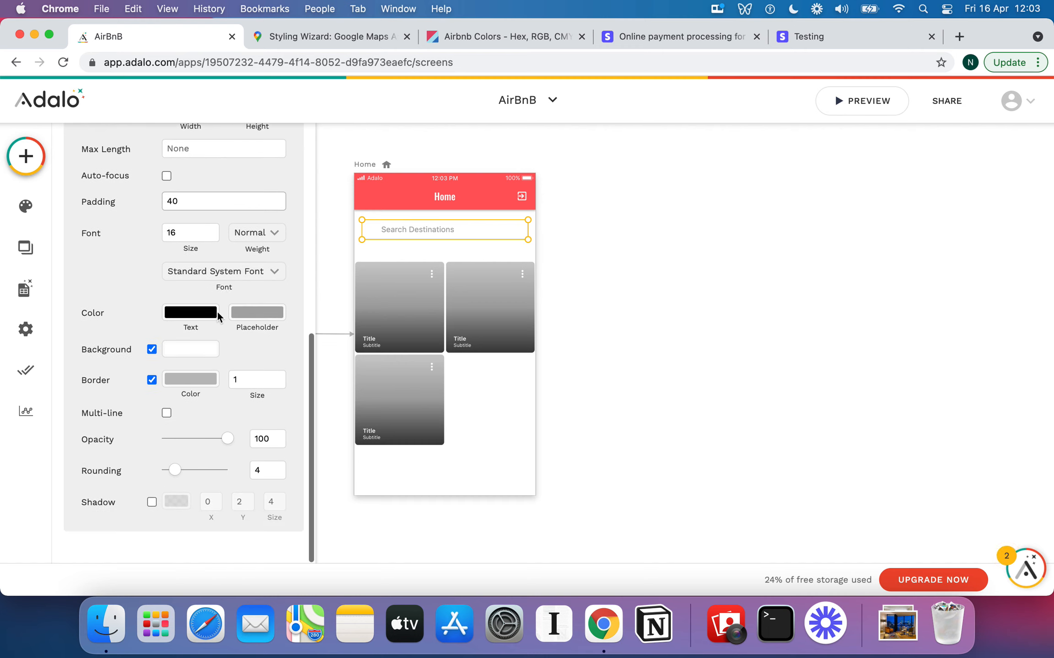
pyautogui.click(265, 469)
pyautogui.press('BackSpace')
pyautogui.write('0')
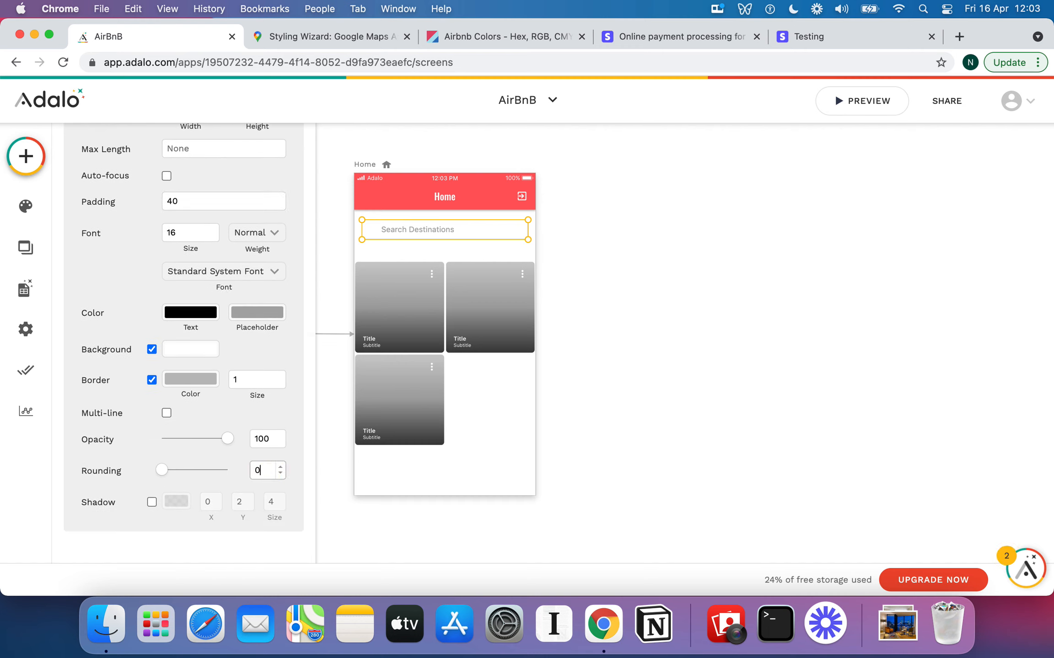
pyautogui.write('2')
pyautogui.click(513, 252)
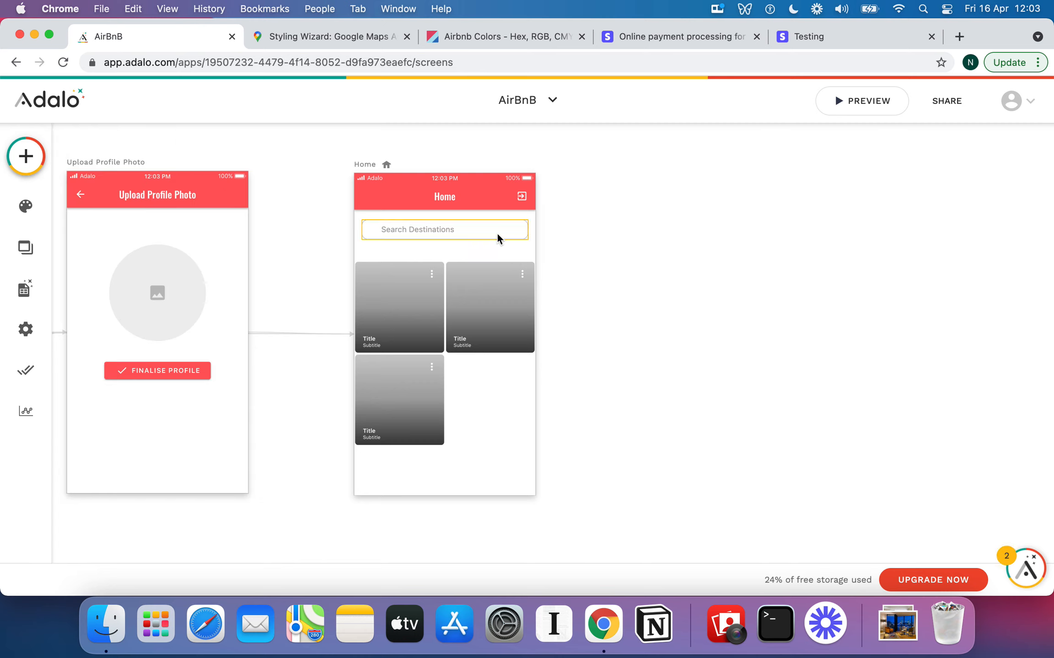
pyautogui.click(497, 237)
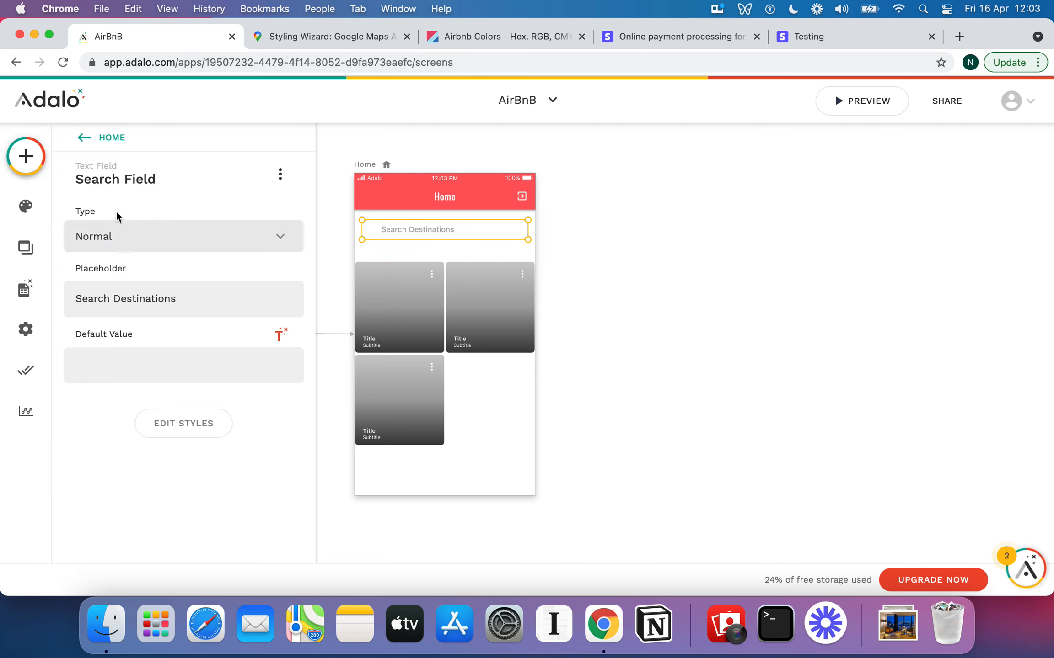
# Place an Icon from Buttons at the left end of the search bar
pyautogui.click(26, 158)
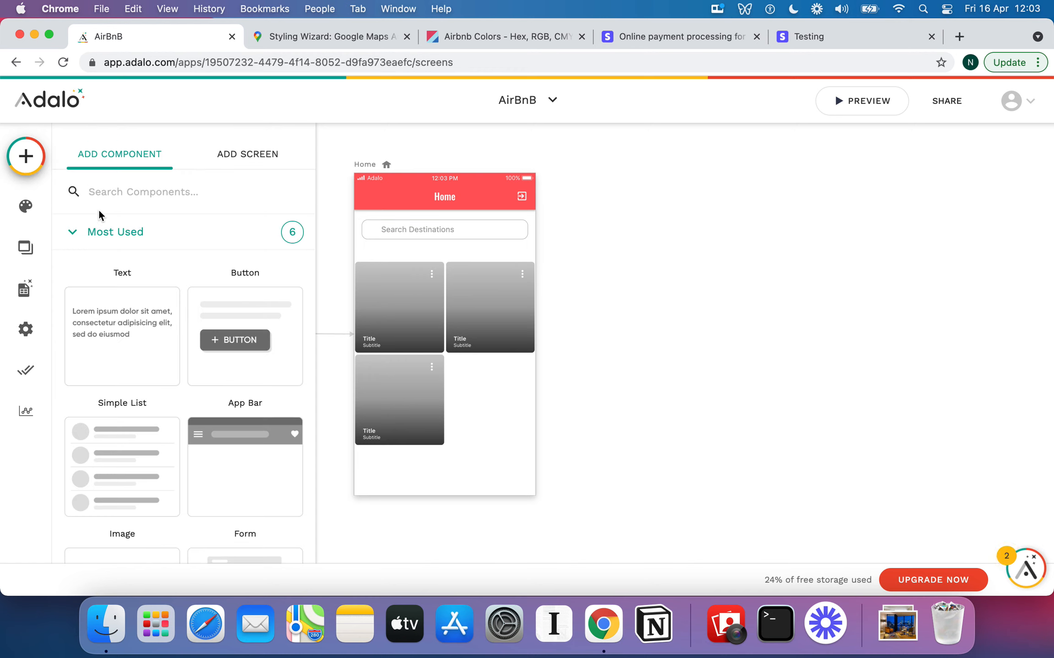
pyautogui.scroll(-8, 199, 388)
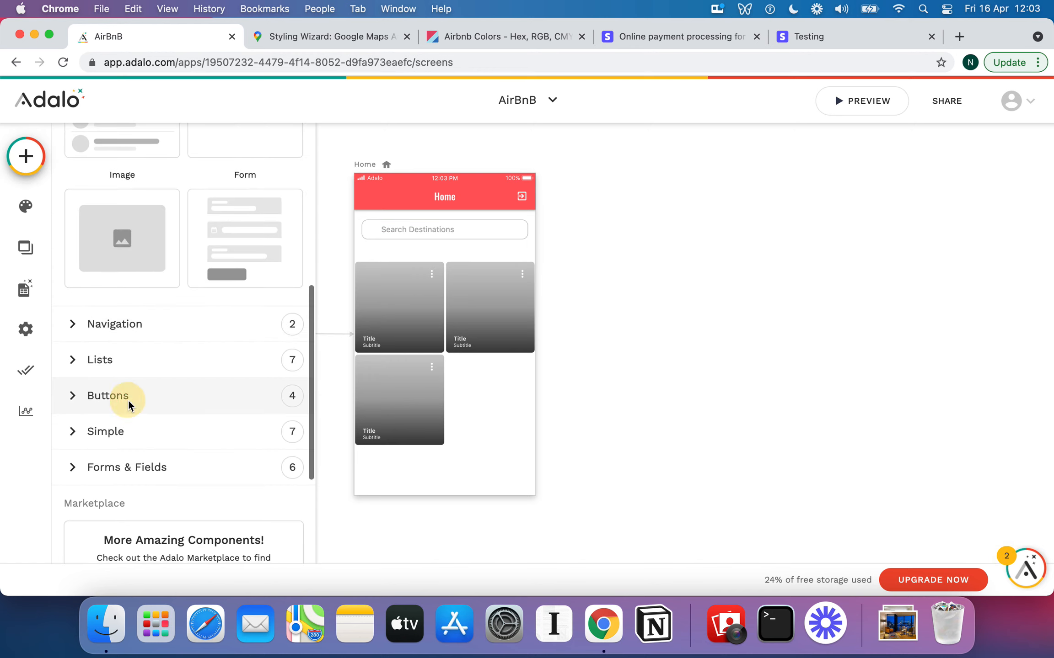
pyautogui.click(129, 398)
pyautogui.moveTo(134, 380); pyautogui.dragTo(376, 231)
pyautogui.moveTo(377, 229); pyautogui.dragTo(375, 229)
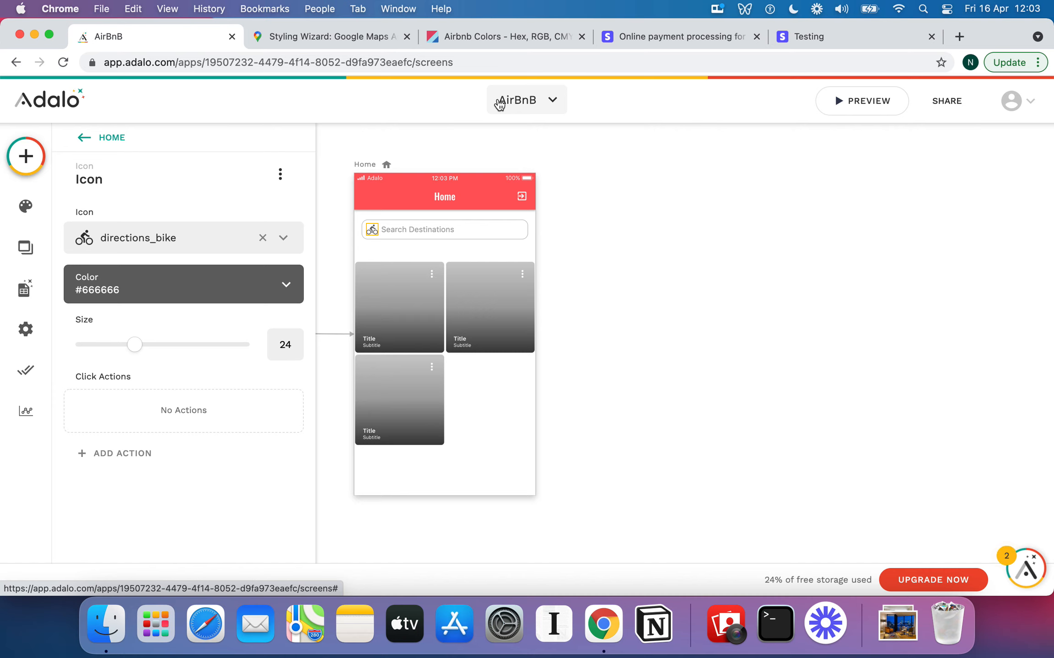
pyautogui.press('Left')
pyautogui.press('Left')
pyautogui.press('Left')
pyautogui.press('Left')
pyautogui.press('Left')
pyautogui.press('Left')
pyautogui.press('Right')
pyautogui.press('Right')
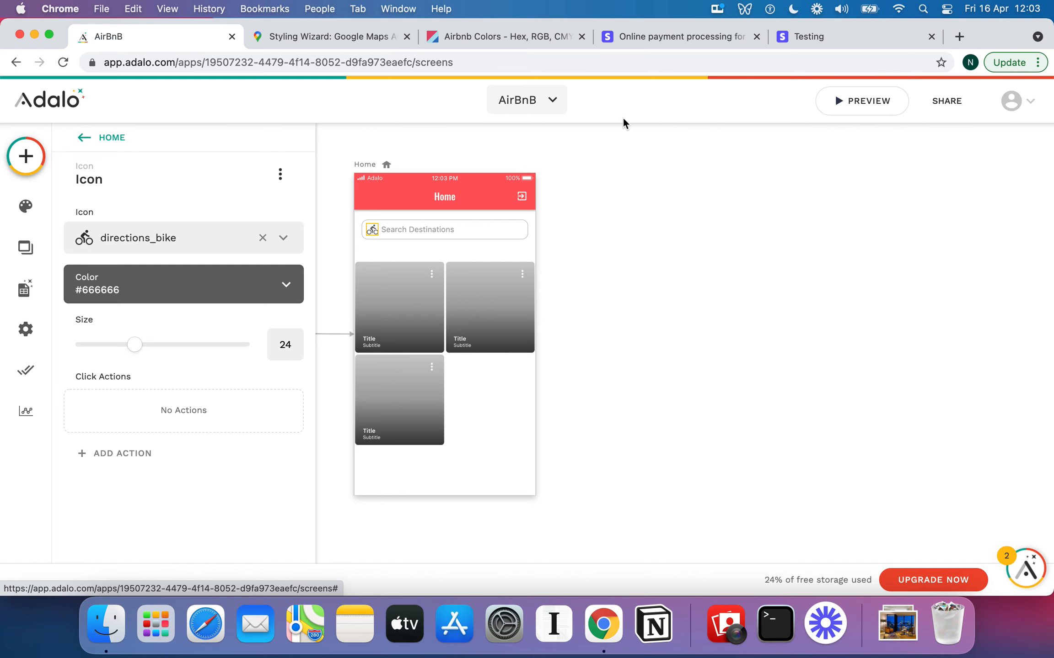
pyautogui.click(656, 221)
pyautogui.click(373, 231)
# Set the icon's colour to the red Primary colour
pyautogui.click(179, 289)
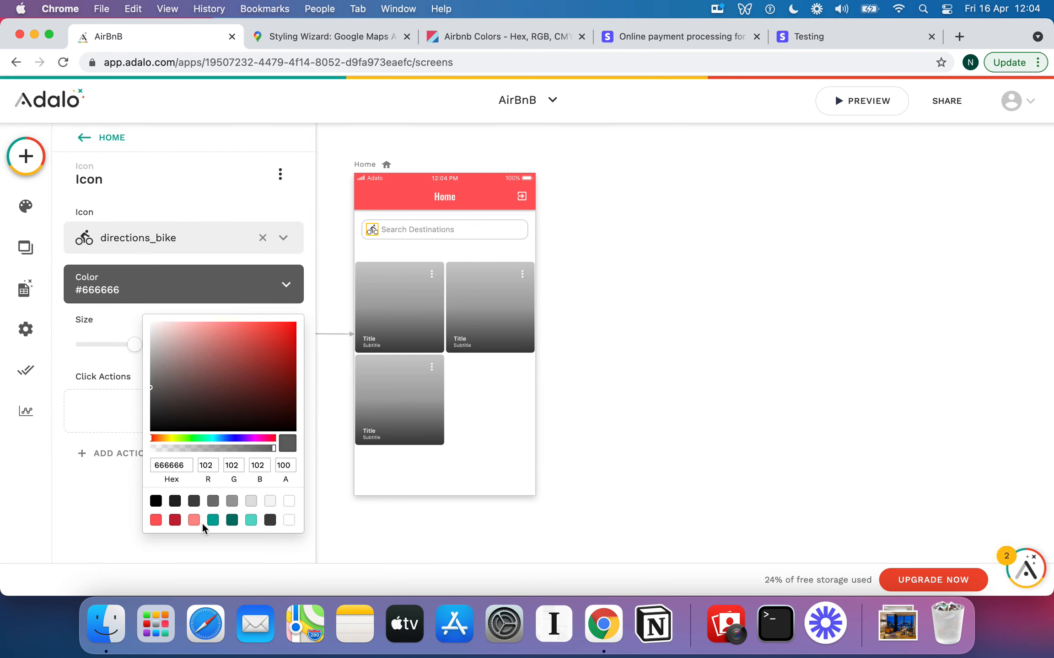
pyautogui.click(156, 521)
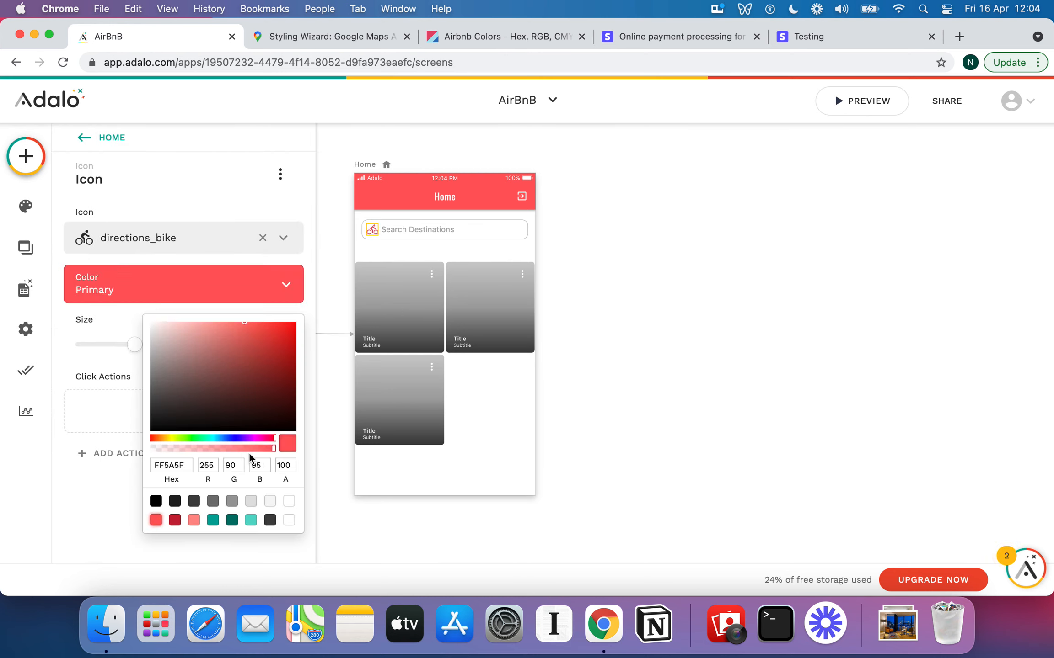
pyautogui.click(439, 247)
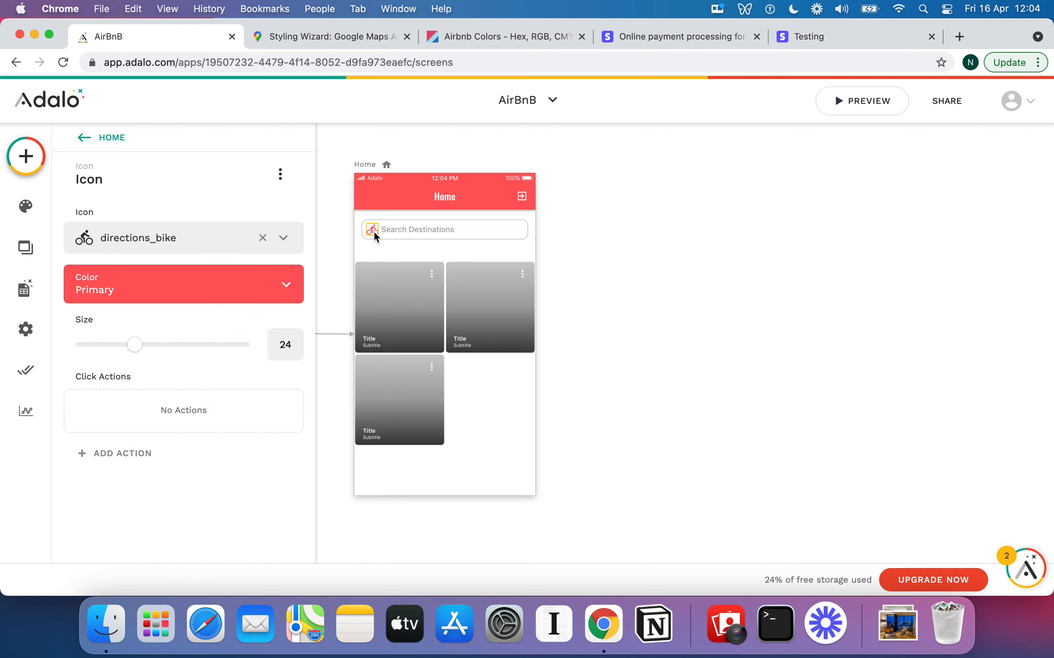
pyautogui.click(446, 245)
# Swap the icon from bike to the 'search' magnifier icon
pyautogui.click(442, 229)
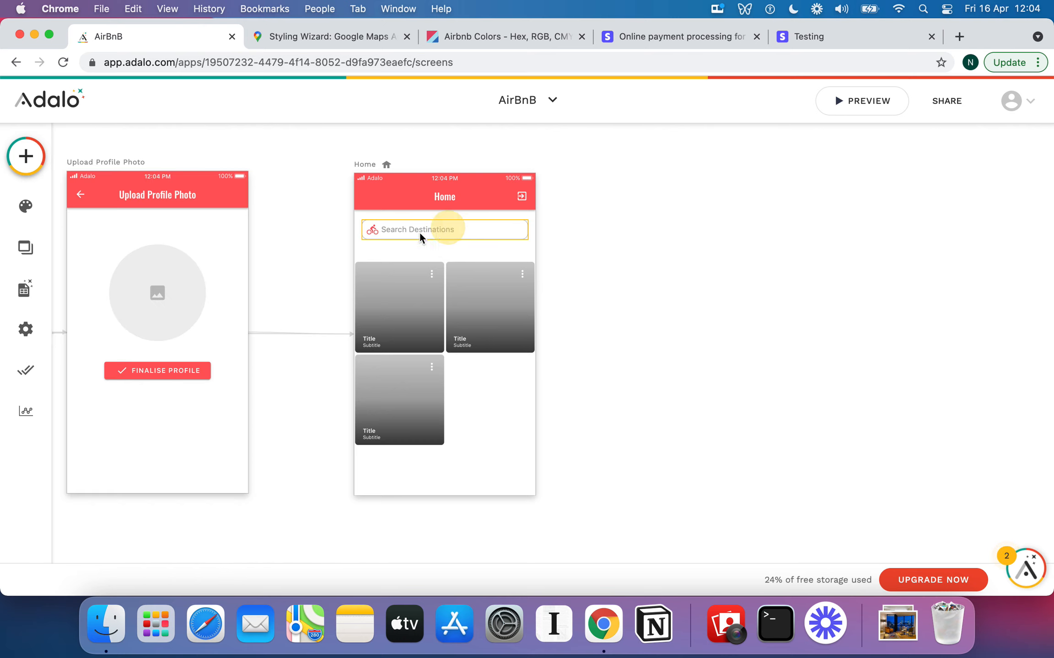
pyautogui.click(376, 231)
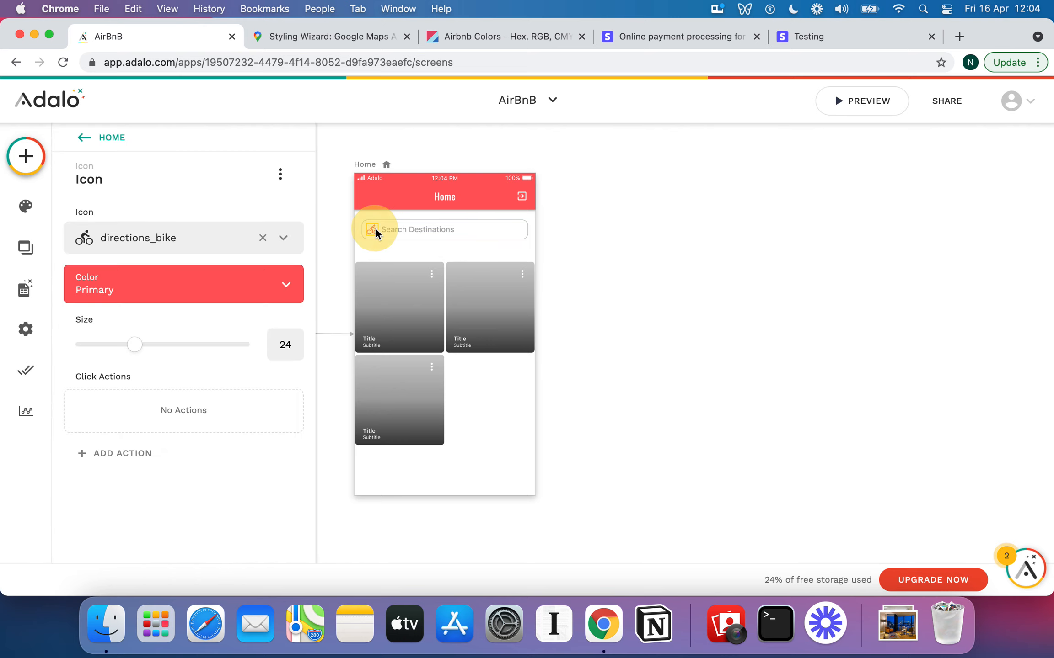
pyautogui.click(215, 241)
pyautogui.write('sea')
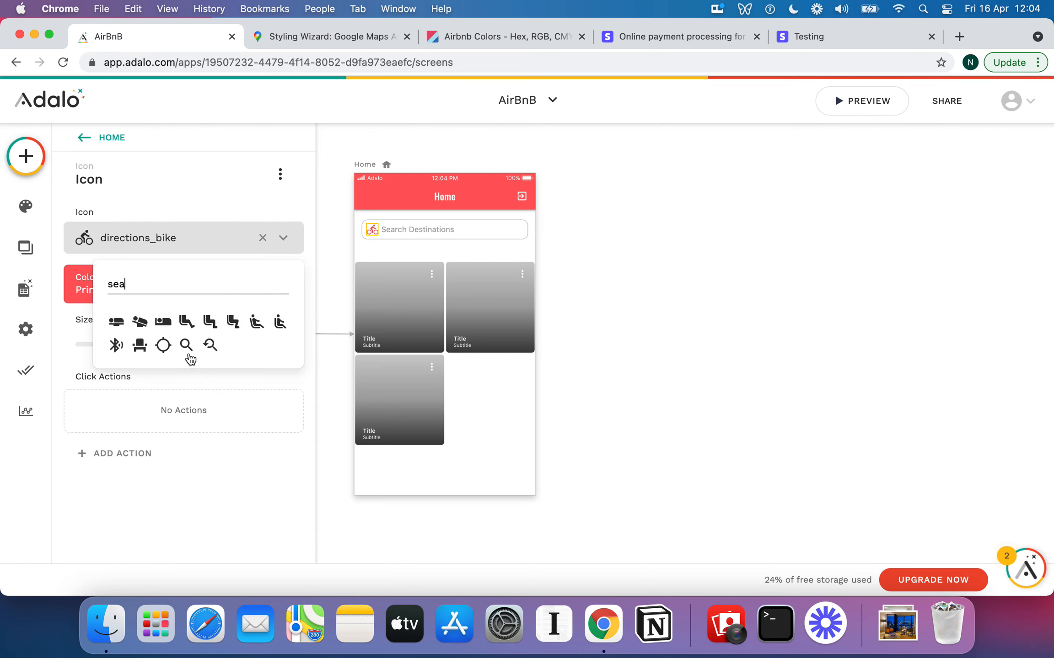
pyautogui.click(185, 346)
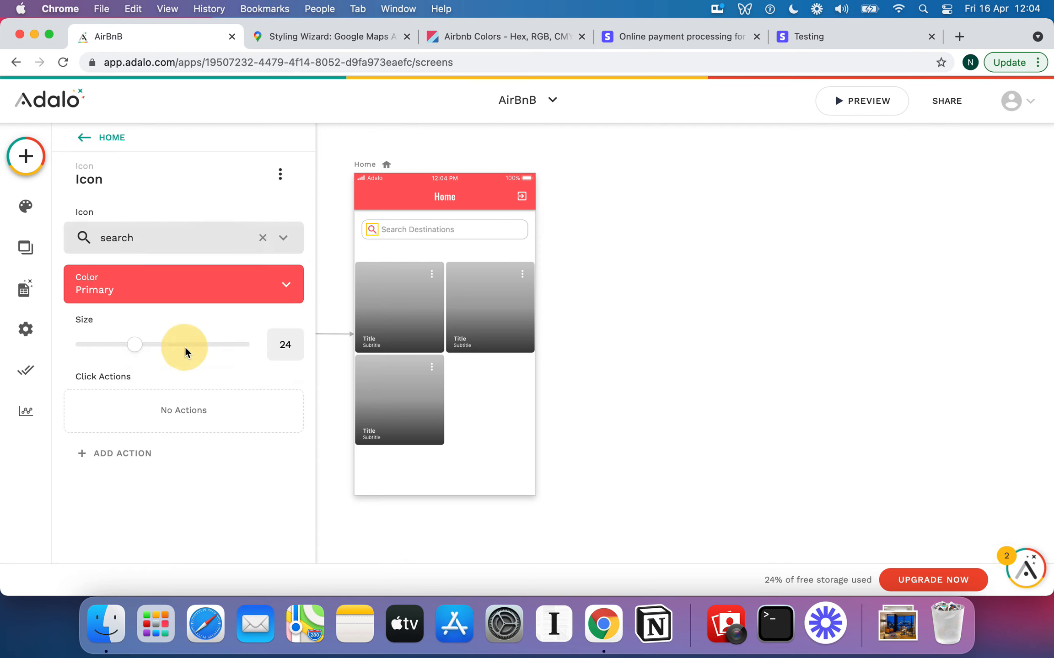
pyautogui.click(438, 249)
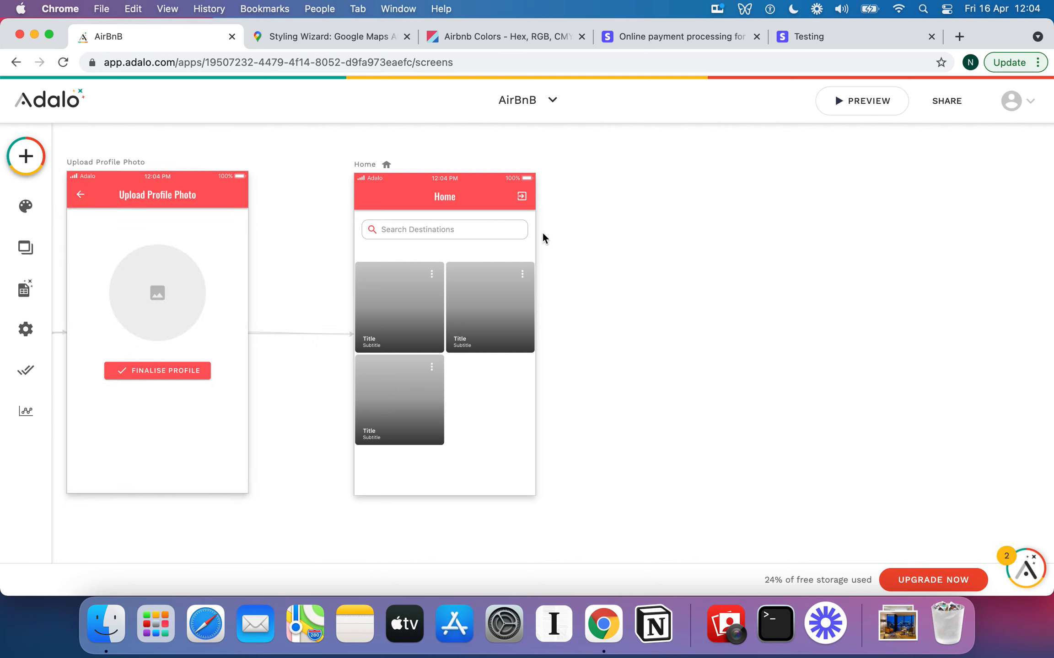
pyautogui.click(452, 238)
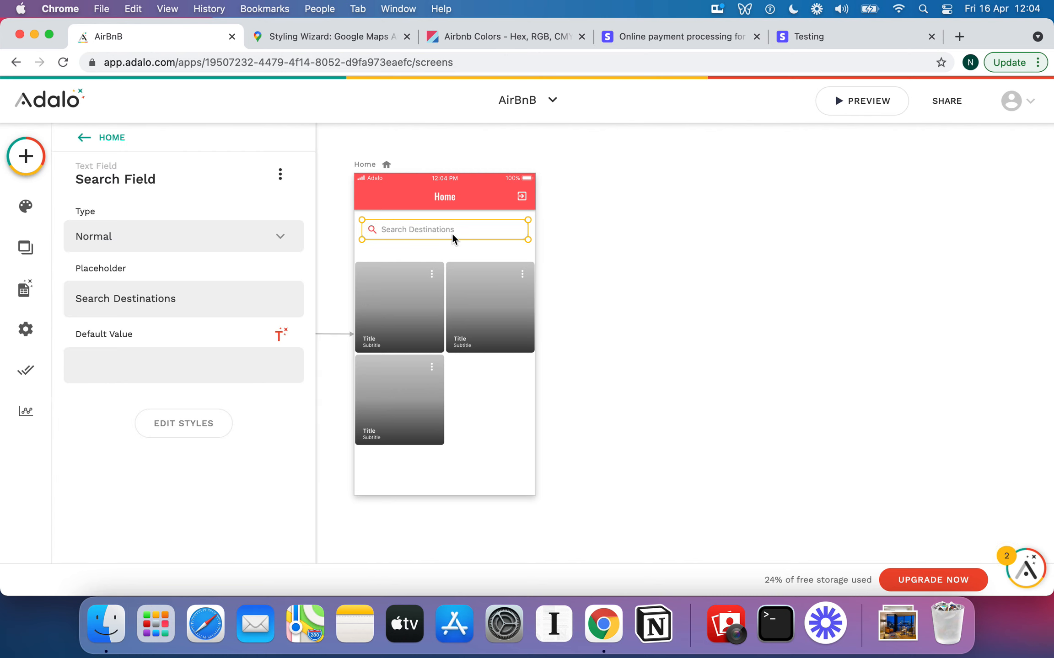
# Select the Home image list and make it a list of Apartments
pyautogui.click(476, 247)
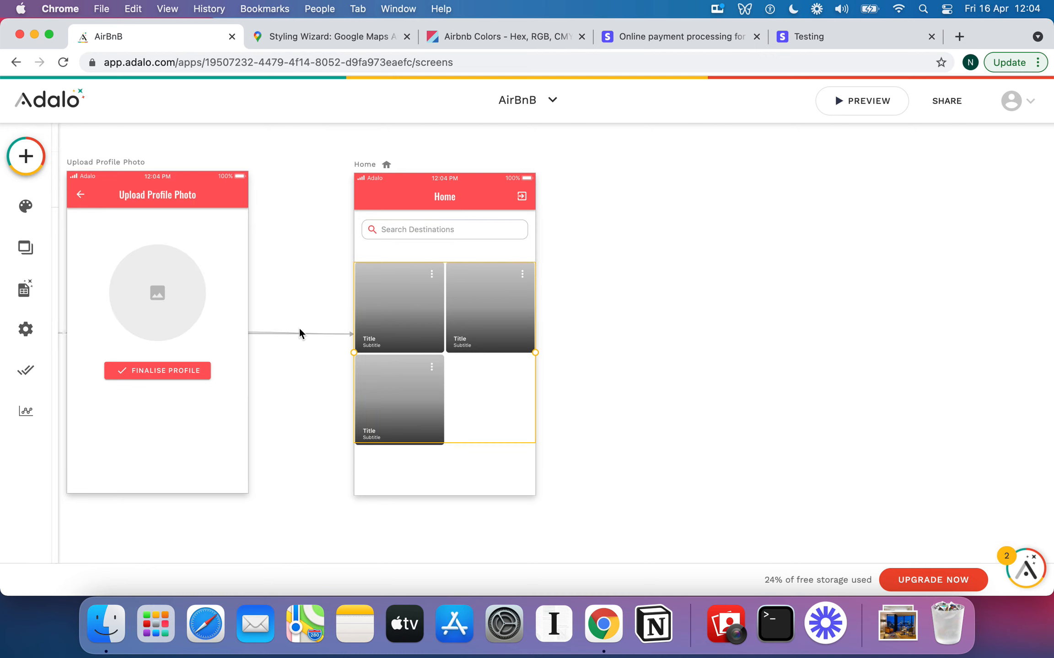
pyautogui.click(190, 283)
pyautogui.click(140, 318)
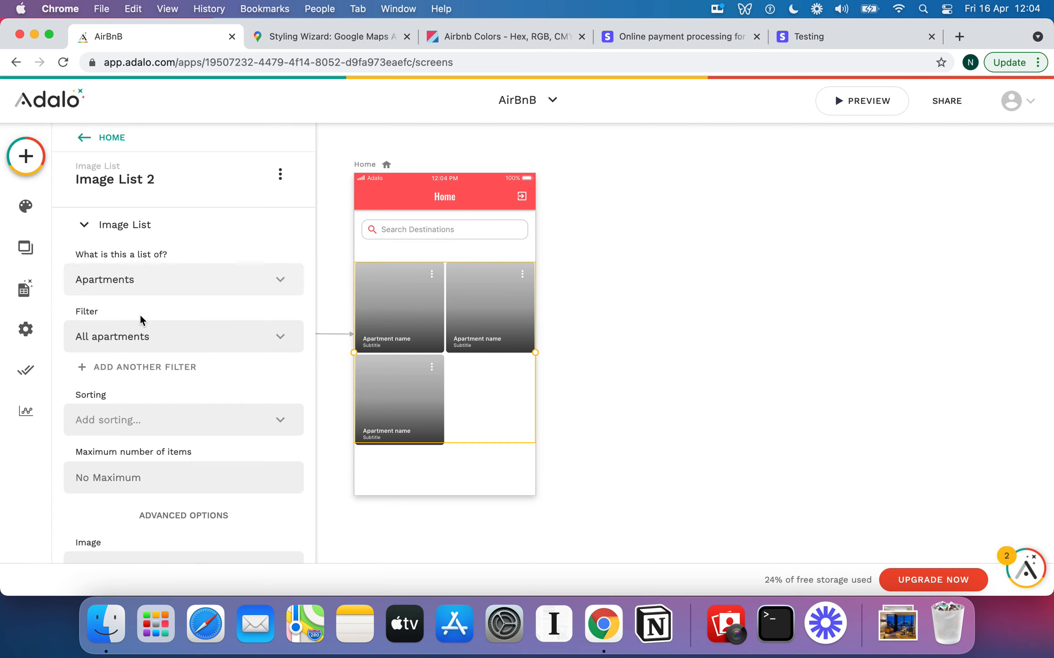
pyautogui.scroll(-5, 140, 315)
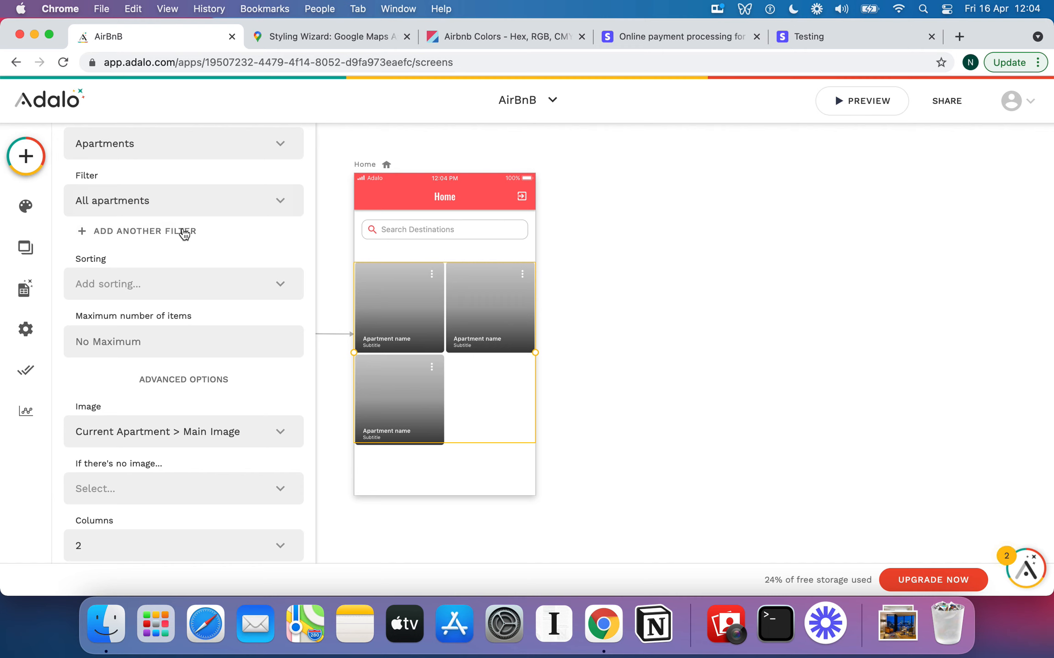
# Add a filter so City is equal to the Search Field form input
pyautogui.click(183, 231)
pyautogui.click(185, 264)
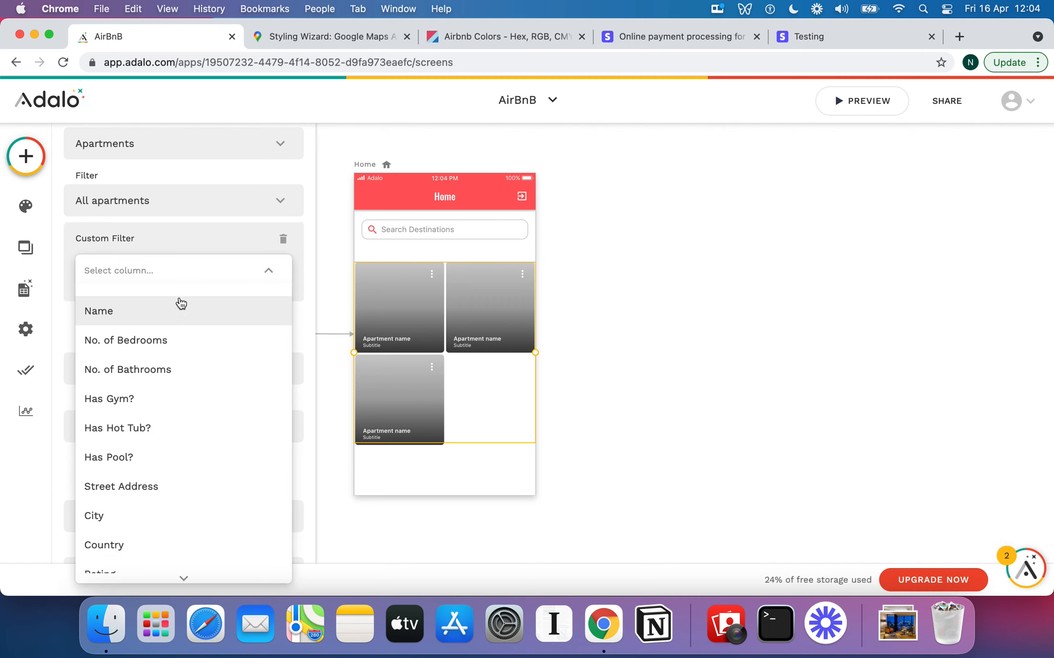
pyautogui.scroll(-4, 197, 387)
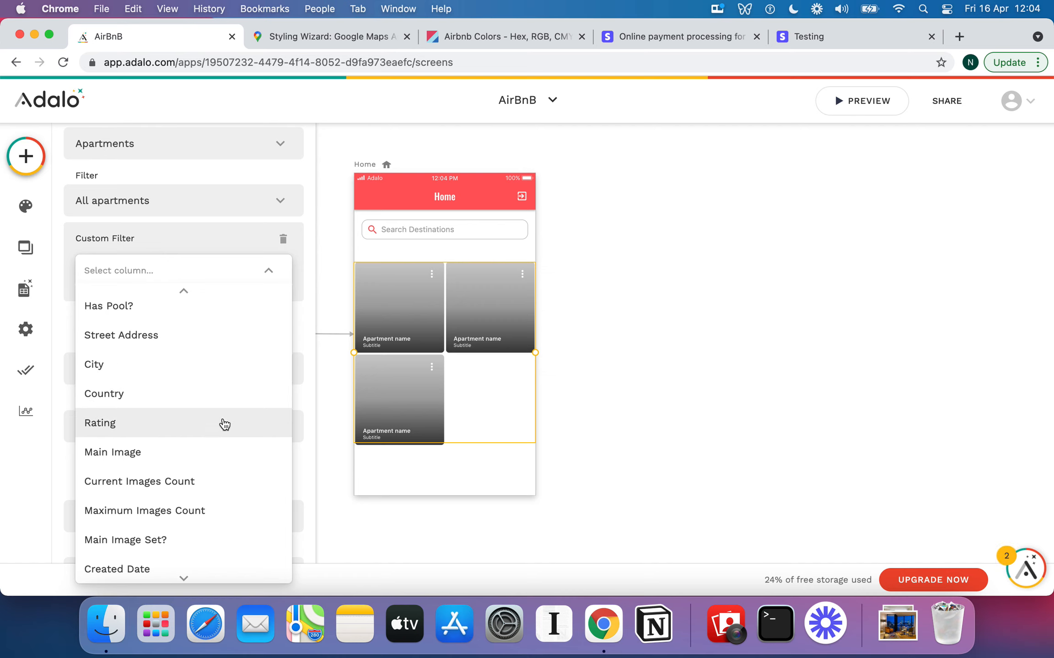
pyautogui.click(154, 363)
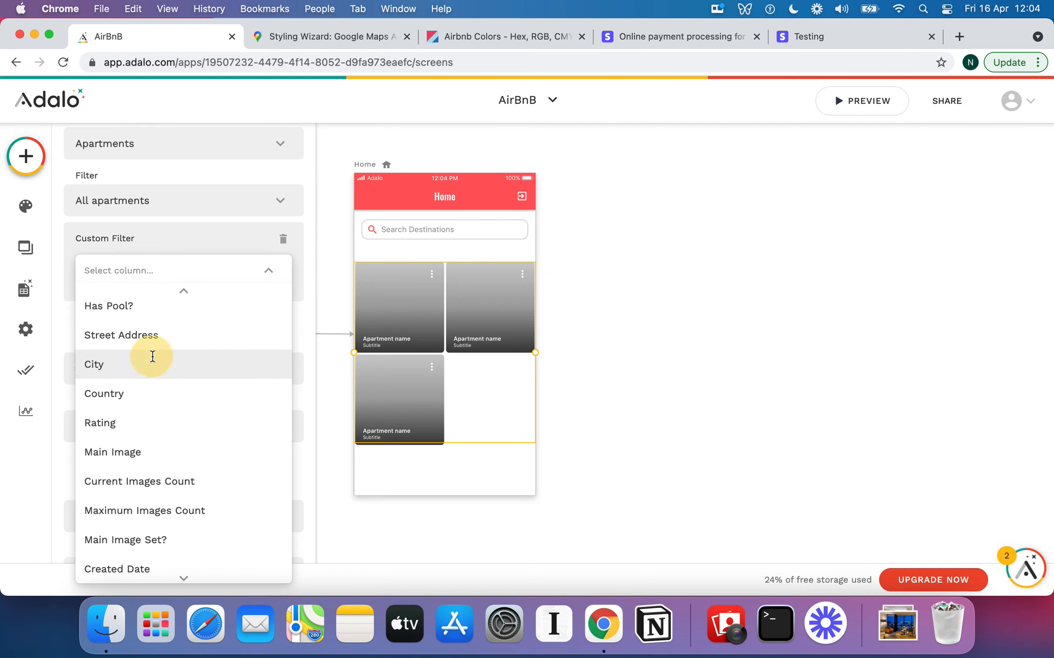
pyautogui.click(137, 351)
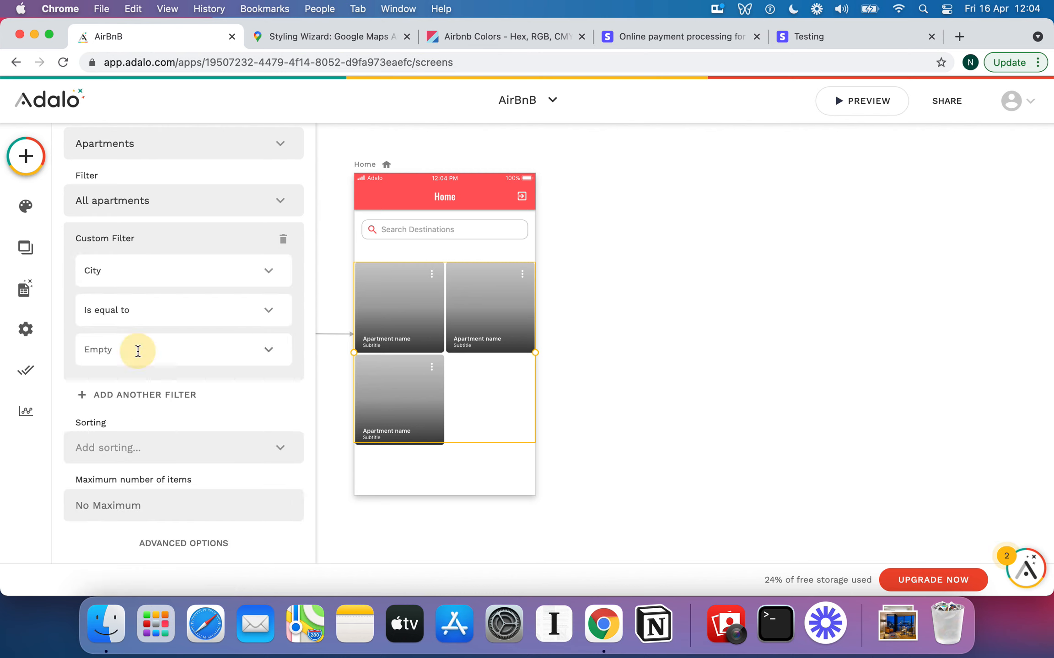
pyautogui.click(266, 349)
pyautogui.moveTo(270, 313)
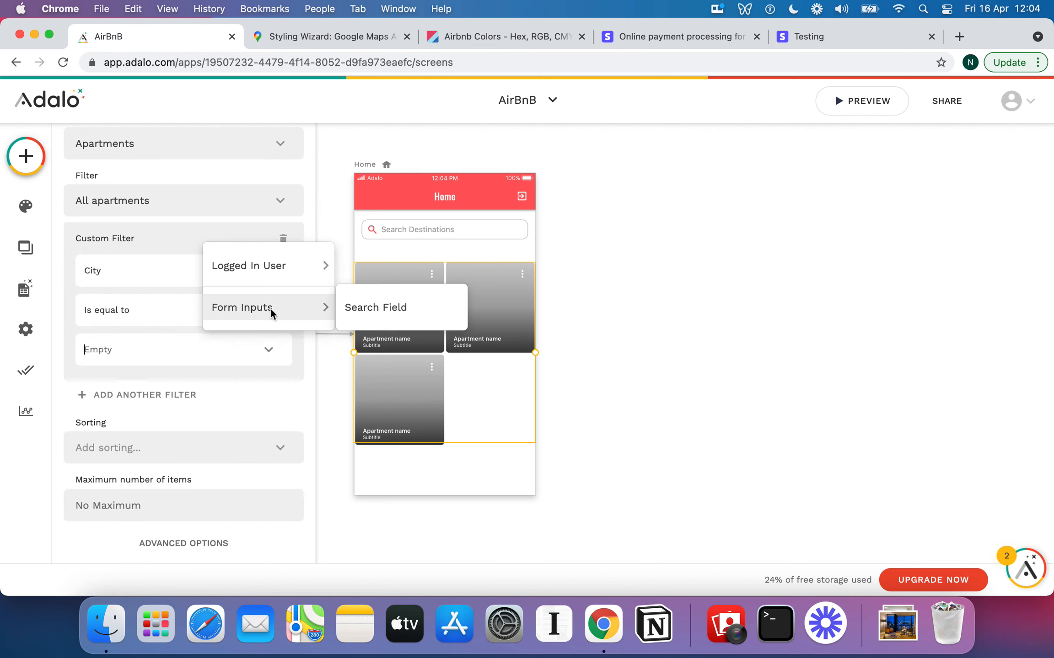
pyautogui.click(400, 311)
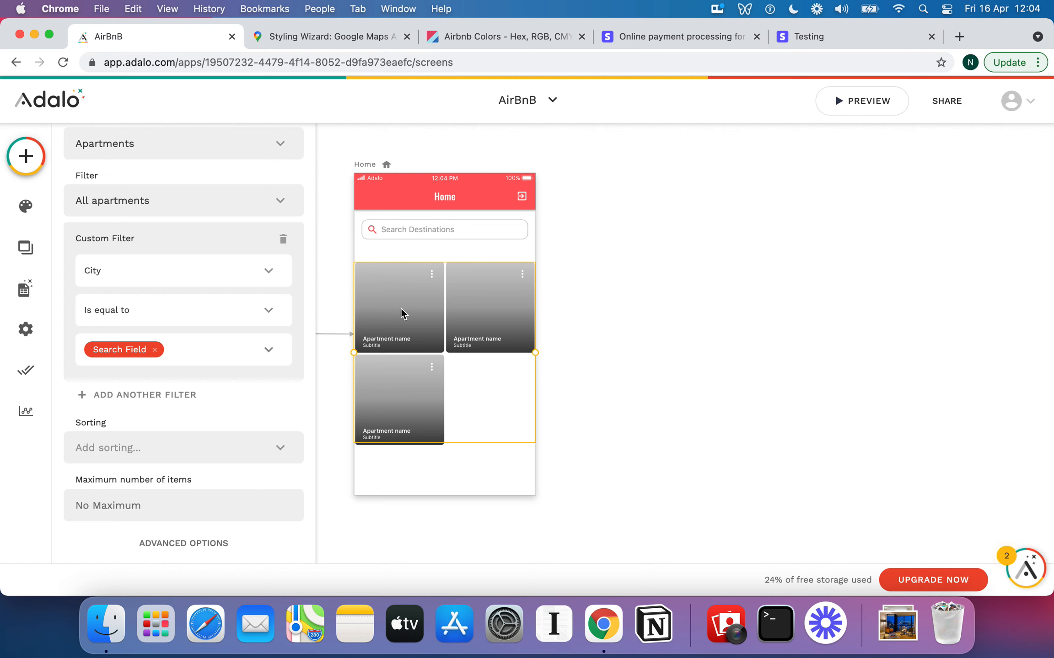
pyautogui.scroll(2, 216, 292)
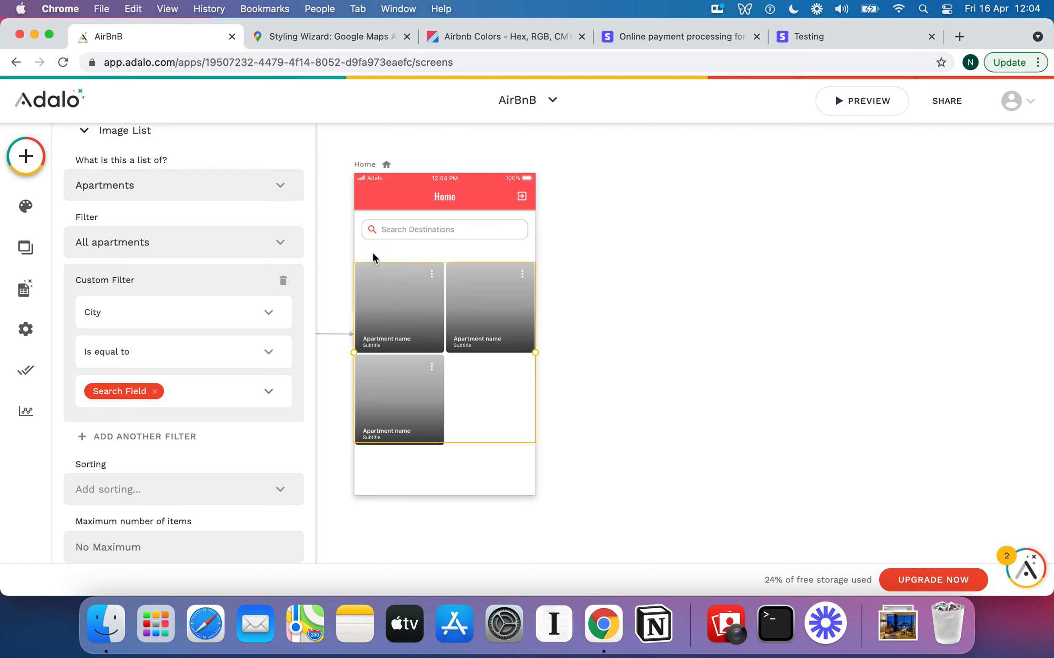
pyautogui.click(426, 228)
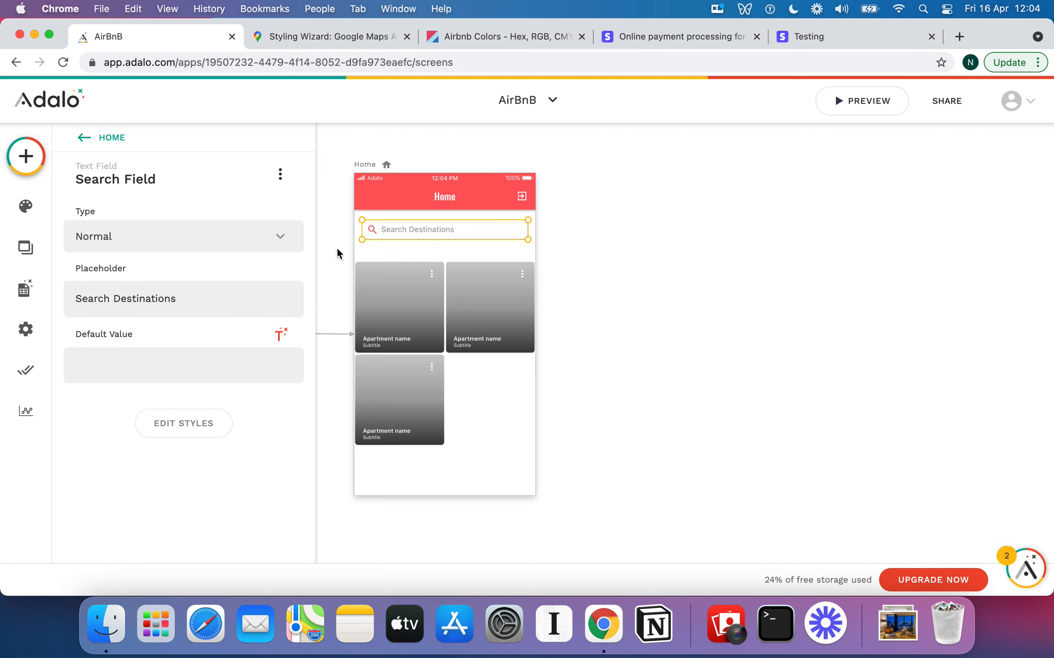
pyautogui.click(145, 359)
pyautogui.write('London')
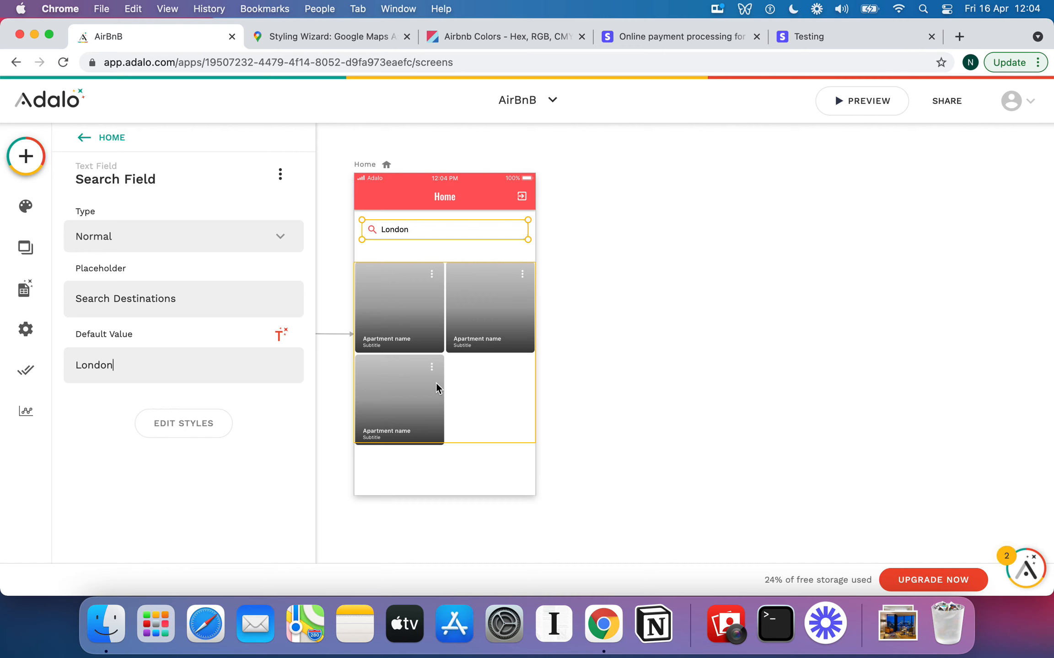
pyautogui.click(25, 289)
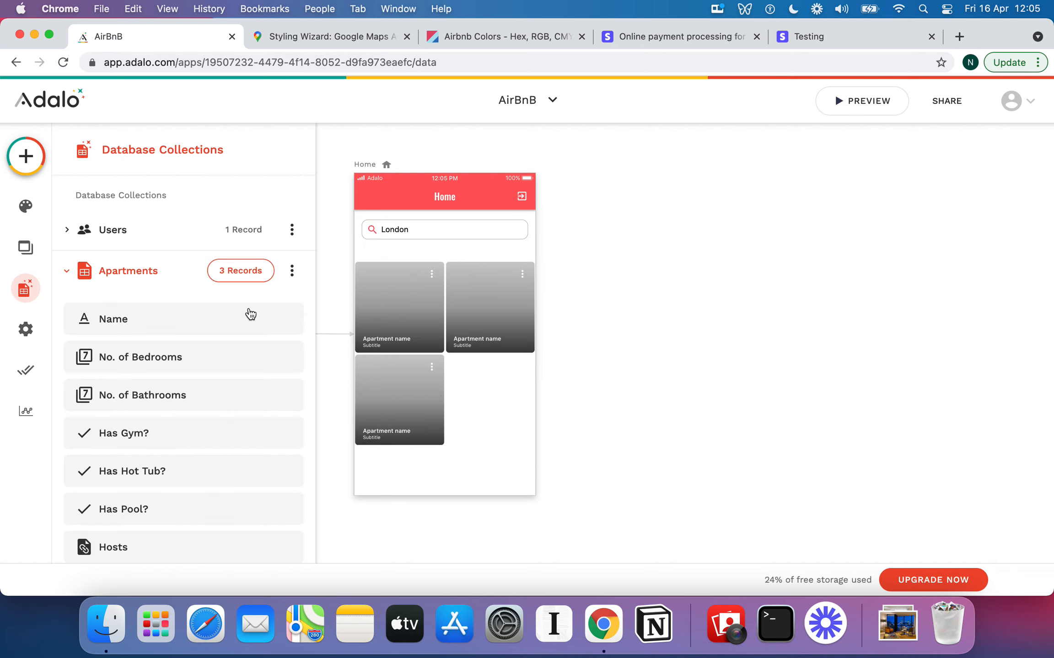
pyautogui.click(67, 270)
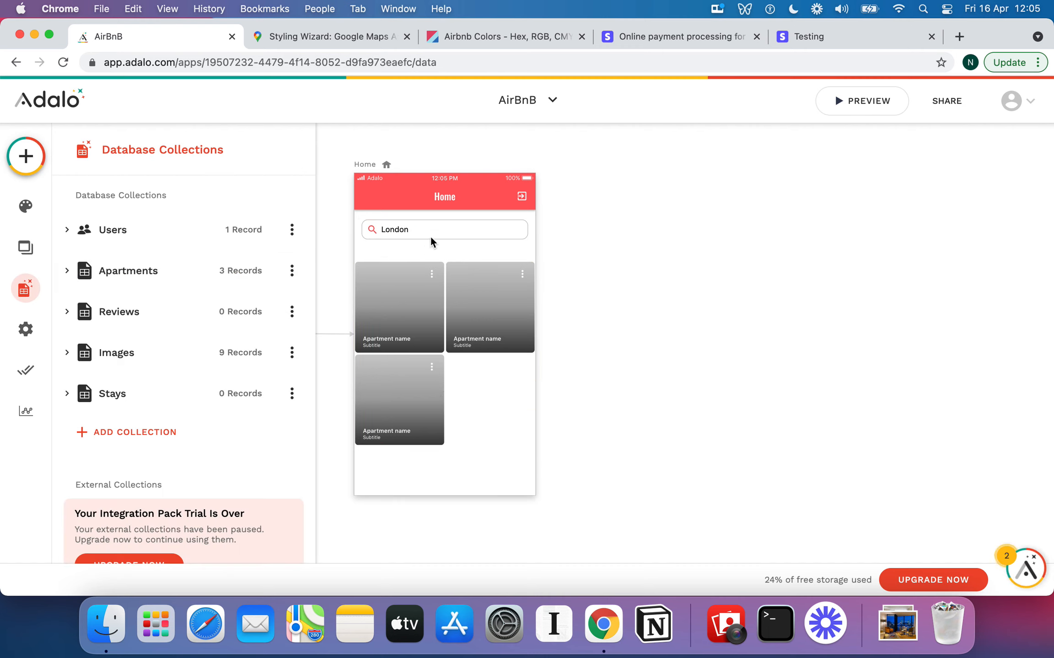
pyautogui.click(430, 236)
pyautogui.doubleClick(168, 361)
pyautogui.press('BackSpace')
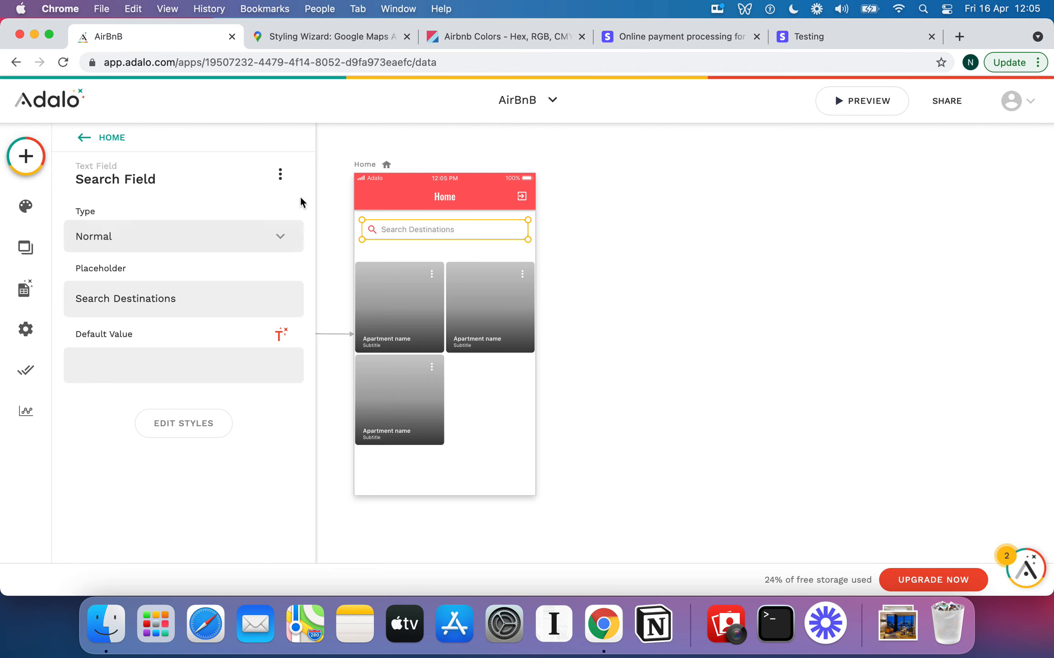
# Place and resize a Text element on Home, delete it, then select the apartment image list
pyautogui.click(26, 162)
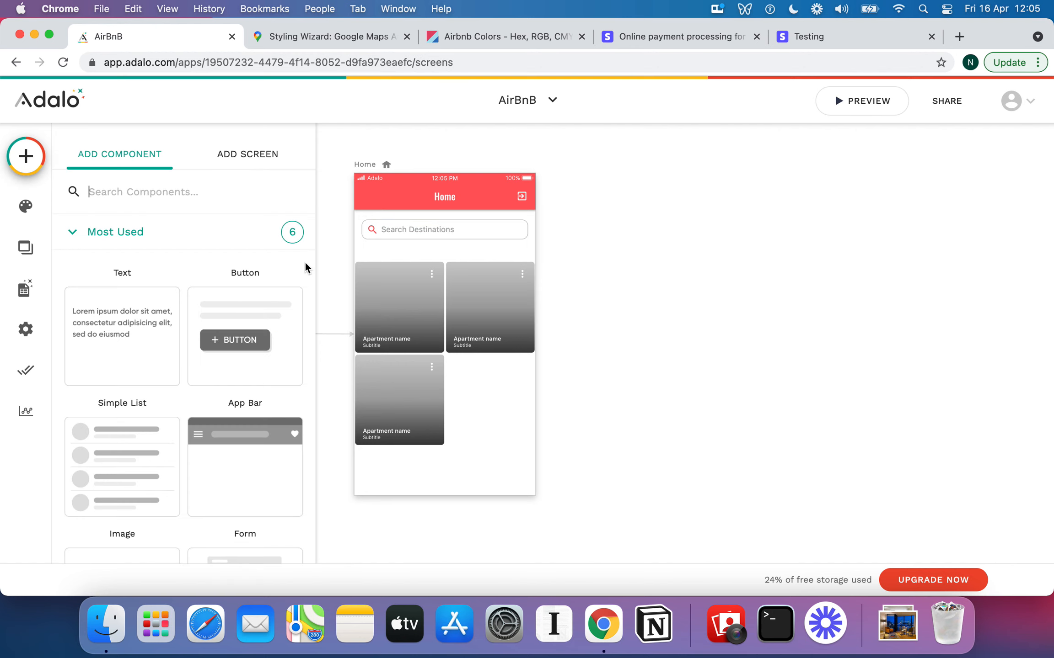
pyautogui.scroll(-1, 188, 336)
pyautogui.moveTo(130, 303); pyautogui.dragTo(435, 360)
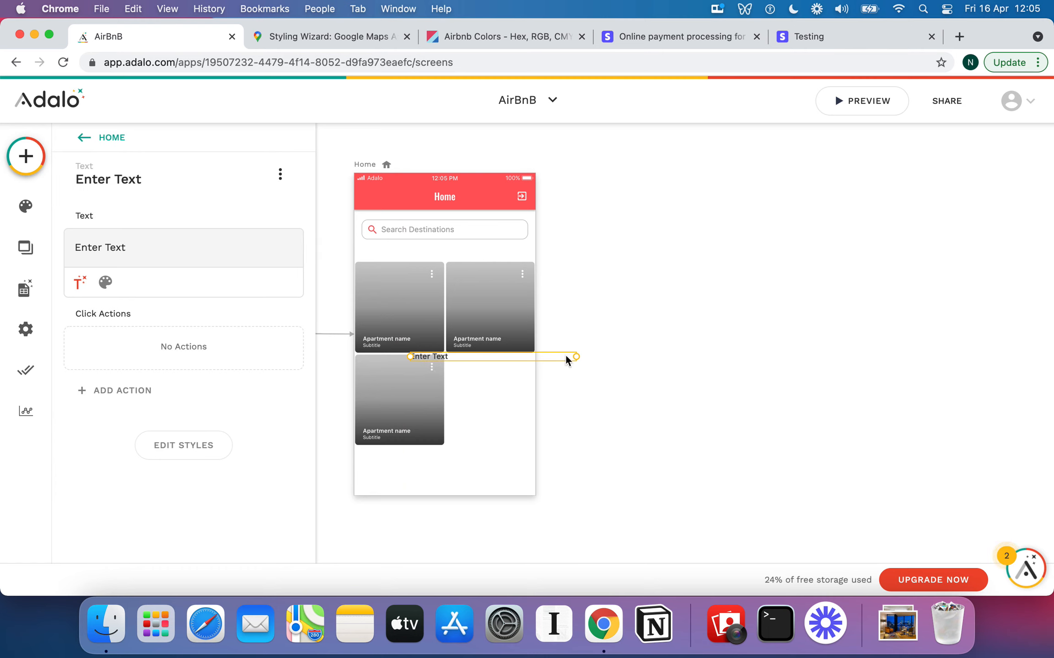
pyautogui.moveTo(576, 357); pyautogui.dragTo(527, 357)
pyautogui.press('Delete')
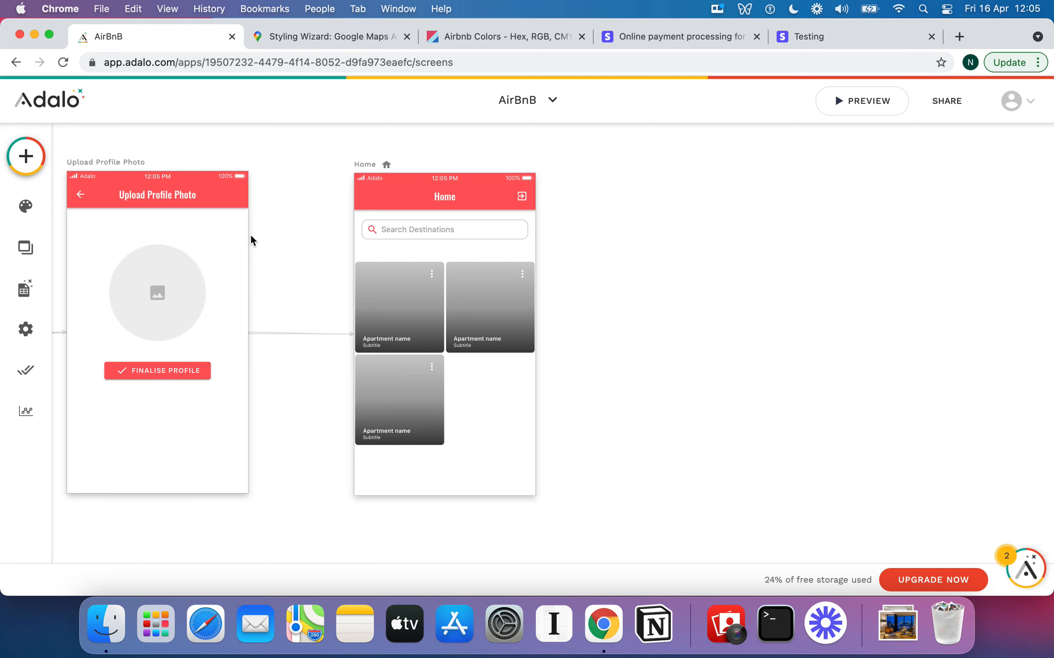
pyautogui.click(404, 308)
# Browse the List screen templates, then select the Home screen's Search Field
pyautogui.scroll(-3, 193, 302)
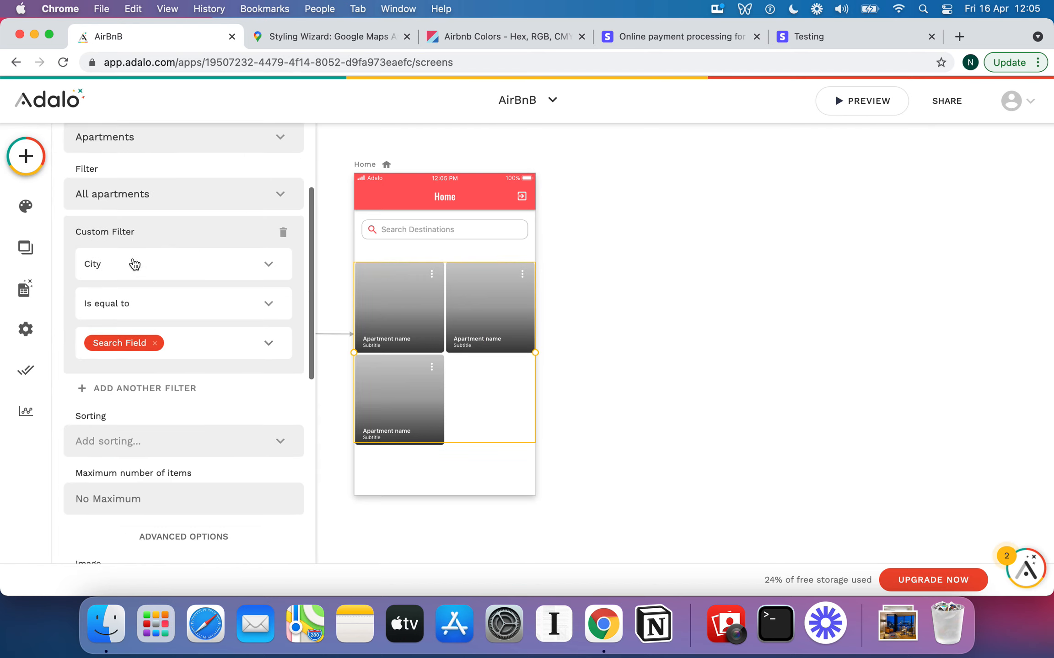
pyautogui.click(26, 158)
pyautogui.click(245, 153)
pyautogui.scroll(-5, 143, 350)
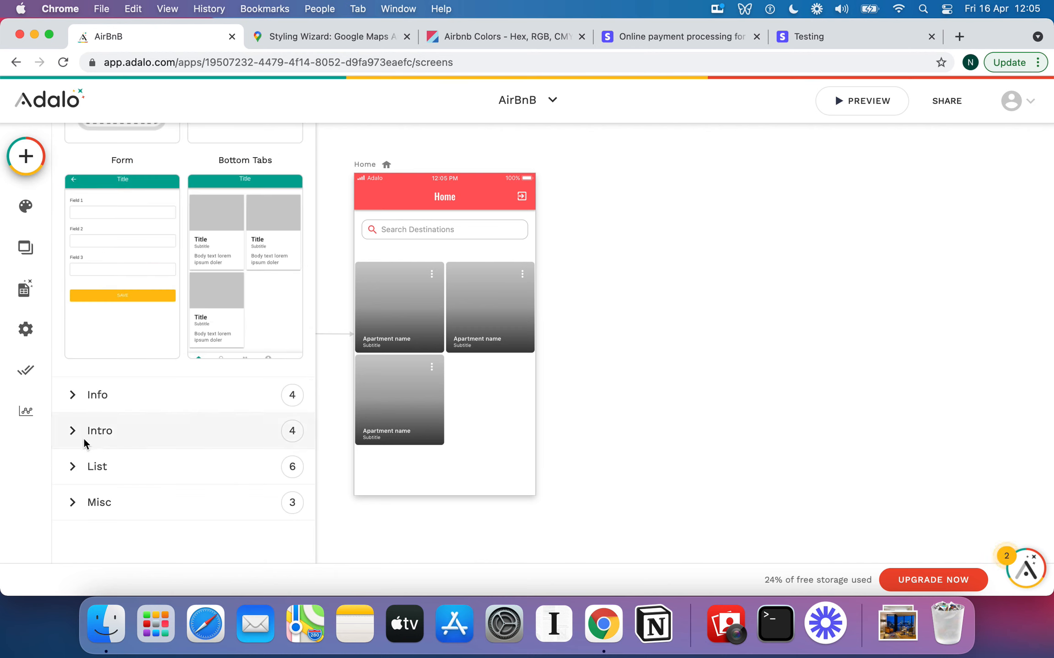
pyautogui.click(98, 463)
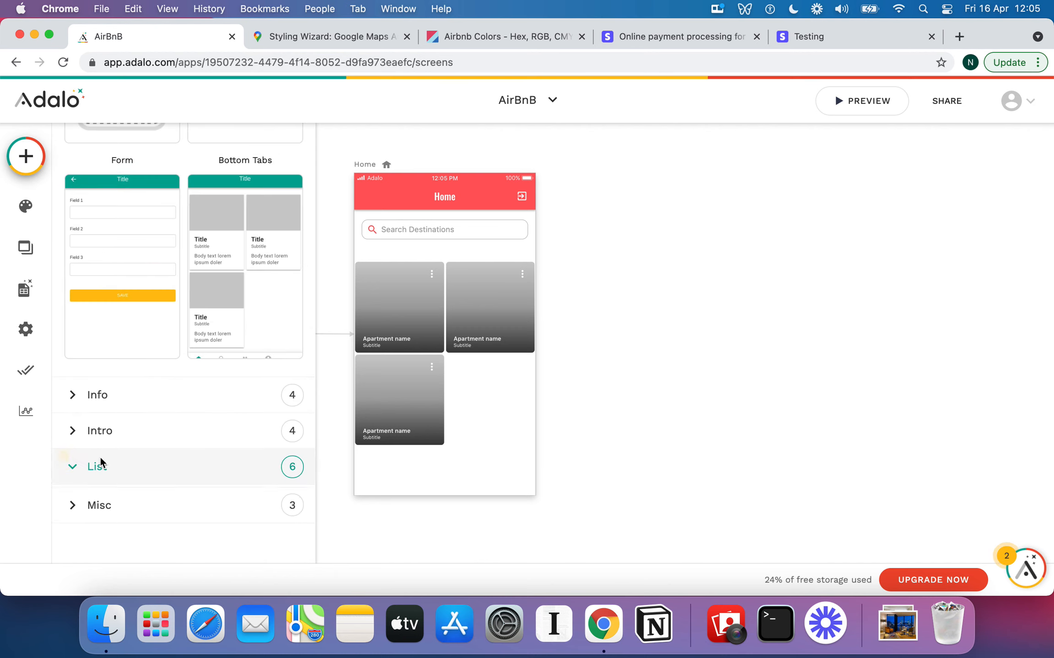
pyautogui.scroll(-4, 201, 425)
pyautogui.scroll(-3, 258, 406)
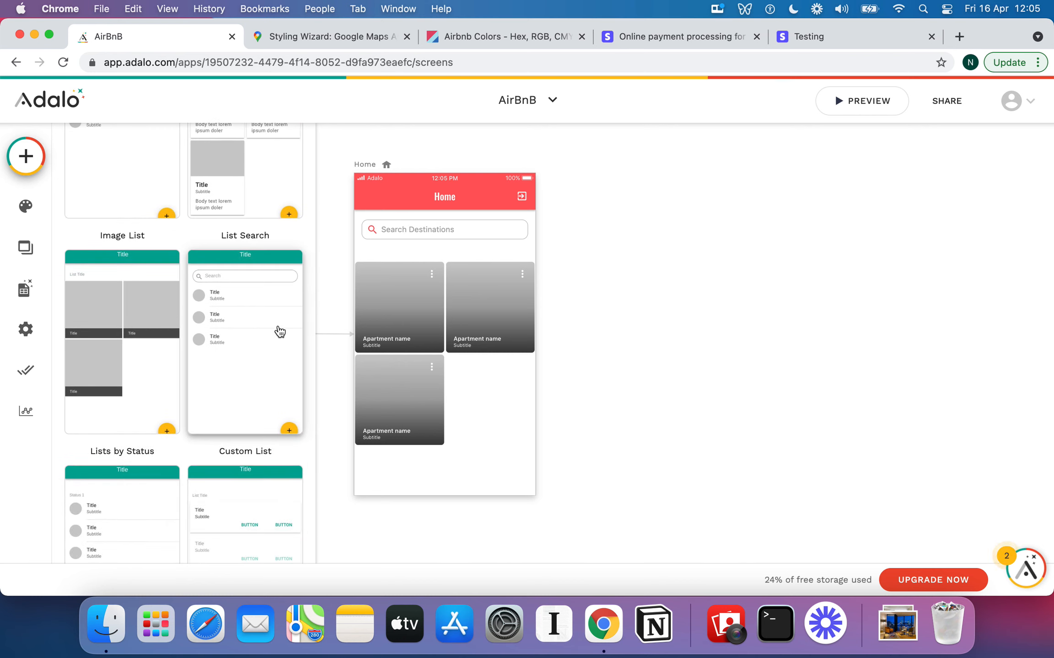
pyautogui.click(484, 231)
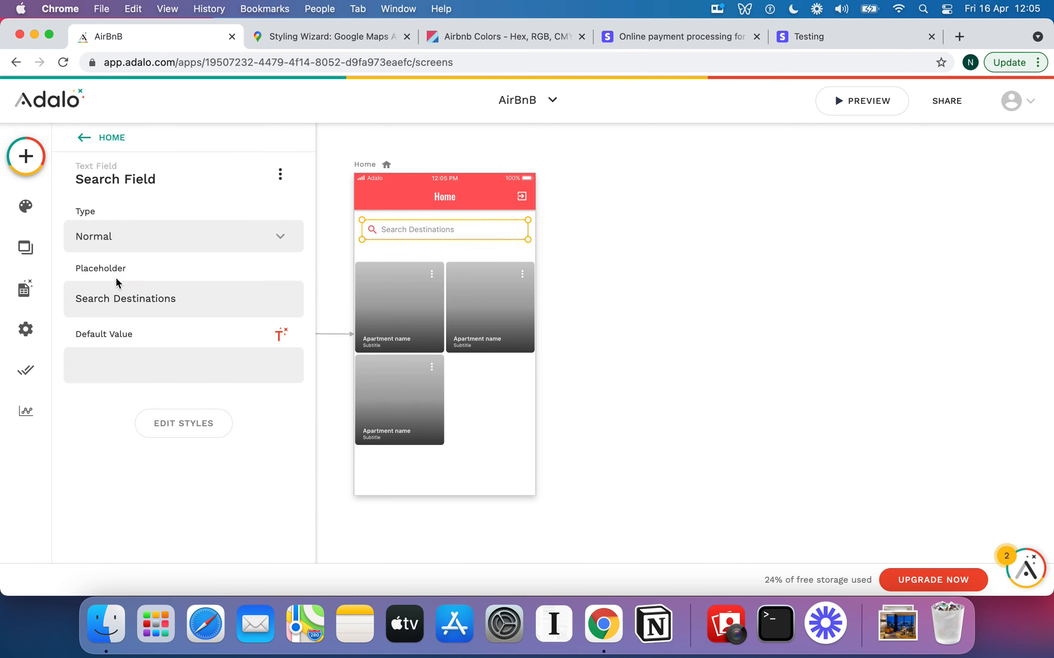
# Enable the Search Field's Shadow style (X 0, Y 2, size 4), then reselect the image list
pyautogui.click(190, 430)
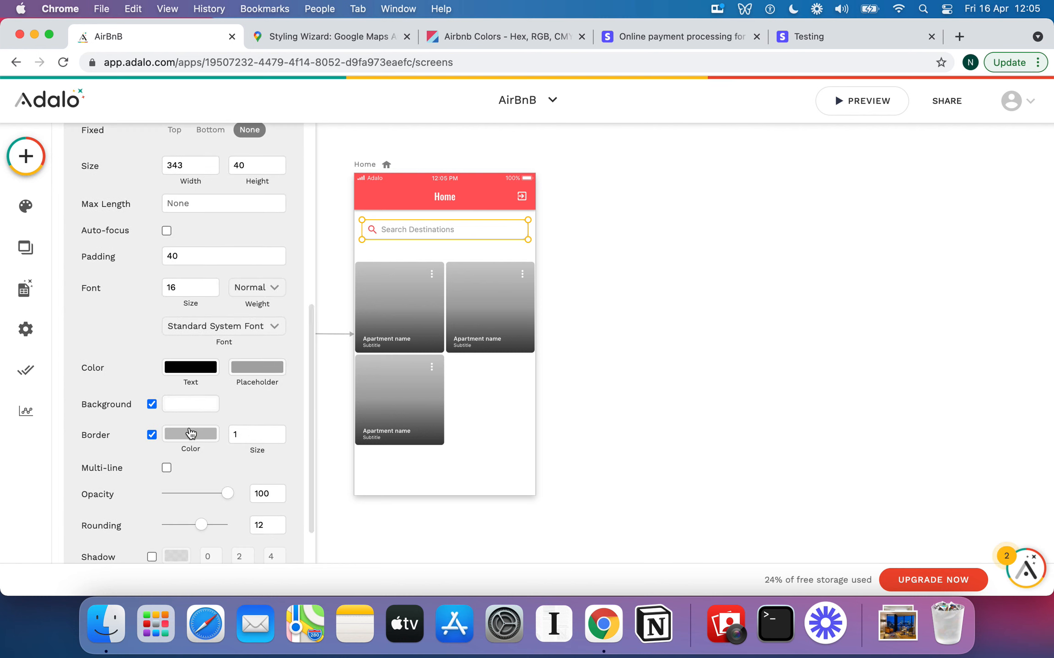
pyautogui.scroll(-2, 199, 498)
pyautogui.click(151, 503)
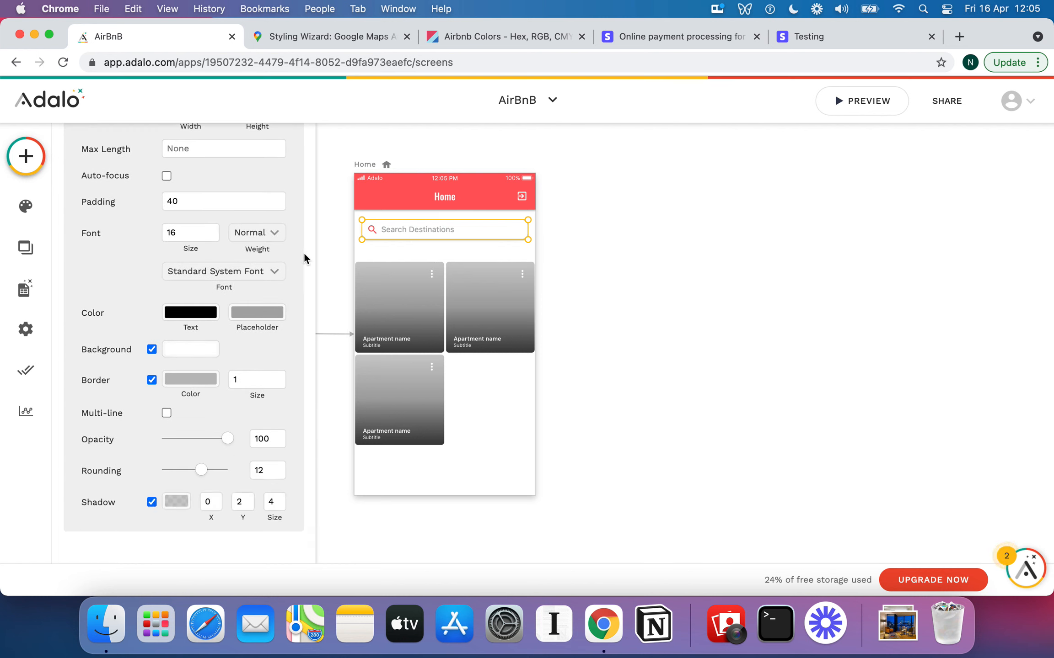
pyautogui.scroll(5, 245, 405)
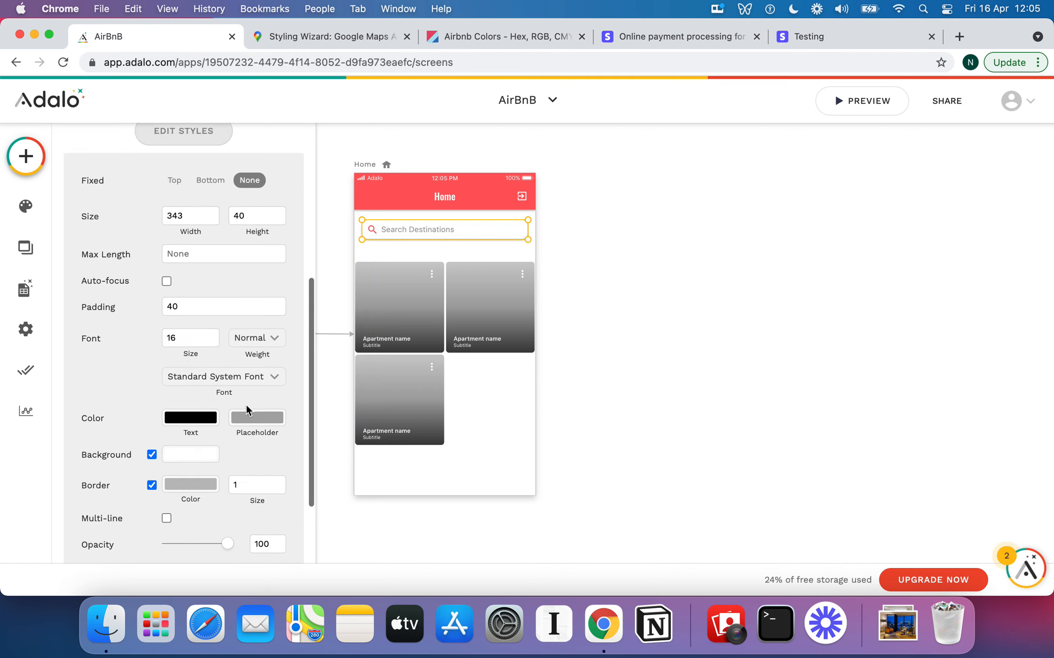
pyautogui.click(481, 253)
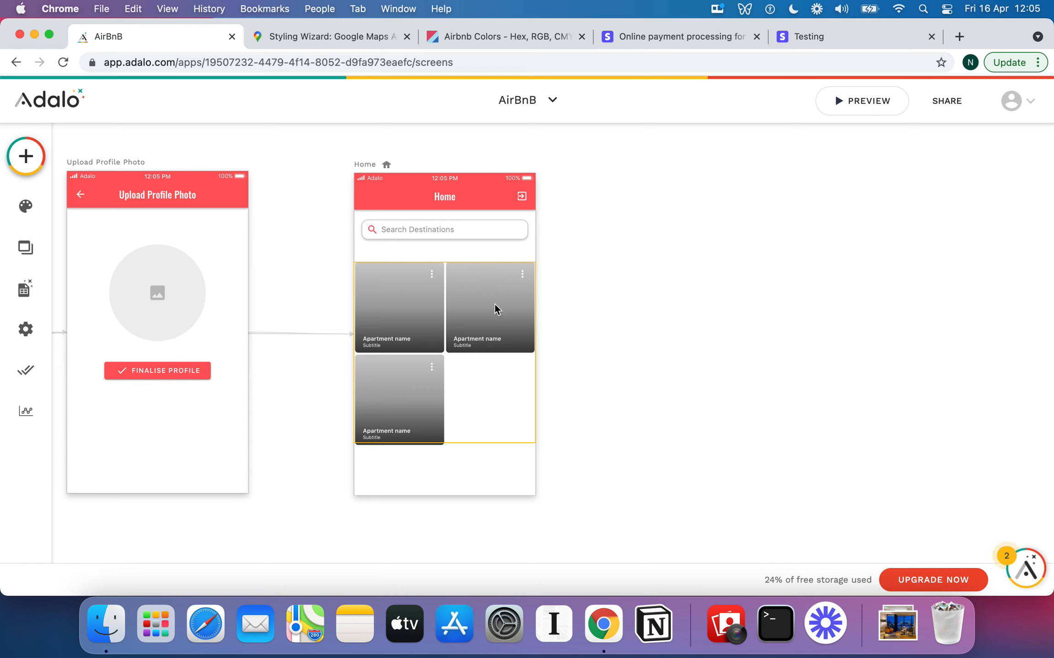
pyautogui.click(499, 323)
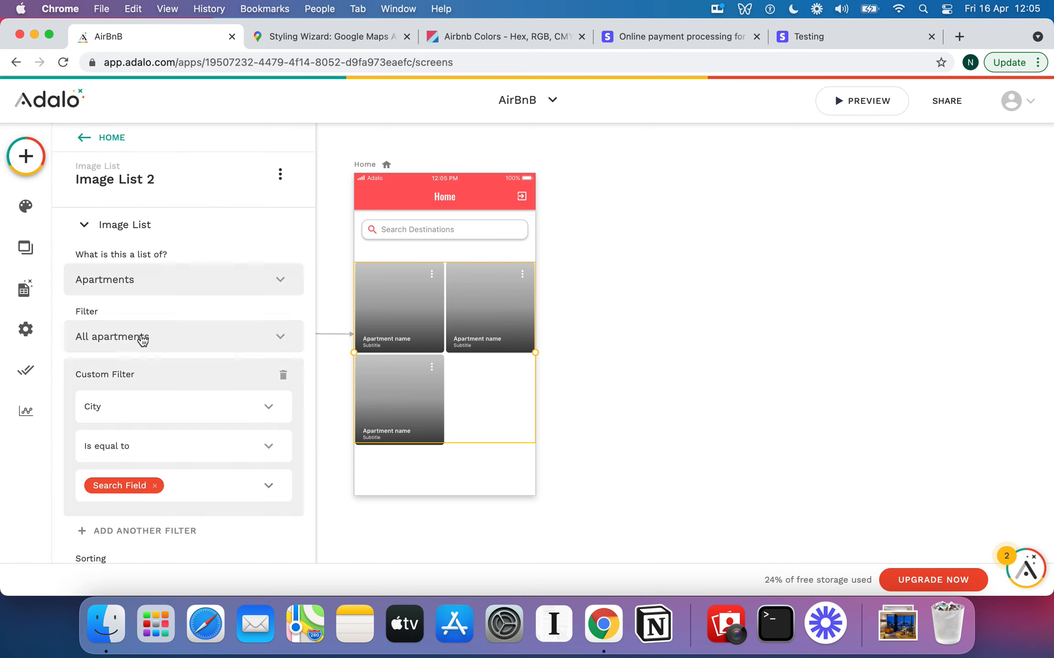
# Replace the card Subtitle placeholder with the apartment's City Magic Text
pyautogui.scroll(-10, 141, 340)
pyautogui.scroll(-3, 141, 341)
pyautogui.scroll(5, 141, 343)
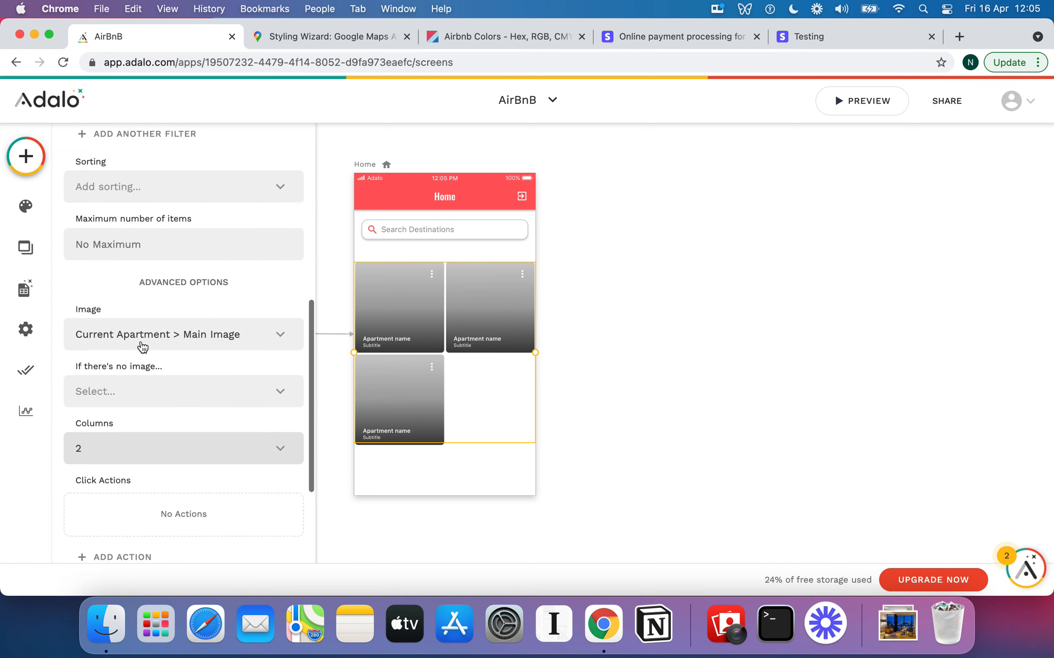
pyautogui.scroll(-5, 140, 339)
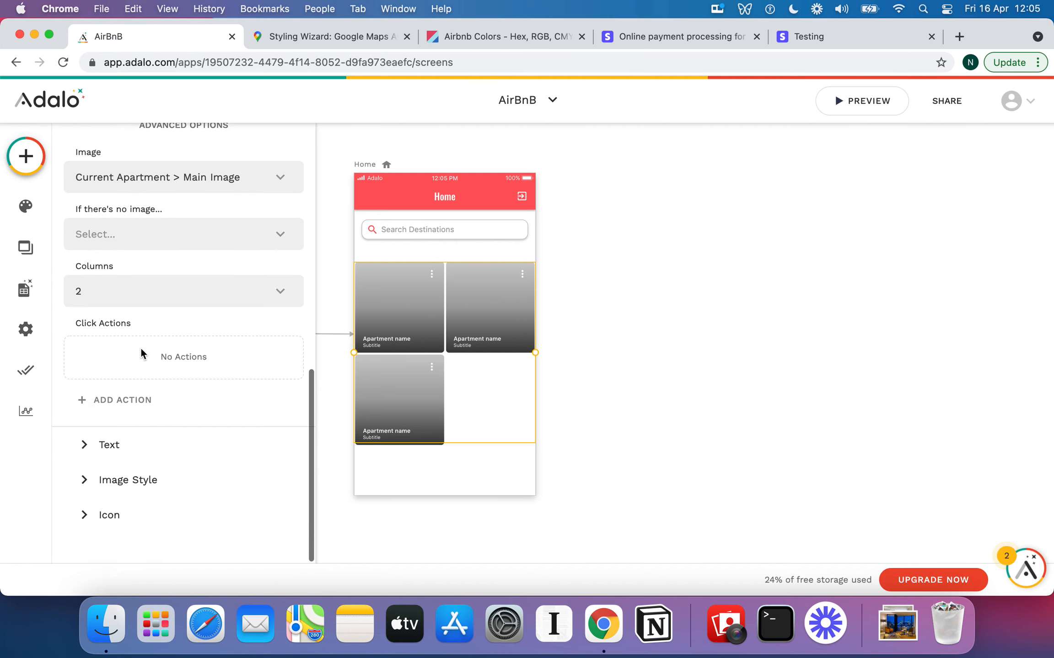
pyautogui.click(100, 445)
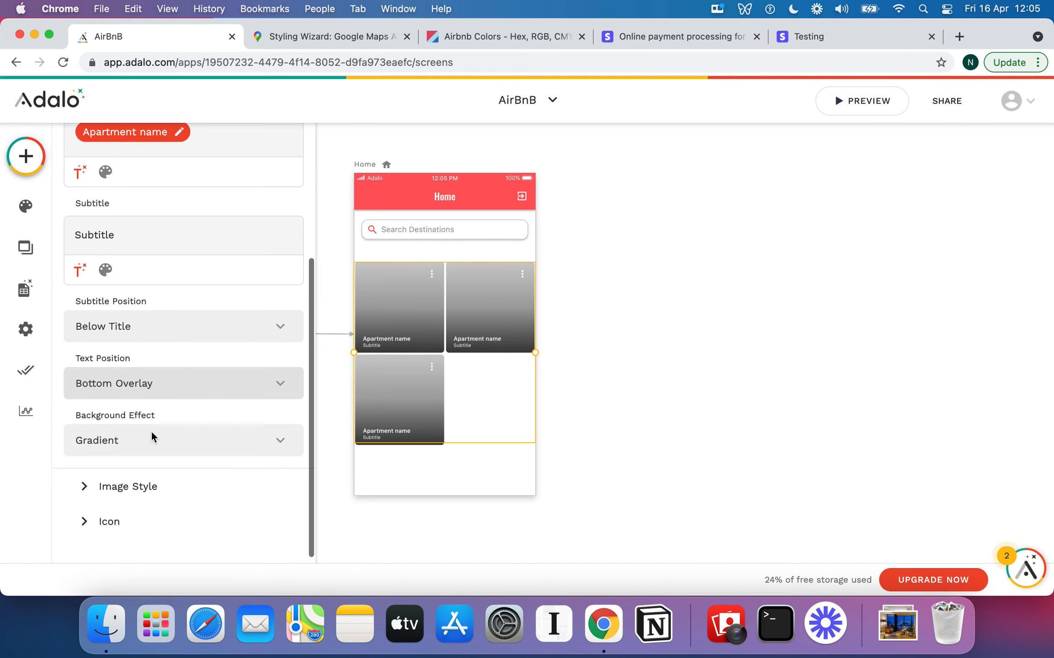
pyautogui.scroll(3, 137, 178)
pyautogui.doubleClick(123, 282)
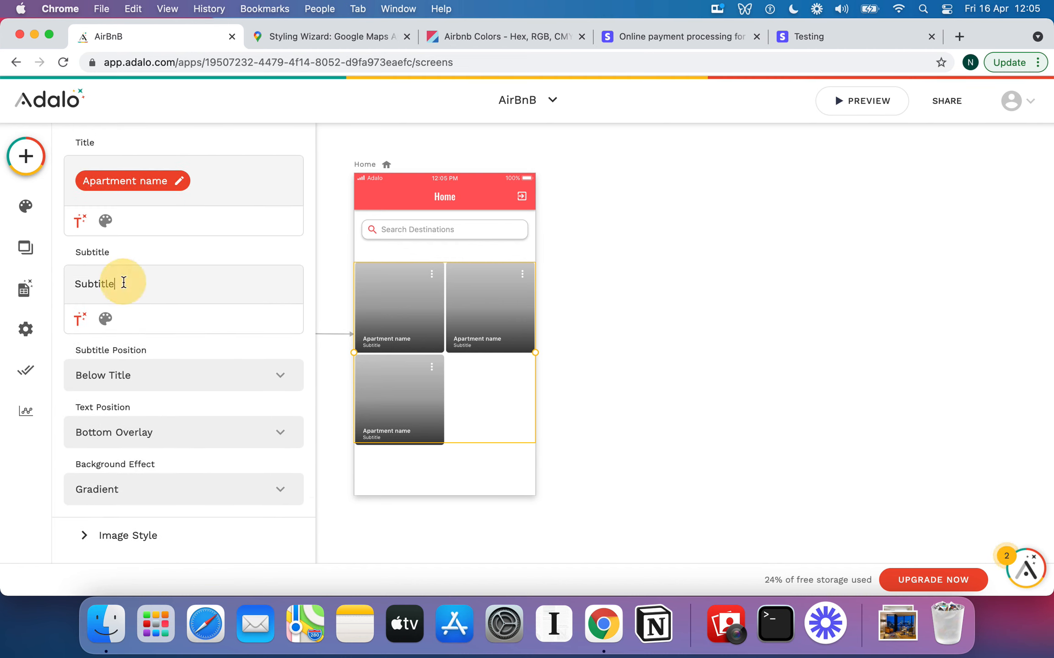
pyautogui.press('BackSpace')
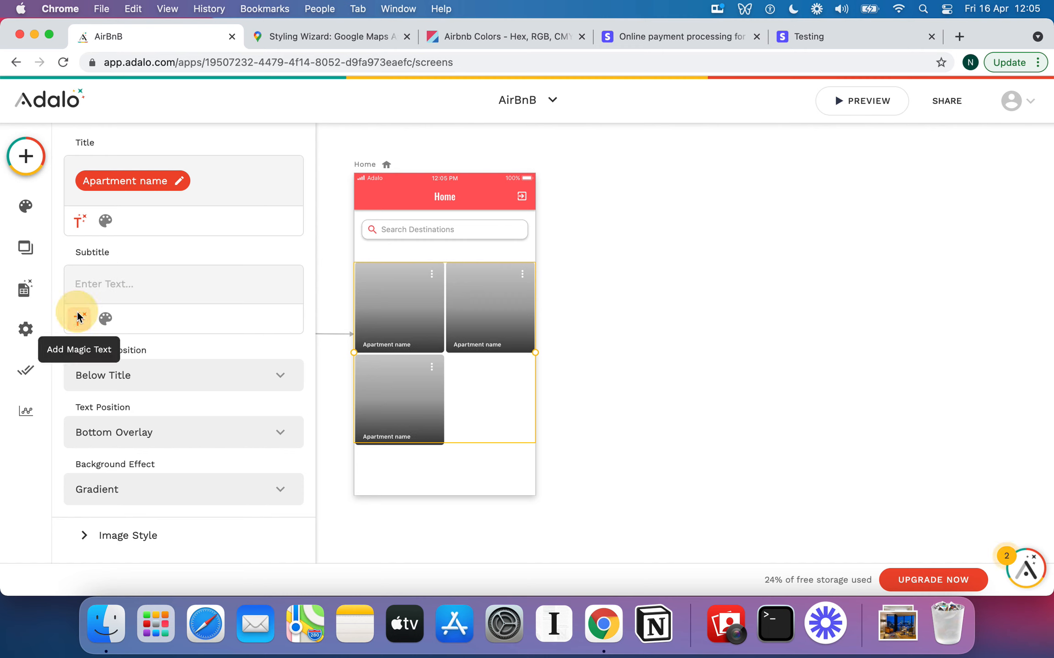
pyautogui.click(80, 319)
pyautogui.scroll(-3, 151, 425)
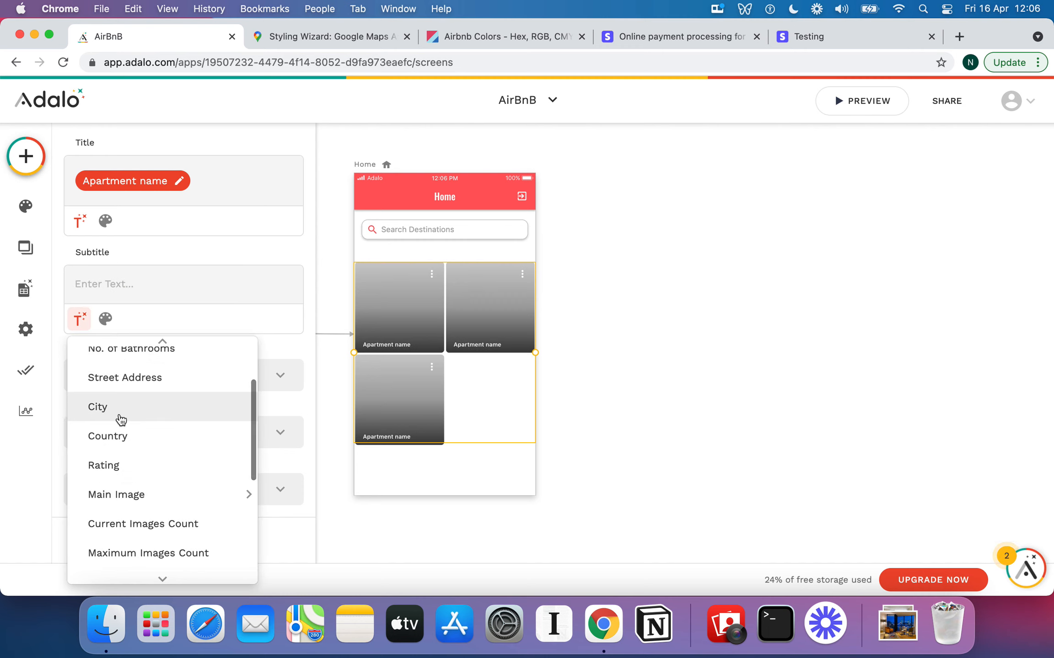
pyautogui.click(121, 417)
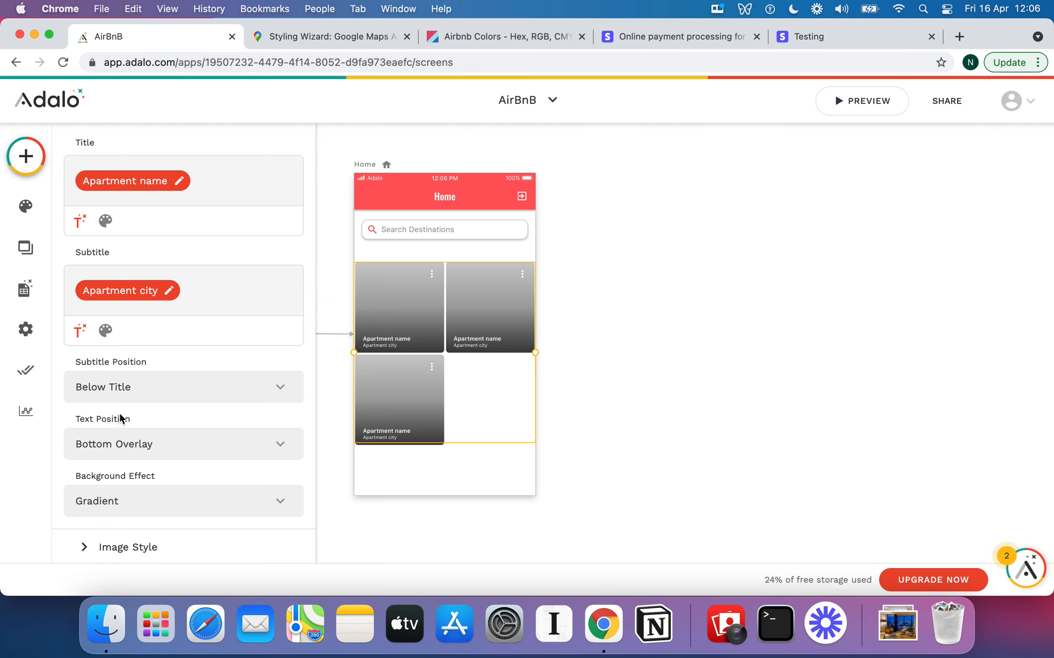
# Append the apartment's Rating Magic Text and '/5' to the subtitle
pyautogui.click(80, 330)
pyautogui.scroll(-2, 174, 448)
pyautogui.scroll(-5, 182, 469)
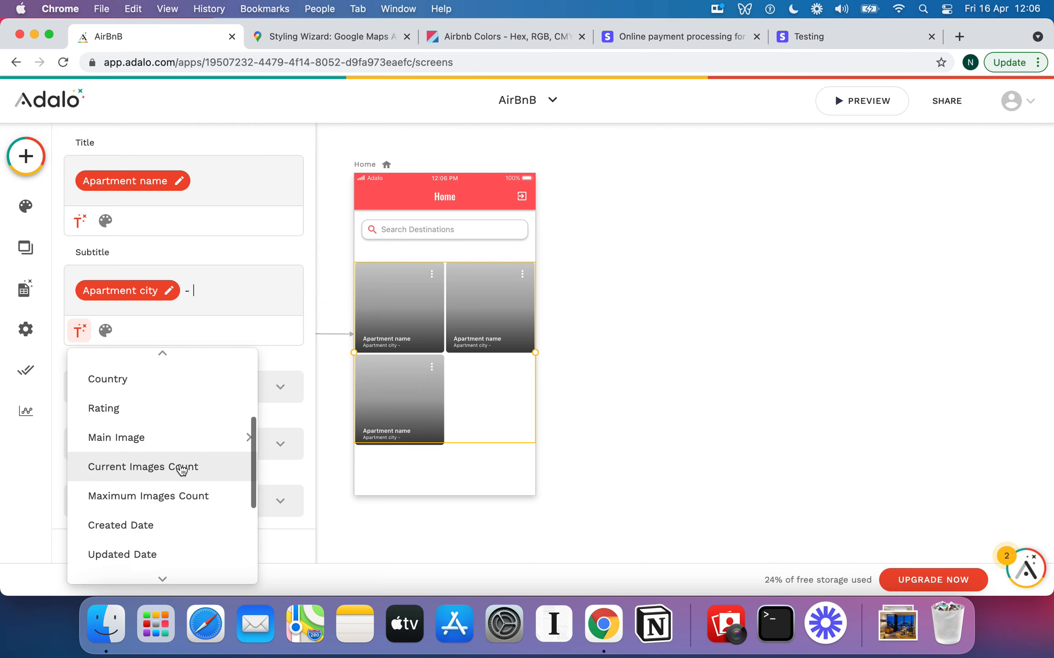
pyautogui.scroll(2, 141, 433)
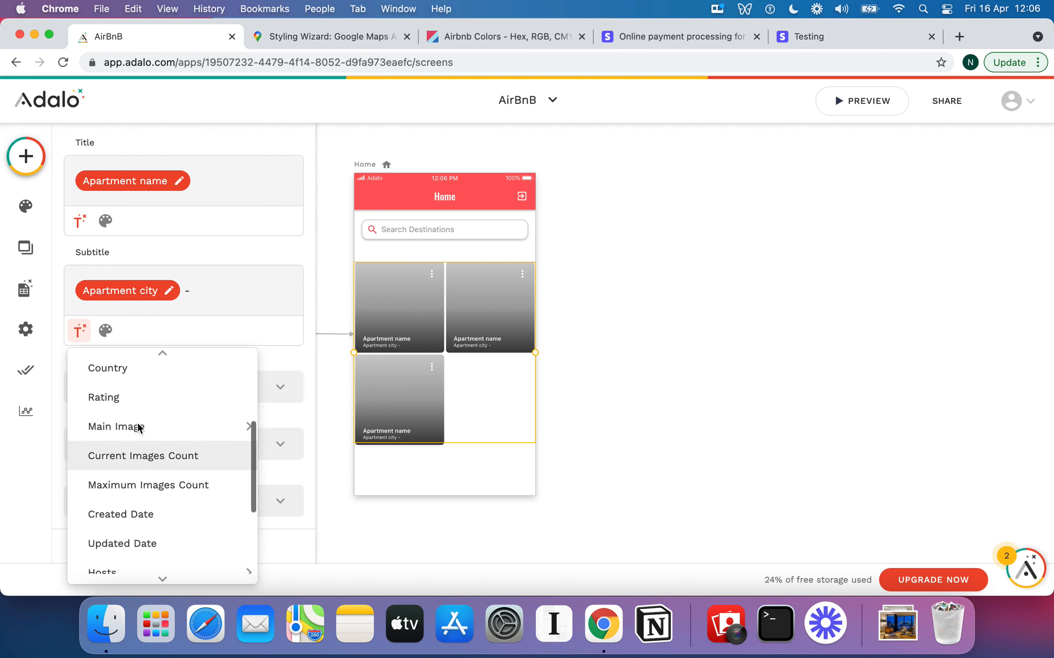
pyautogui.click(128, 402)
pyautogui.write('/5')
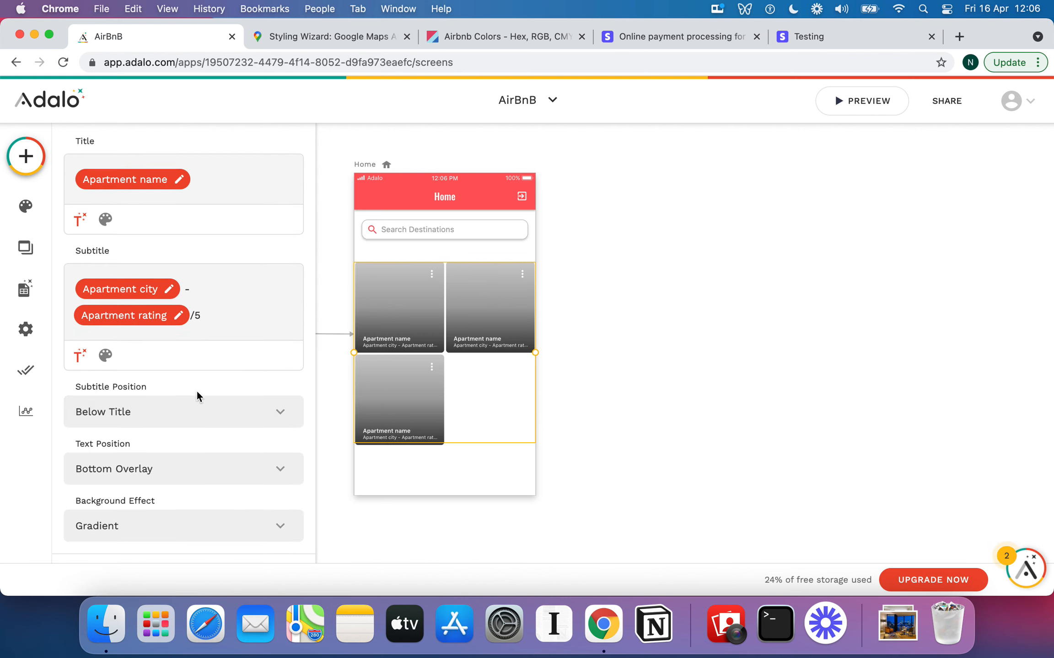
pyautogui.scroll(-2, 196, 391)
pyautogui.scroll(-1, 146, 467)
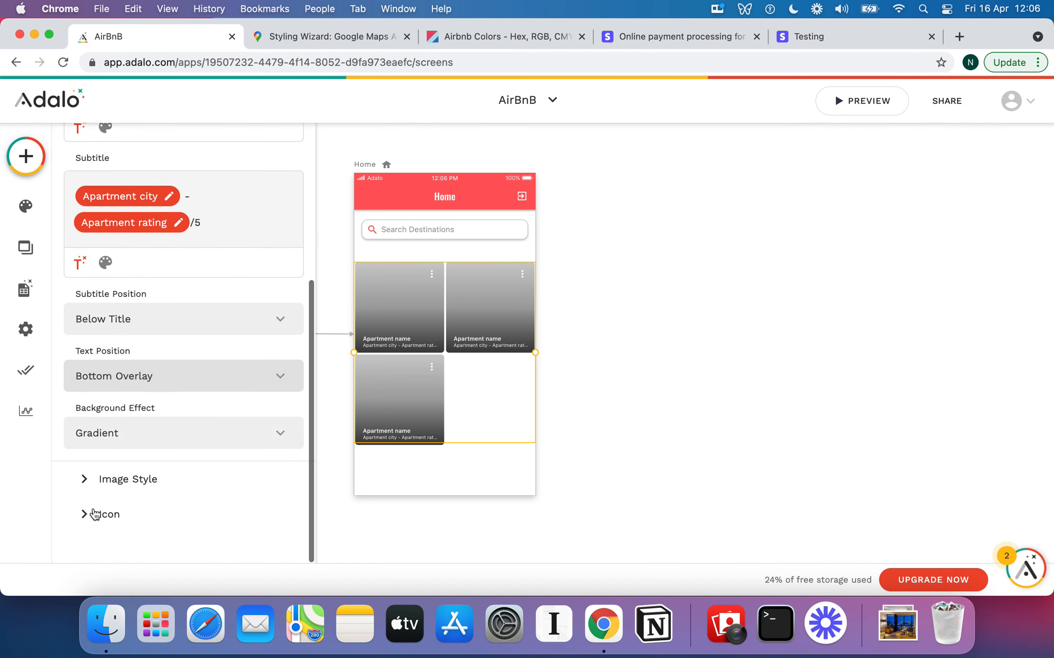
pyautogui.click(89, 514)
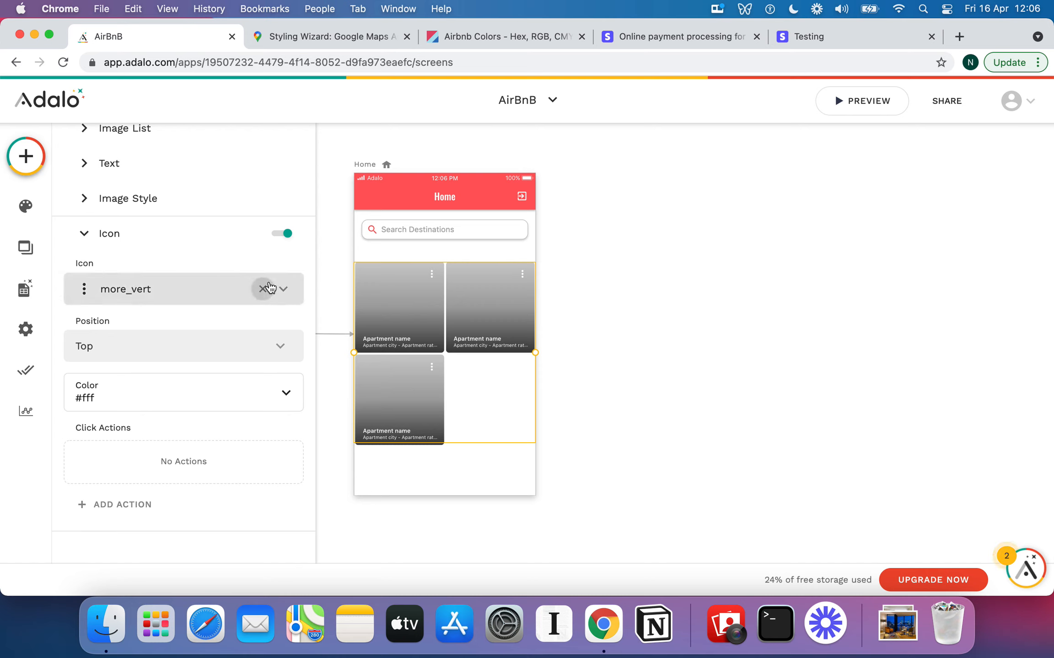
pyautogui.click(284, 233)
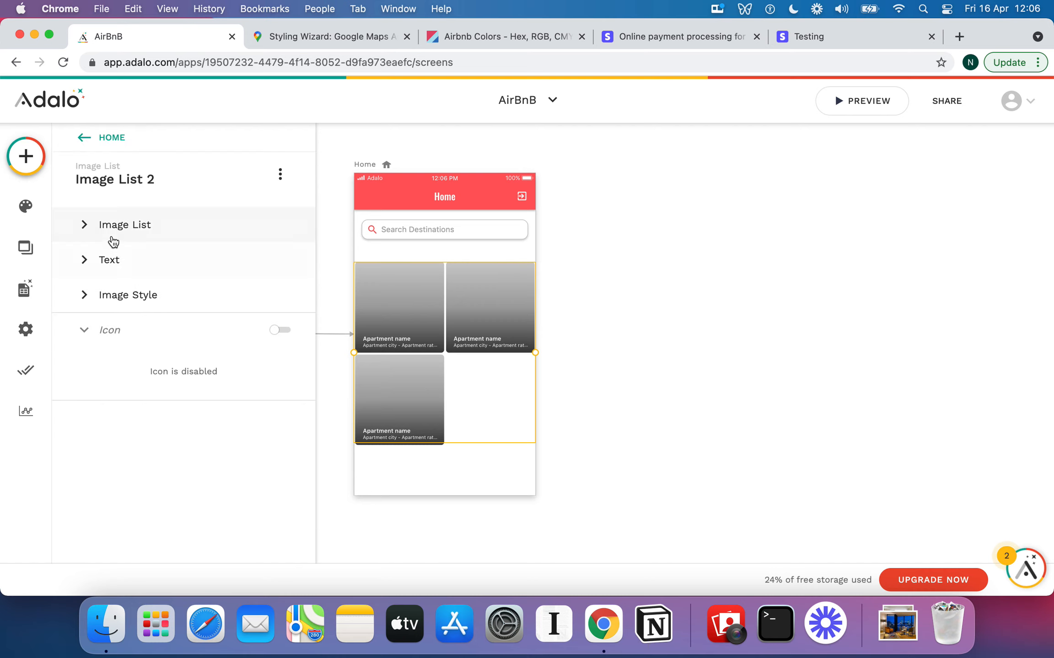
pyautogui.click(87, 337)
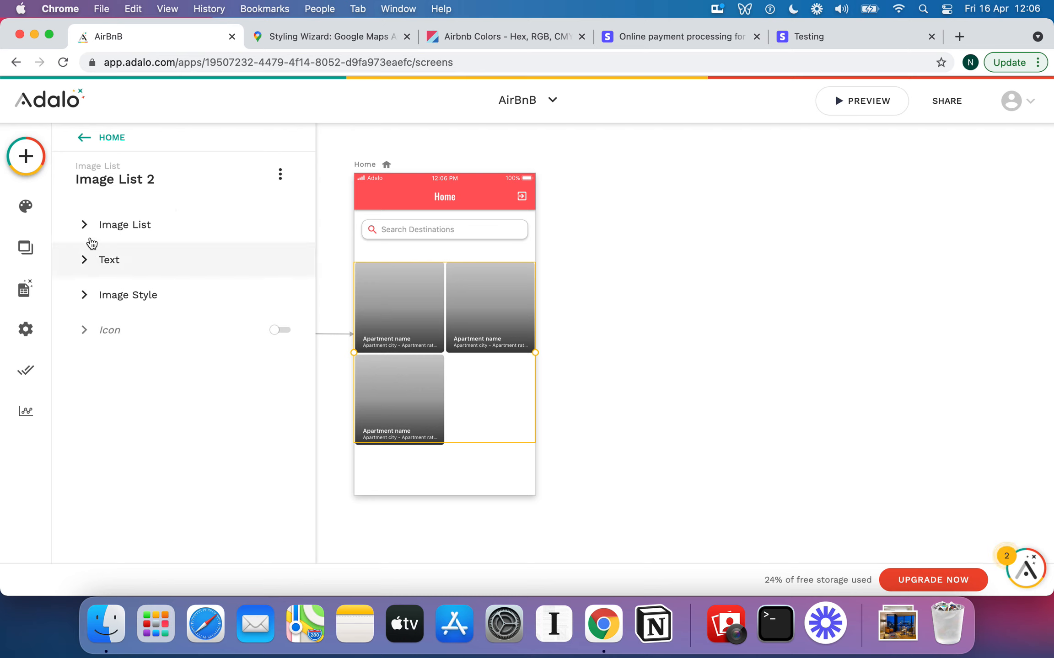
pyautogui.click(121, 292)
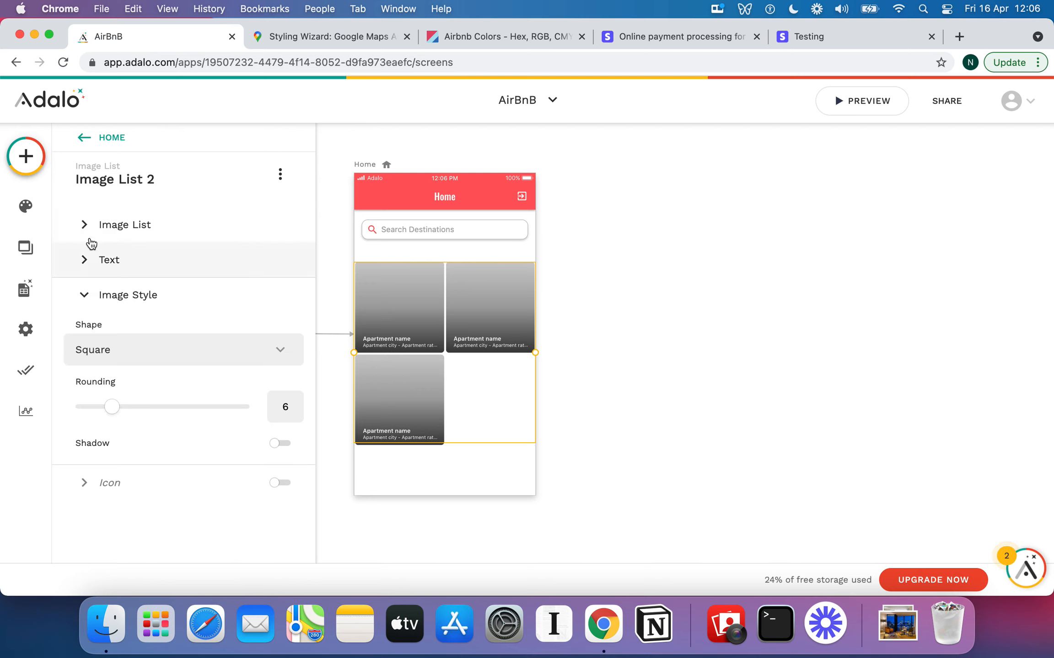
pyautogui.click(87, 225)
pyautogui.scroll(-10, 141, 295)
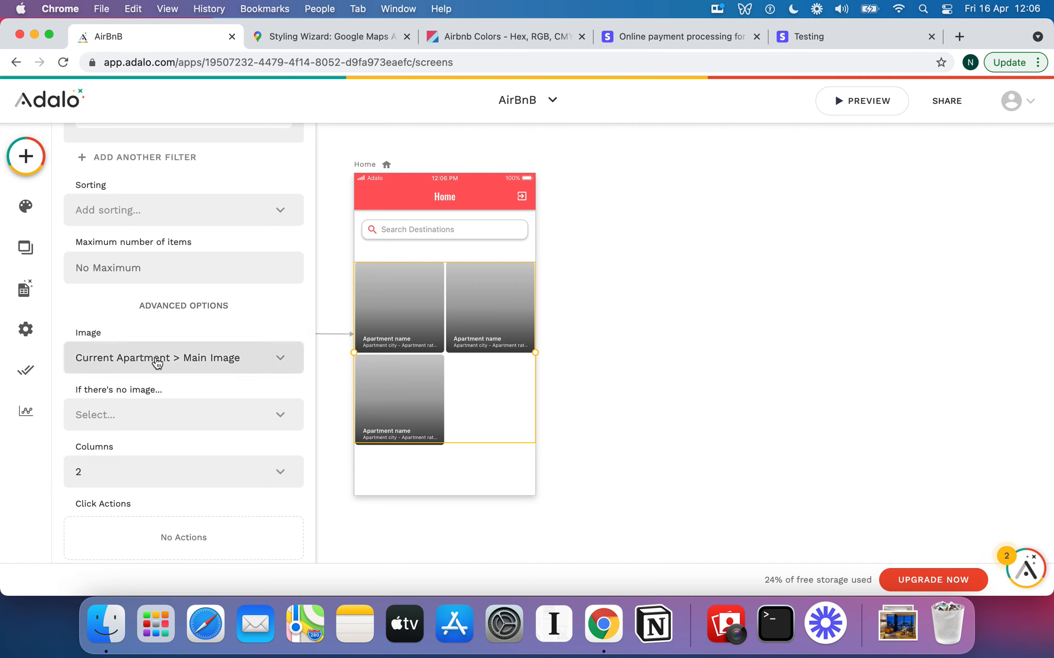
pyautogui.click(118, 360)
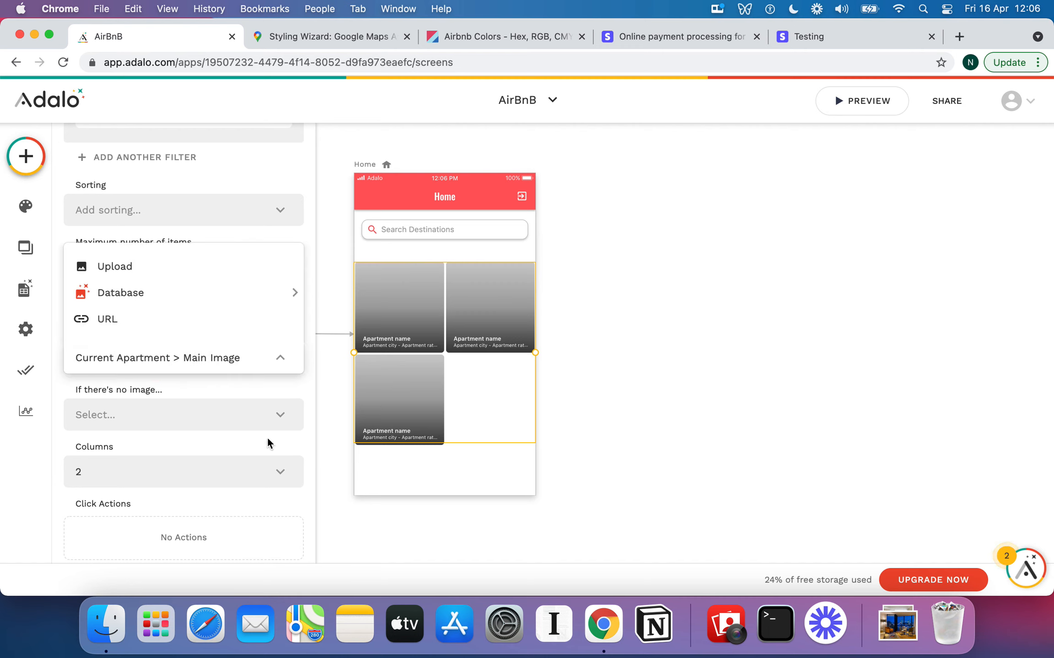
pyautogui.click(283, 435)
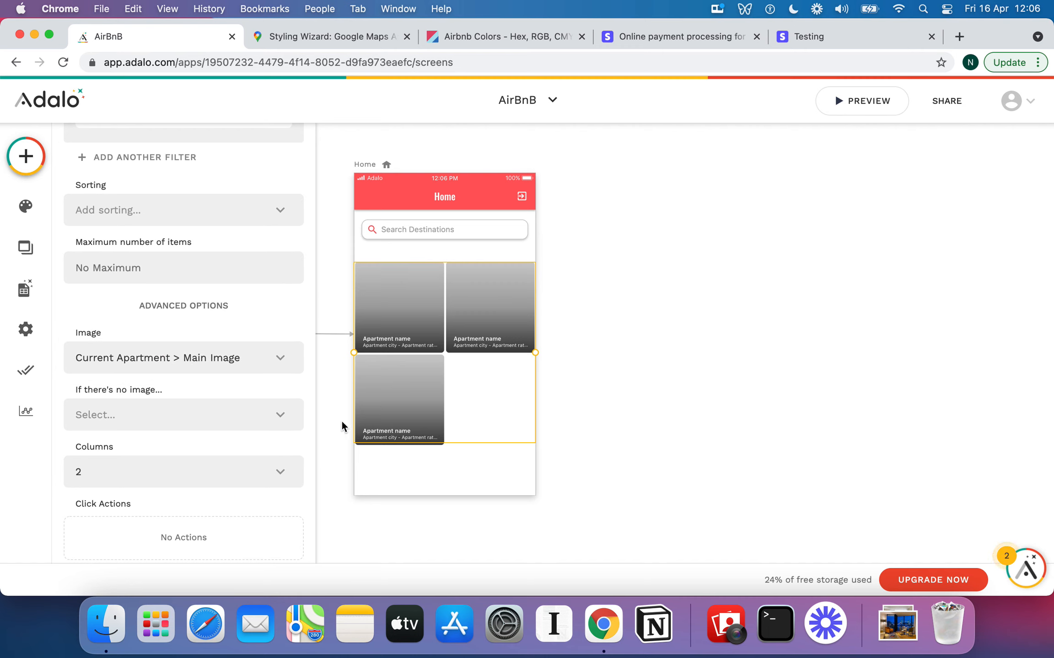
pyautogui.click(274, 465)
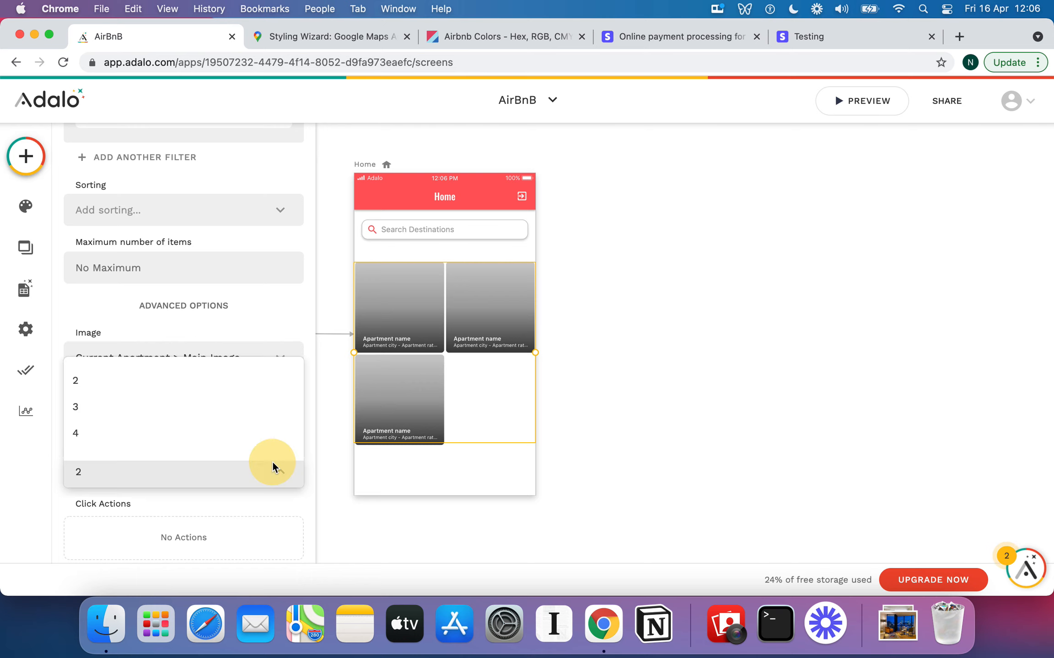
pyautogui.click(307, 334)
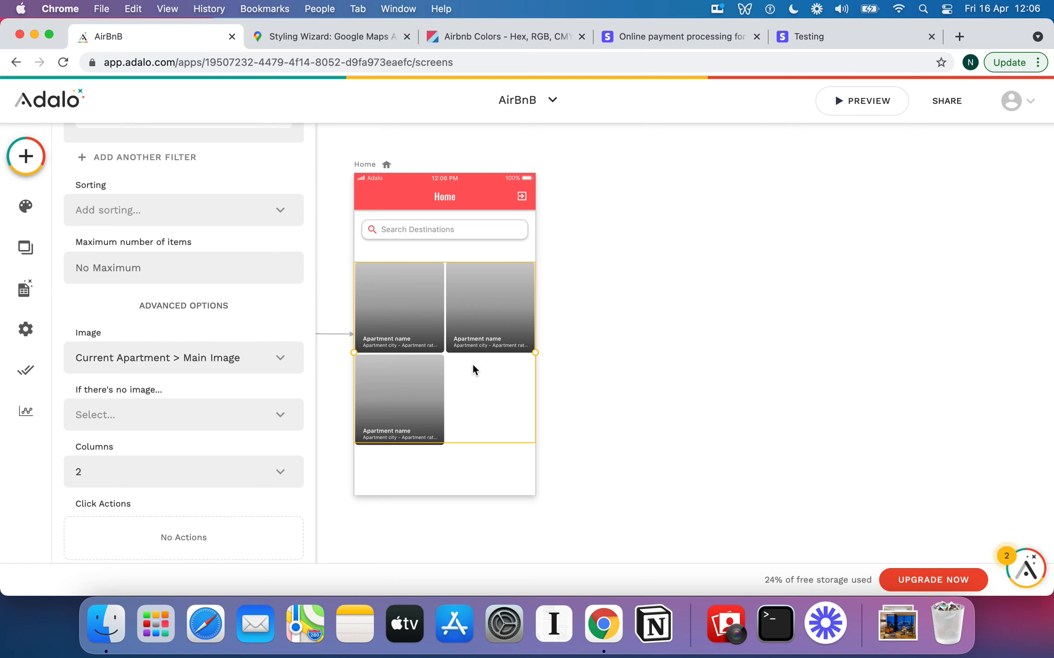
# Drag the installed MultiSelect Dropdown onto Home just below the Search Destinations bar
pyautogui.click(586, 315)
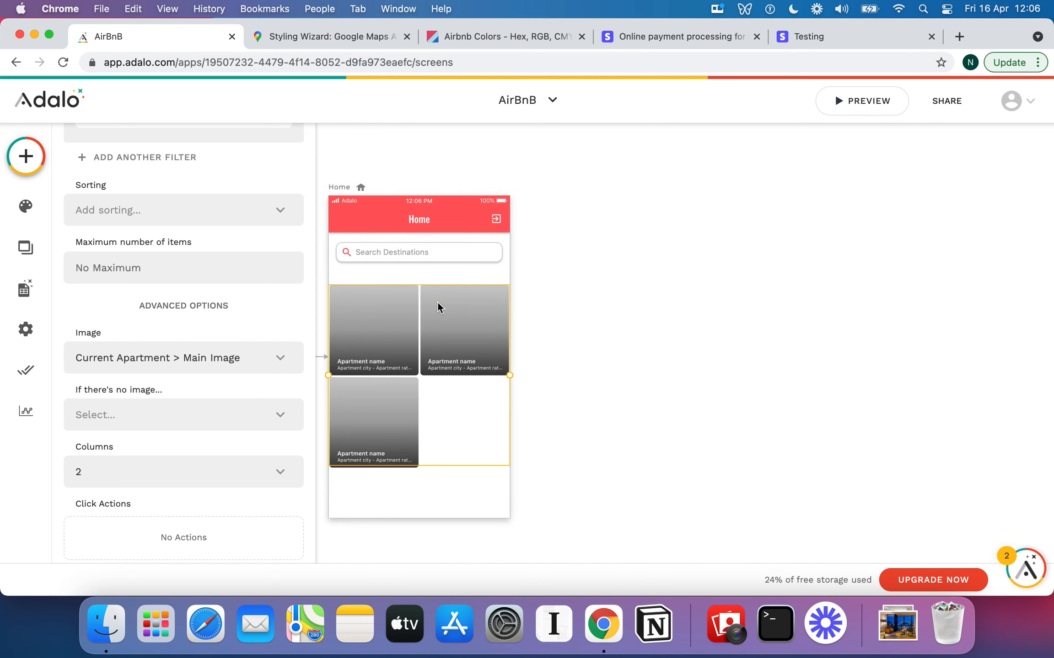
pyautogui.click(444, 304)
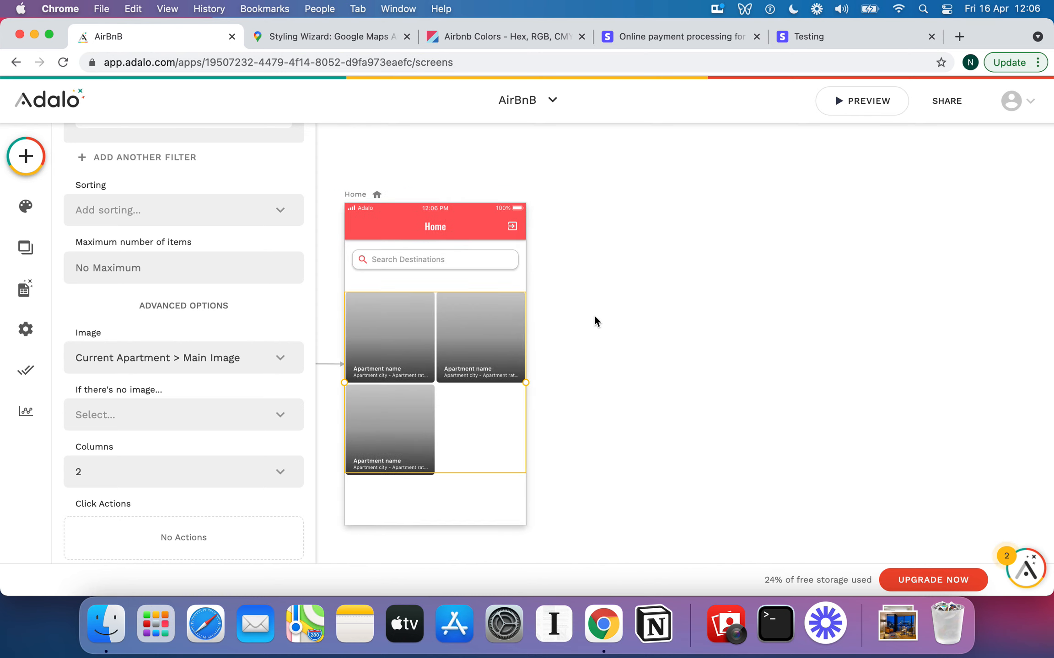
pyautogui.click(26, 156)
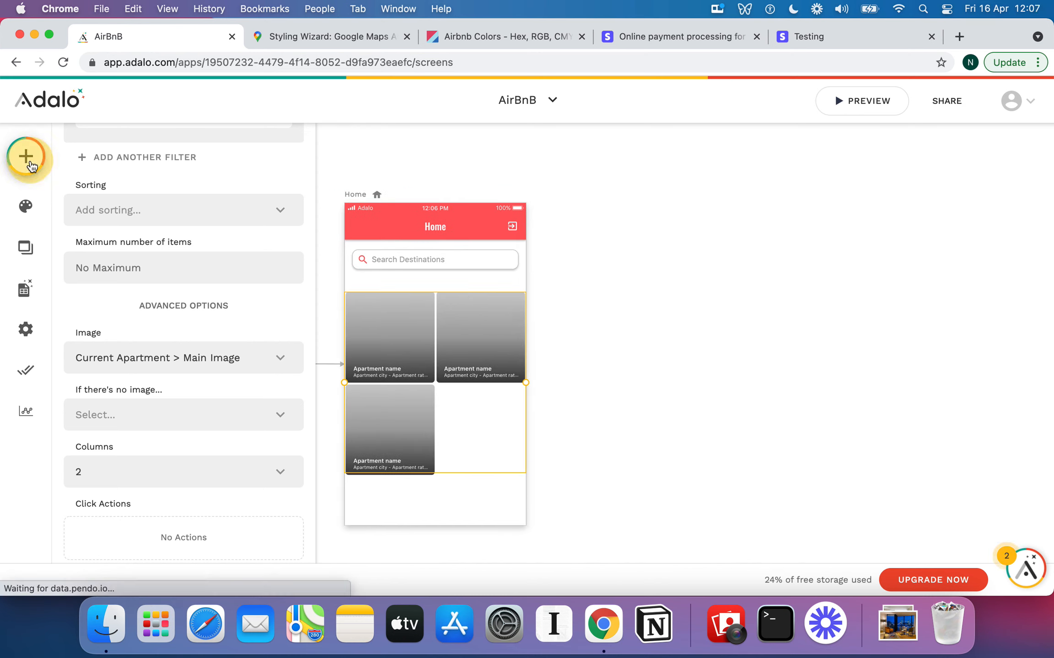
pyautogui.scroll(-3, 150, 313)
pyautogui.scroll(-5, 151, 315)
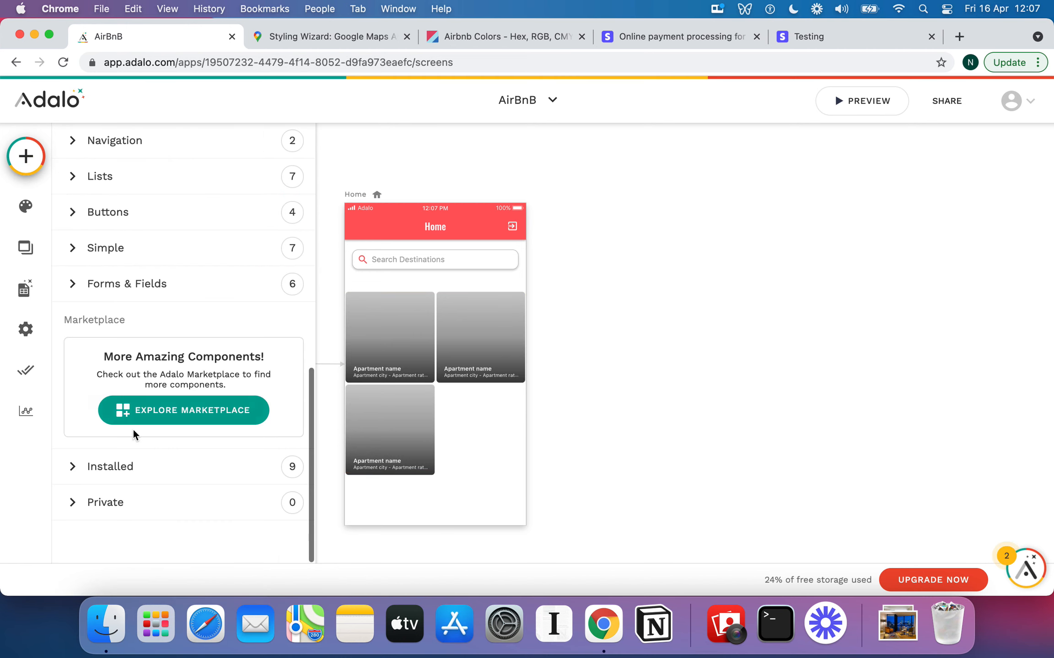
pyautogui.click(127, 468)
pyautogui.scroll(-7, 171, 416)
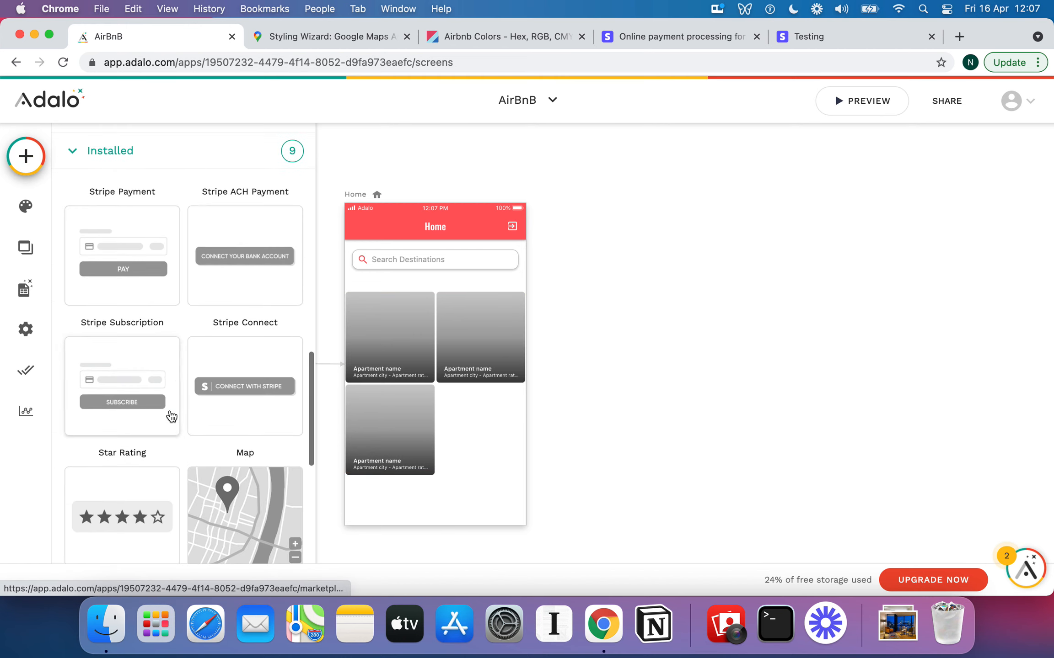
pyautogui.scroll(-1, 179, 407)
pyautogui.scroll(-3, 187, 393)
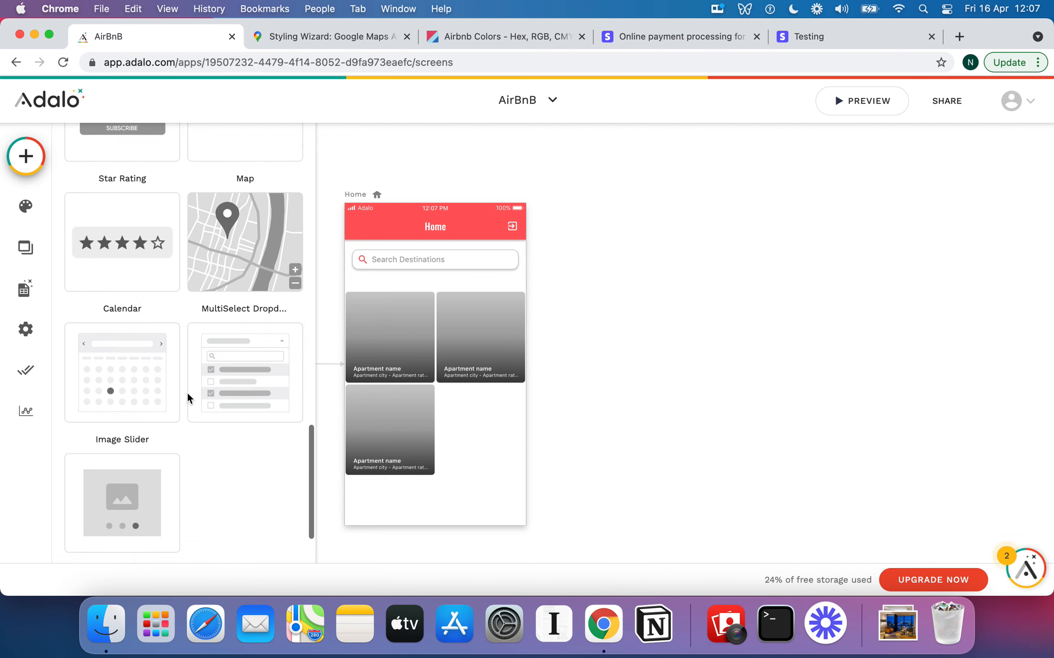
pyautogui.moveTo(251, 369); pyautogui.dragTo(430, 278)
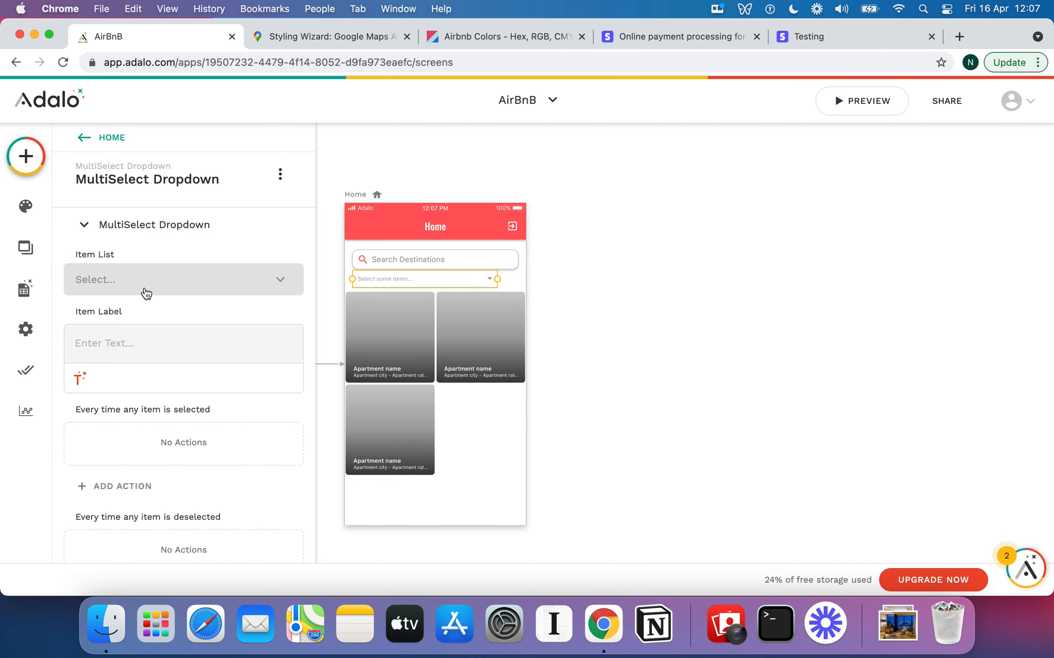
# Delete the MultiSelect Dropdown from Home and reselect the apartment image list
pyautogui.click(187, 281)
pyautogui.click(253, 242)
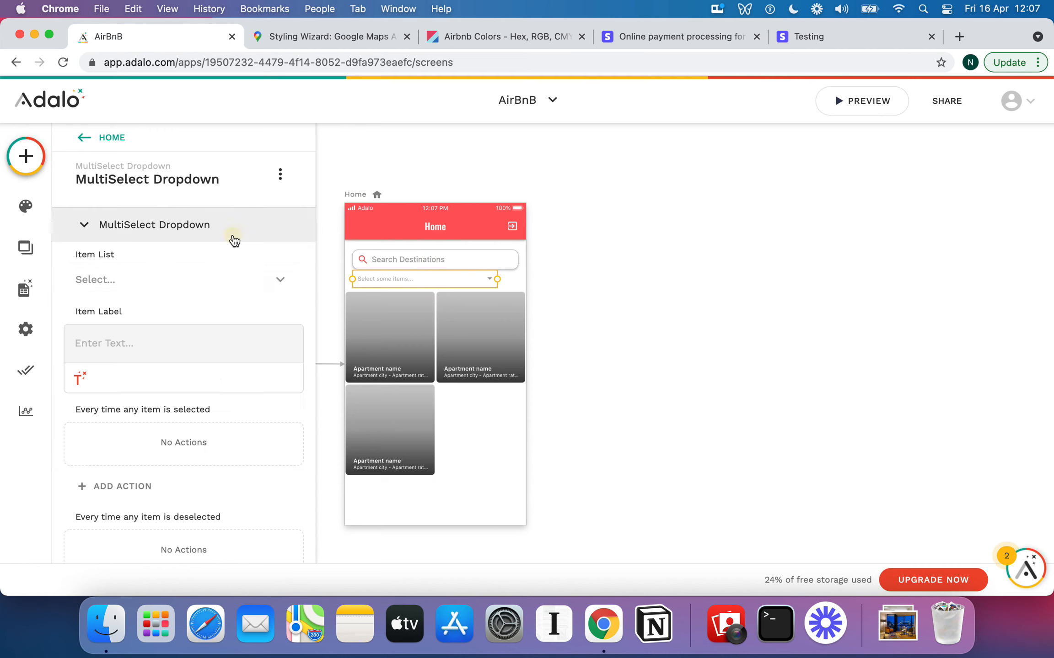
pyautogui.scroll(-2, 225, 401)
pyautogui.scroll(2, 225, 402)
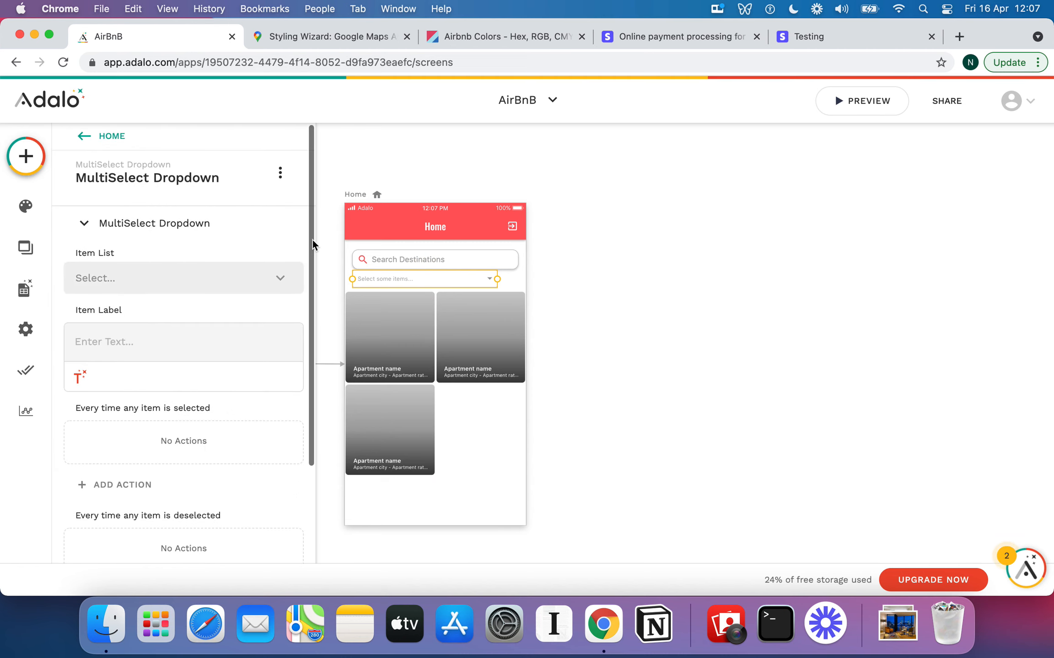
pyautogui.click(280, 175)
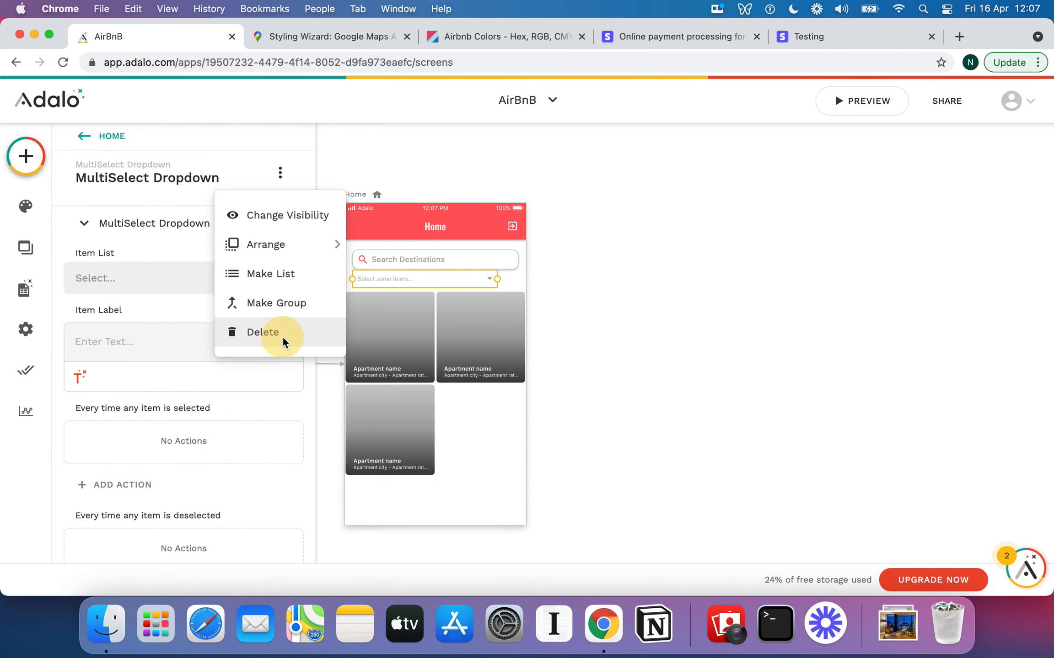
pyautogui.click(282, 334)
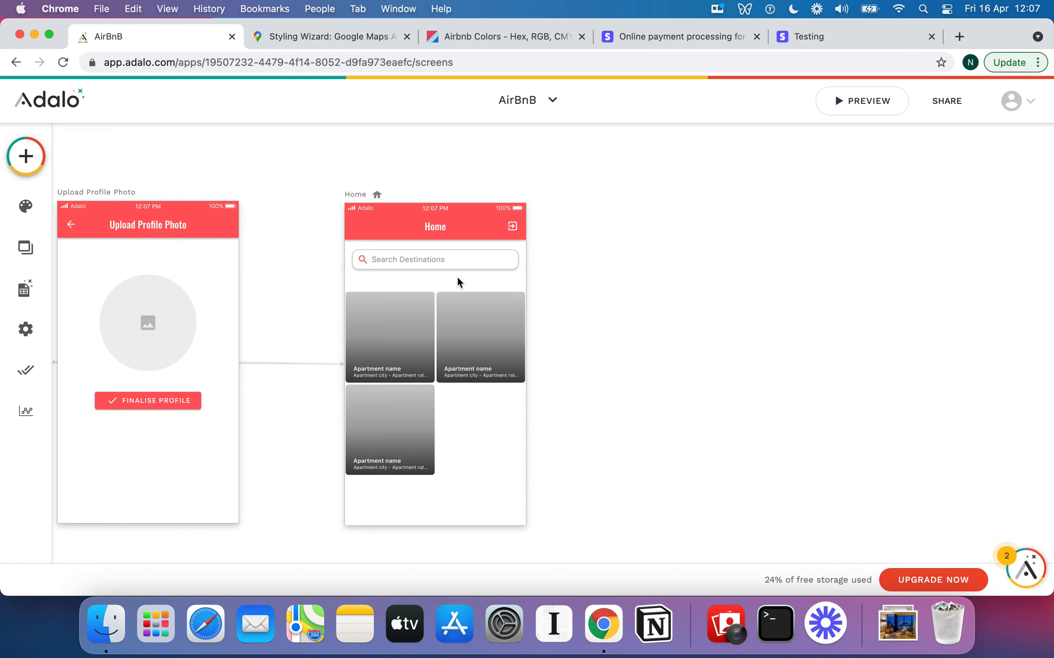
pyautogui.click(400, 295)
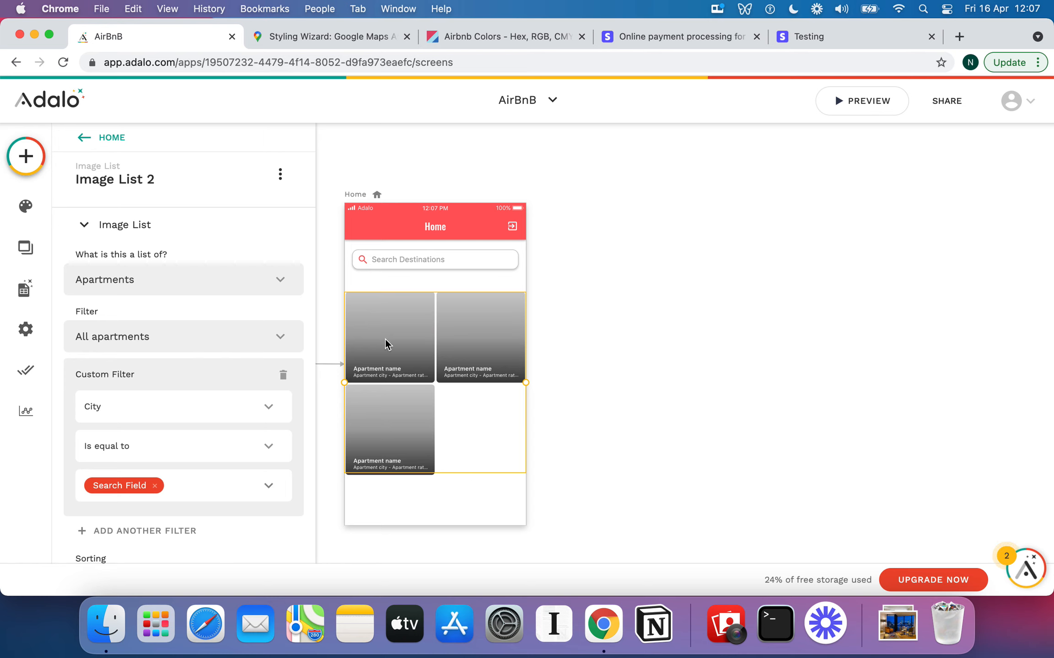
# Start a new click action in the image list's Click Actions section
pyautogui.scroll(-5, 170, 426)
pyautogui.scroll(5, 171, 422)
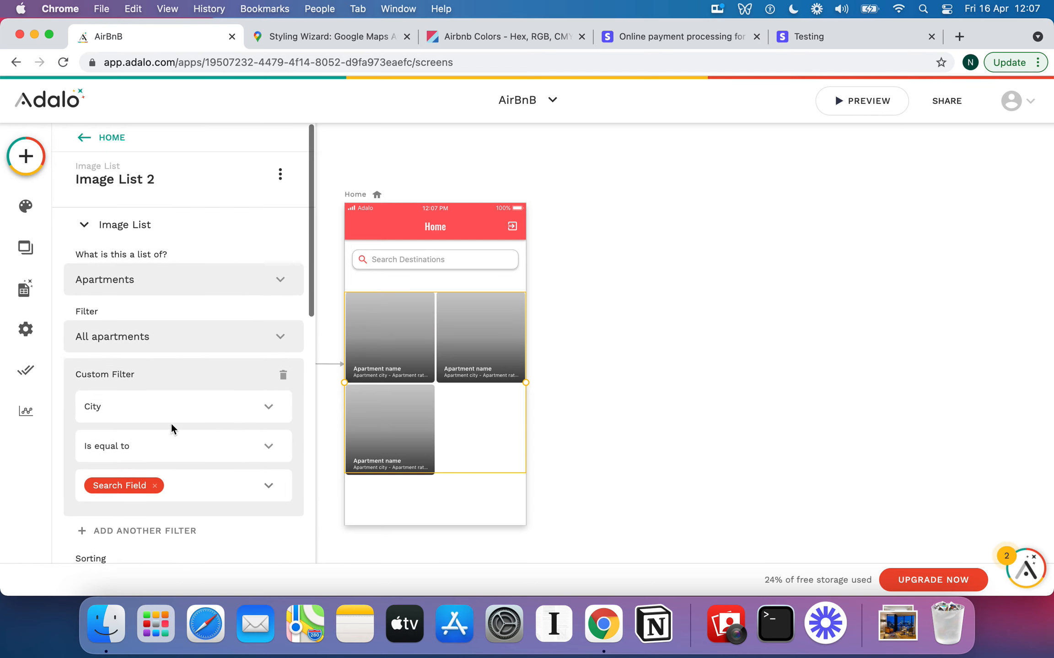
pyautogui.scroll(-9, 166, 322)
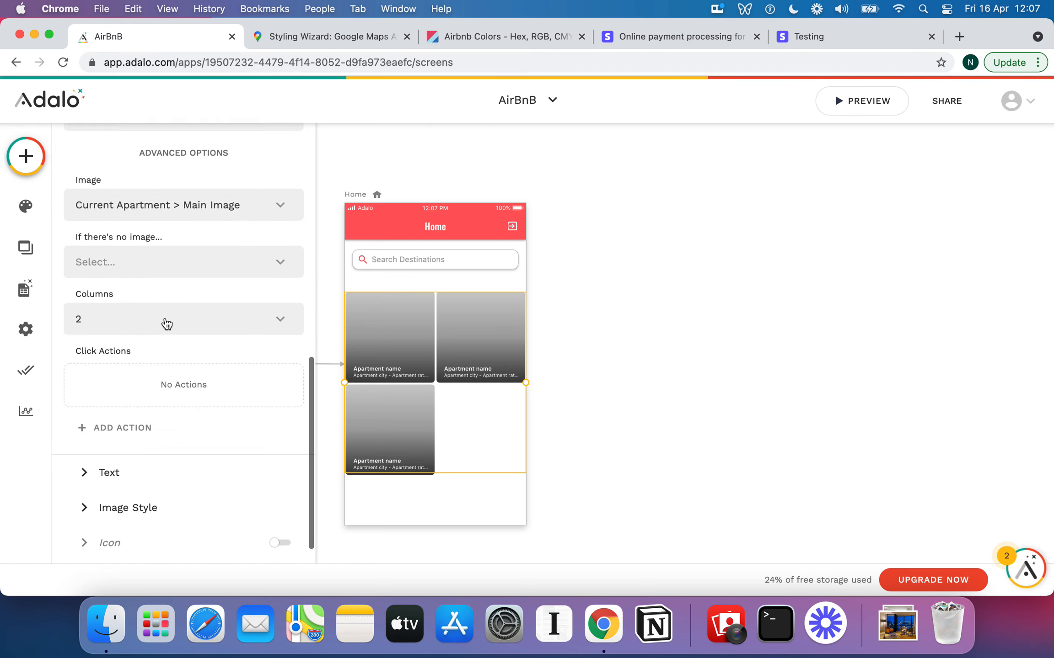
pyautogui.scroll(3, 164, 322)
pyautogui.scroll(-6, 116, 381)
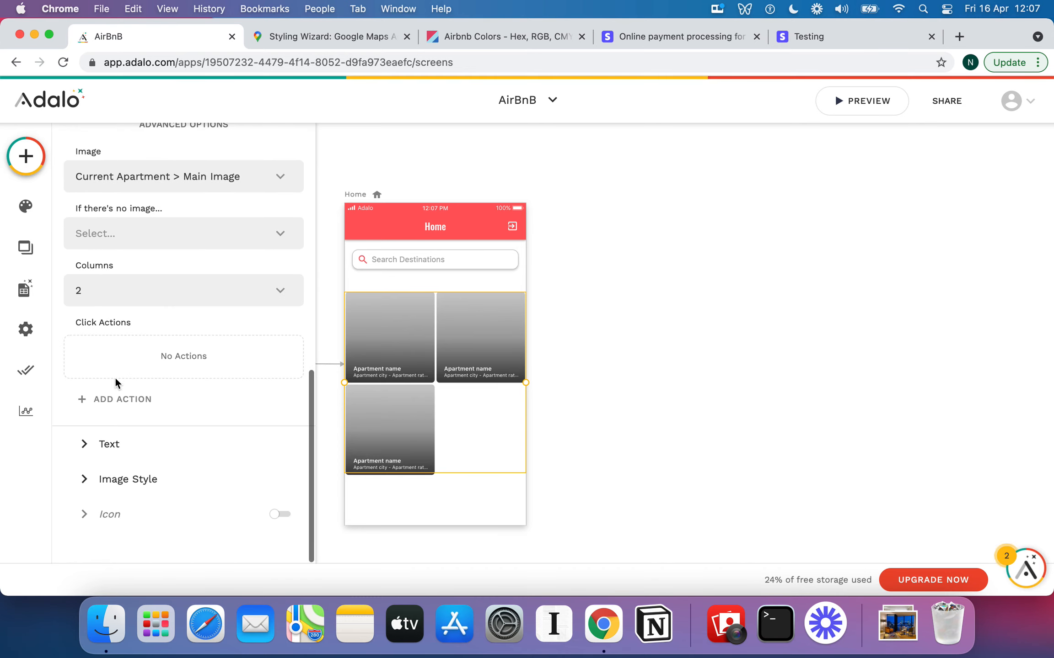
pyautogui.click(134, 400)
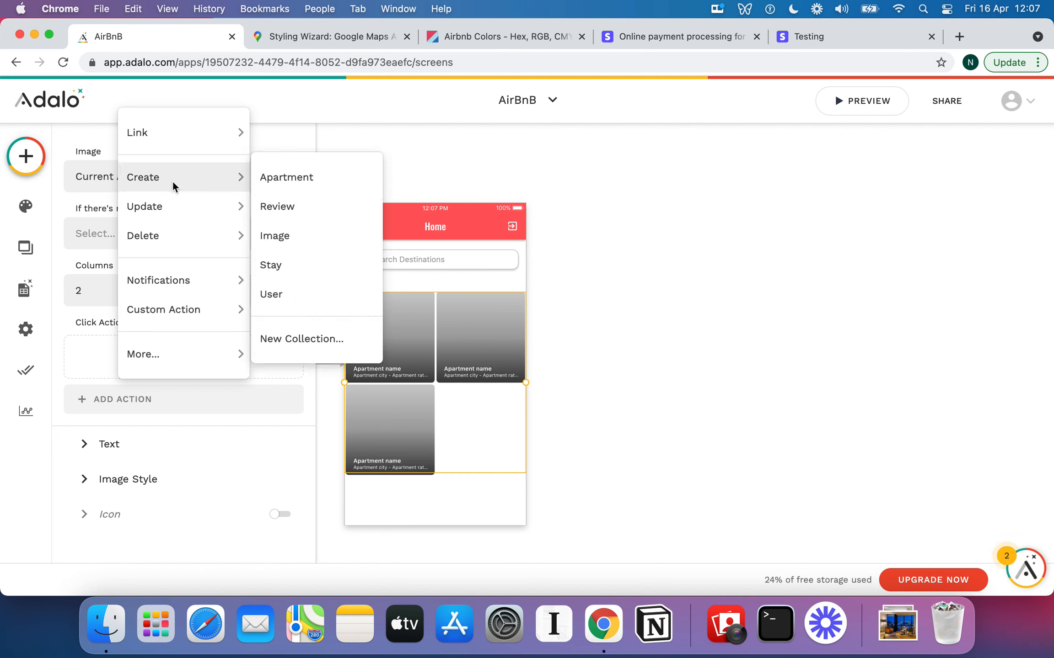
# Link apartment taps to a new App Bar screen named 'Apartment Details', placed beside Home
pyautogui.moveTo(174, 143)
pyautogui.click(275, 137)
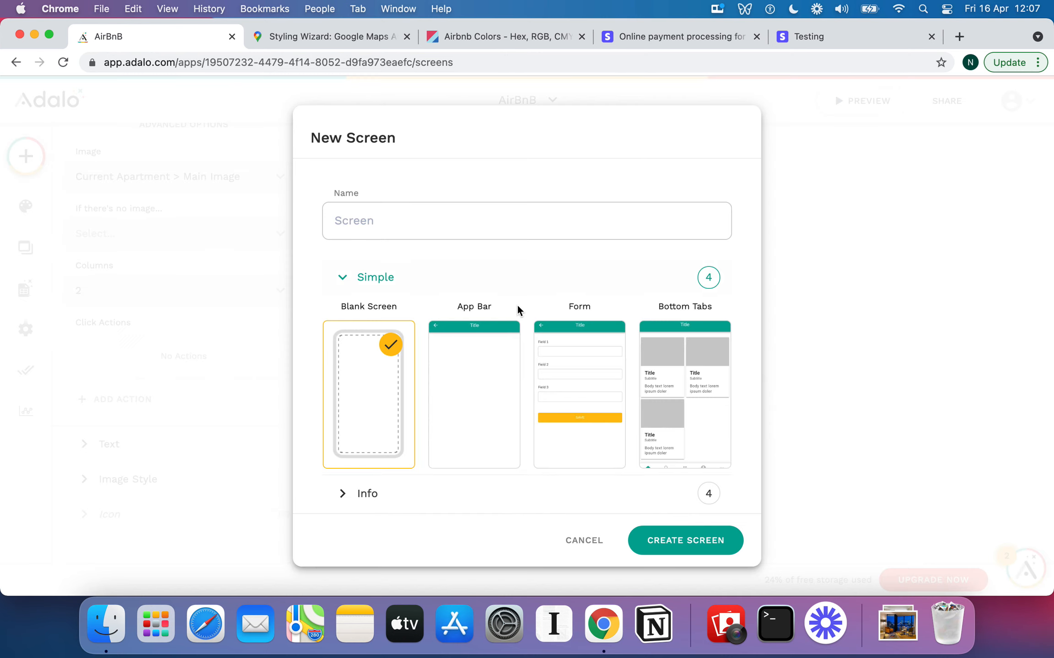
pyautogui.click(492, 346)
pyautogui.click(464, 380)
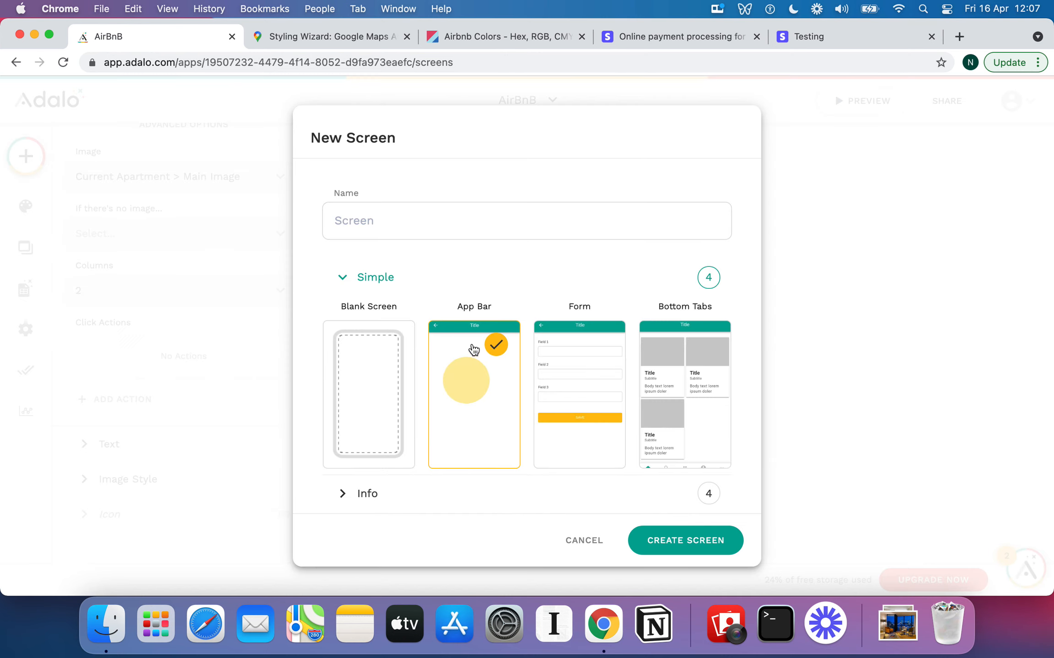
pyautogui.click(442, 217)
pyautogui.write('Apartment Details')
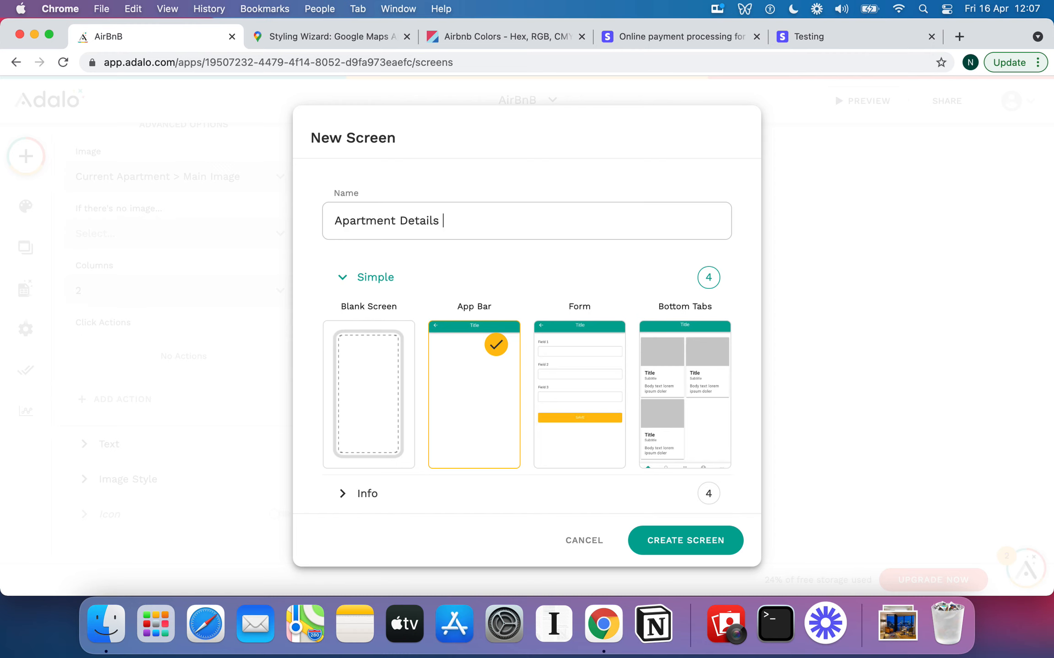
pyautogui.click(688, 543)
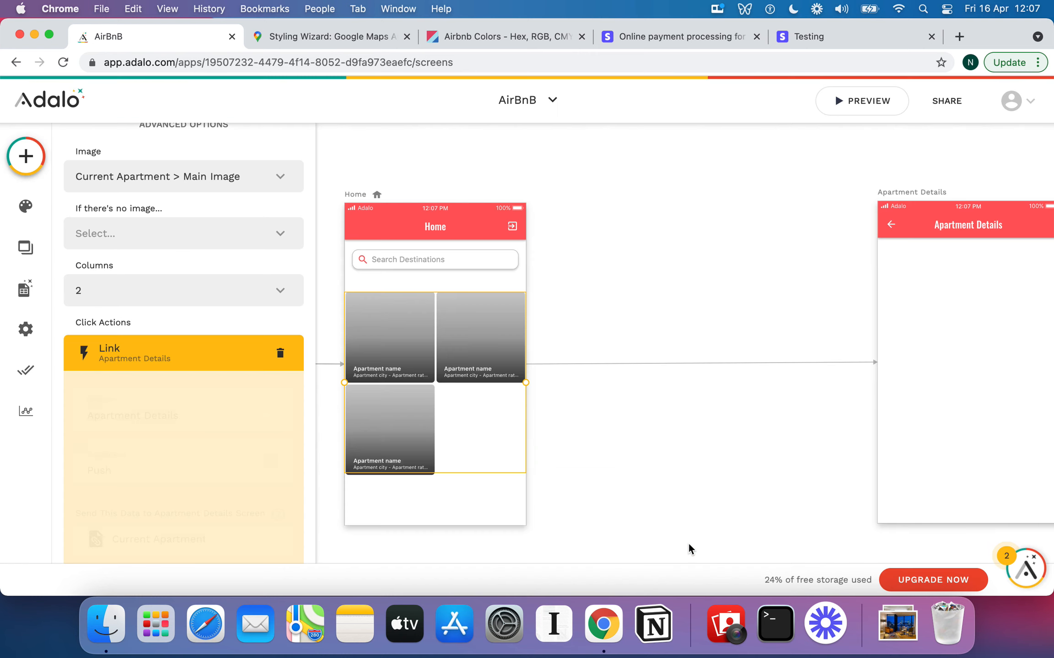
pyautogui.moveTo(926, 205); pyautogui.dragTo(640, 195)
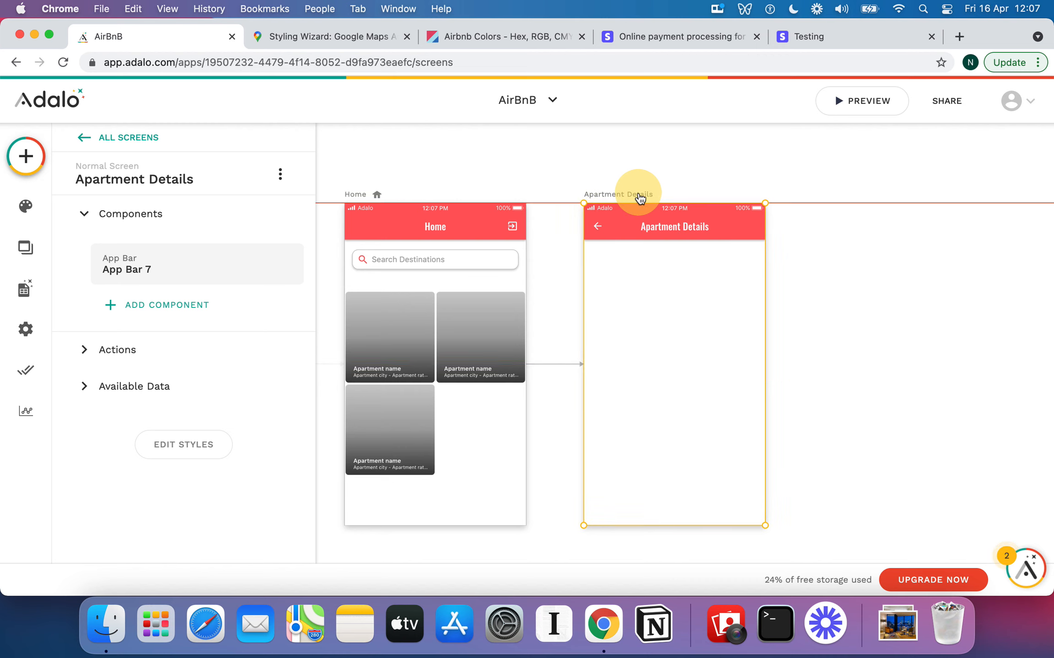
# Drop an Image at the top of Apartment Details, check its source options, then delete it
pyautogui.click(700, 342)
pyautogui.click(24, 156)
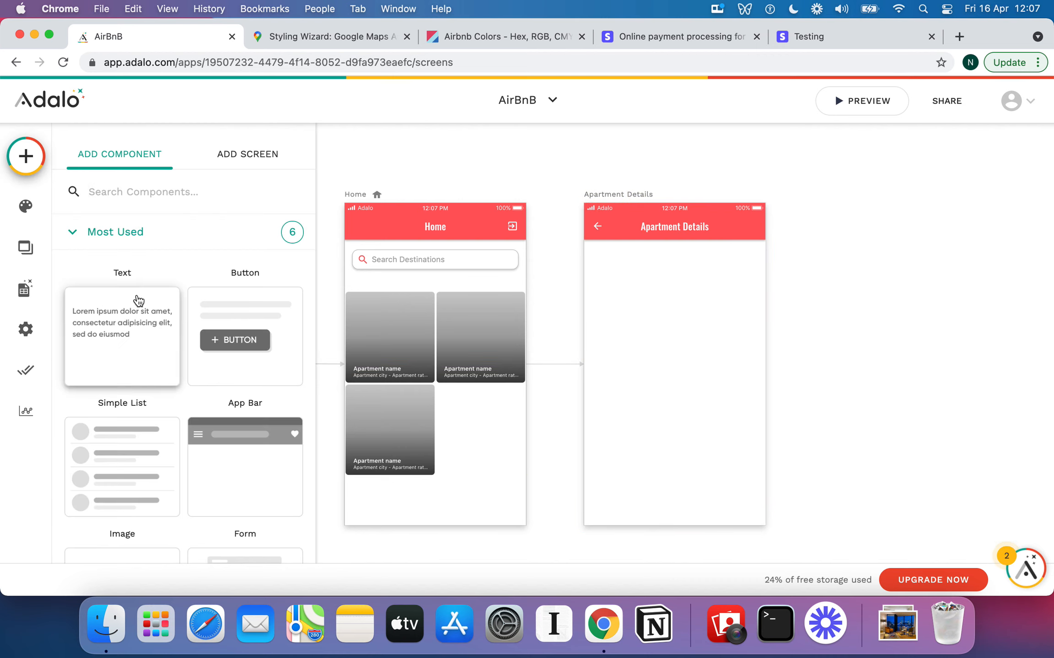
pyautogui.scroll(-2, 138, 300)
pyautogui.moveTo(122, 533); pyautogui.dragTo(677, 288)
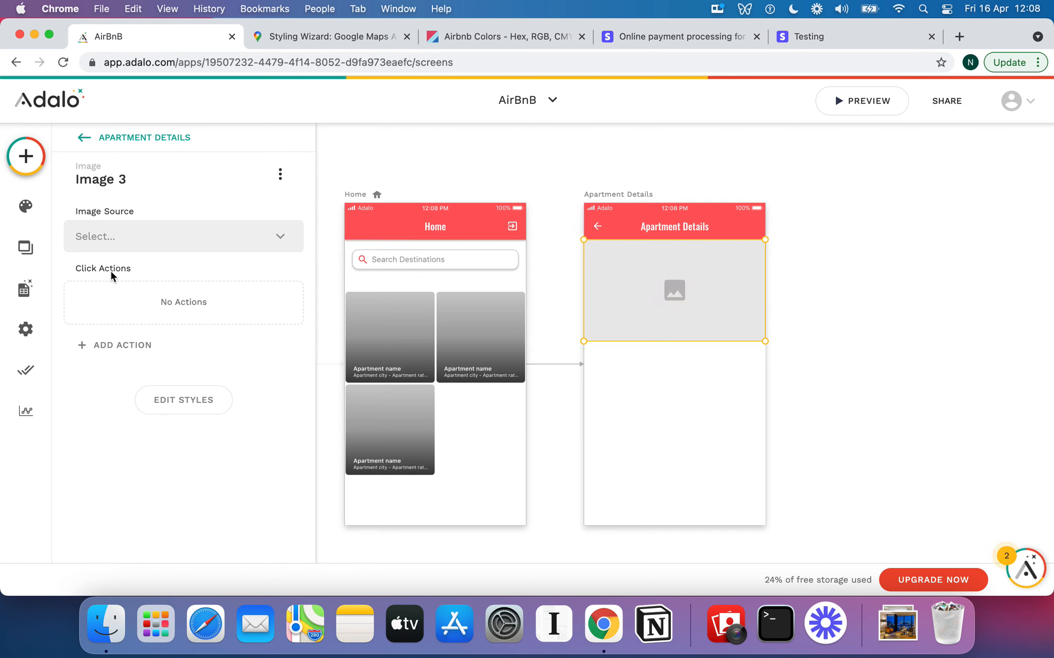
pyautogui.click(224, 236)
pyautogui.moveTo(200, 306)
pyautogui.moveTo(400, 315)
pyautogui.moveTo(531, 325)
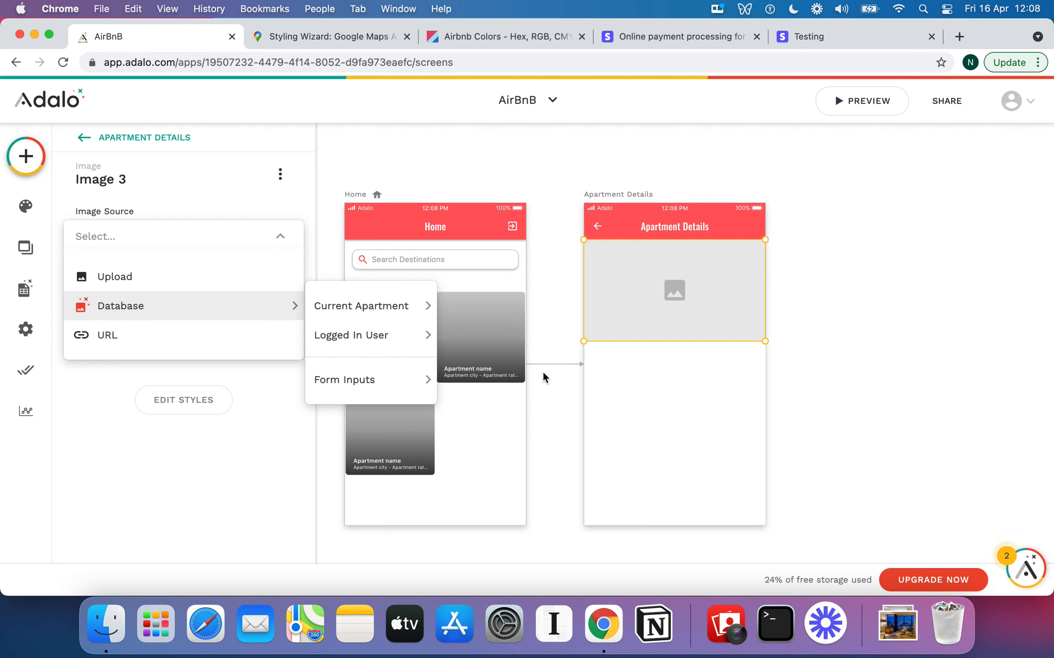
pyautogui.click(676, 385)
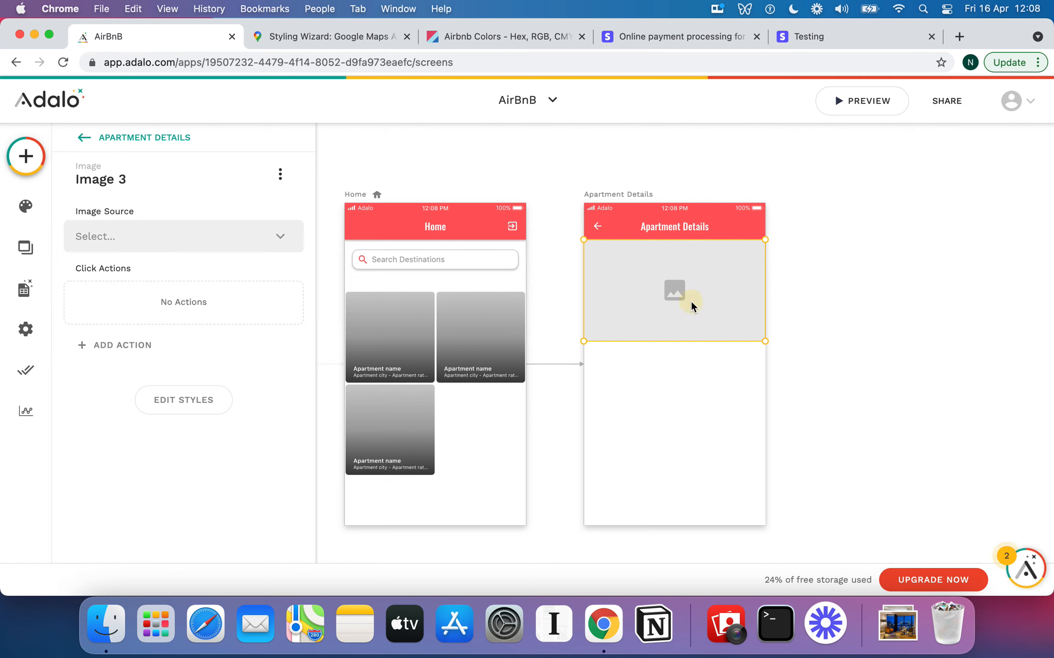
pyautogui.press('BackSpace')
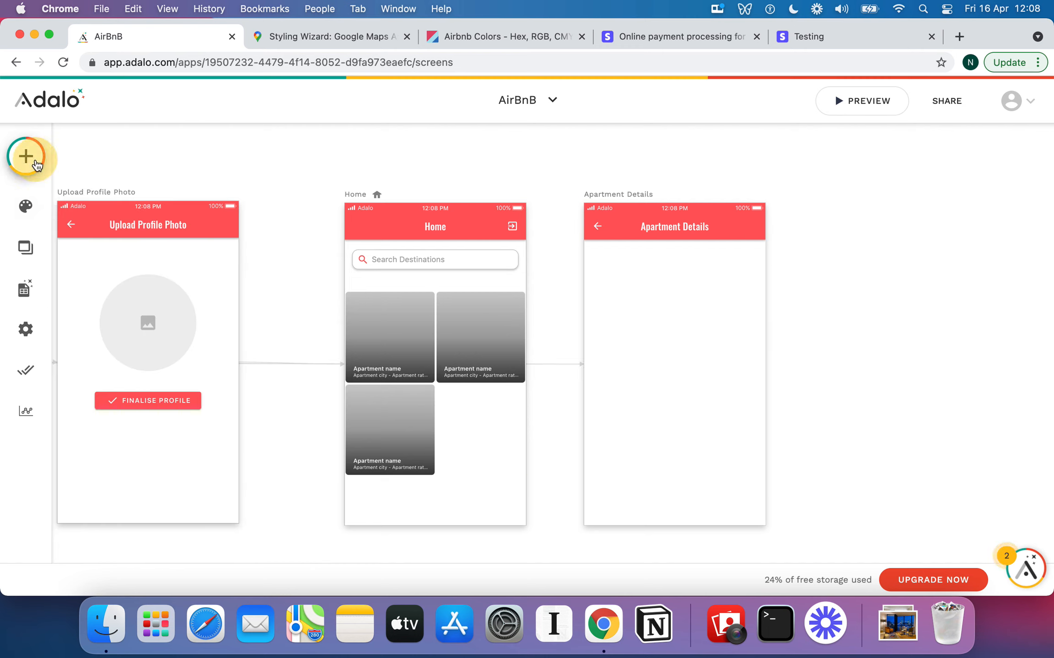
# Drag an Image Slider from the Installed components onto the top of Apartment Details
pyautogui.click(26, 156)
pyautogui.scroll(-10, 188, 396)
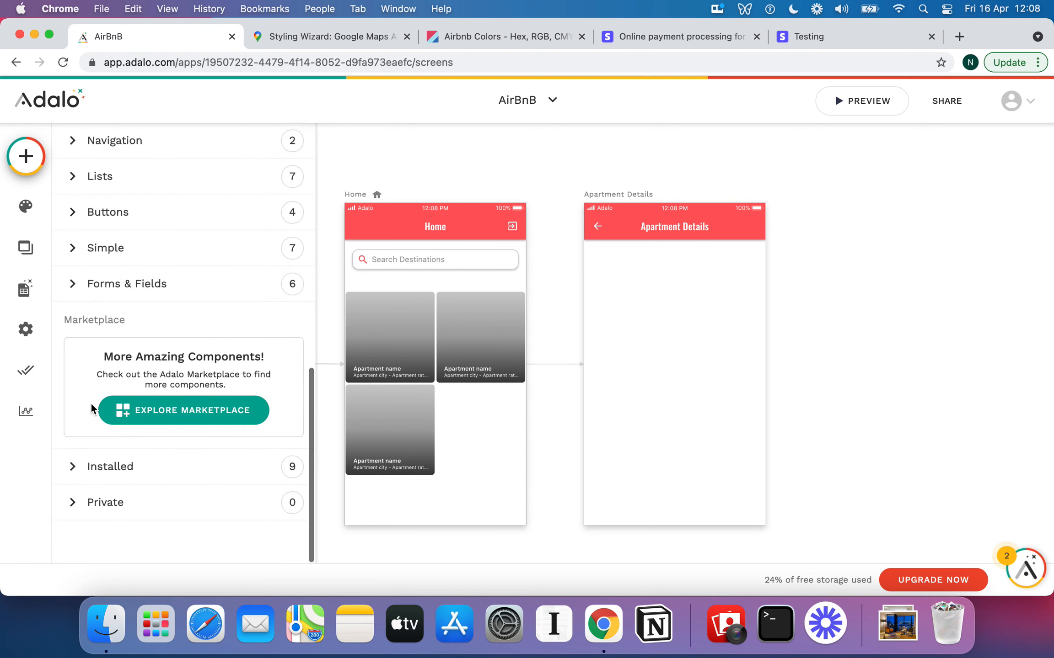
pyautogui.click(73, 474)
pyautogui.scroll(-10, 172, 439)
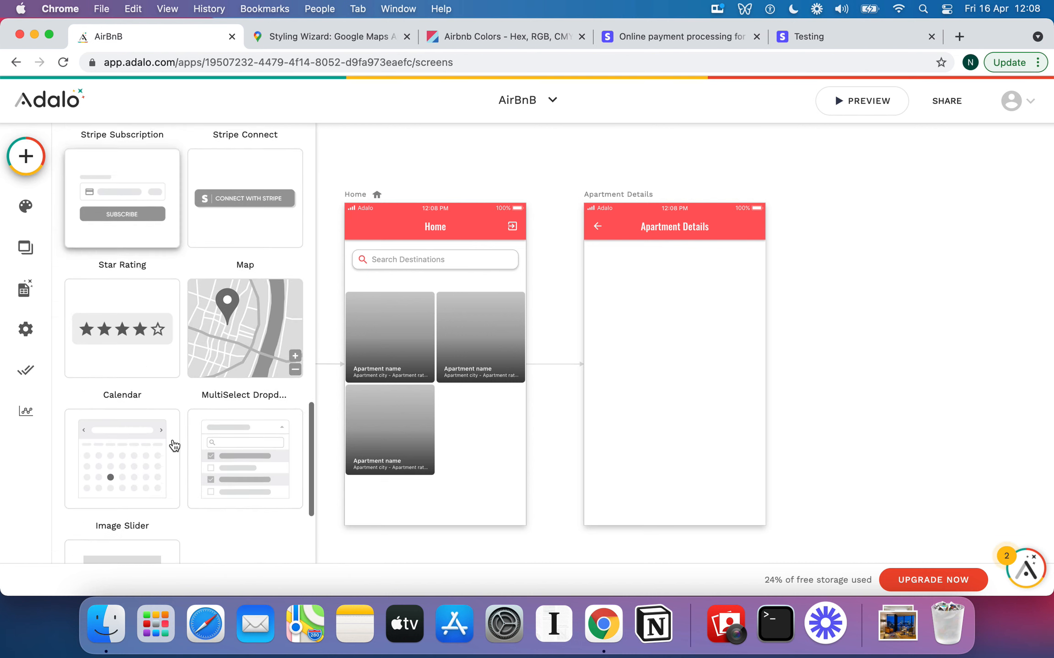
pyautogui.moveTo(149, 411); pyautogui.dragTo(678, 314)
# Browse the component marketplace, then return to the screens and select the image slider
pyautogui.click(26, 156)
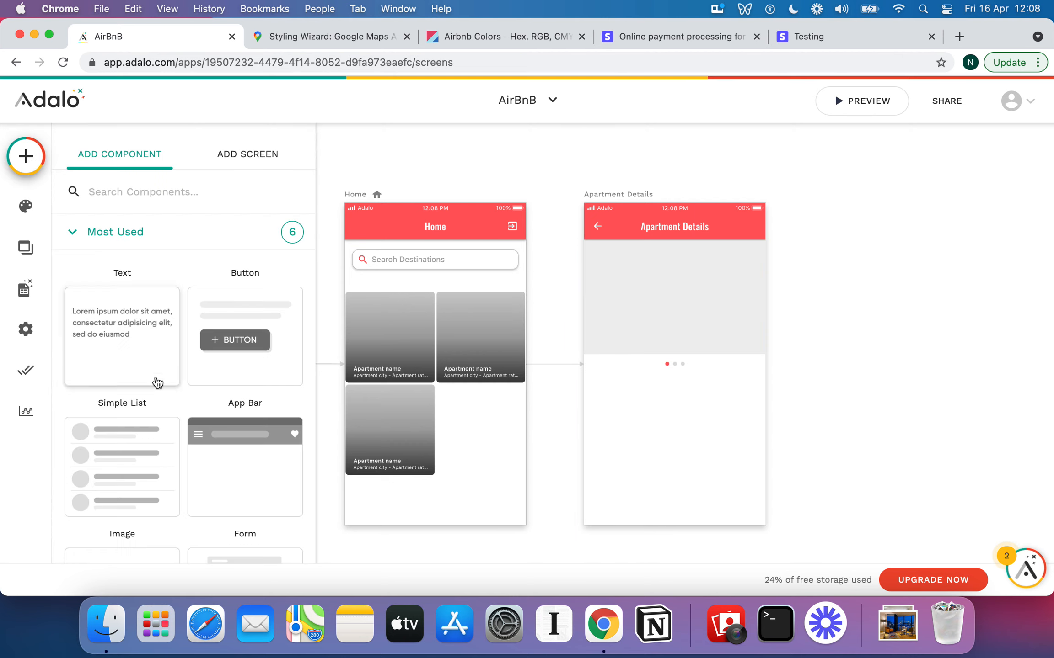
pyautogui.scroll(-10, 158, 382)
pyautogui.click(164, 410)
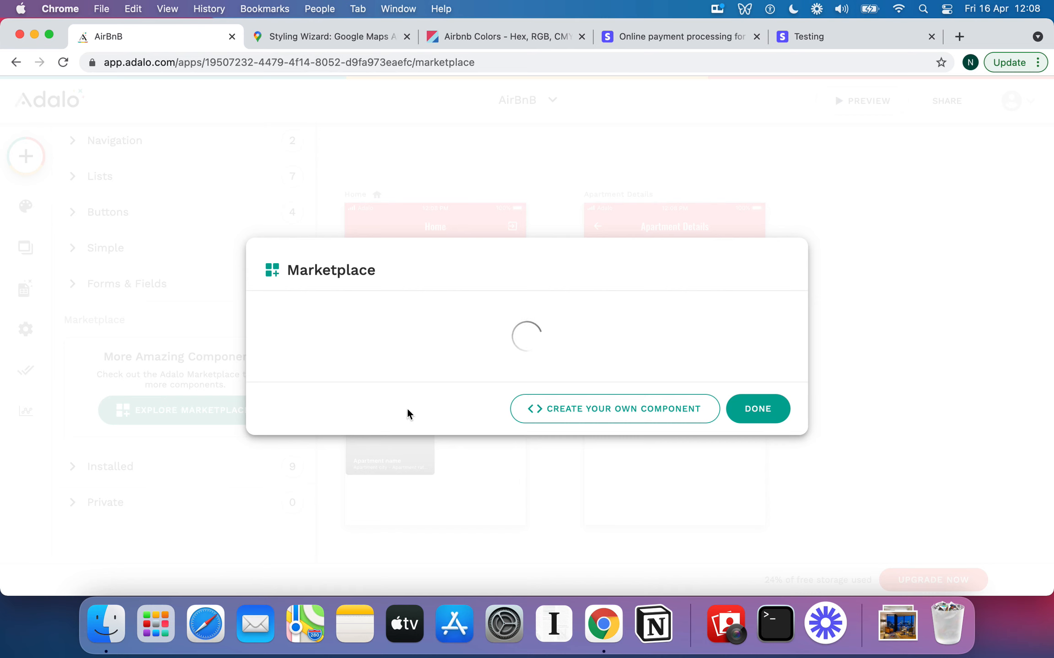
pyautogui.scroll(-10, 524, 357)
pyautogui.scroll(3, 525, 356)
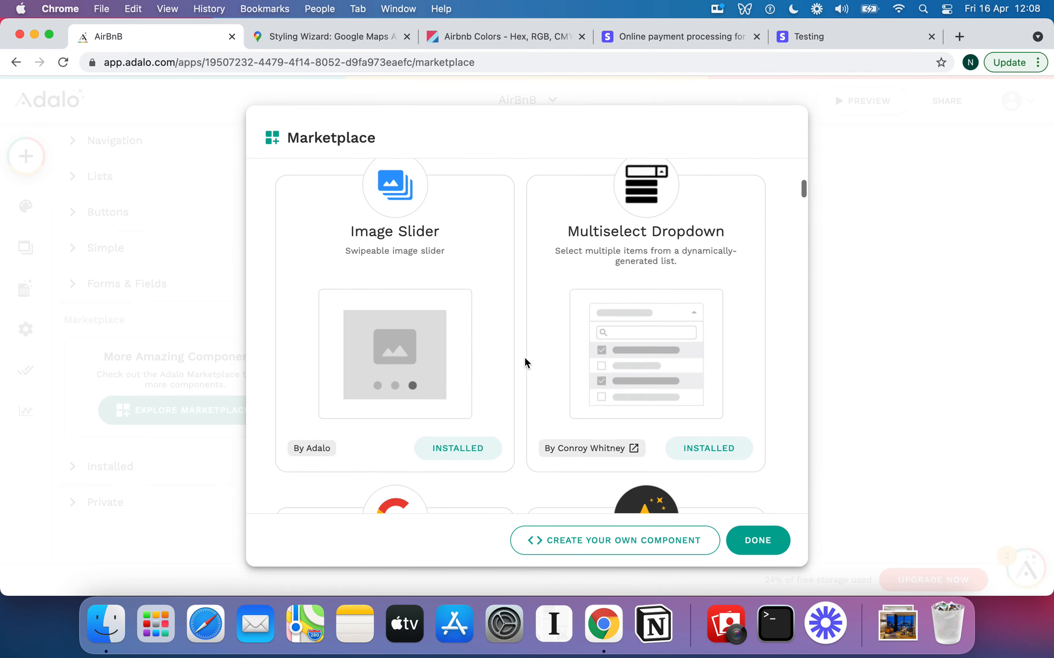
pyautogui.scroll(5, 652, 228)
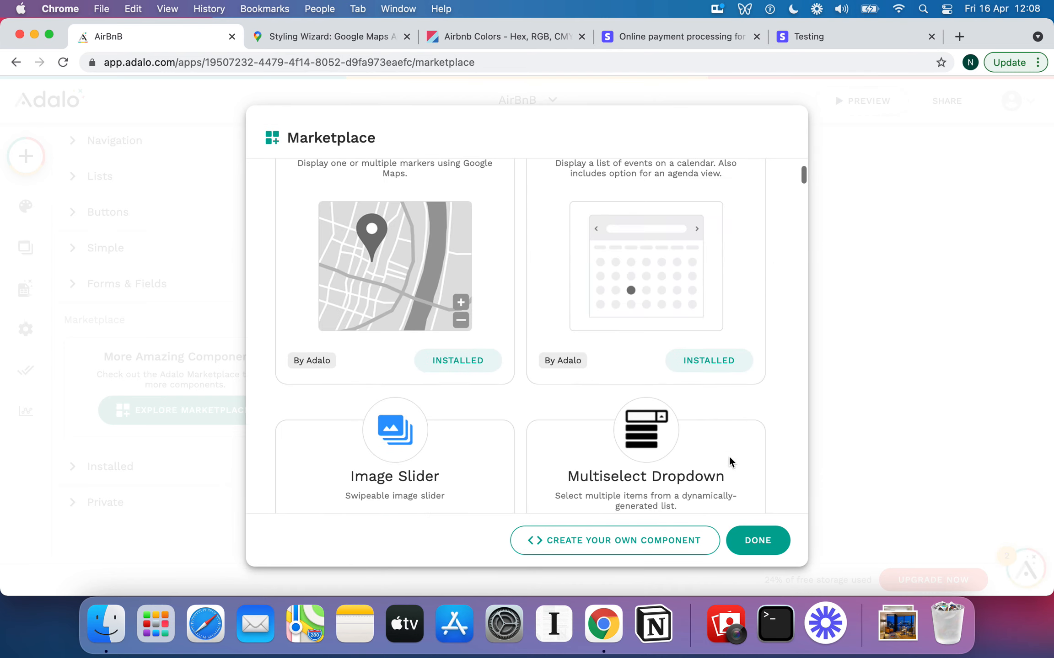
pyautogui.click(756, 533)
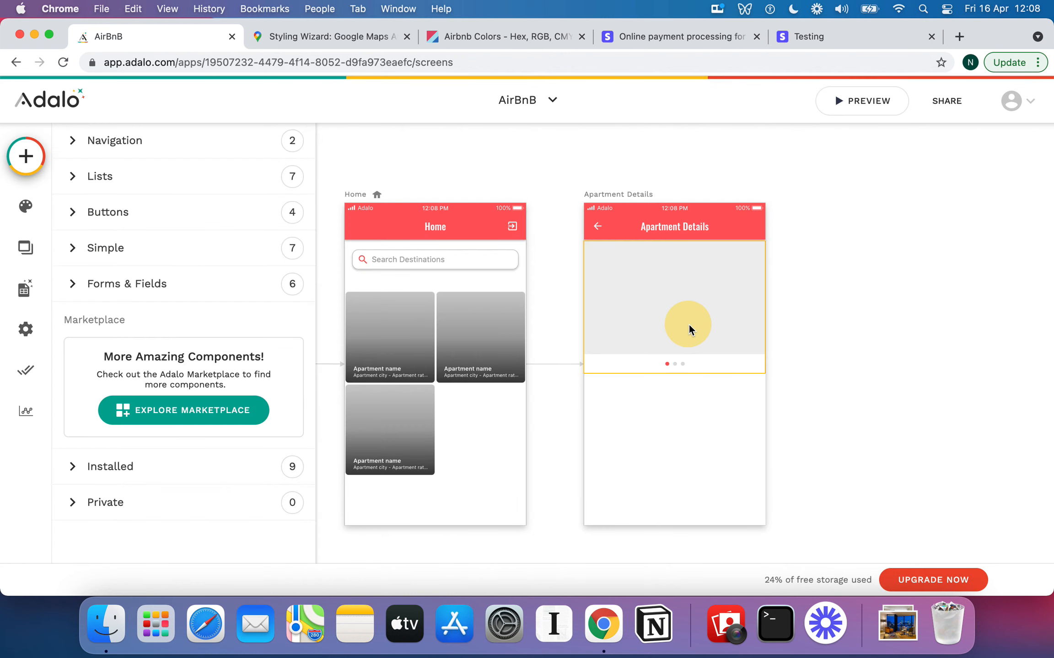
pyautogui.click(689, 325)
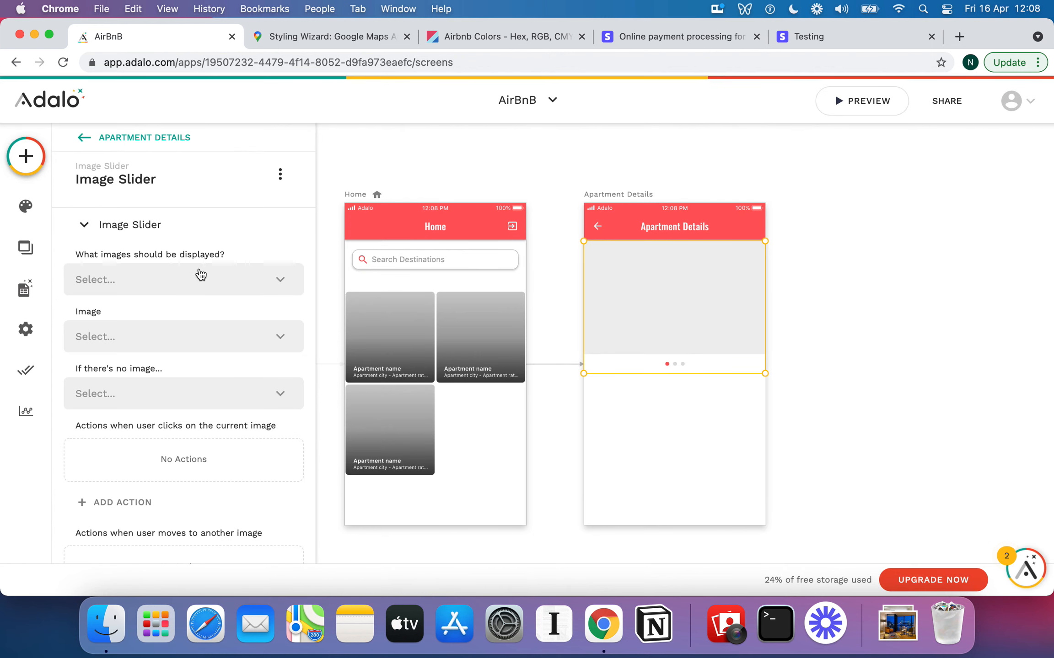
# Feed the slider from Images, filtered to Current Apartment > Images, sorted by Created Date oldest to newest
pyautogui.click(162, 280)
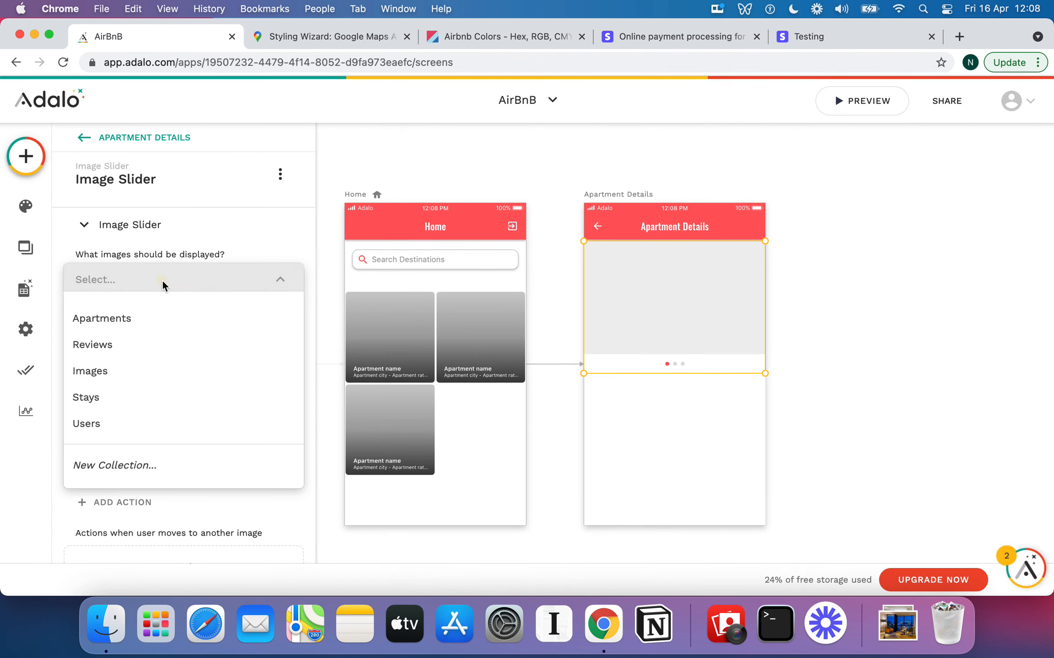
pyautogui.click(109, 386)
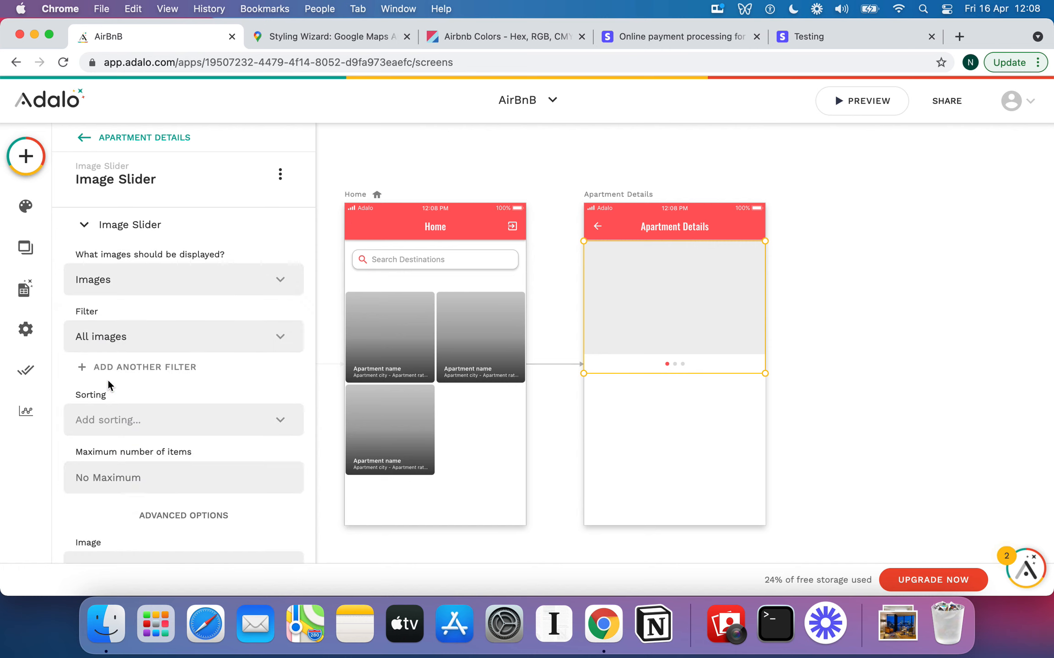
pyautogui.click(206, 336)
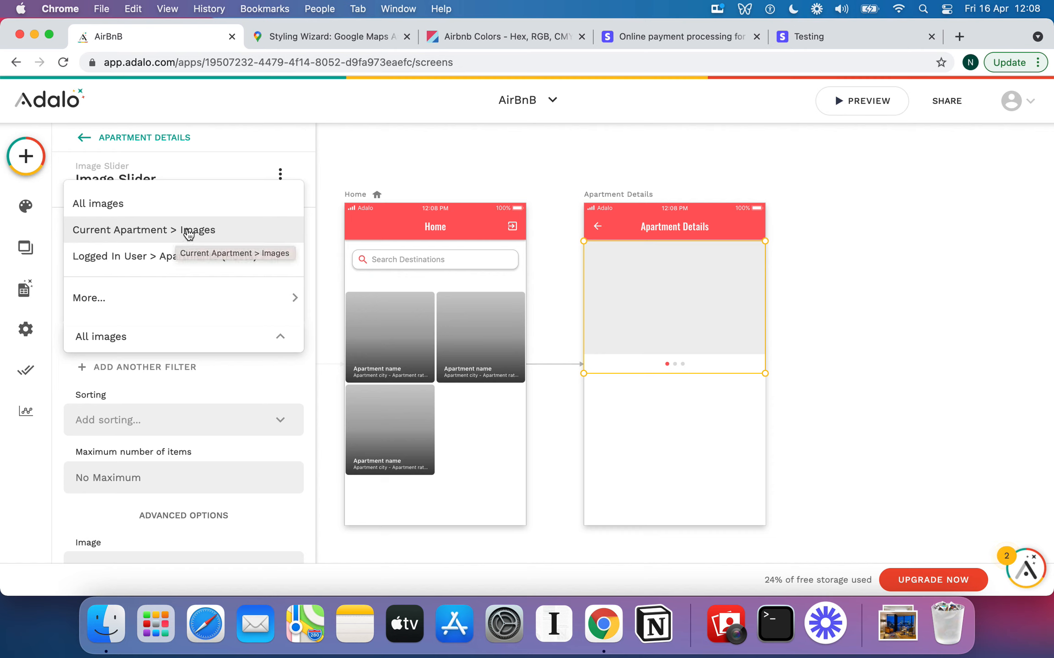
pyautogui.click(154, 232)
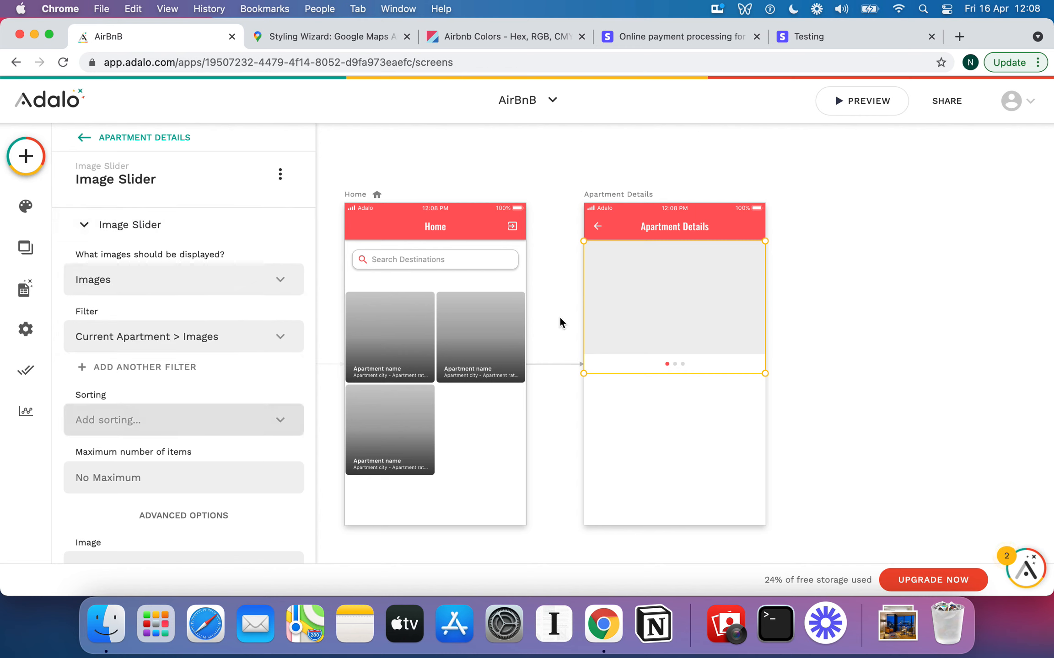
pyautogui.scroll(-5, 275, 374)
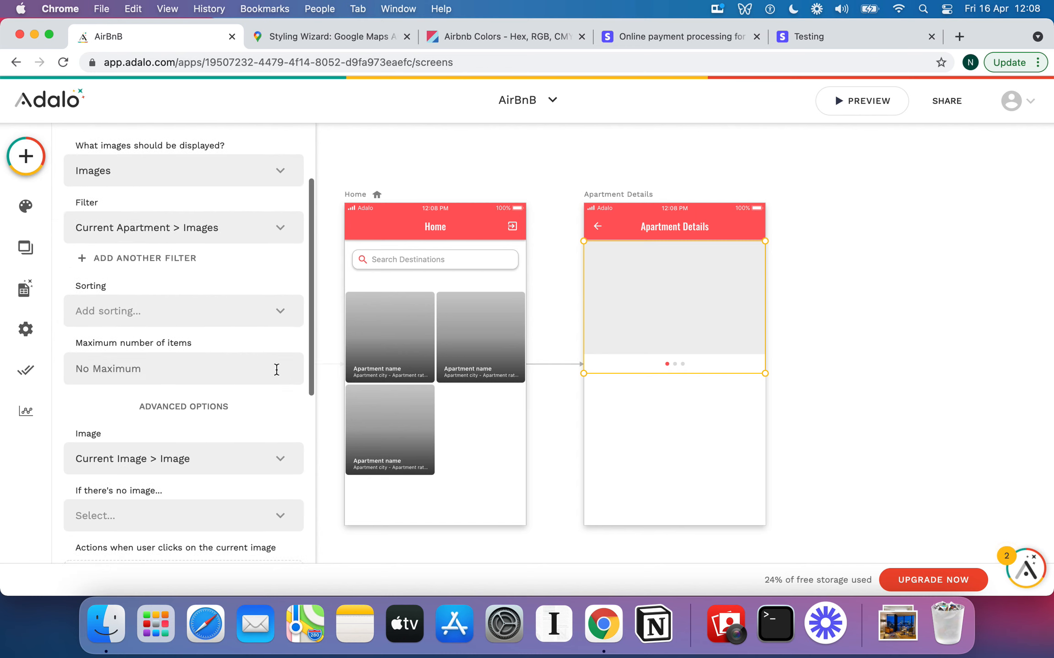
pyautogui.click(245, 311)
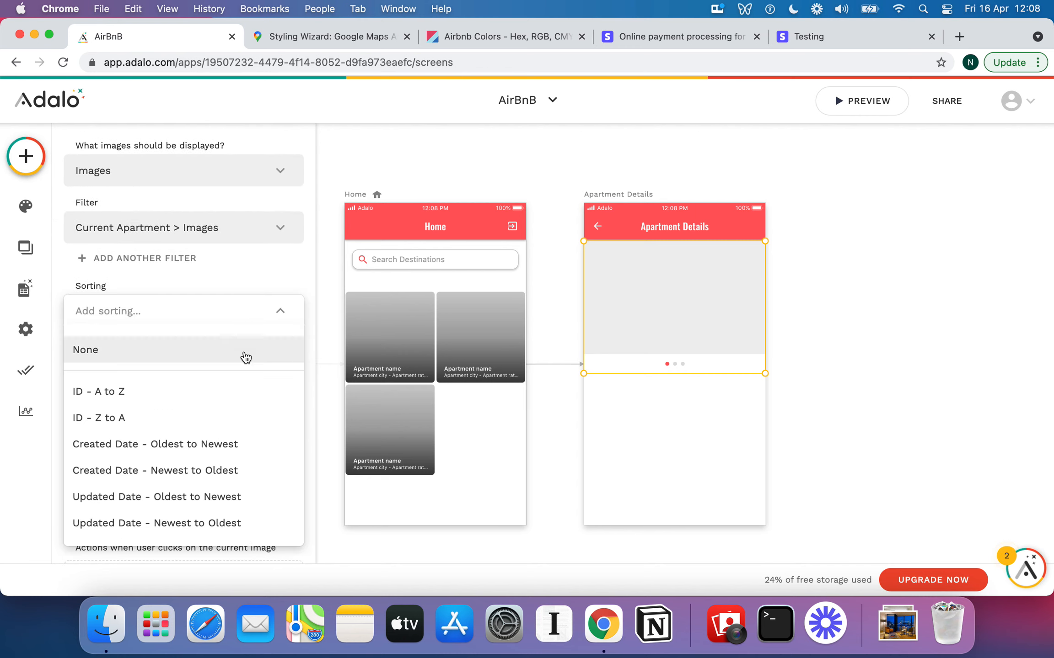
pyautogui.click(213, 473)
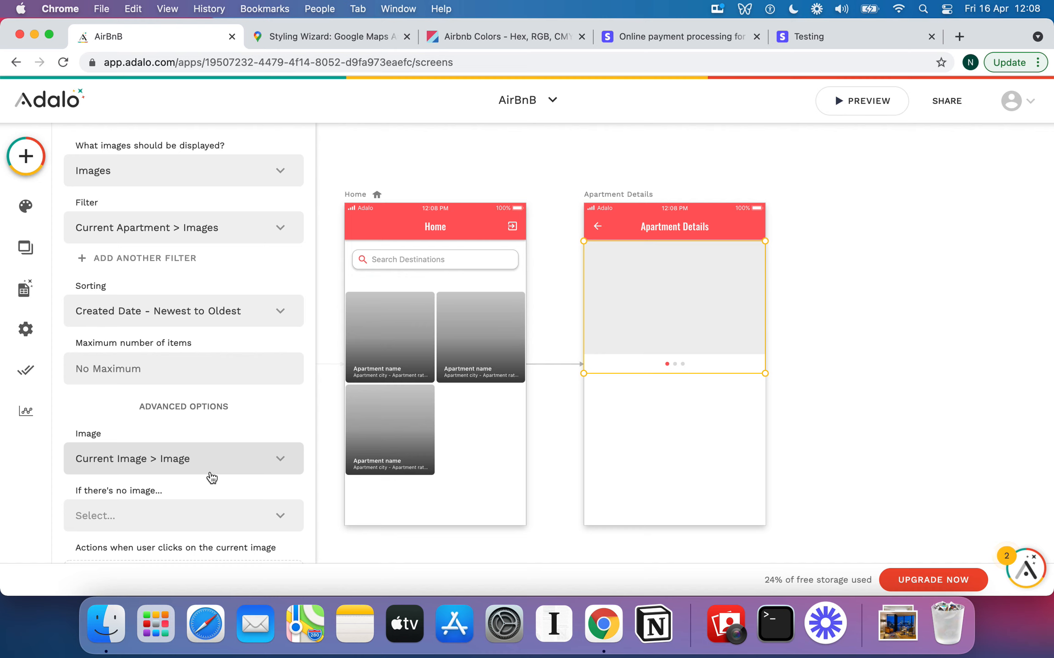
pyautogui.click(241, 316)
pyautogui.click(232, 445)
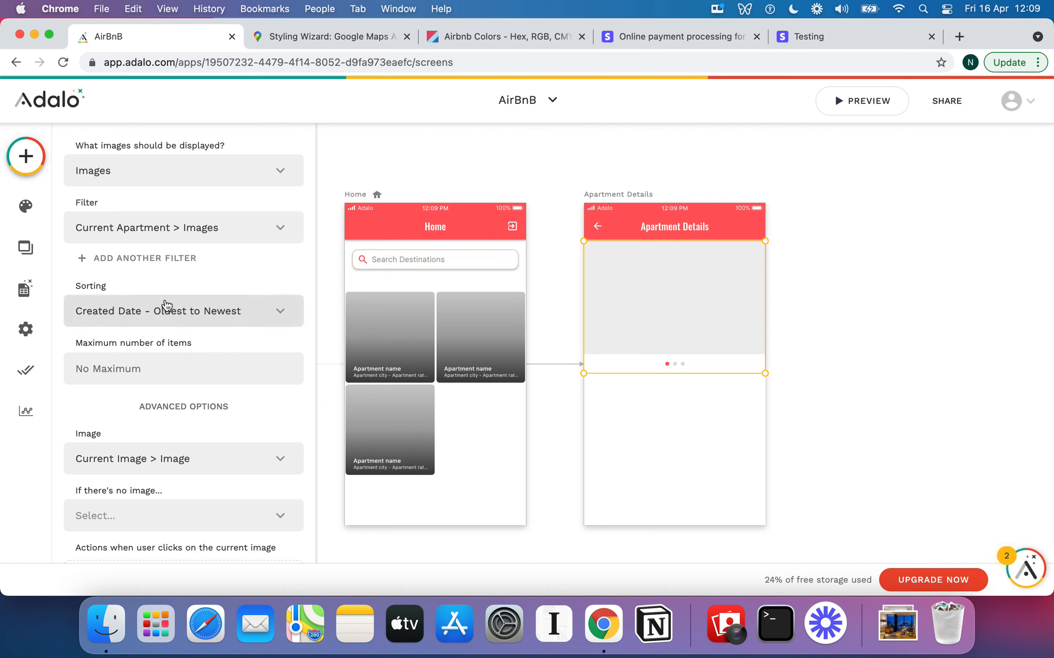
pyautogui.scroll(2, 282, 274)
pyautogui.scroll(-4, 281, 274)
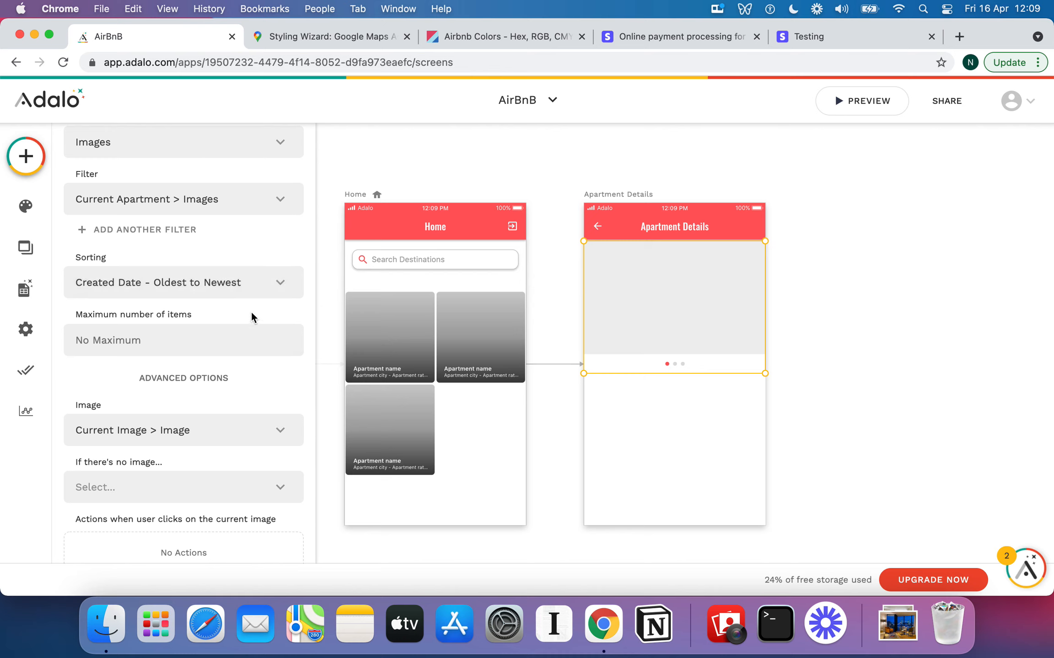
# Set the slider's 'If there's no image' option to Don't show anything
pyautogui.click(180, 327)
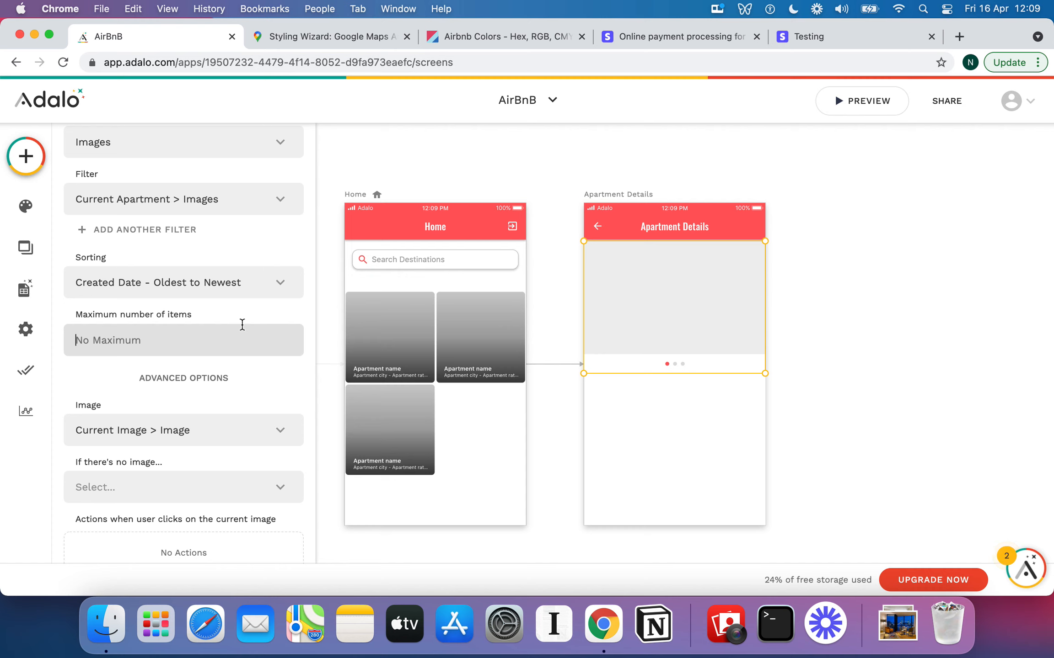
pyautogui.scroll(-2, 242, 325)
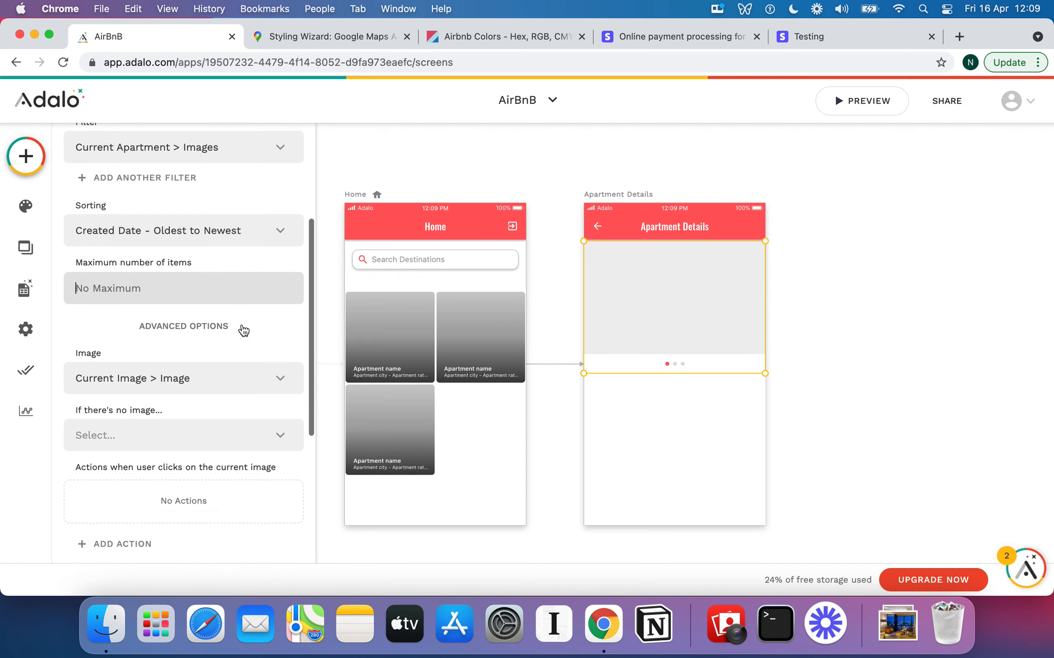
pyautogui.scroll(3, 243, 329)
pyautogui.scroll(-5, 244, 330)
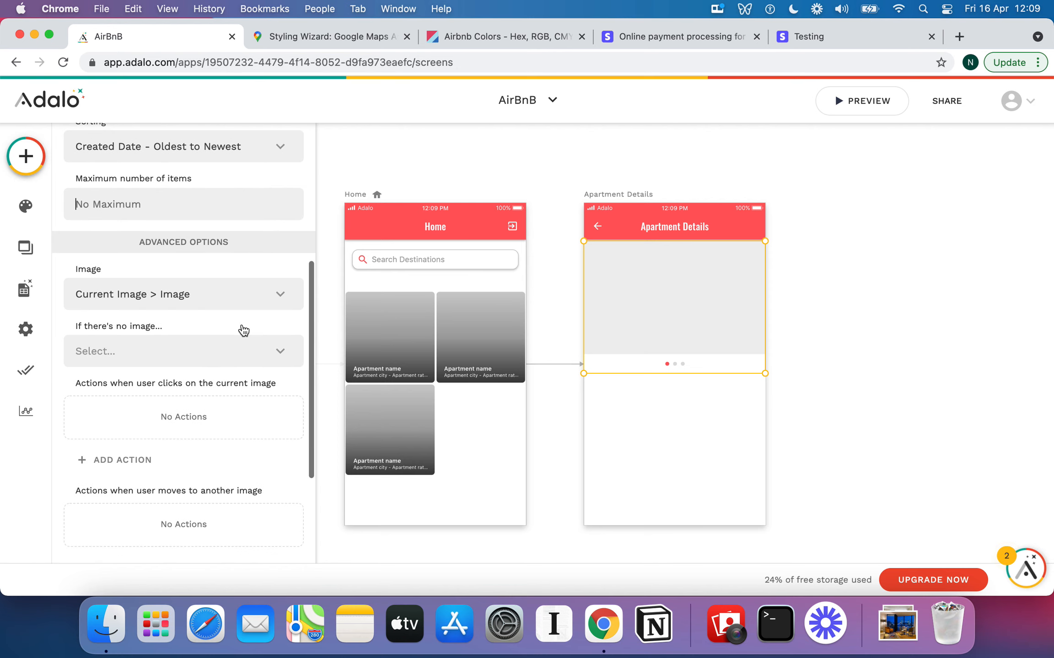
pyautogui.click(229, 363)
pyautogui.click(188, 292)
pyautogui.click(178, 343)
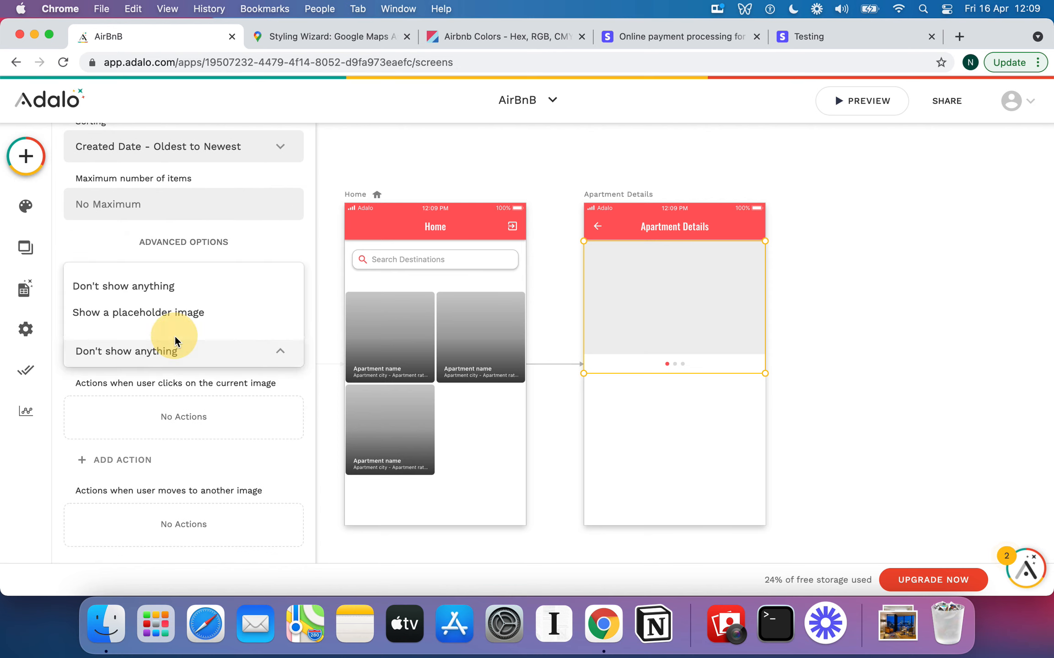
pyautogui.click(203, 381)
pyautogui.scroll(-3, 238, 368)
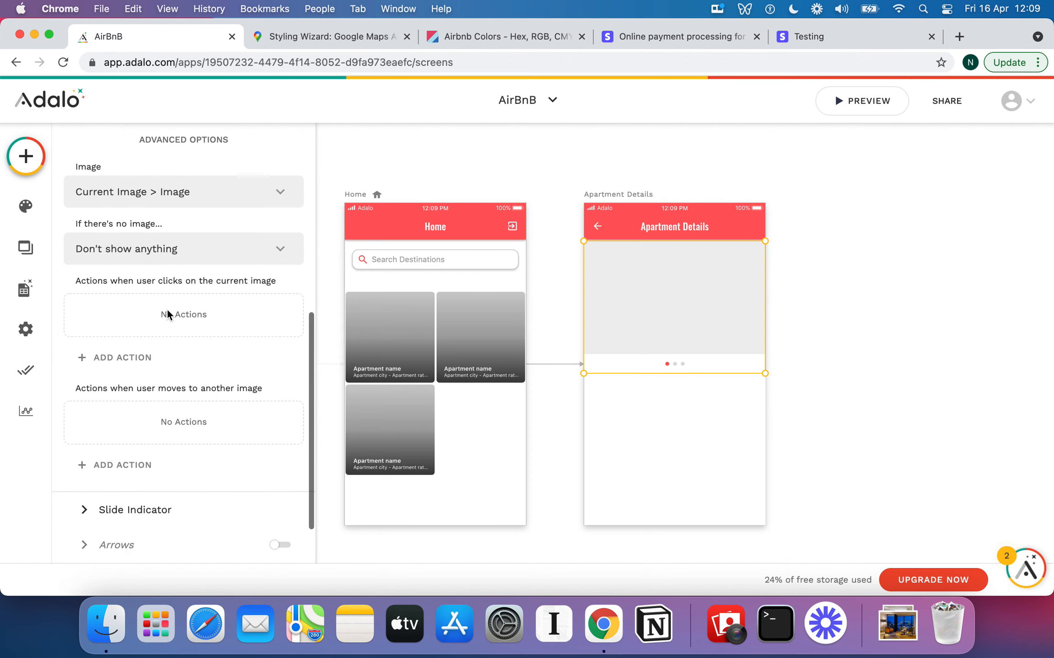
pyautogui.scroll(-1, 165, 305)
pyautogui.scroll(-1, 187, 375)
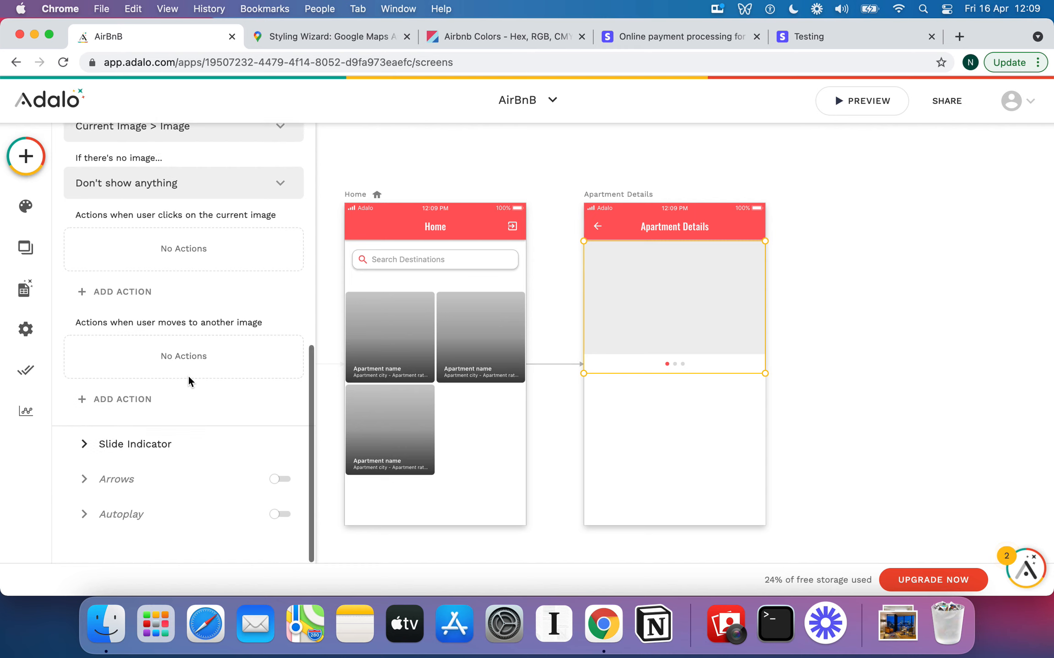
# Switch the slide indicator to numbers with a teal Secondary badge background
pyautogui.click(91, 443)
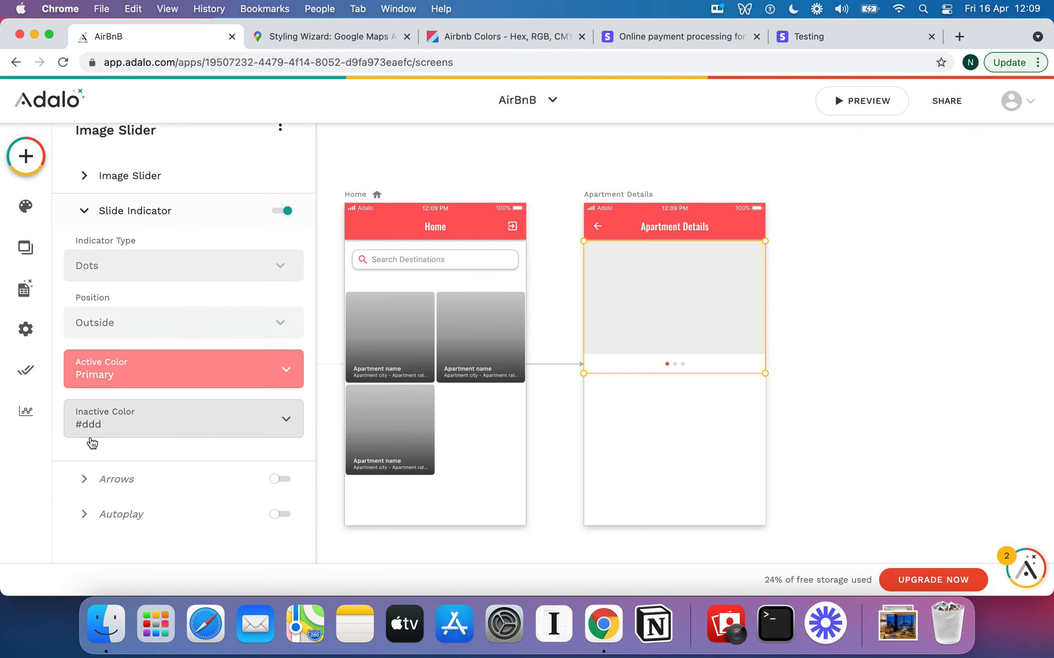
pyautogui.click(204, 266)
pyautogui.click(149, 333)
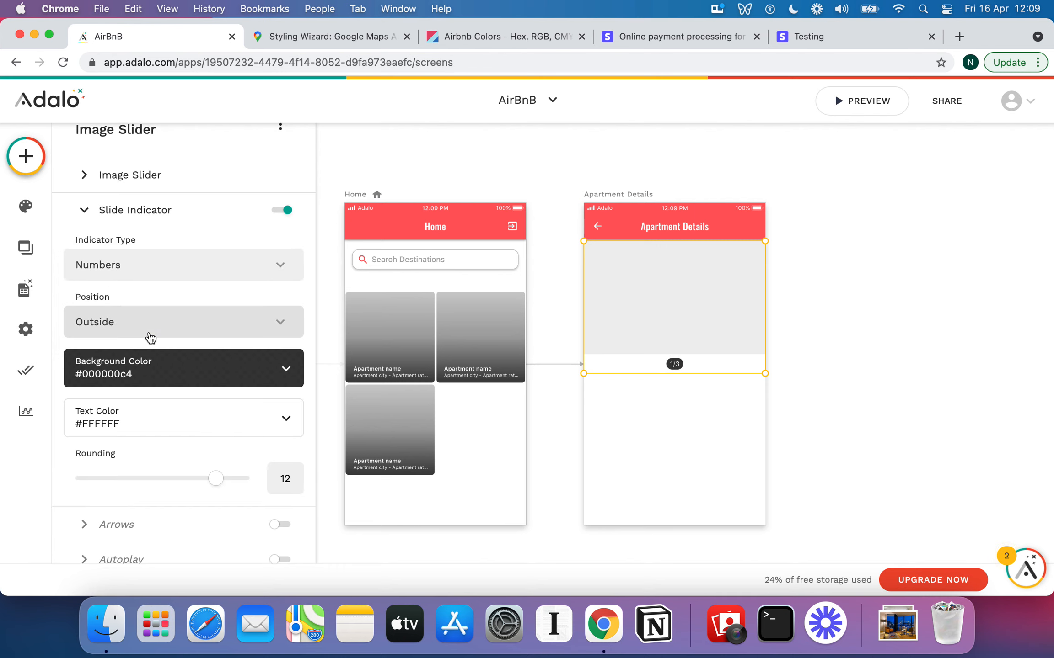
pyautogui.click(242, 368)
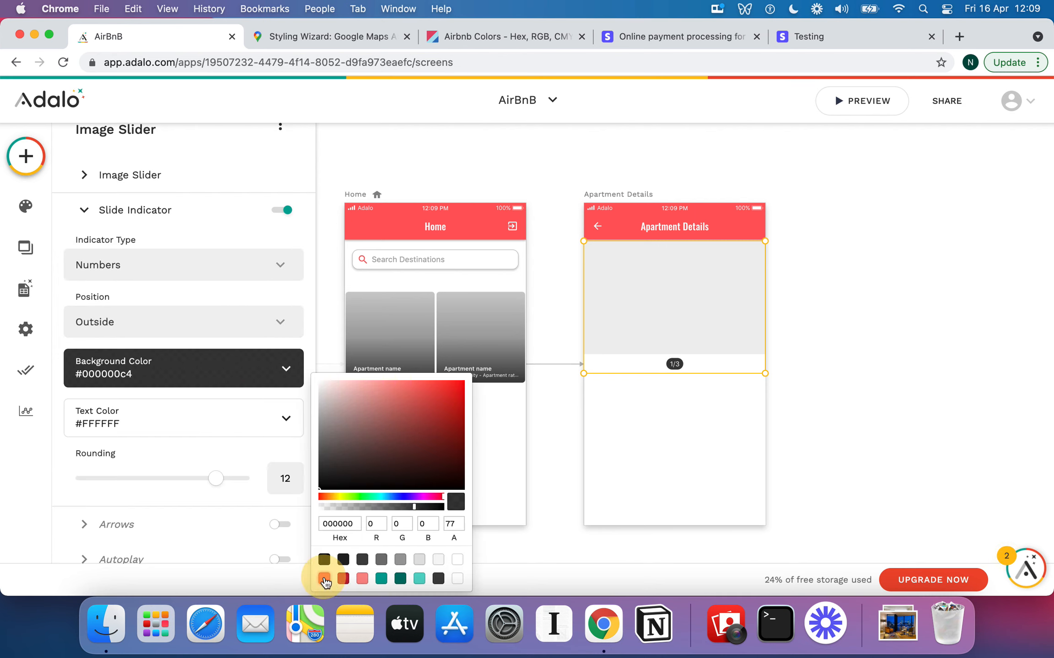
pyautogui.click(324, 579)
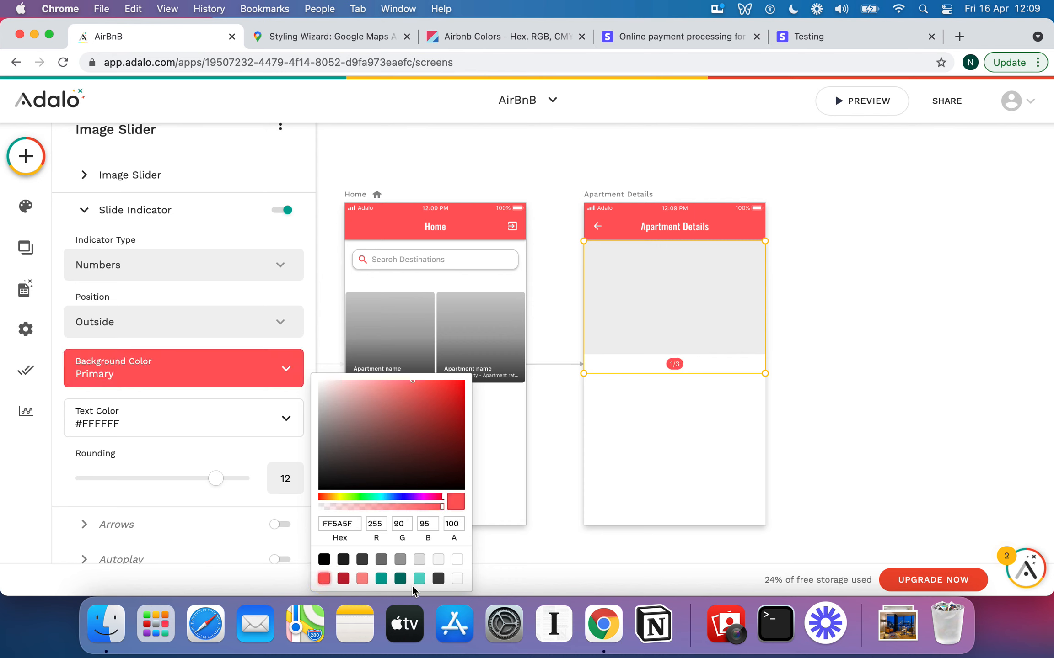
pyautogui.click(380, 580)
# Deselect the slider and bring up the Add Component list
pyautogui.click(739, 455)
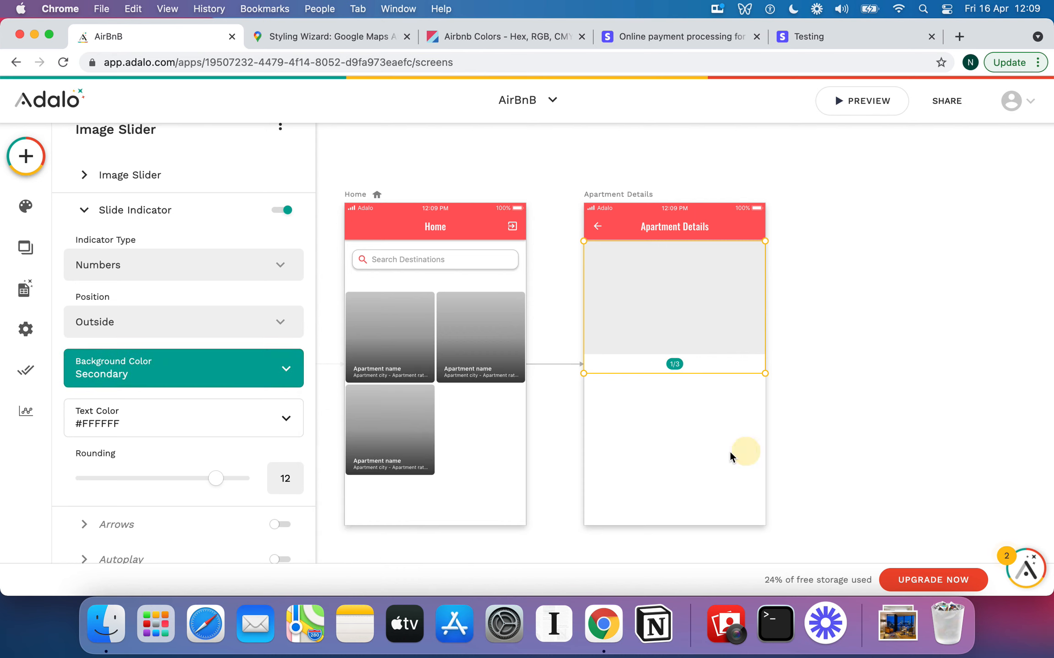
pyautogui.click(710, 439)
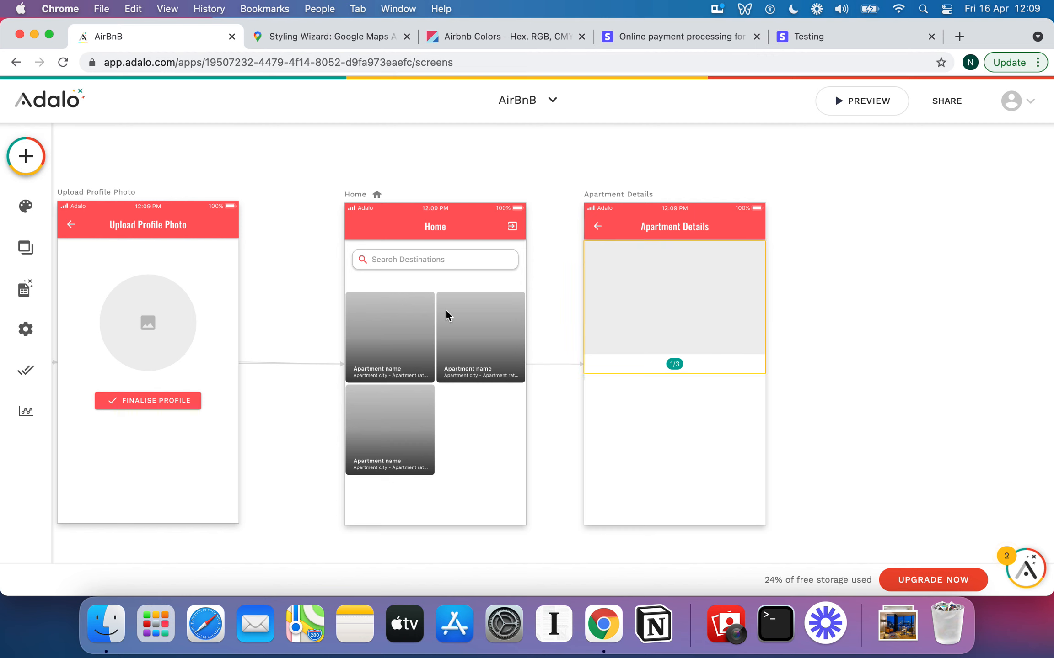
pyautogui.click(28, 165)
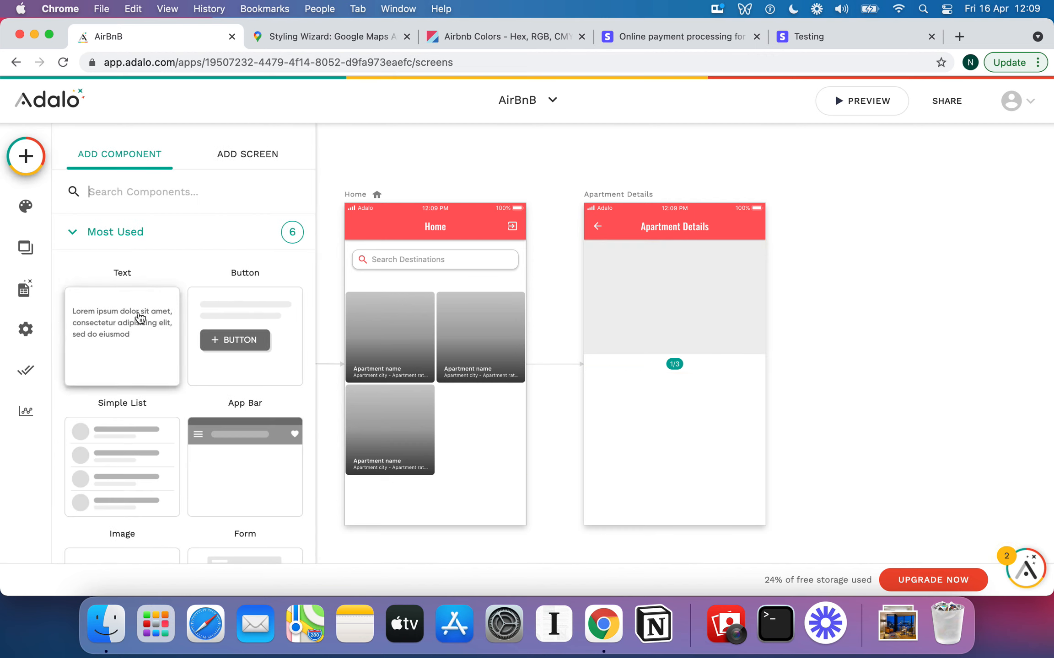
# Place a text element below the slider, then delete it
pyautogui.moveTo(140, 318); pyautogui.dragTo(614, 381)
pyautogui.tripleClick(136, 242)
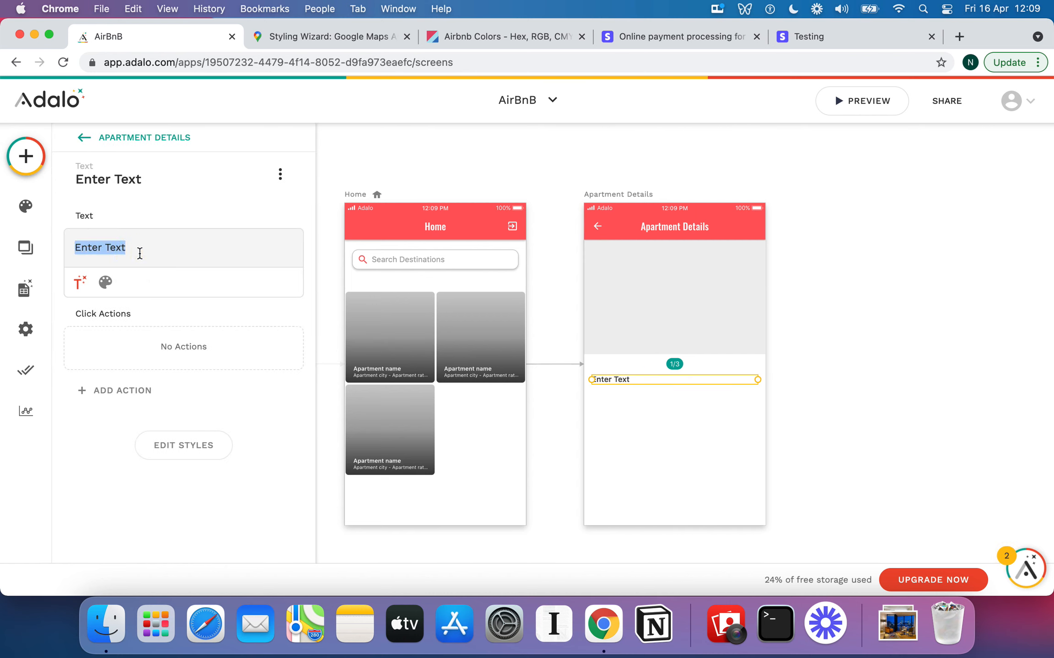
pyautogui.click(78, 283)
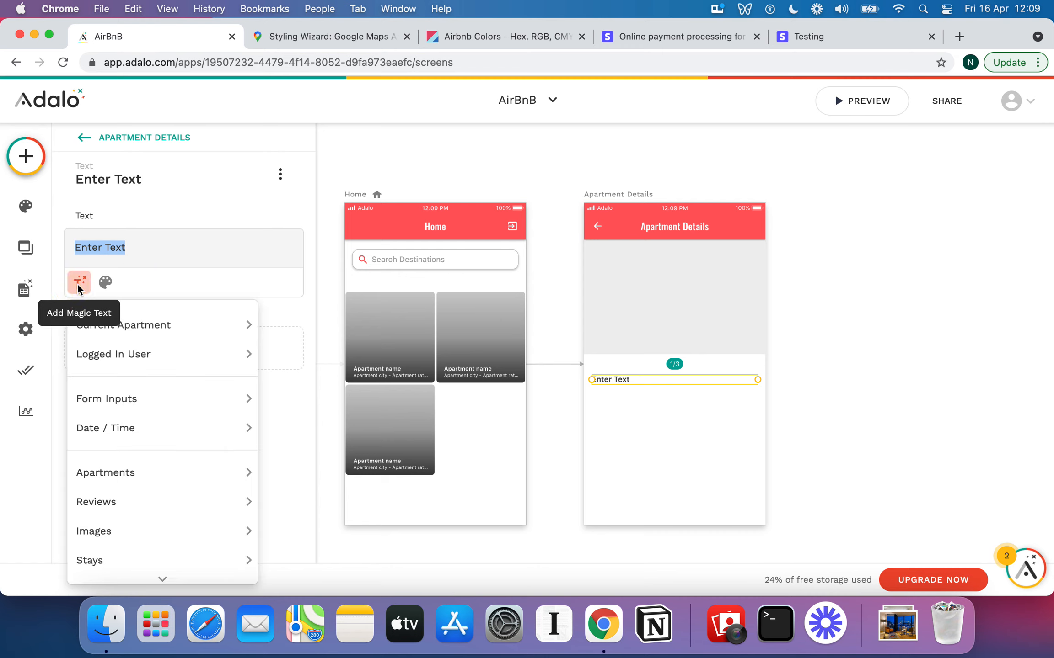
pyautogui.click(146, 238)
pyautogui.press('BackSpace')
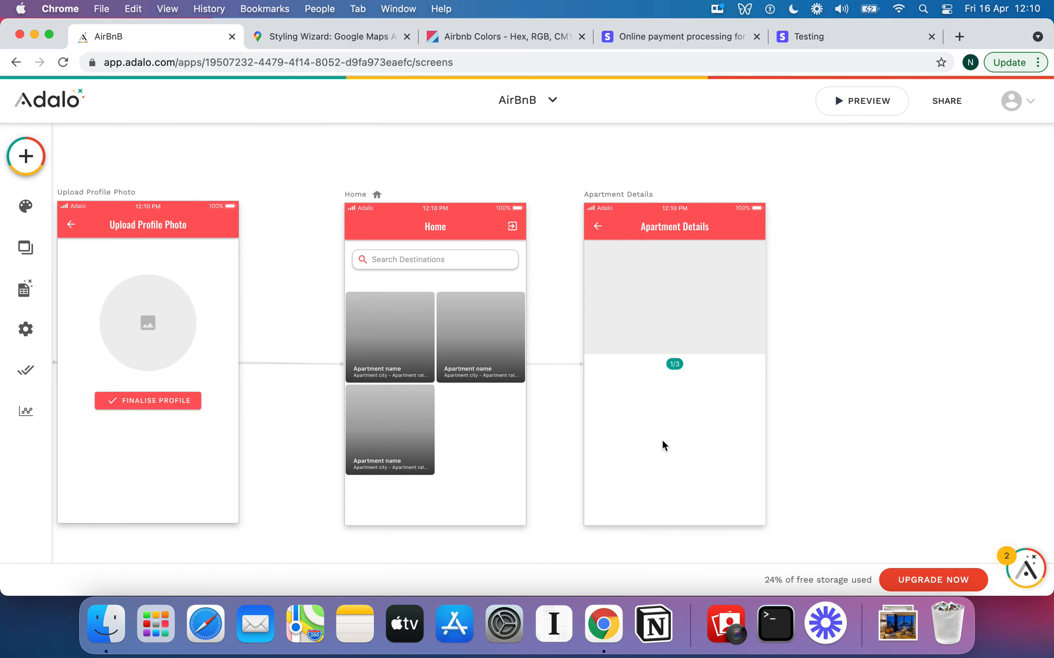
pyautogui.click(648, 418)
# Add a new text line showing Current Apartment Street Address, City, Country separated by commas
pyautogui.click(26, 156)
pyautogui.moveTo(125, 311); pyautogui.dragTo(613, 389)
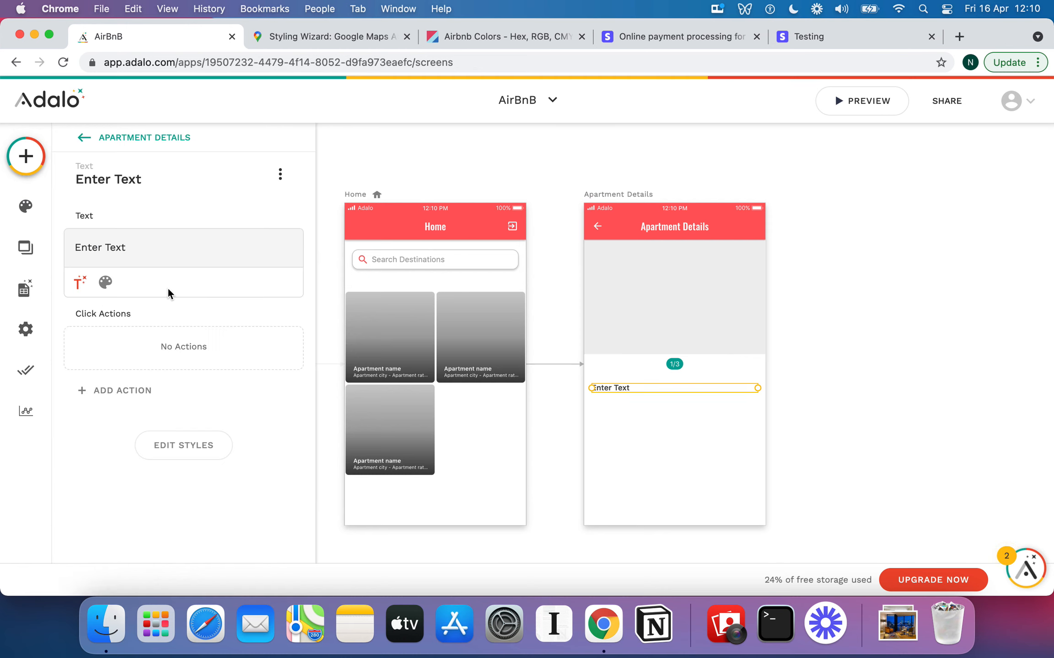
pyautogui.tripleClick(105, 247)
pyautogui.press('BackSpace')
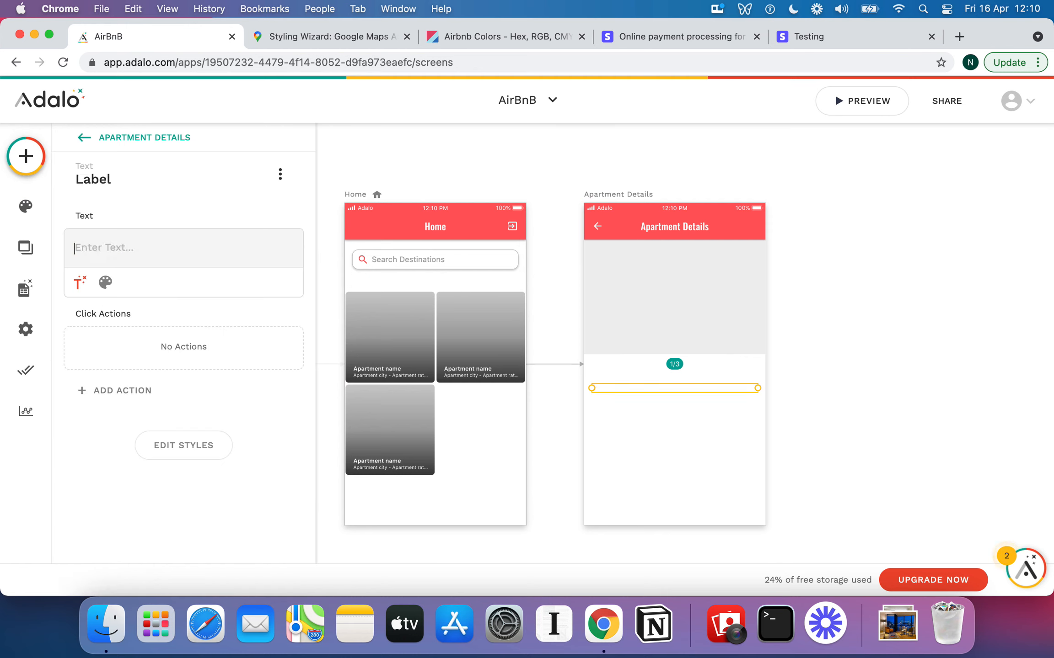
pyautogui.click(81, 283)
pyautogui.moveTo(130, 322)
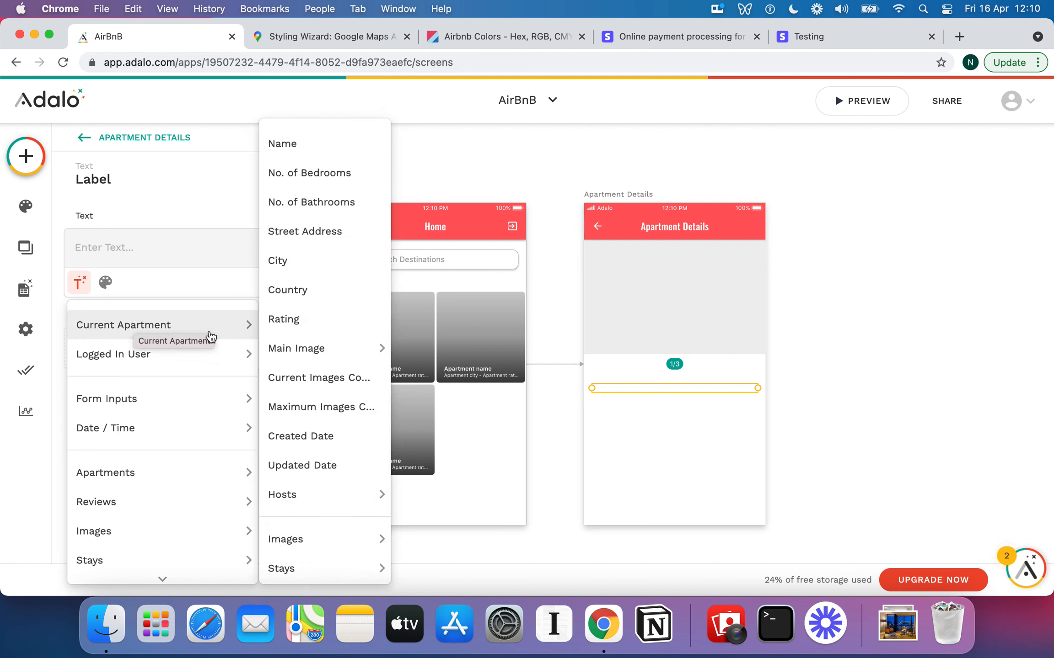
pyautogui.click(341, 235)
pyautogui.click(260, 259)
pyautogui.write(',')
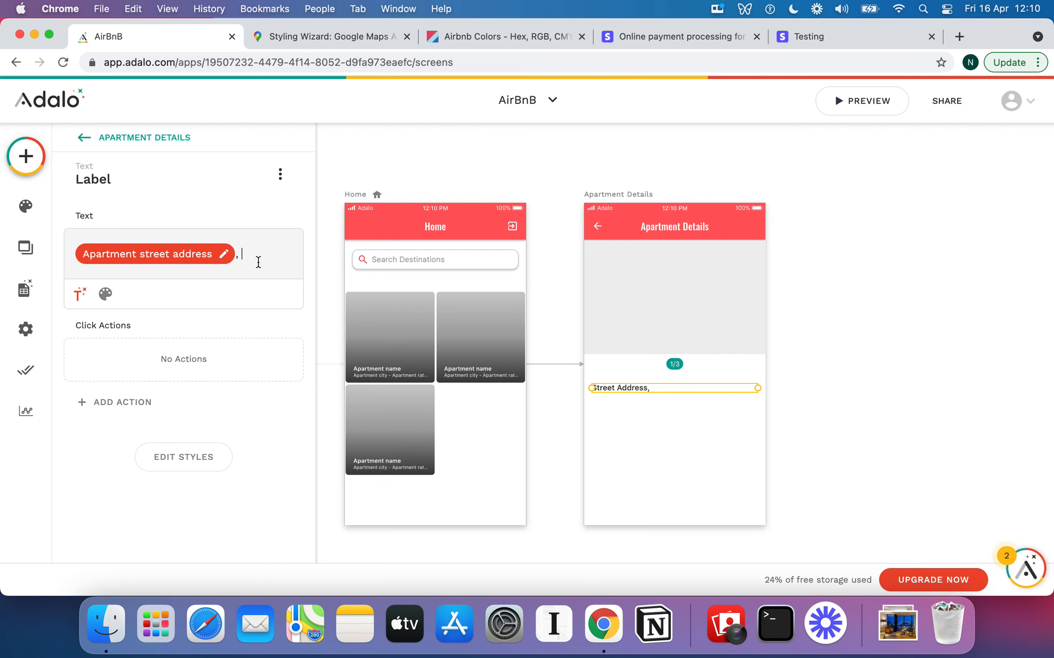
pyautogui.click(85, 291)
pyautogui.moveTo(209, 339)
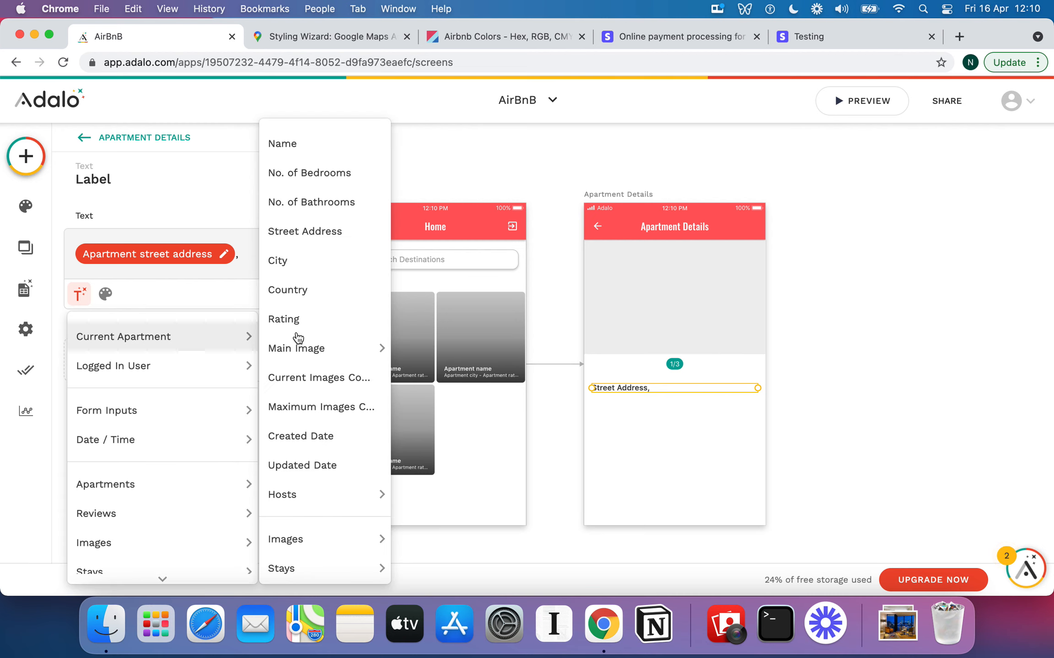
pyautogui.click(323, 265)
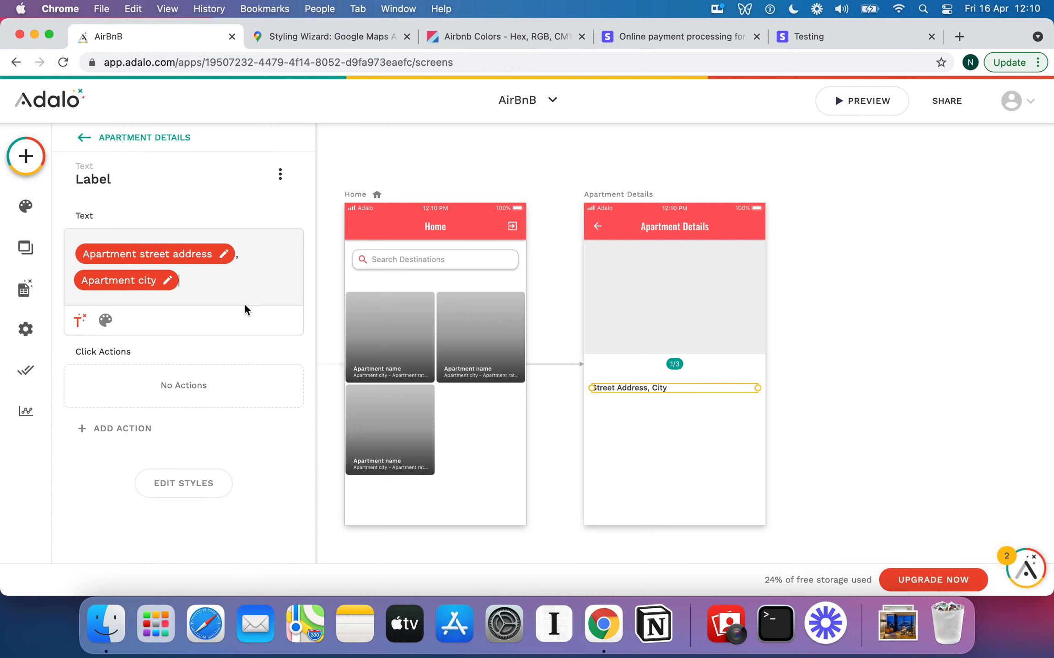
pyautogui.write(',')
pyautogui.click(82, 321)
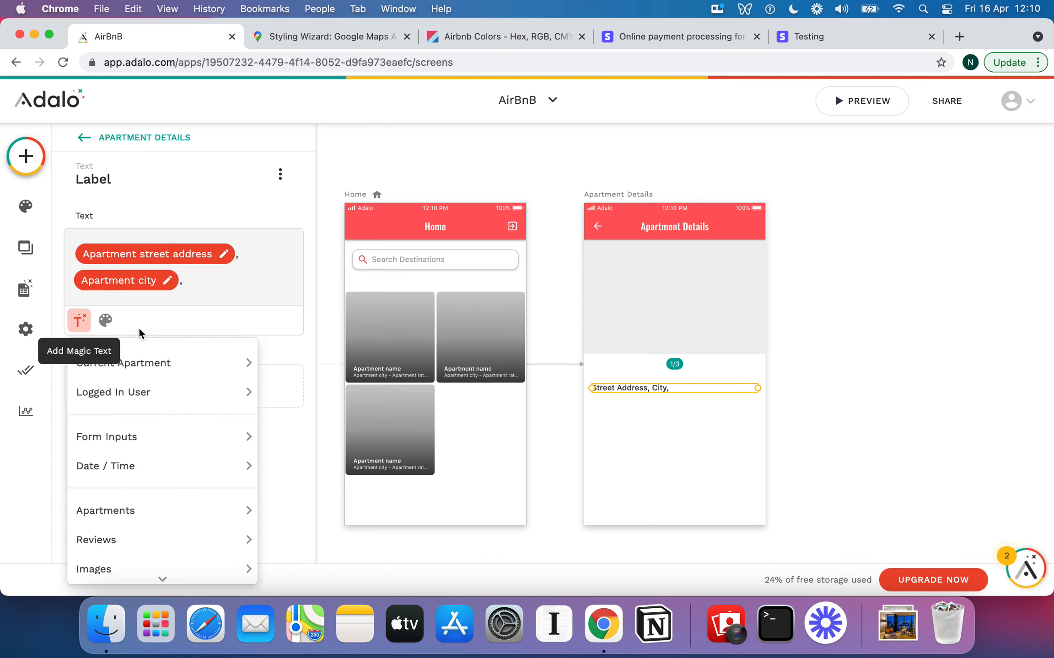
pyautogui.moveTo(169, 362)
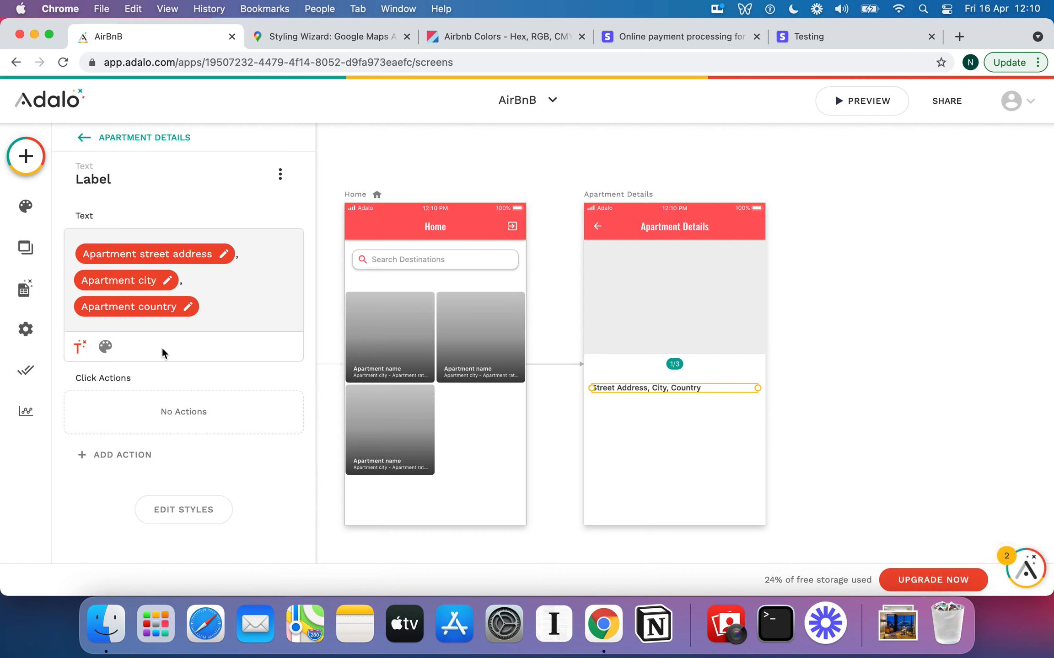
# Centre the address text and nudge it up just under the slider
pyautogui.click(105, 347)
pyautogui.click(263, 349)
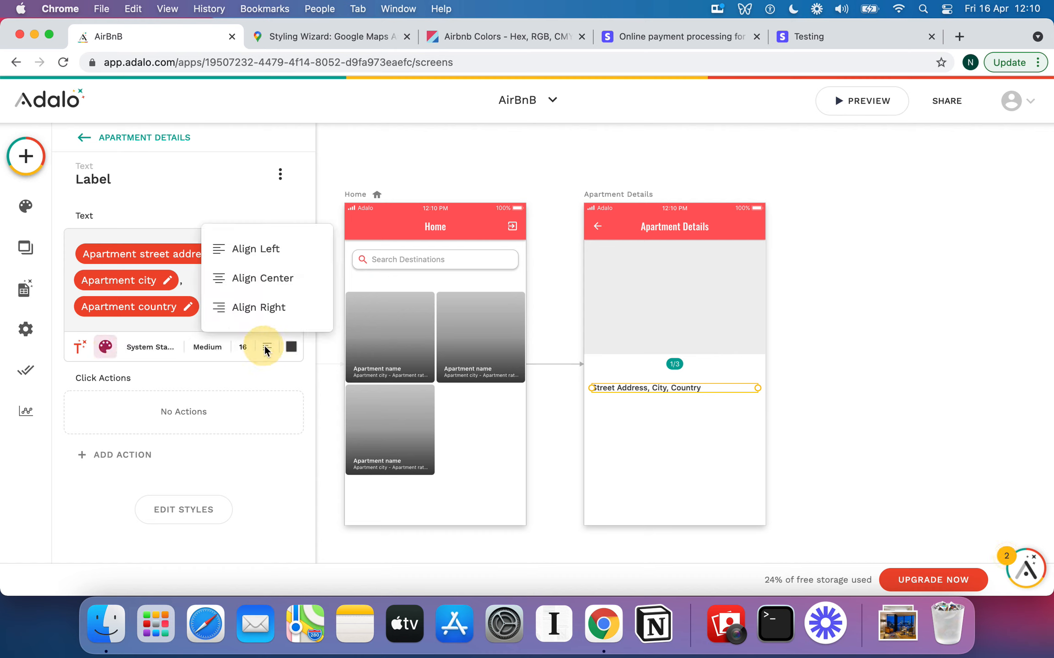
pyautogui.click(254, 277)
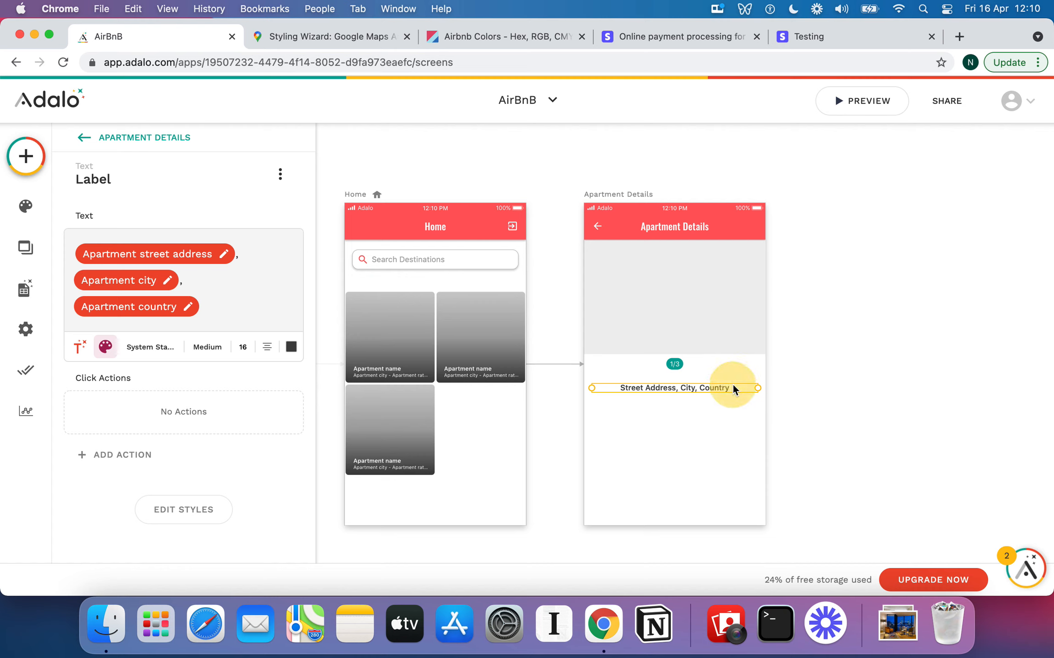
pyautogui.moveTo(733, 384); pyautogui.dragTo(732, 380)
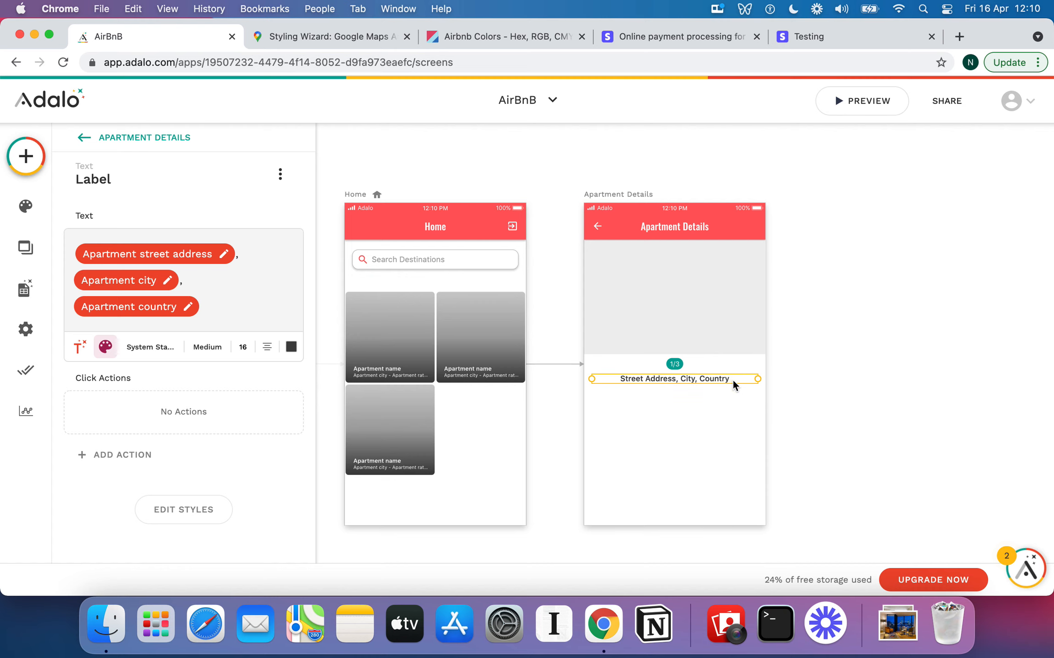
pyautogui.click(705, 432)
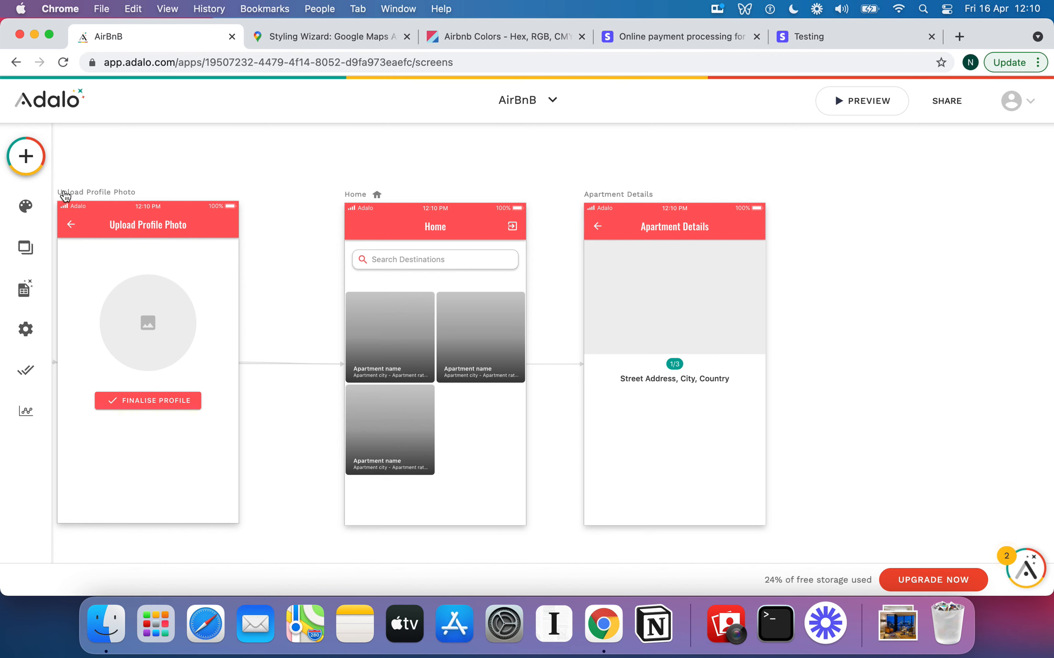
# Place a Star Rating from the Installed components beneath the address
pyautogui.click(25, 156)
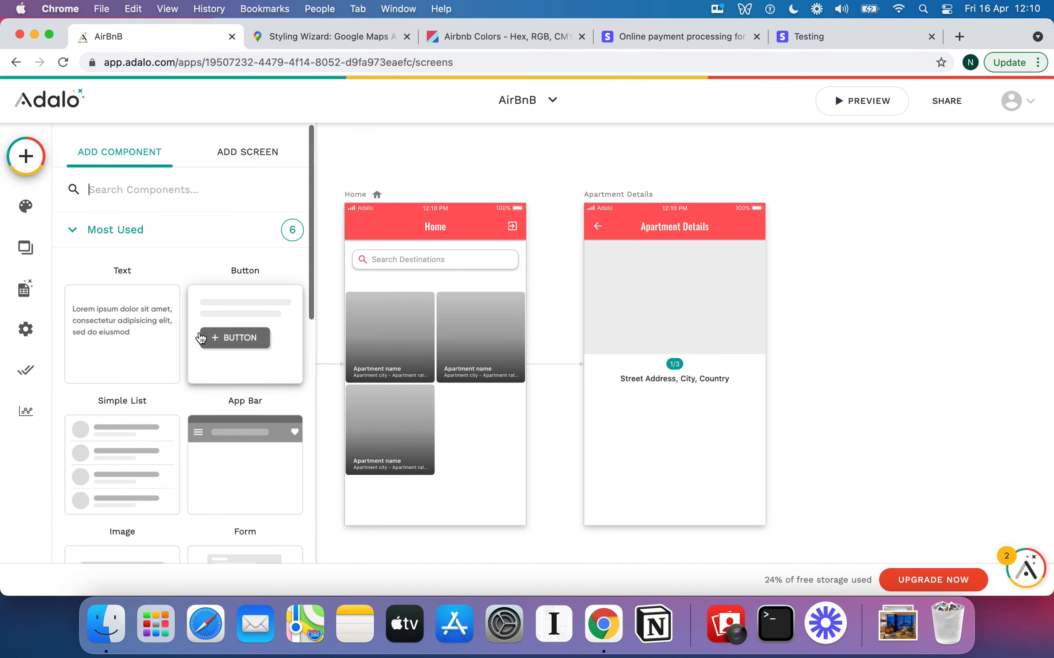
pyautogui.scroll(-10, 199, 339)
pyautogui.click(87, 465)
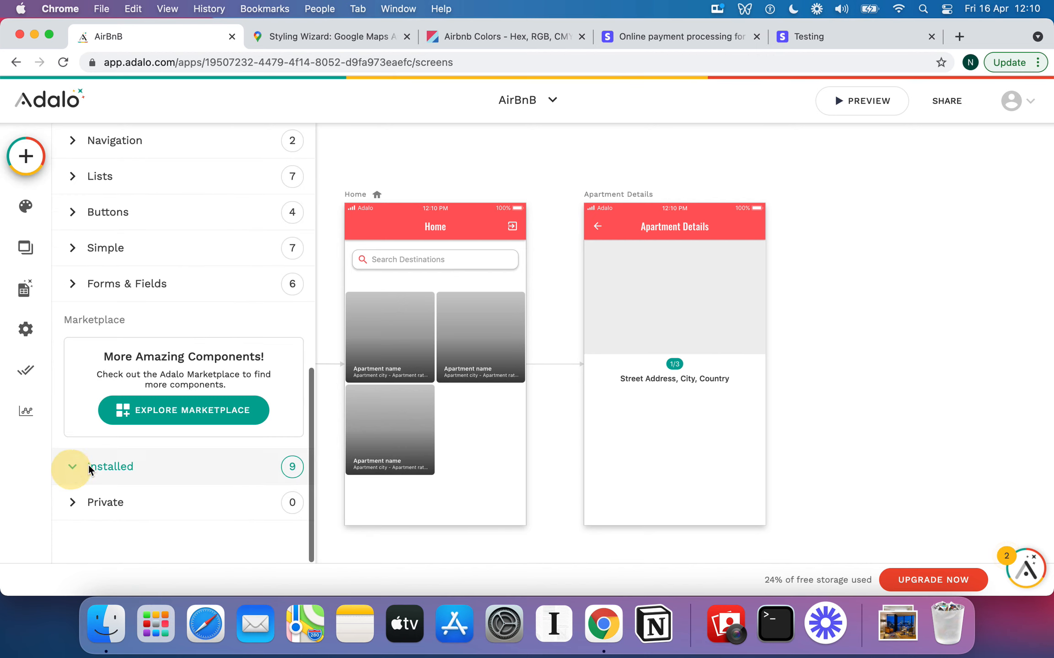
pyautogui.scroll(-10, 246, 425)
pyautogui.scroll(-3, 248, 433)
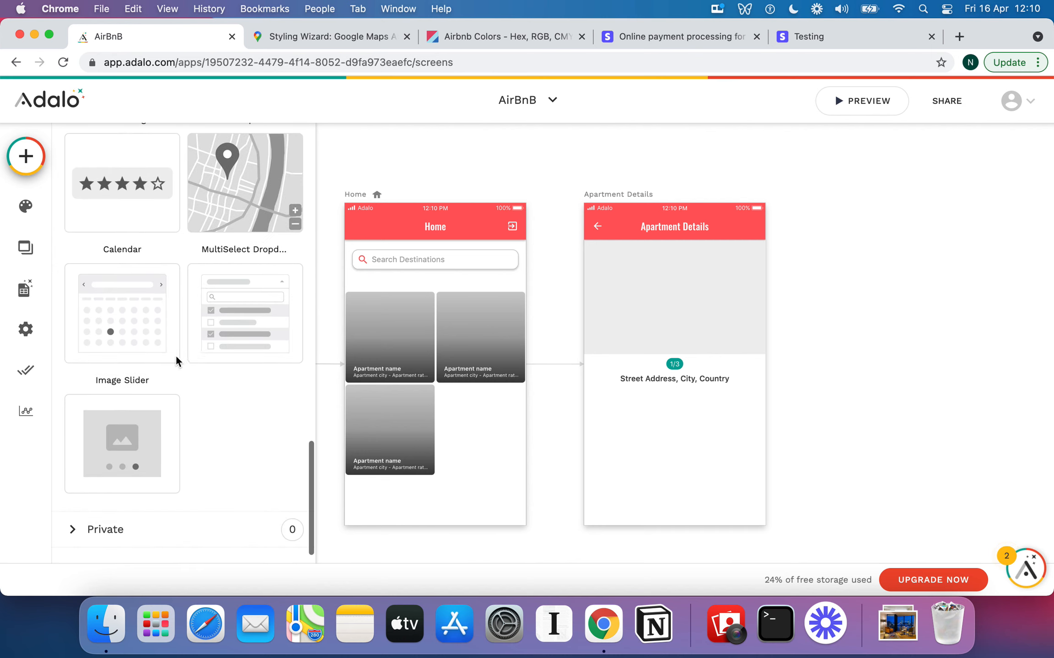
pyautogui.moveTo(113, 183); pyautogui.dragTo(678, 397)
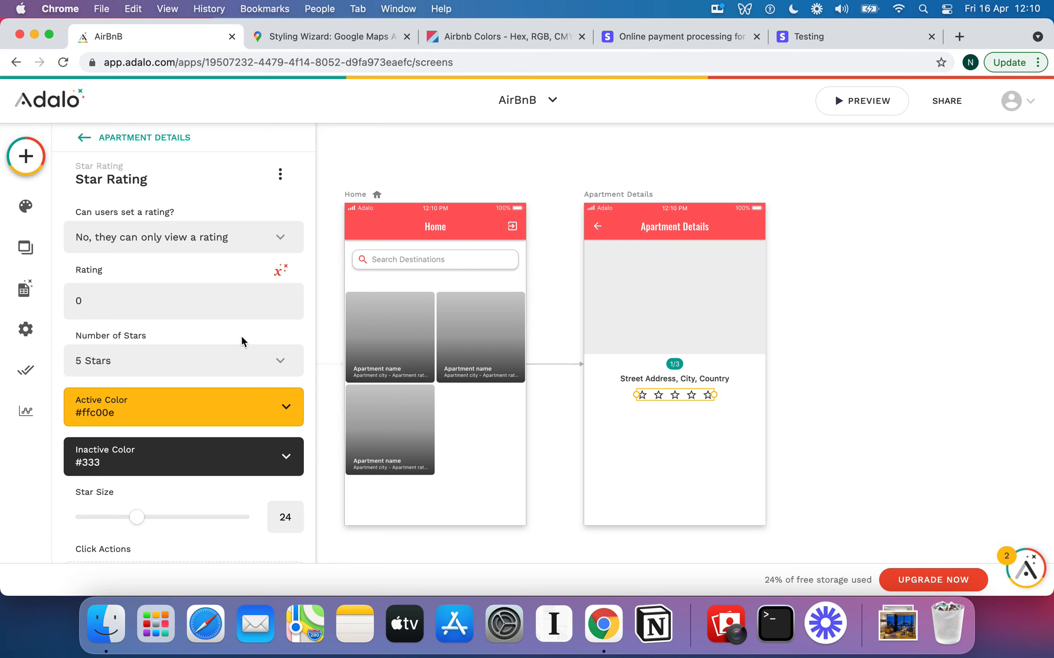
# Set 'Can users set a rating?' to No so the stars are view-only
pyautogui.click(239, 237)
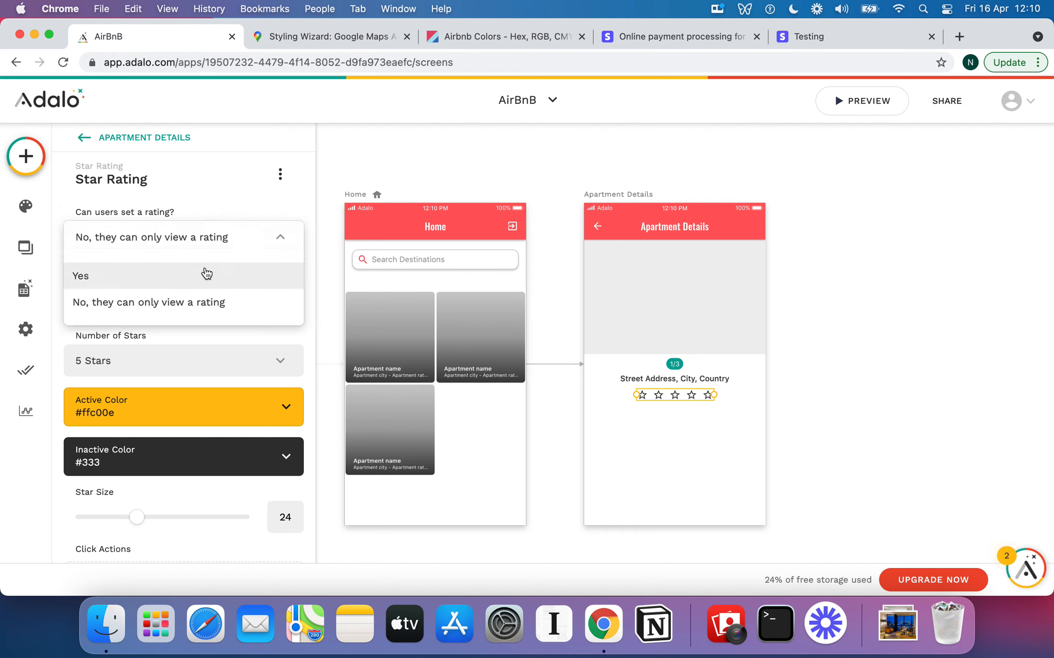
pyautogui.click(197, 301)
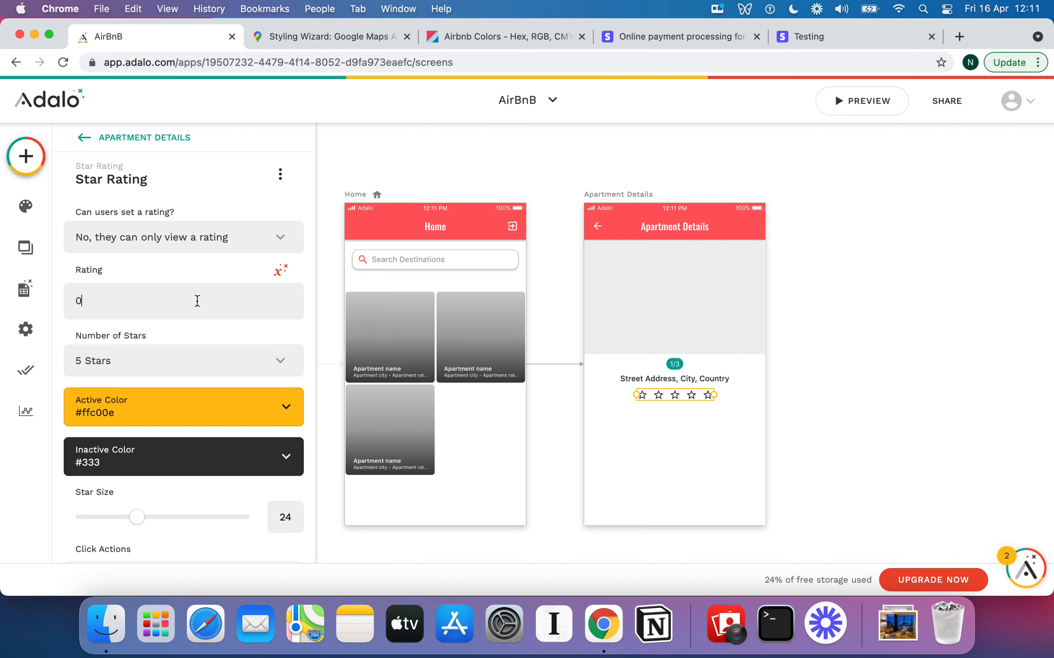
pyautogui.click(198, 300)
# Bind the star rating value to Current Apartment > Rating
pyautogui.click(280, 273)
pyautogui.moveTo(299, 315)
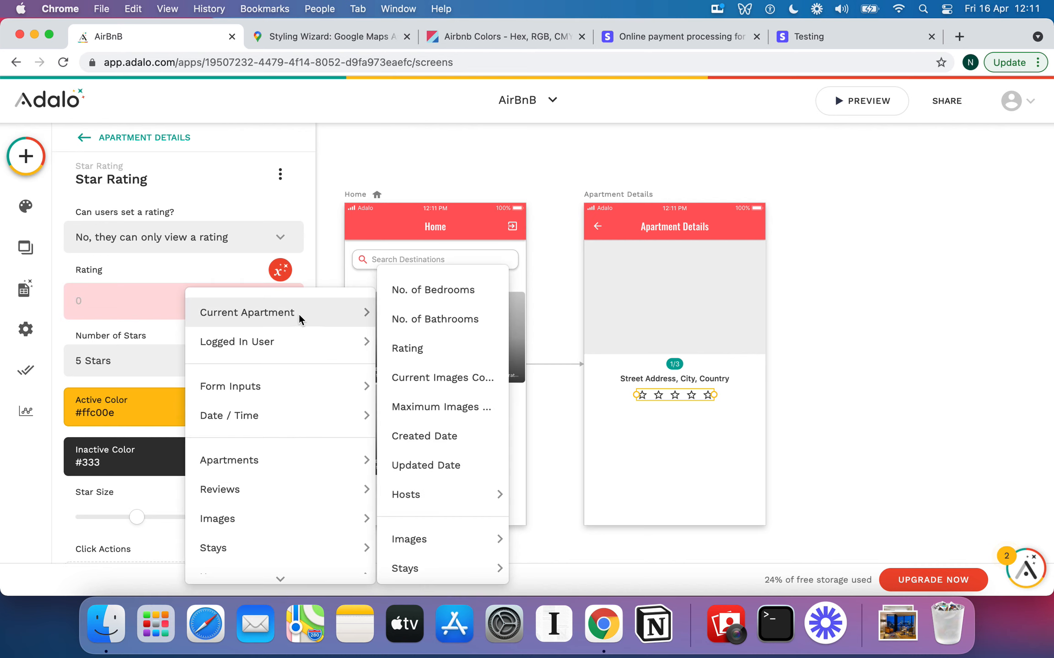
pyautogui.click(454, 346)
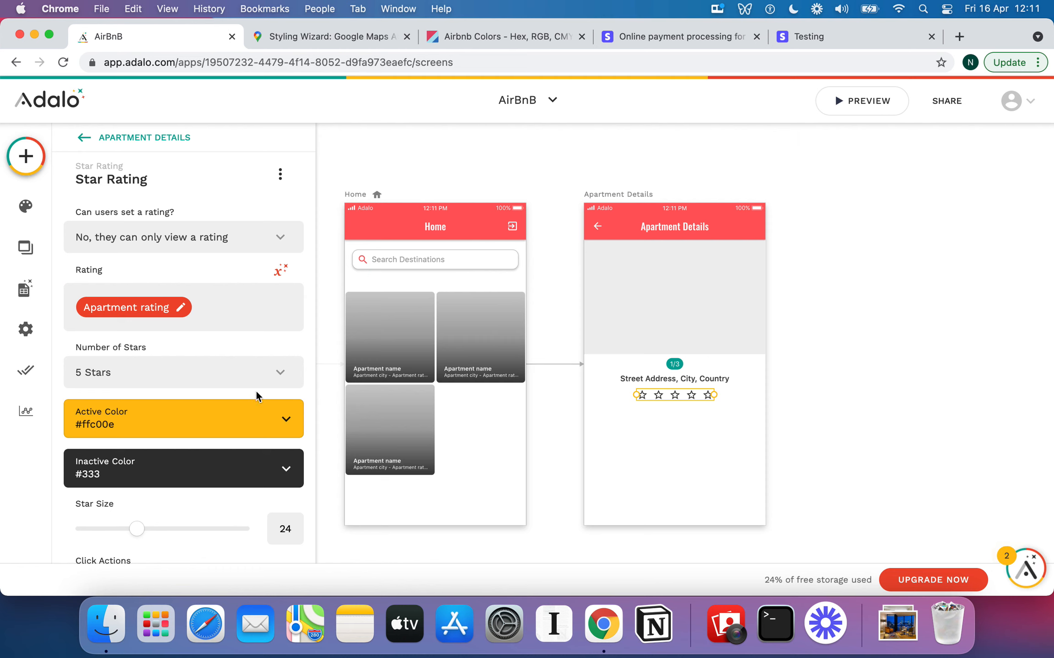
pyautogui.scroll(-2, 256, 390)
pyautogui.click(178, 276)
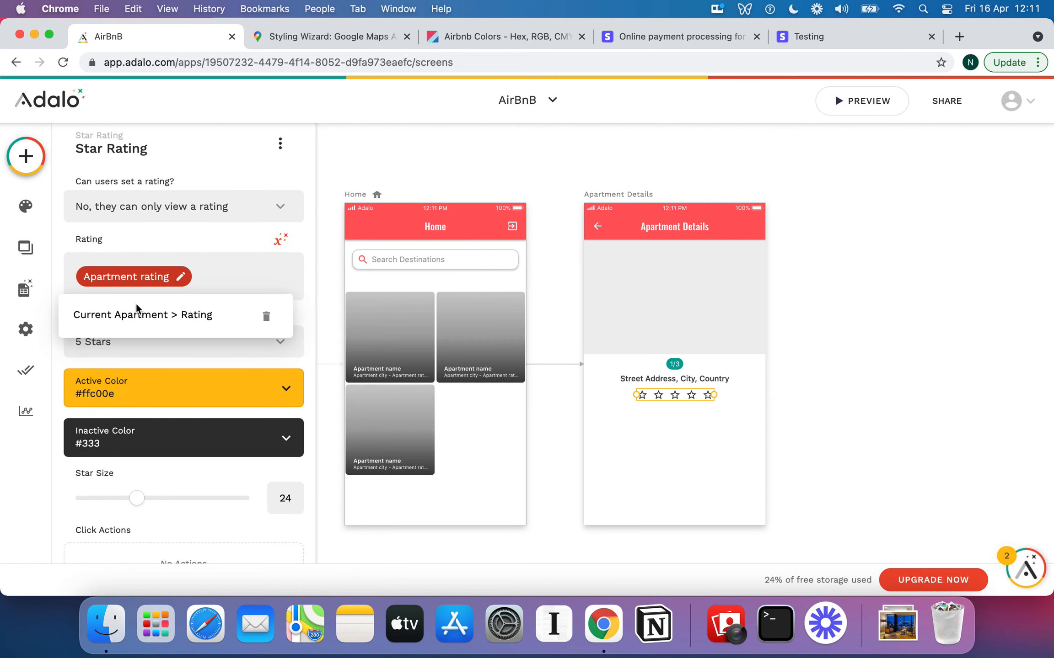
pyautogui.click(203, 269)
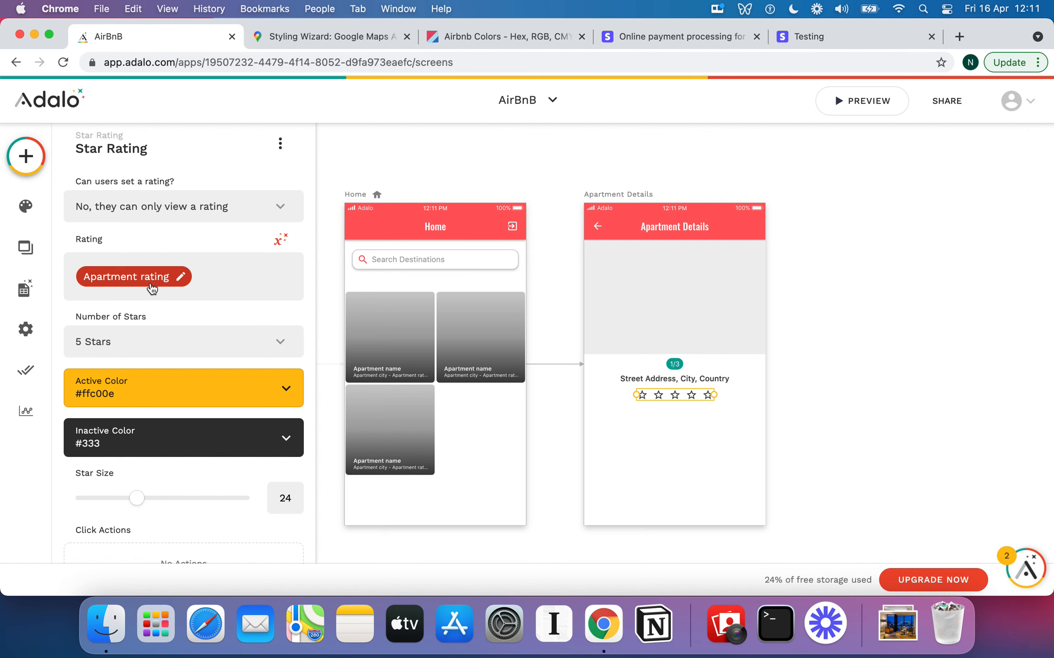
pyautogui.scroll(-4, 142, 288)
pyautogui.scroll(-1, 230, 281)
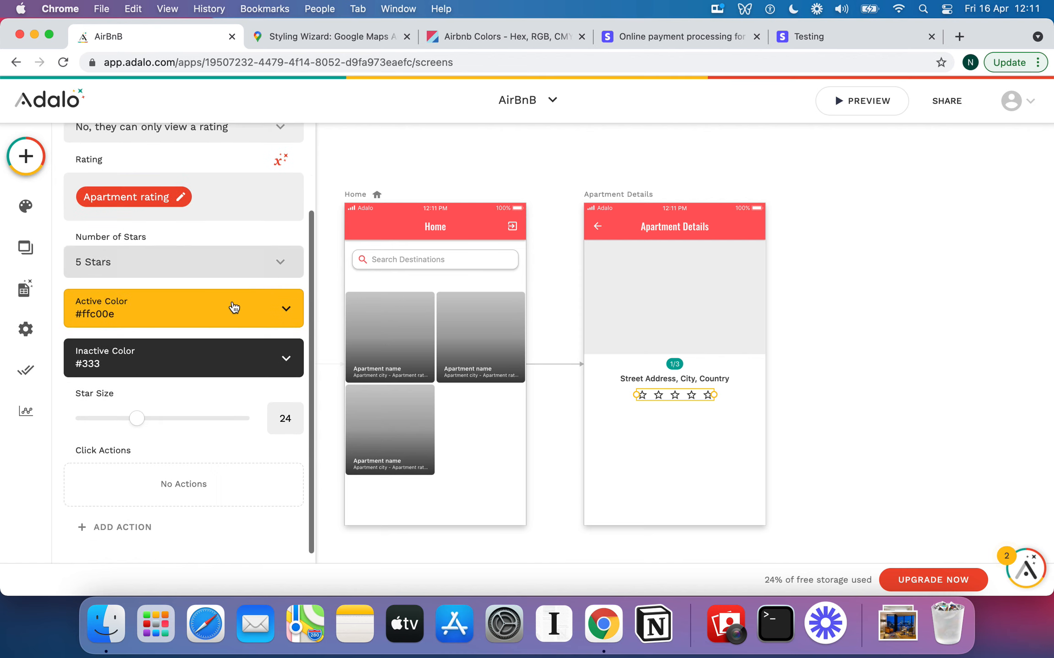
# Set the filled-star Active Color to Primary red and return to Apartment Details
pyautogui.click(285, 308)
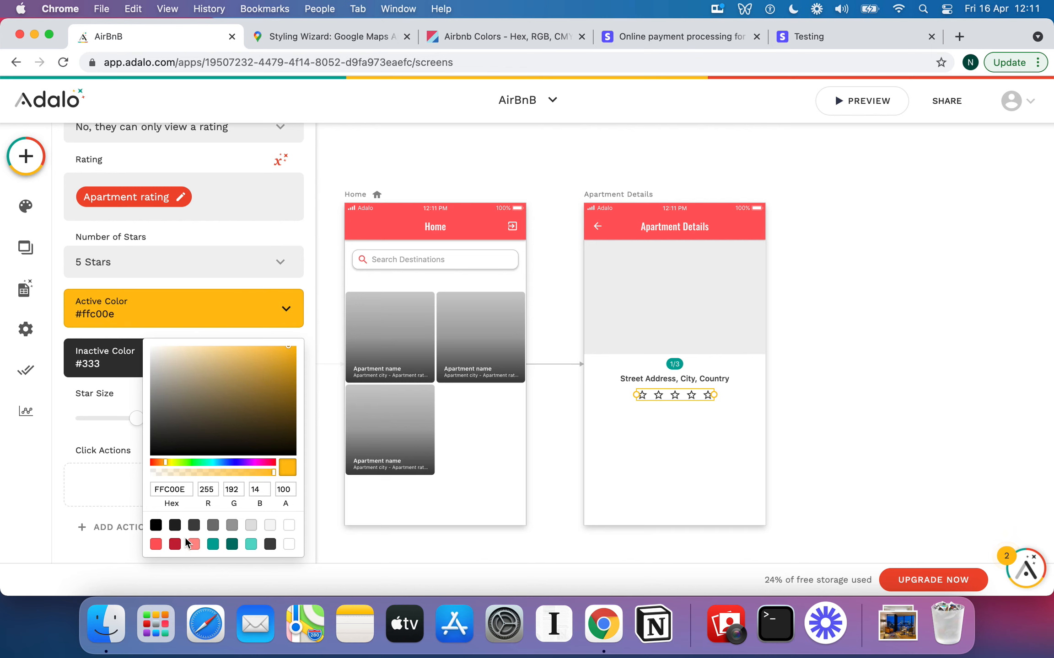
pyautogui.click(156, 544)
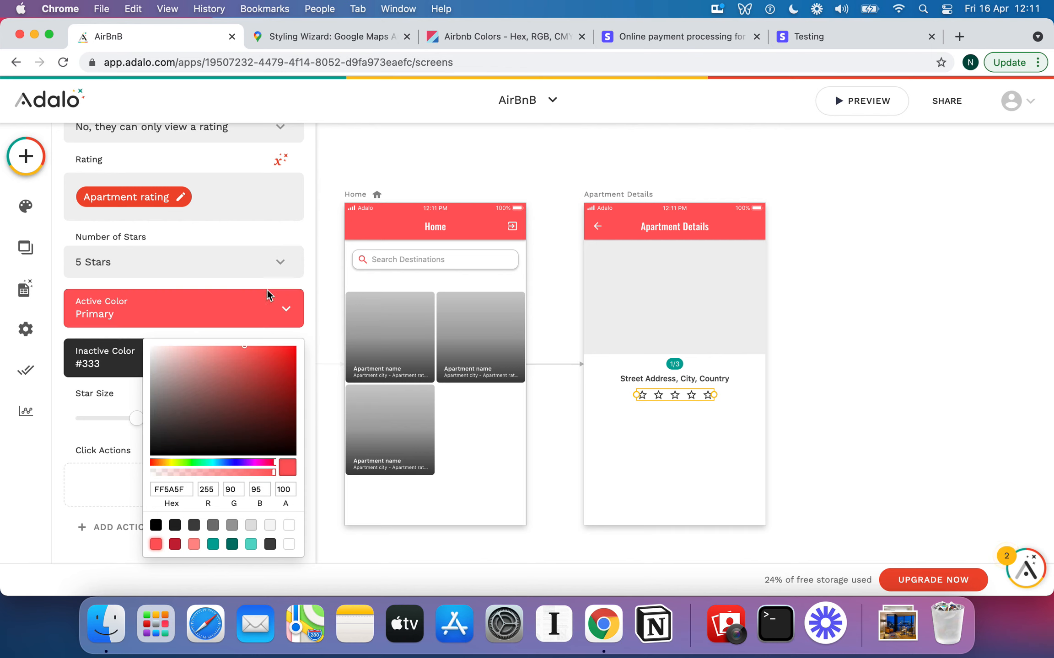
pyautogui.click(118, 370)
pyautogui.scroll(-1, 237, 378)
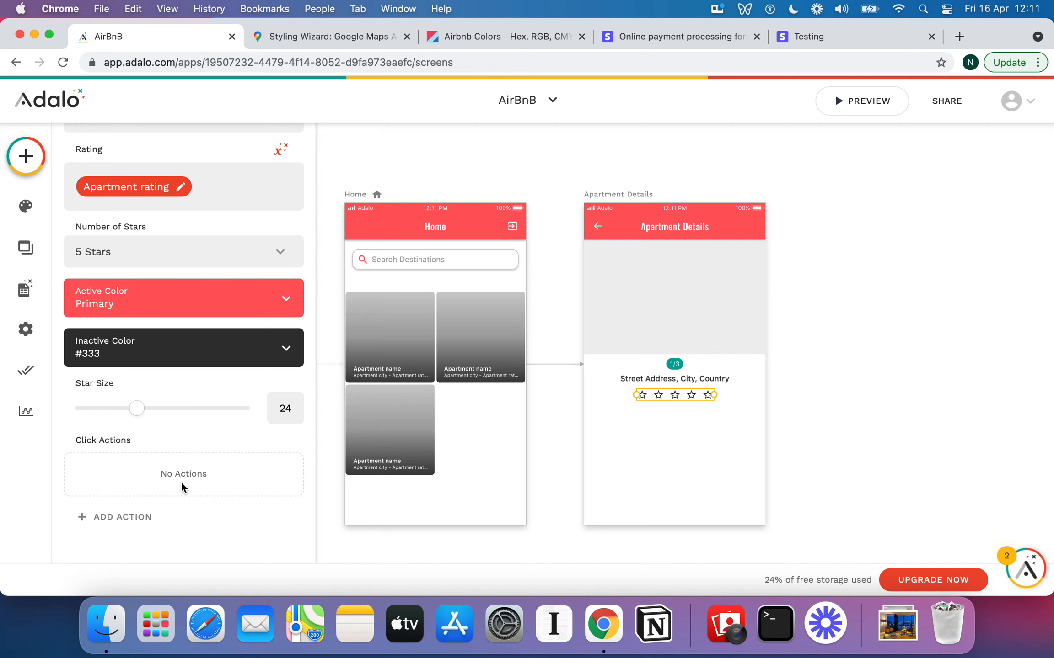
pyautogui.scroll(5, 181, 481)
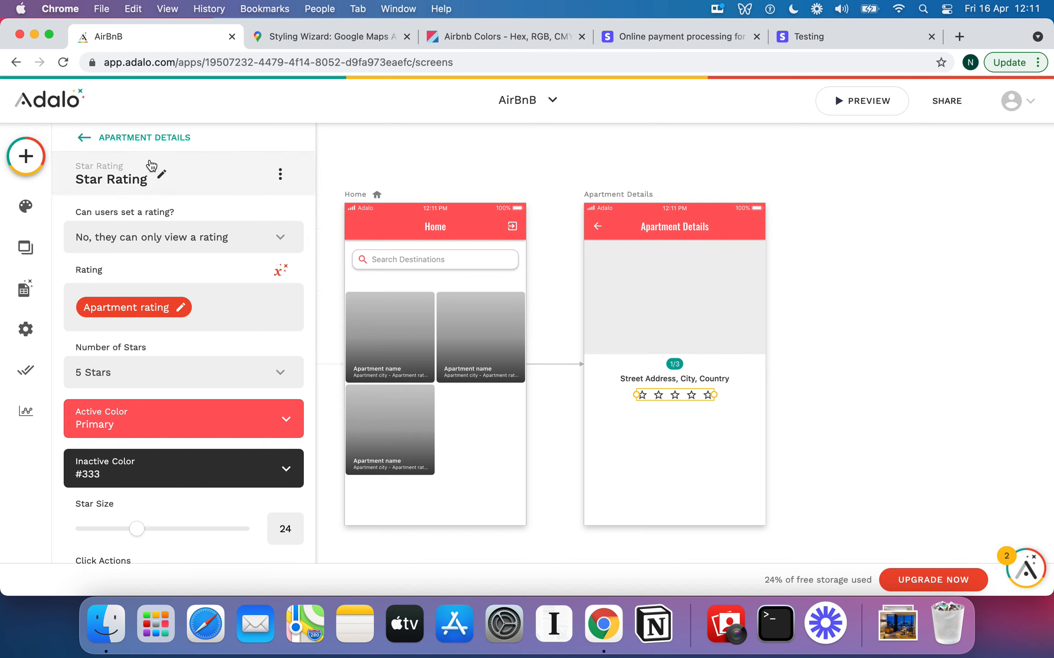
pyautogui.click(132, 136)
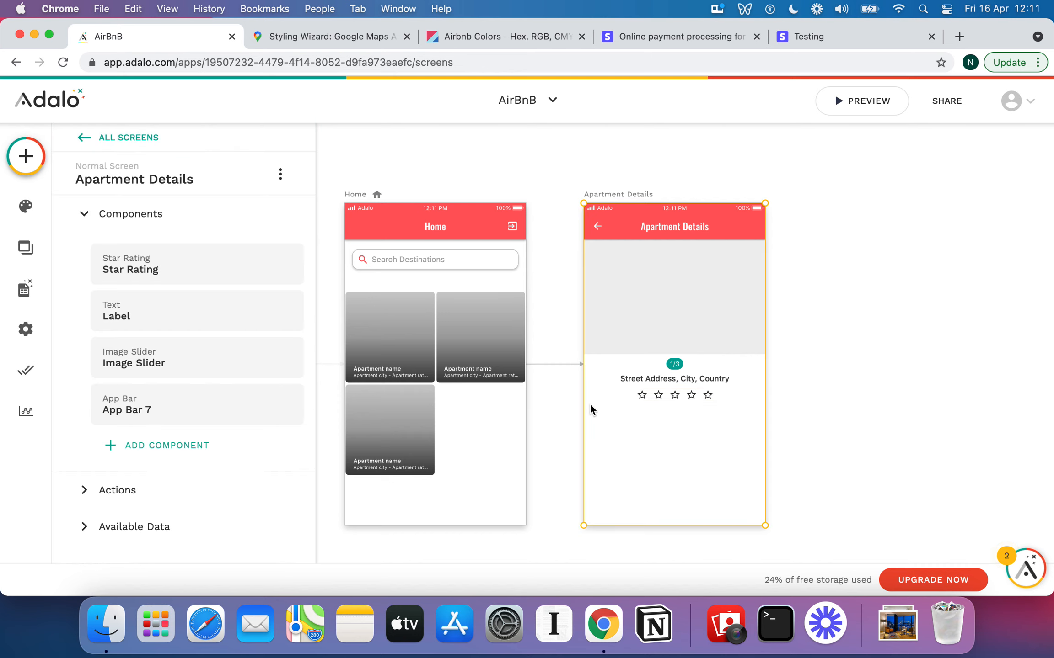
# Place a text element under the stars reading 'Details'
pyautogui.click(741, 451)
pyautogui.click(25, 156)
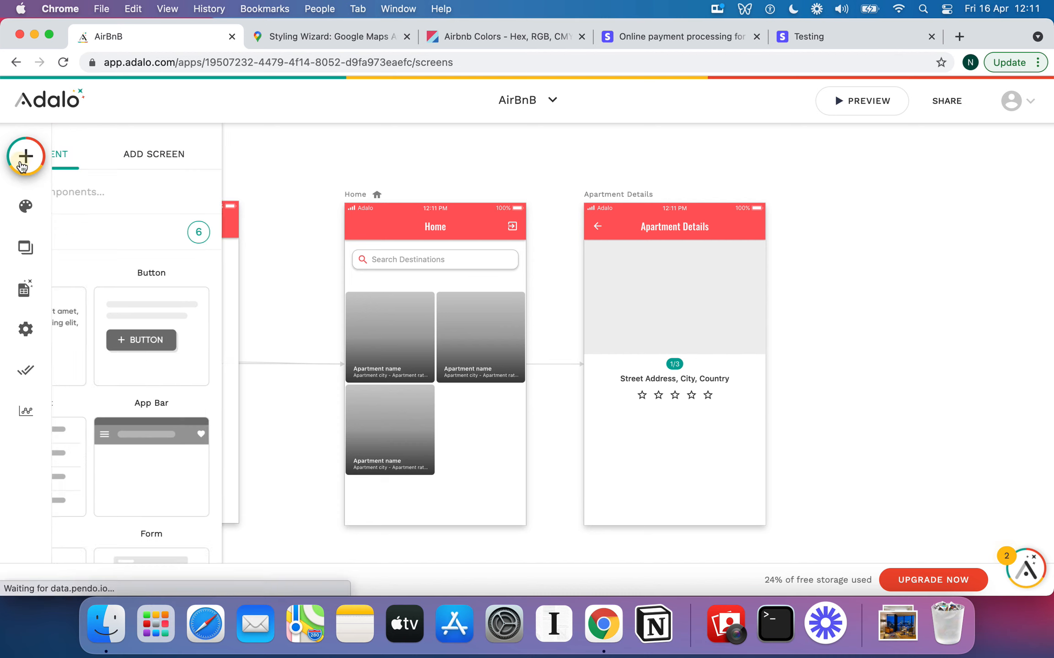
pyautogui.moveTo(134, 336); pyautogui.dragTo(615, 421)
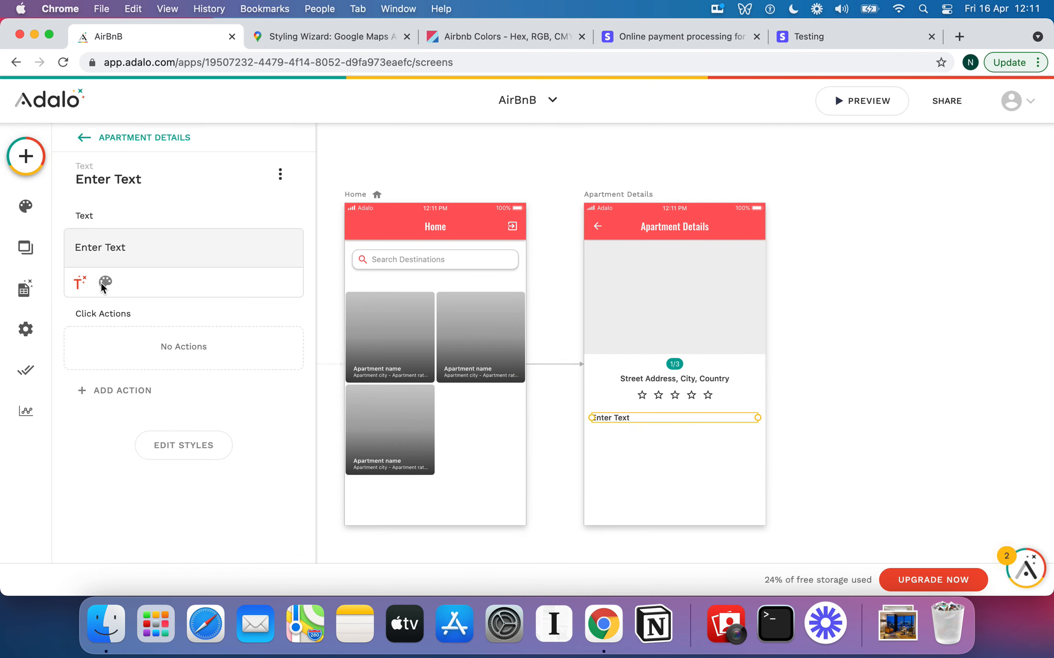
pyautogui.tripleClick(110, 255)
pyautogui.write('Details')
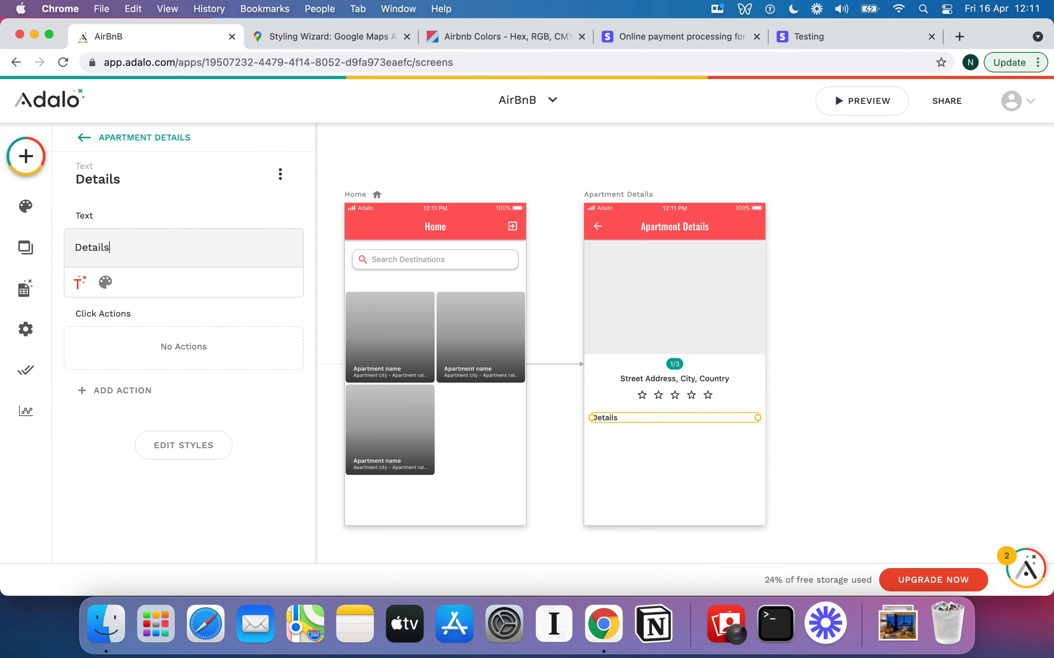
# Set the Details text to font size 22 and narrow its text box
pyautogui.click(106, 281)
pyautogui.click(267, 282)
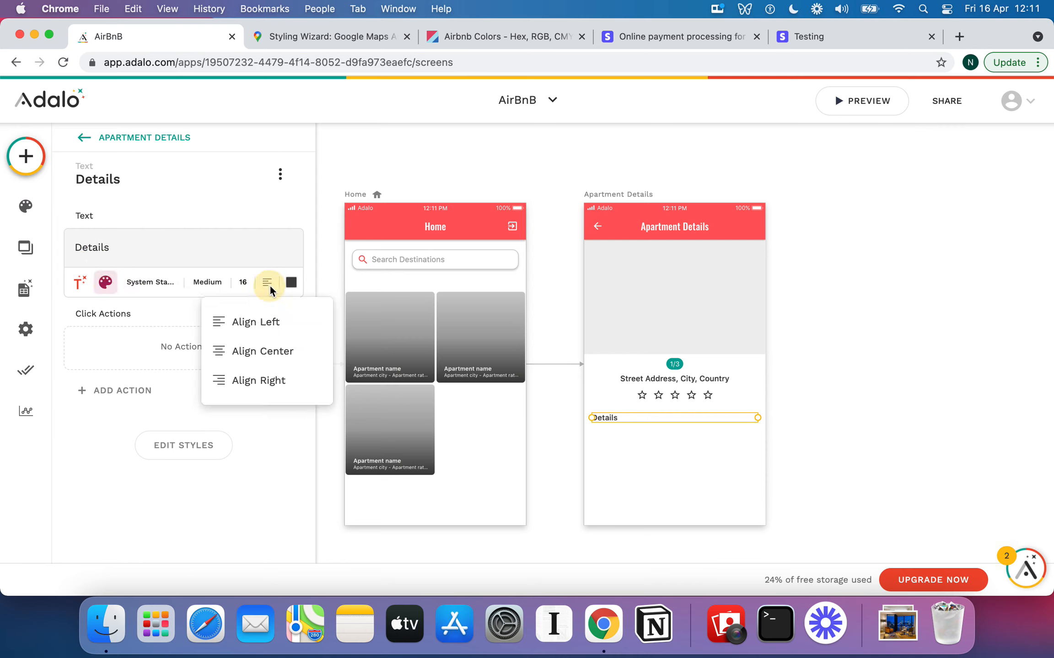
pyautogui.click(243, 283)
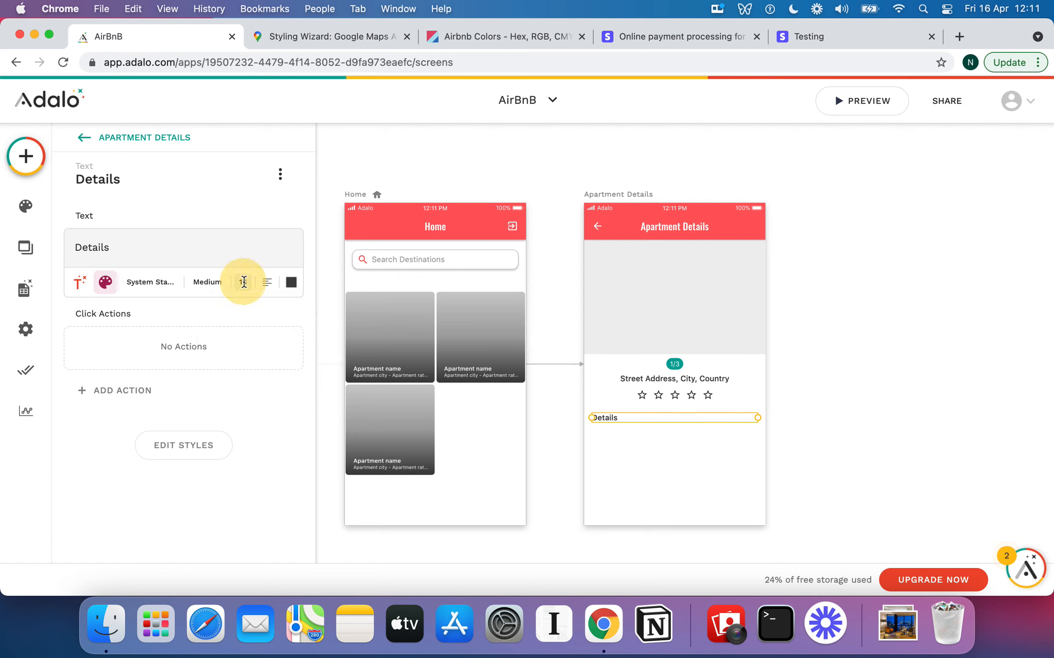
pyautogui.write('22')
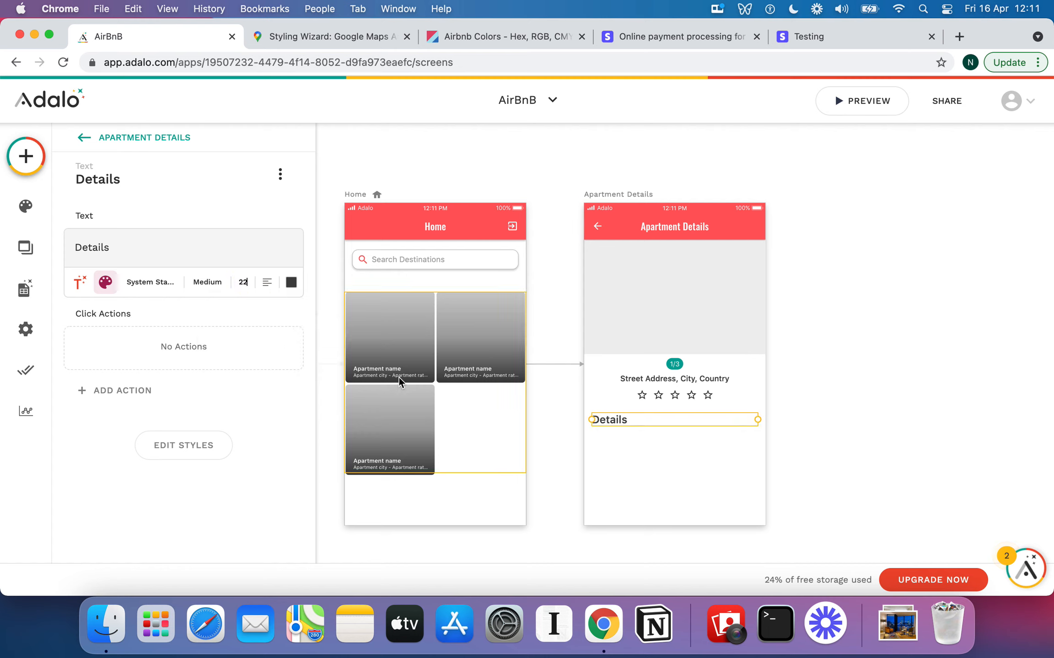
pyautogui.moveTo(764, 423); pyautogui.dragTo(655, 421)
pyautogui.click(687, 435)
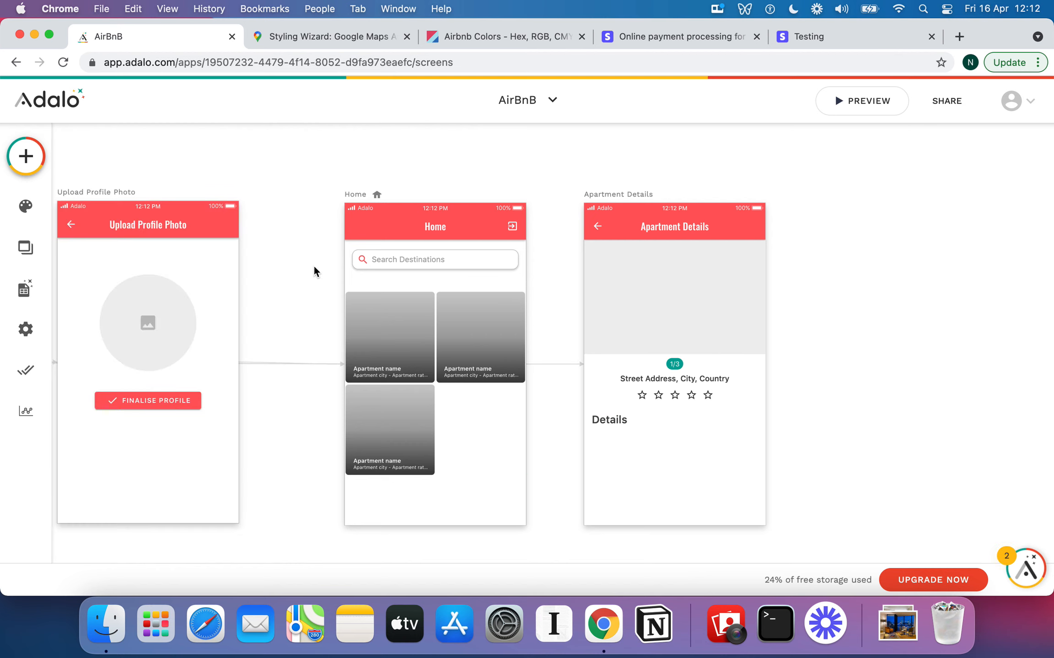
pyautogui.click(25, 156)
# Place another text element below Details and delete its Enter Text placeholder
pyautogui.moveTo(156, 322); pyautogui.dragTo(616, 442)
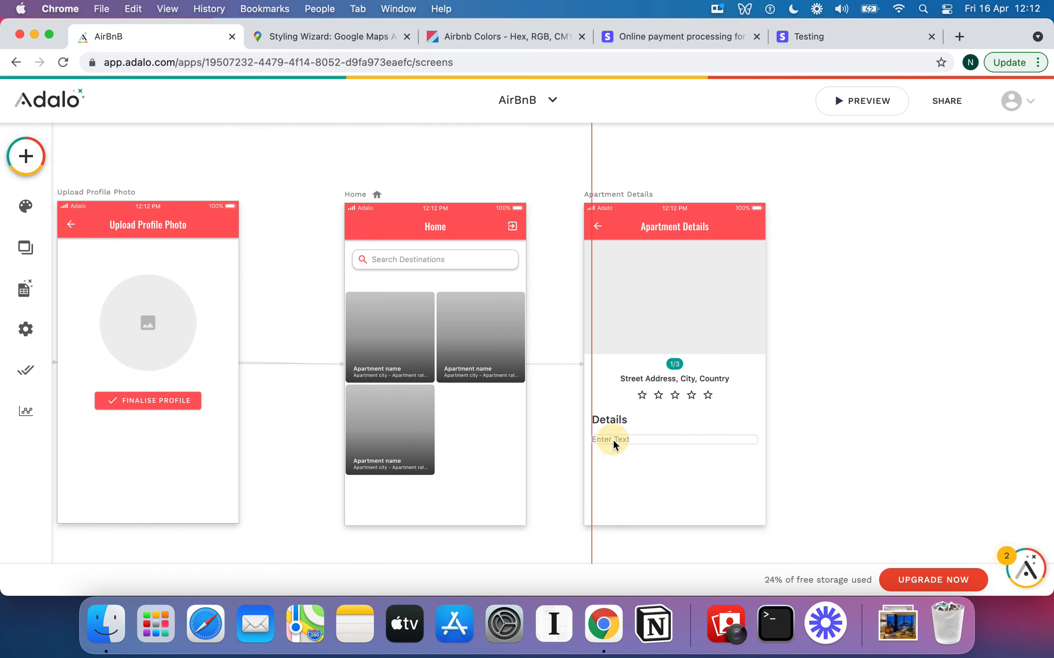
pyautogui.tripleClick(129, 242)
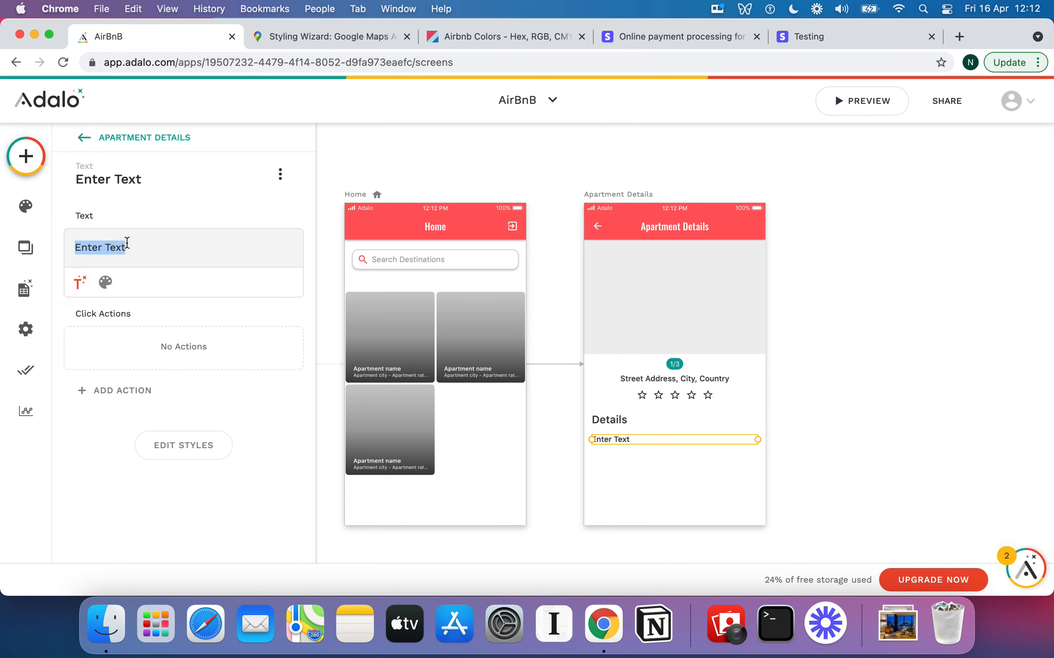
pyautogui.click(151, 244)
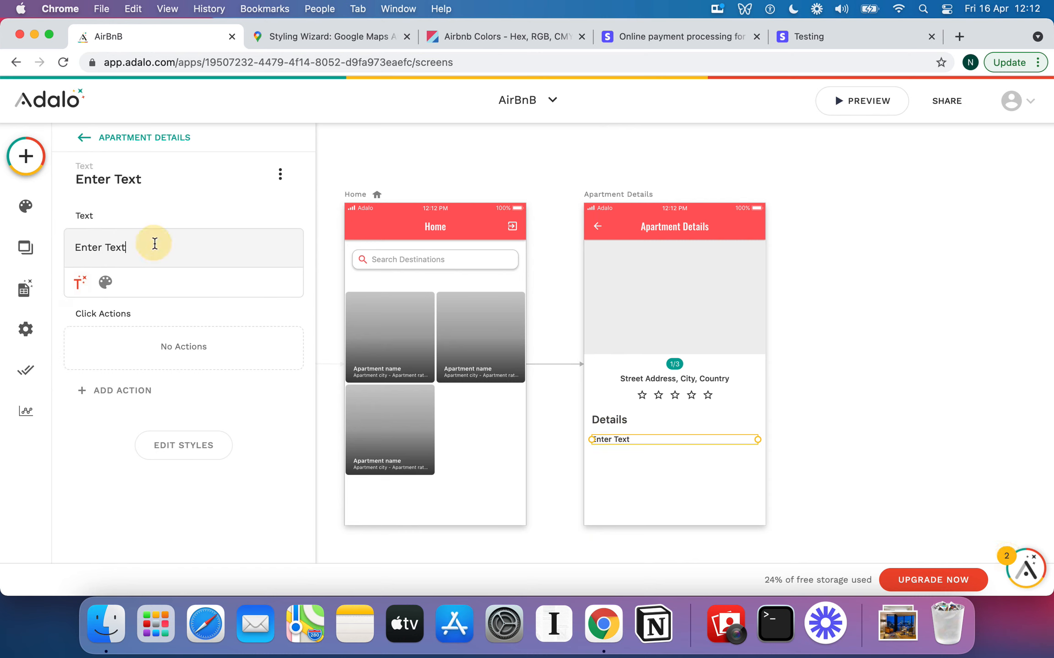
pyautogui.press('BackSpace')
pyautogui.press('BackSpace')
pyautogui.press('BackSpace')
pyautogui.press('BackSpace')
pyautogui.press('BackSpace')
pyautogui.press('BackSpace')
pyautogui.press('BackSpace')
pyautogui.press('BackSpace')
pyautogui.press('BackSpace')
pyautogui.press('BackSpace')
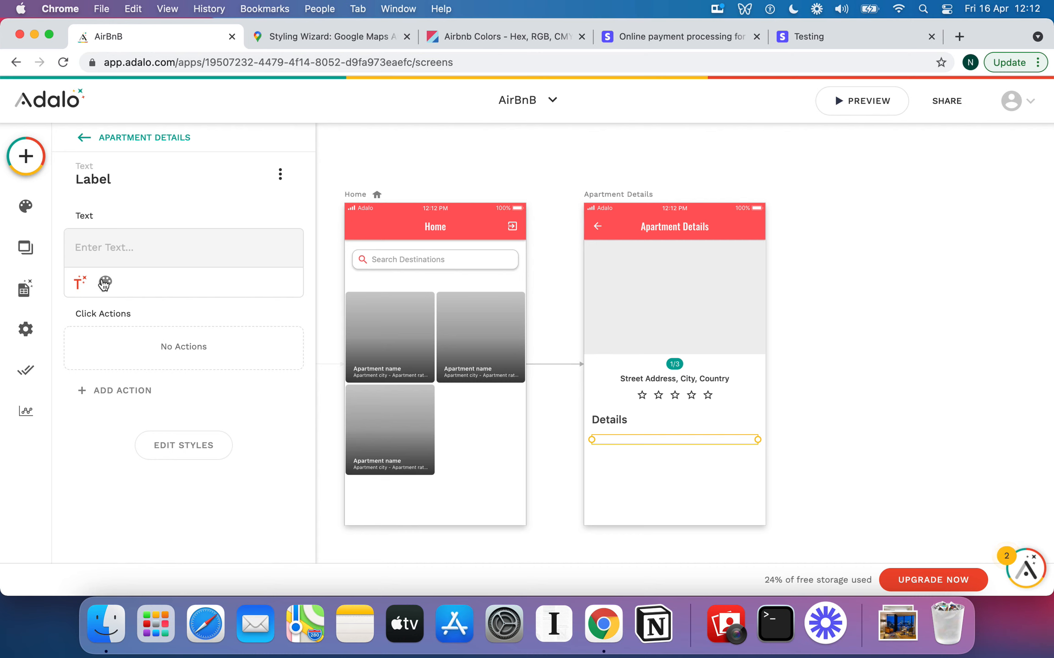
pyautogui.click(78, 282)
pyautogui.moveTo(174, 333)
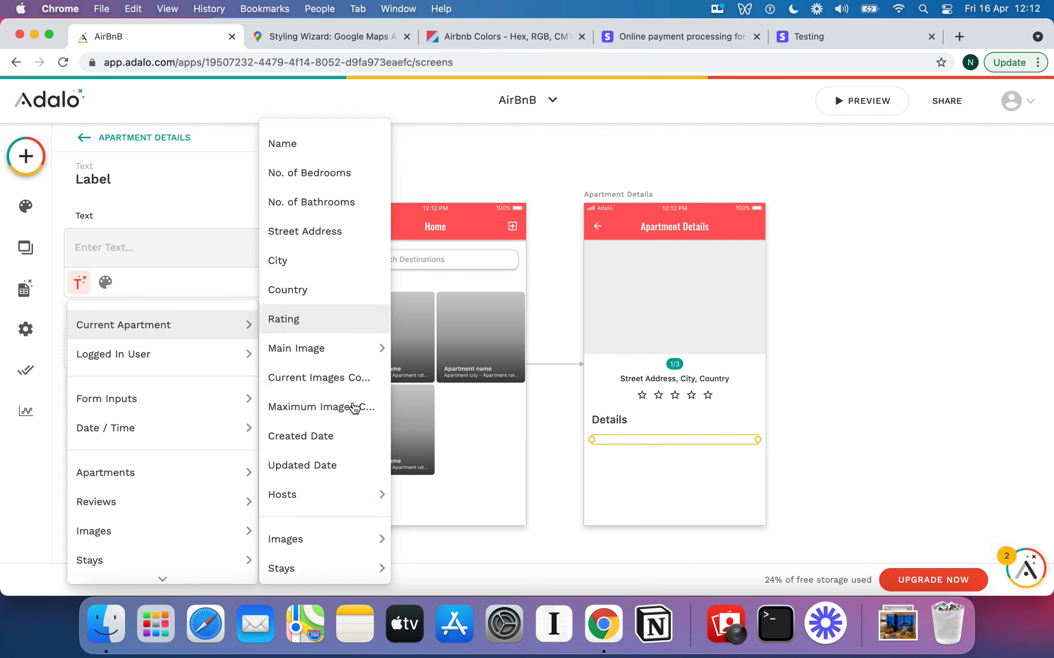
pyautogui.click(939, 393)
pyautogui.scroll(-5, 939, 393)
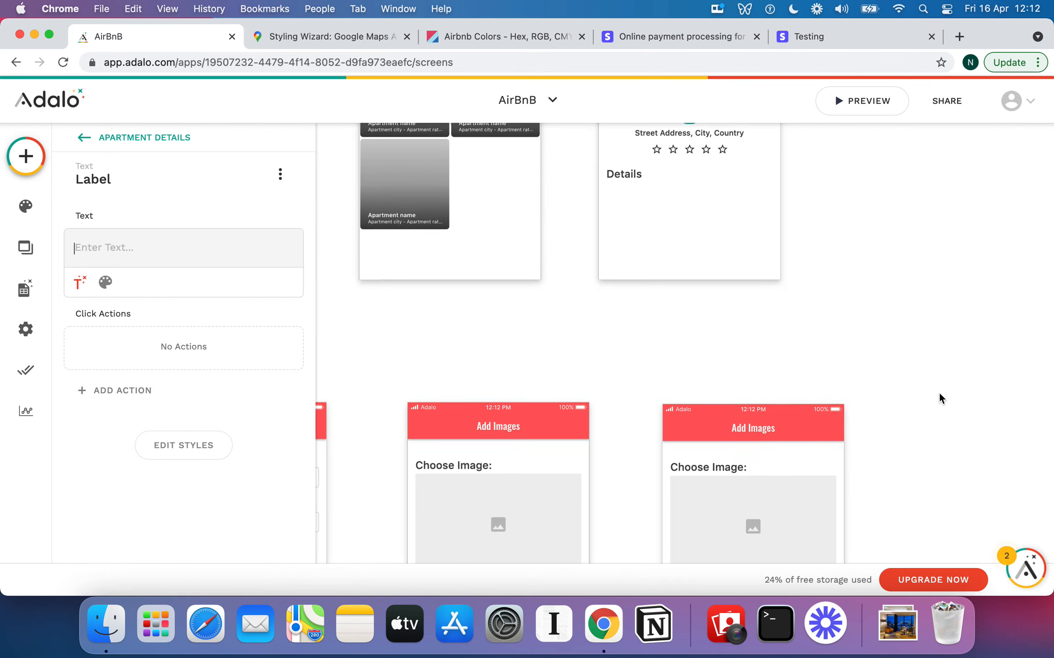
# Switch to the Database view and expand the Apartments collection to list its fields
pyautogui.scroll(-5, 939, 392)
pyautogui.hscroll(-5, 779, 468)
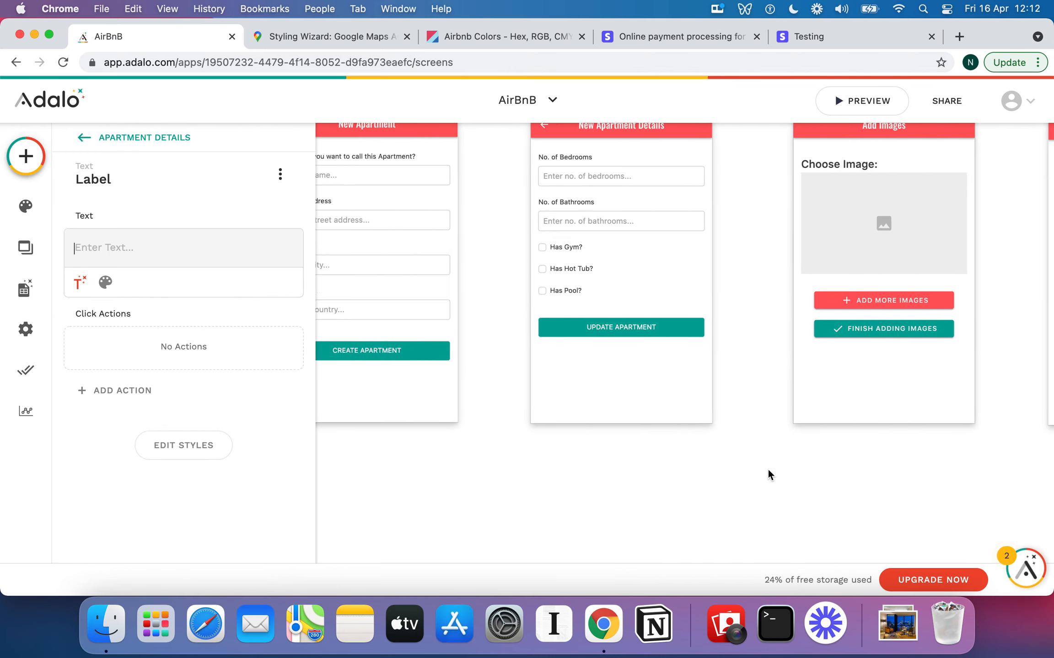
pyautogui.scroll(-5, 649, 406)
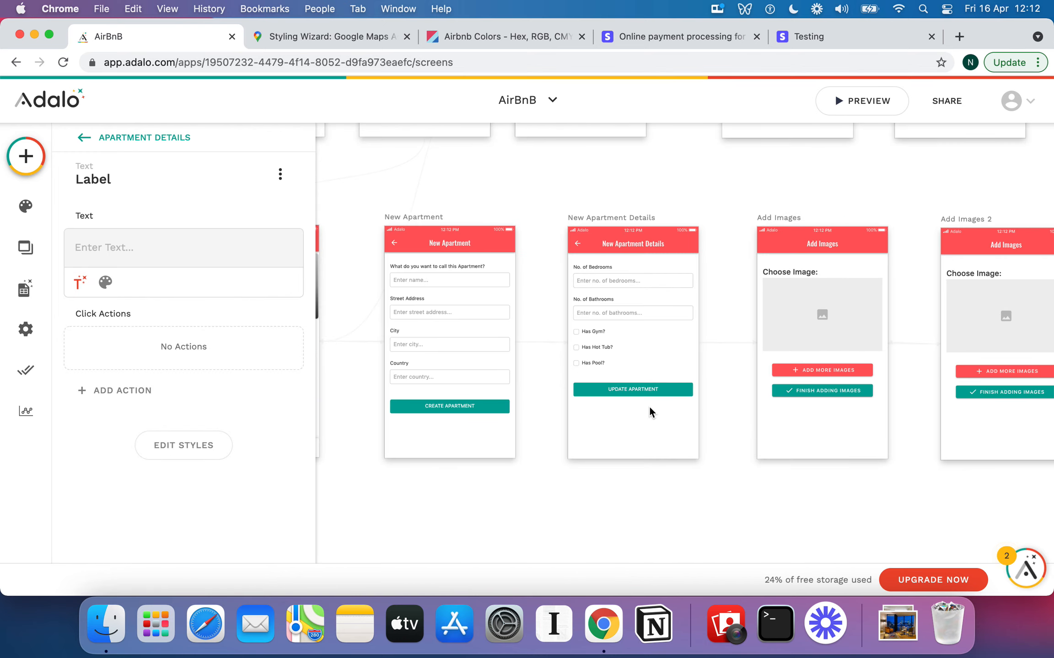
pyautogui.click(26, 288)
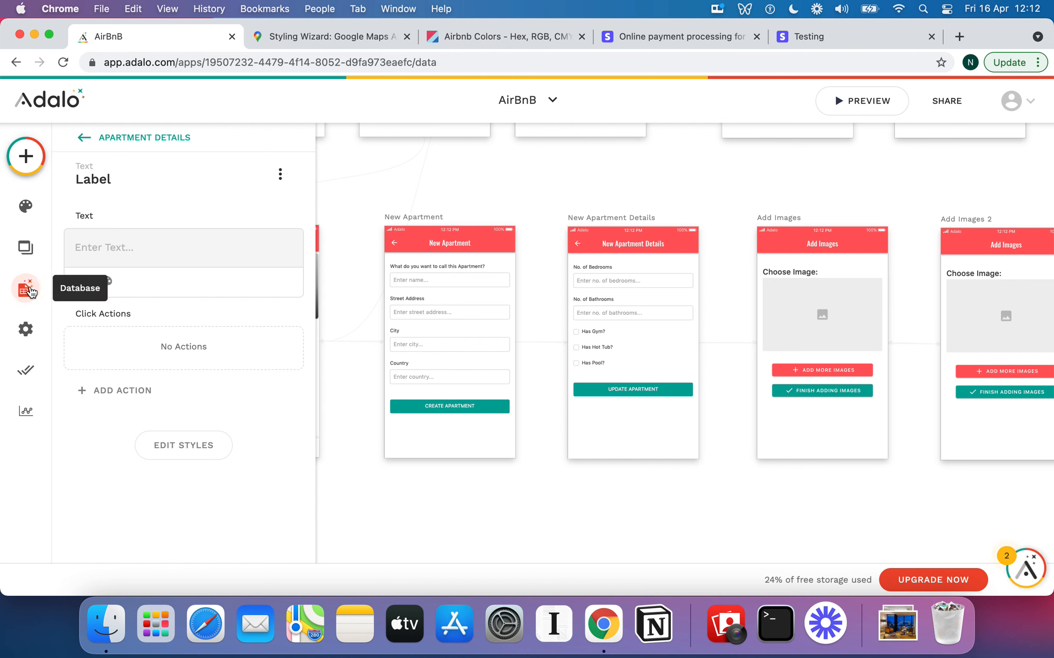
pyautogui.click(69, 275)
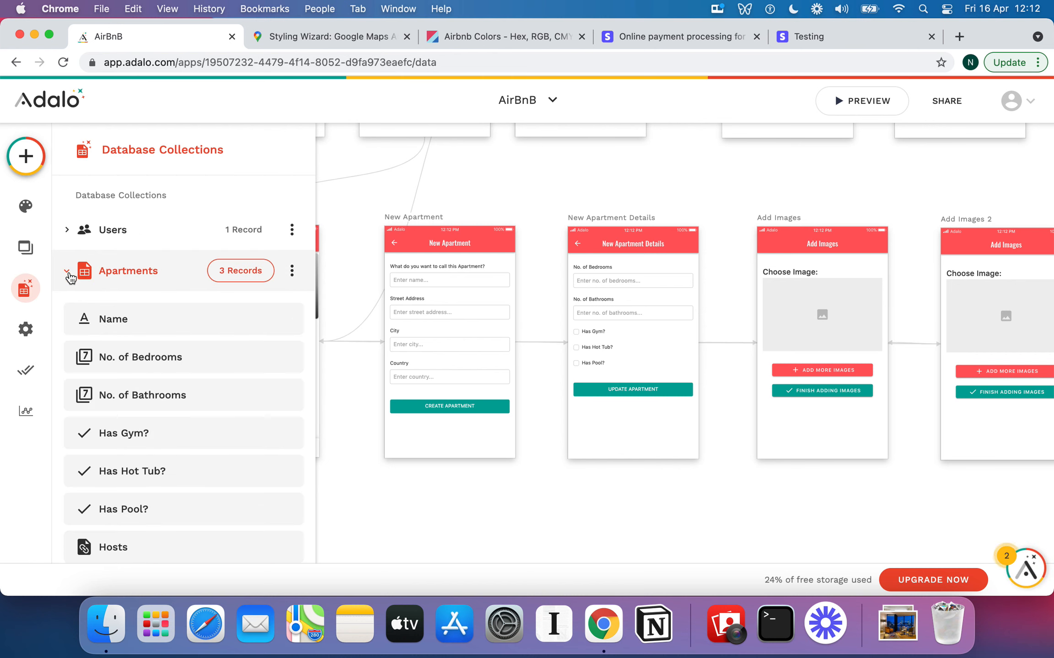
pyautogui.scroll(-5, 155, 363)
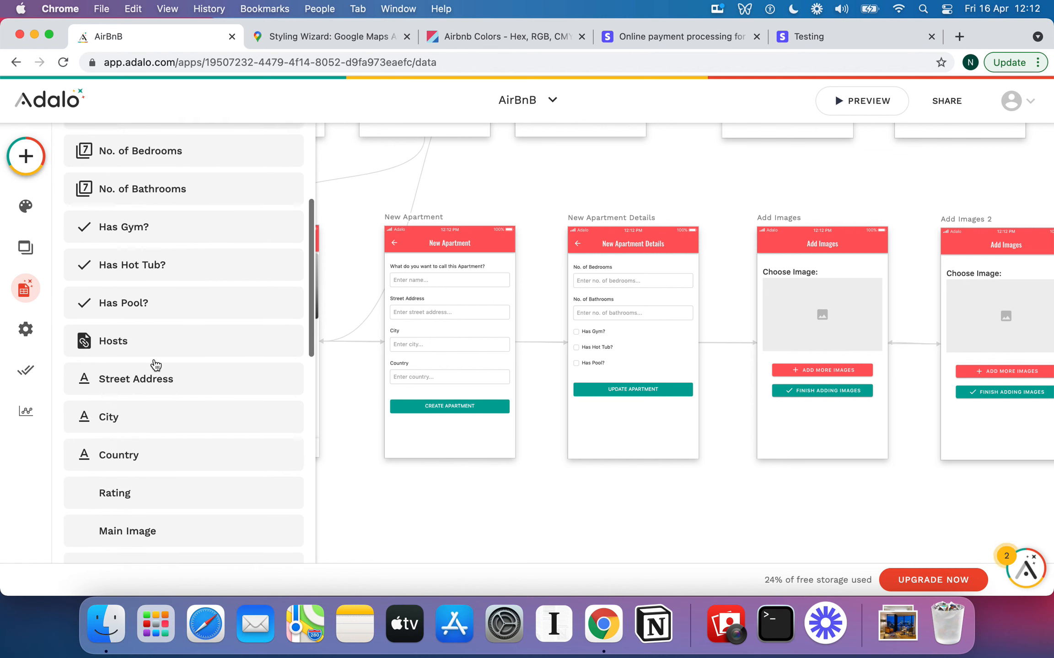
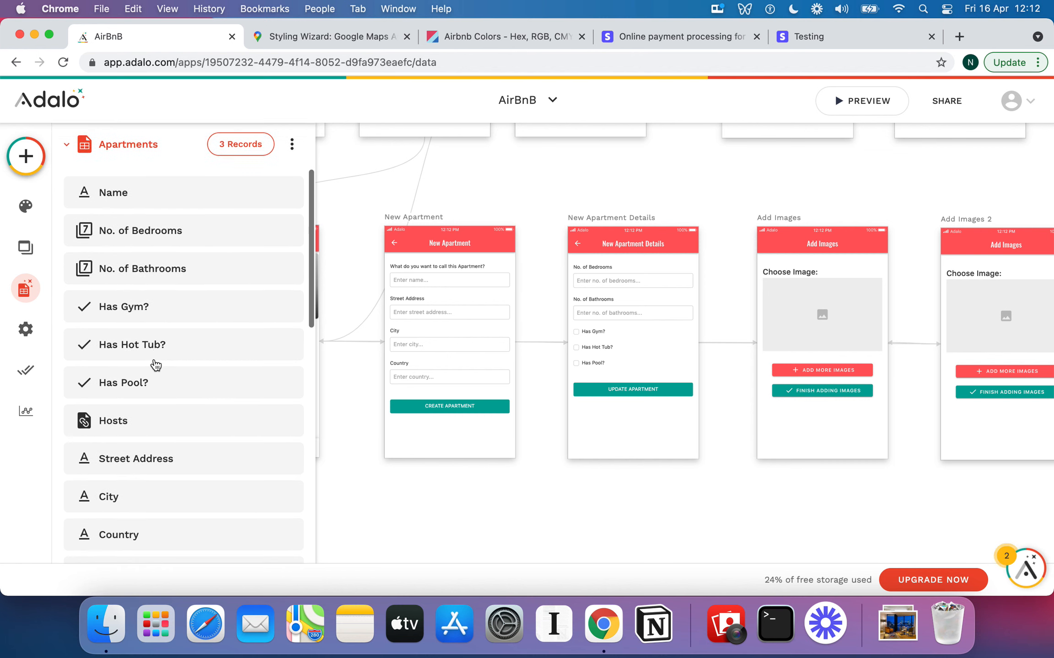
# Add a new Text-type property named Description to the Apartments collection and save it
pyautogui.scroll(-6, 155, 364)
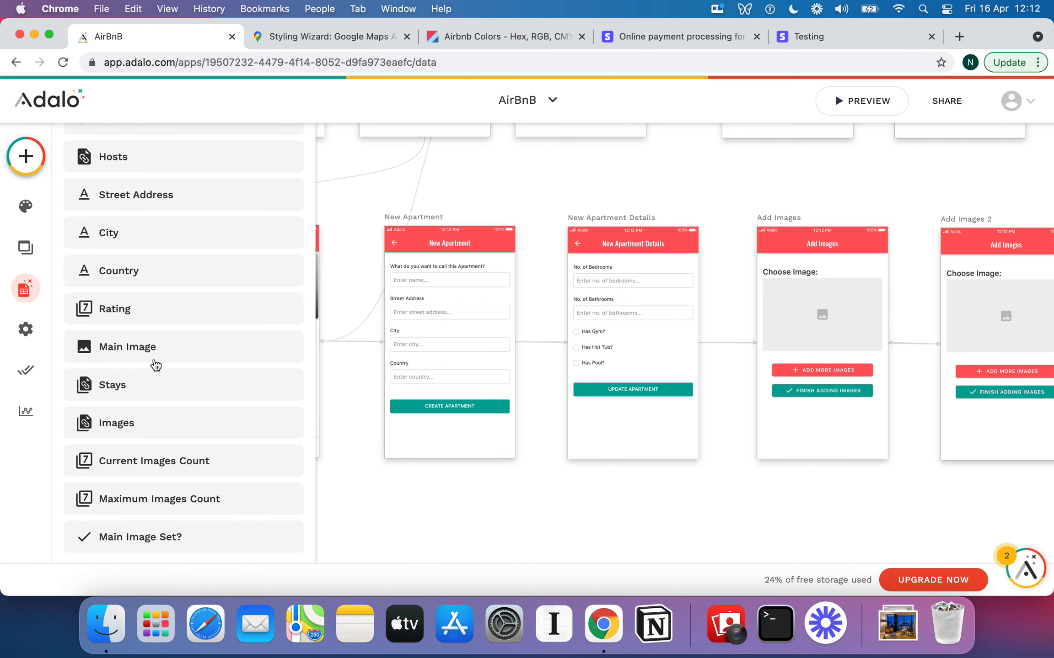
pyautogui.scroll(-3, 156, 365)
pyautogui.scroll(10, 156, 364)
pyautogui.scroll(-10, 156, 365)
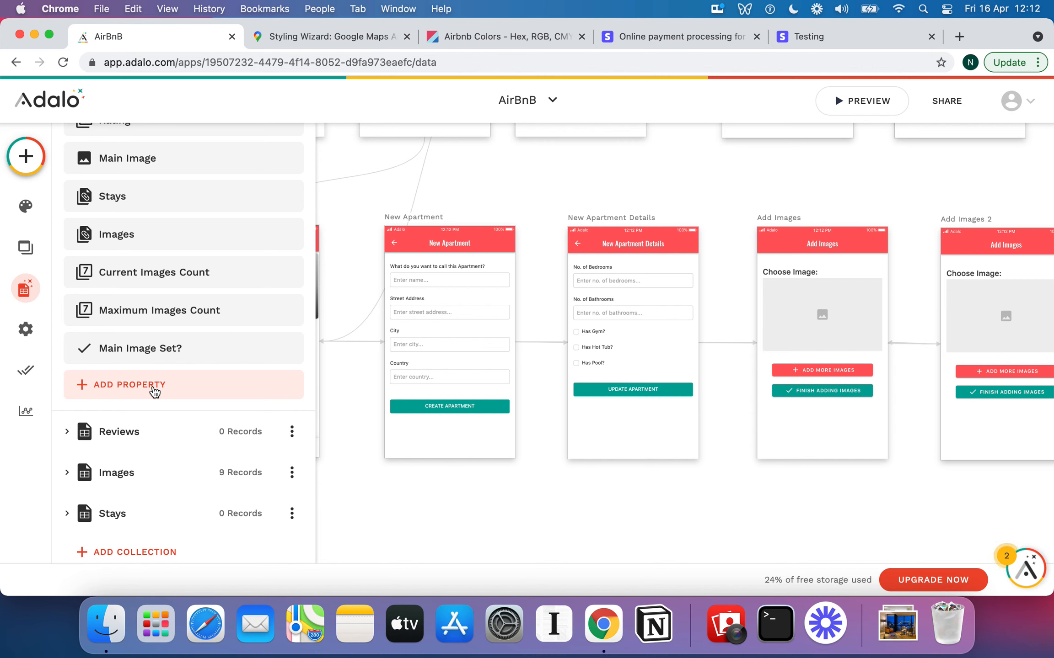
pyautogui.click(153, 387)
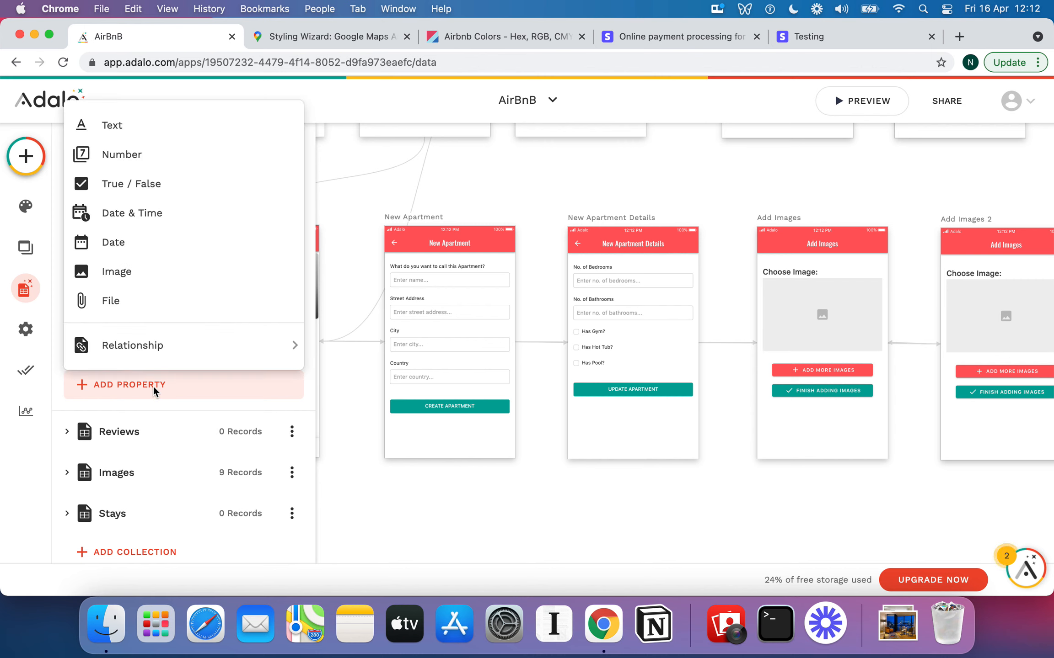
pyautogui.click(122, 132)
pyautogui.click(134, 487)
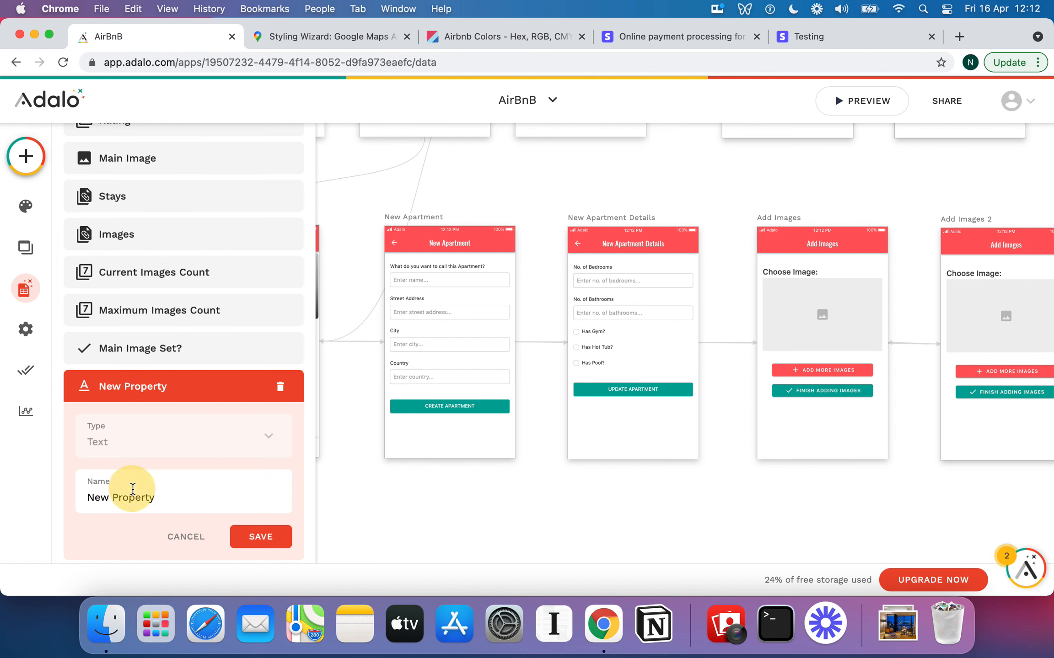
pyautogui.write('Description')
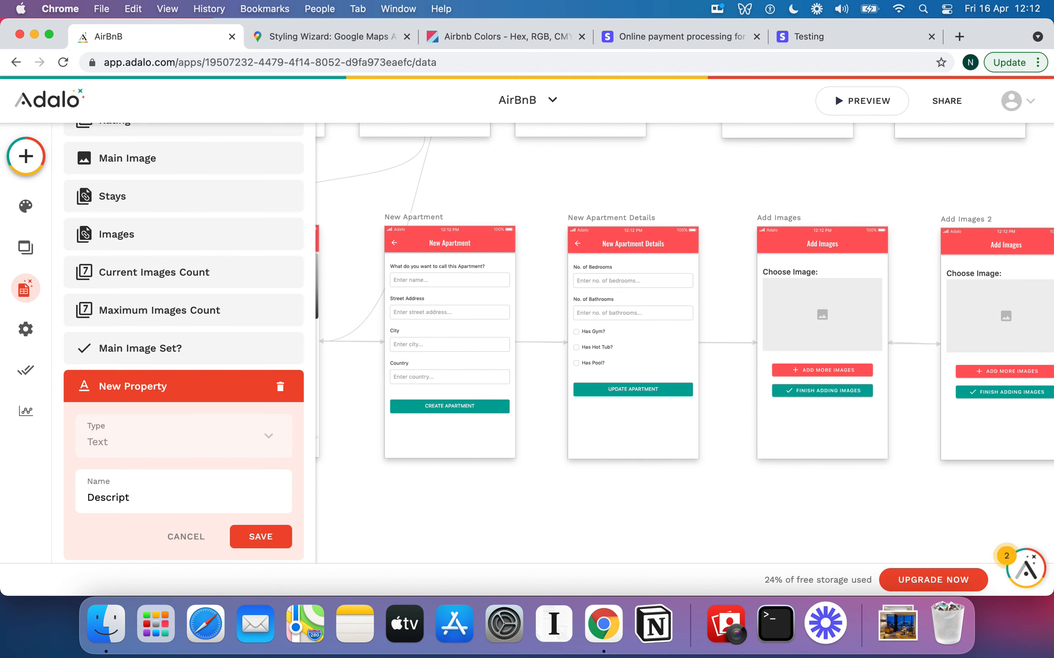
pyautogui.click(245, 533)
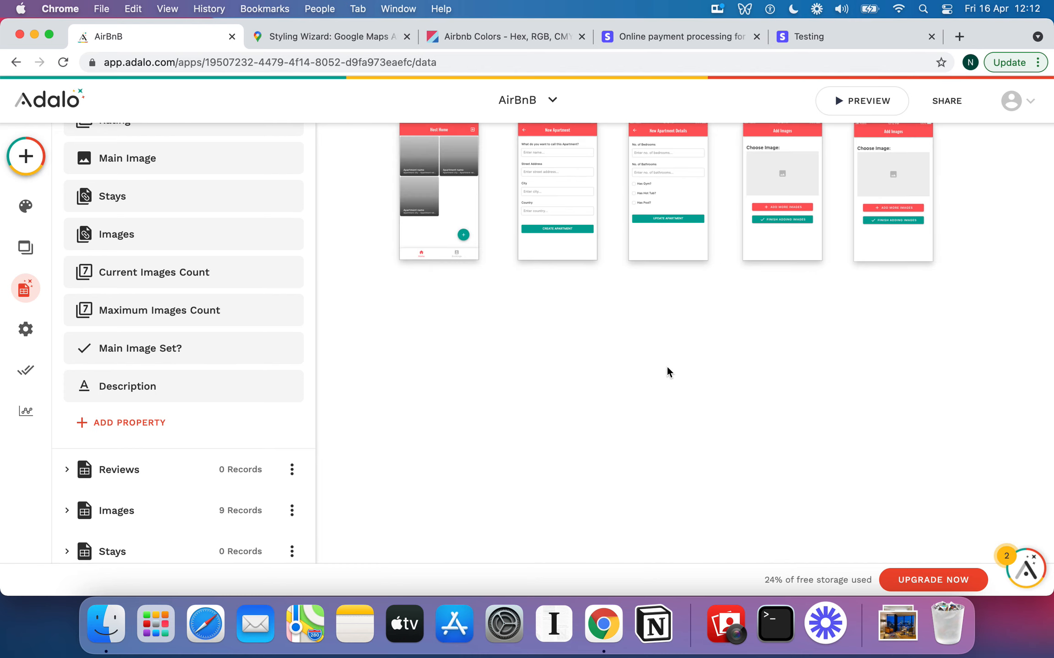
# Add Description as a visible field on the New Apartment Details form
pyautogui.scroll(5, 677, 335)
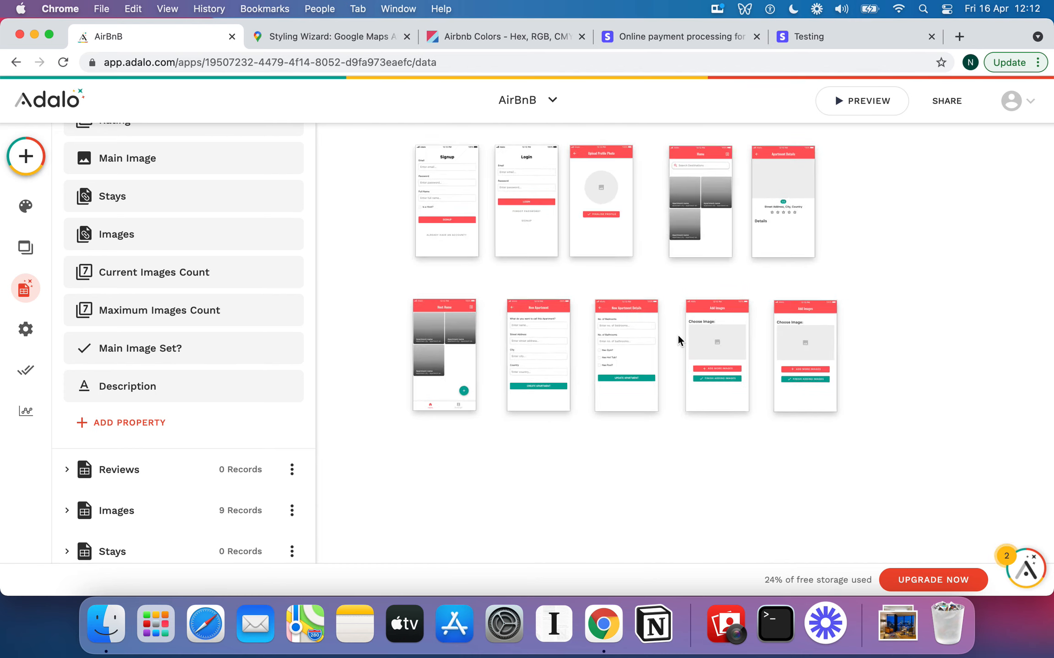
pyautogui.scroll(1, 677, 335)
pyautogui.click(558, 362)
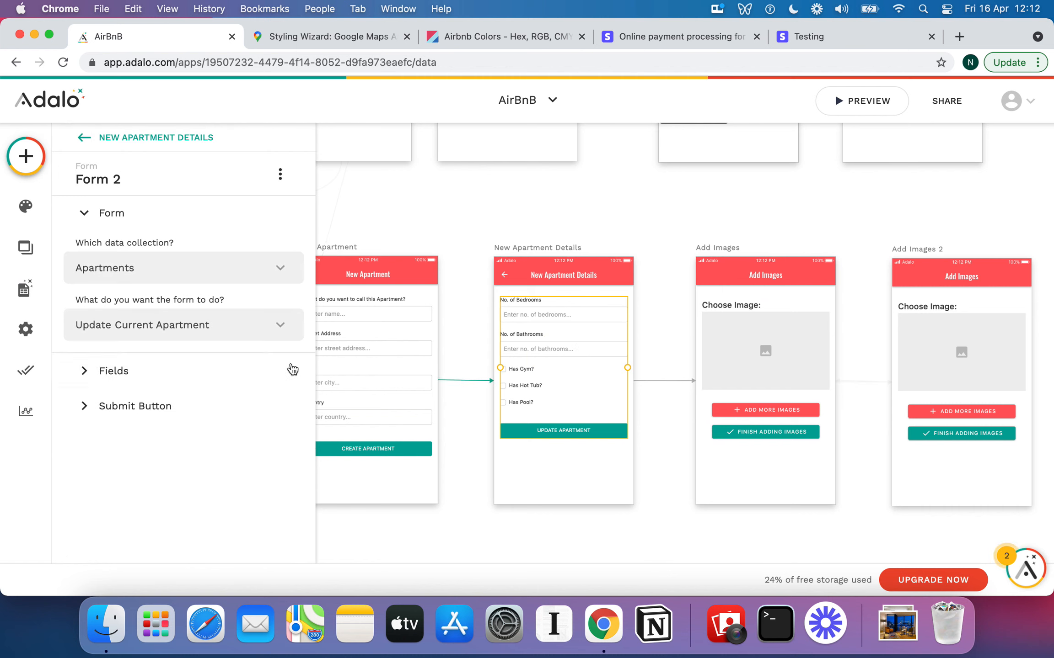
pyautogui.click(111, 371)
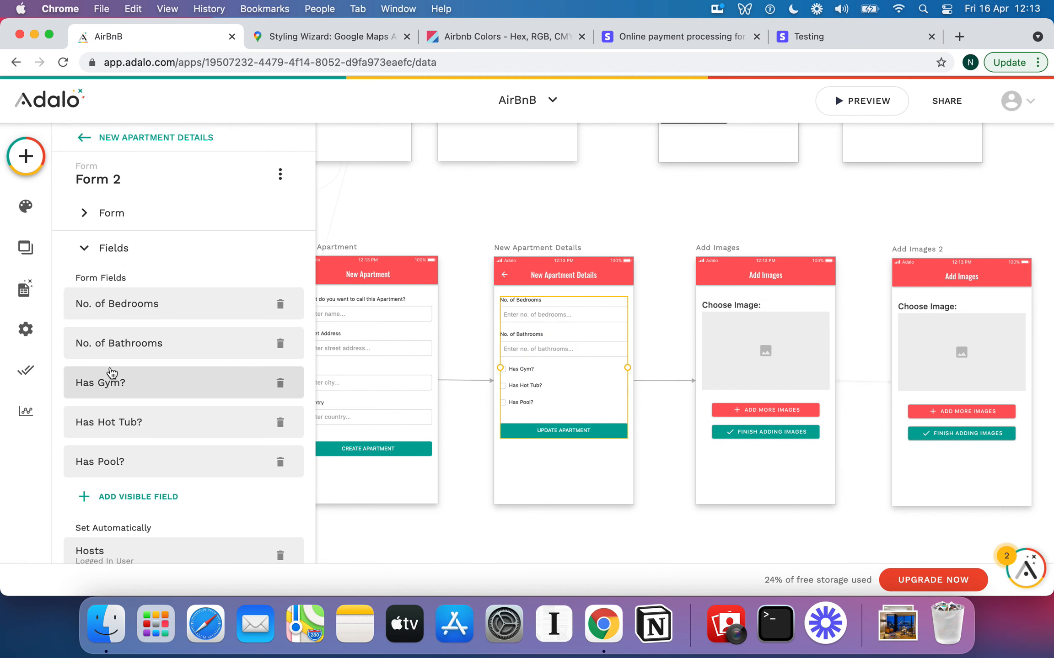
pyautogui.click(146, 497)
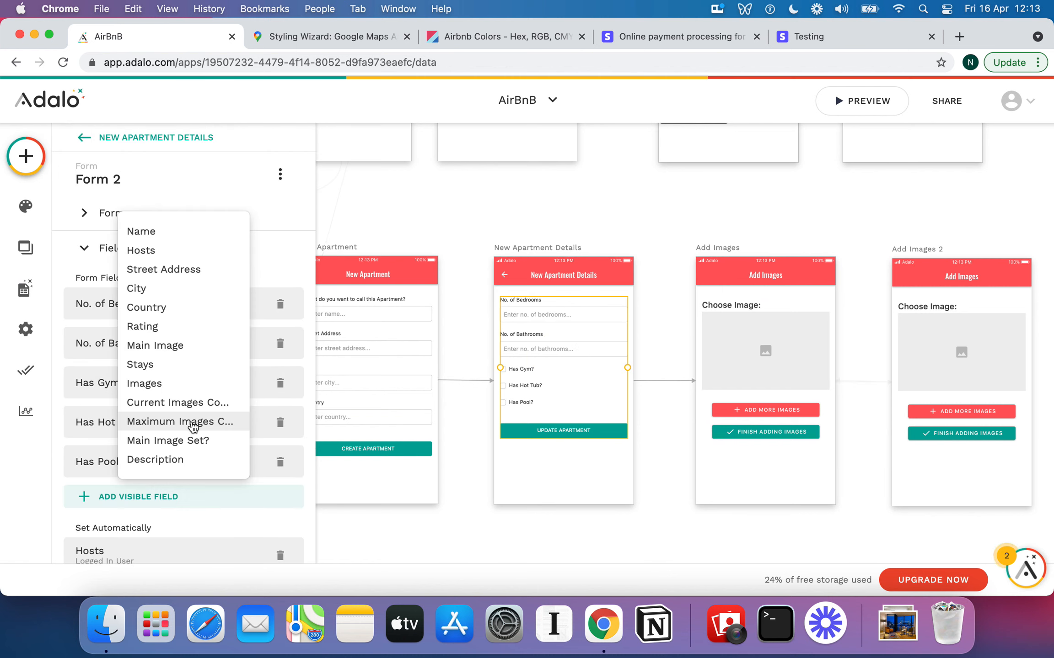
pyautogui.click(184, 457)
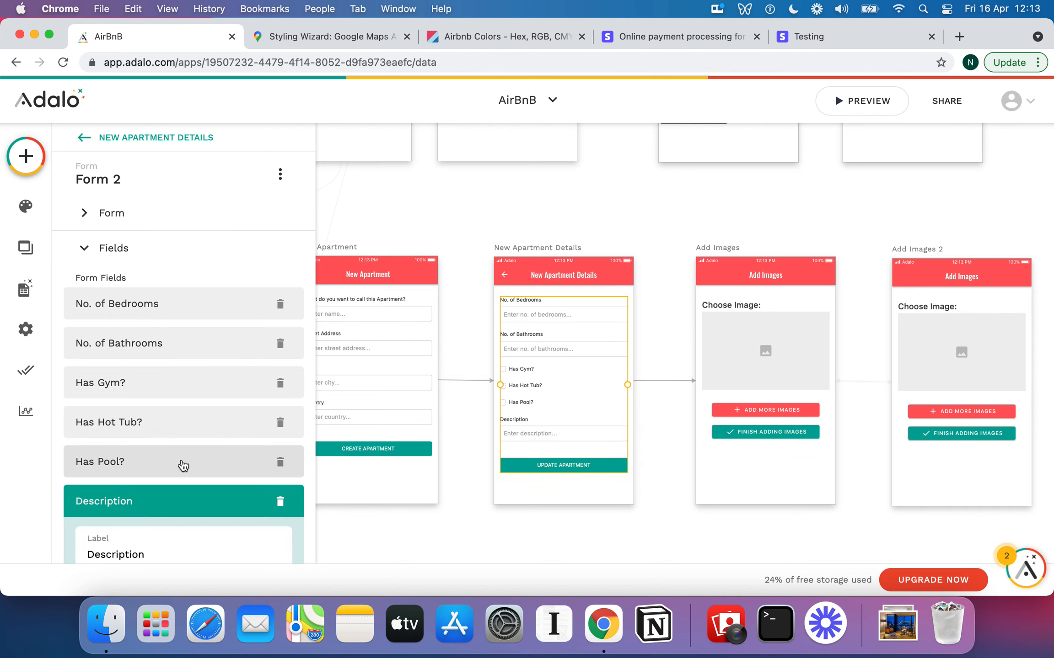
pyautogui.click(548, 220)
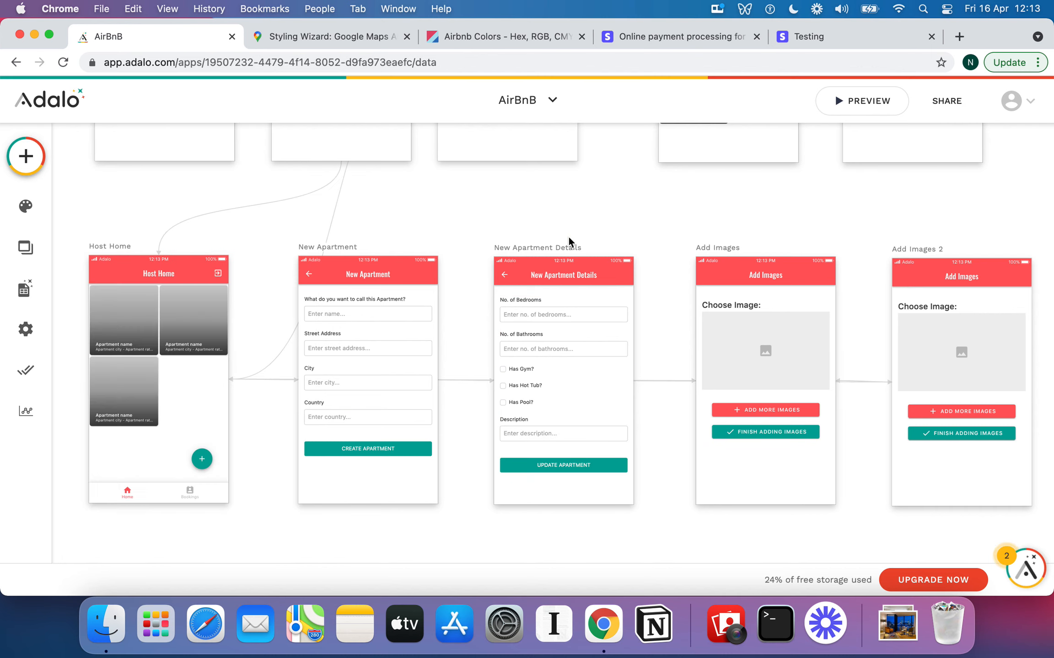
pyautogui.scroll(-5, 566, 242)
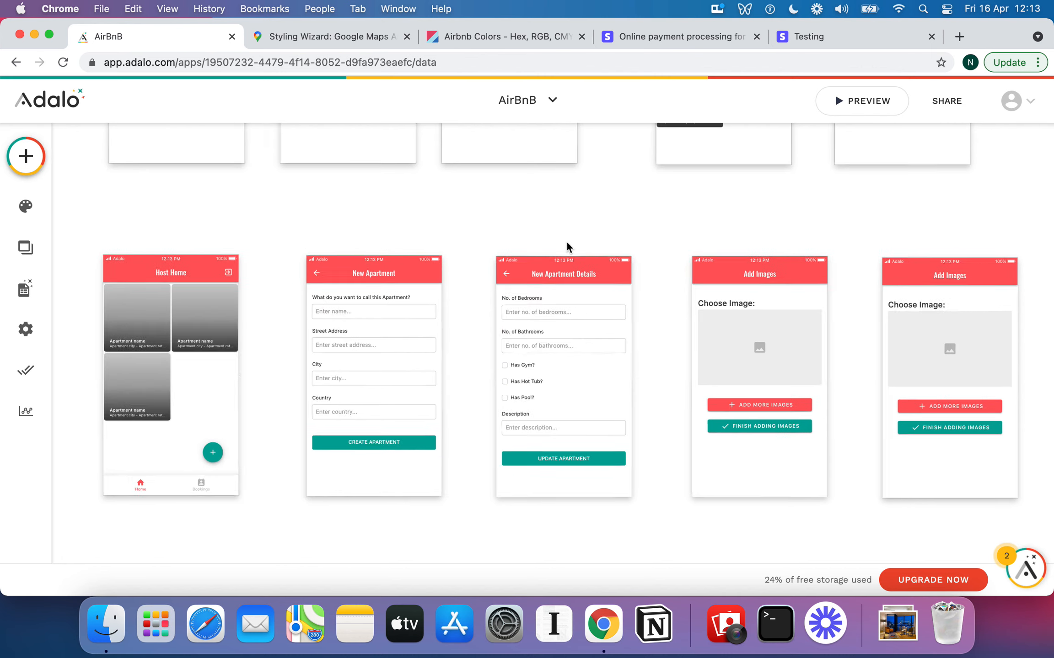
pyautogui.scroll(3, 471, 292)
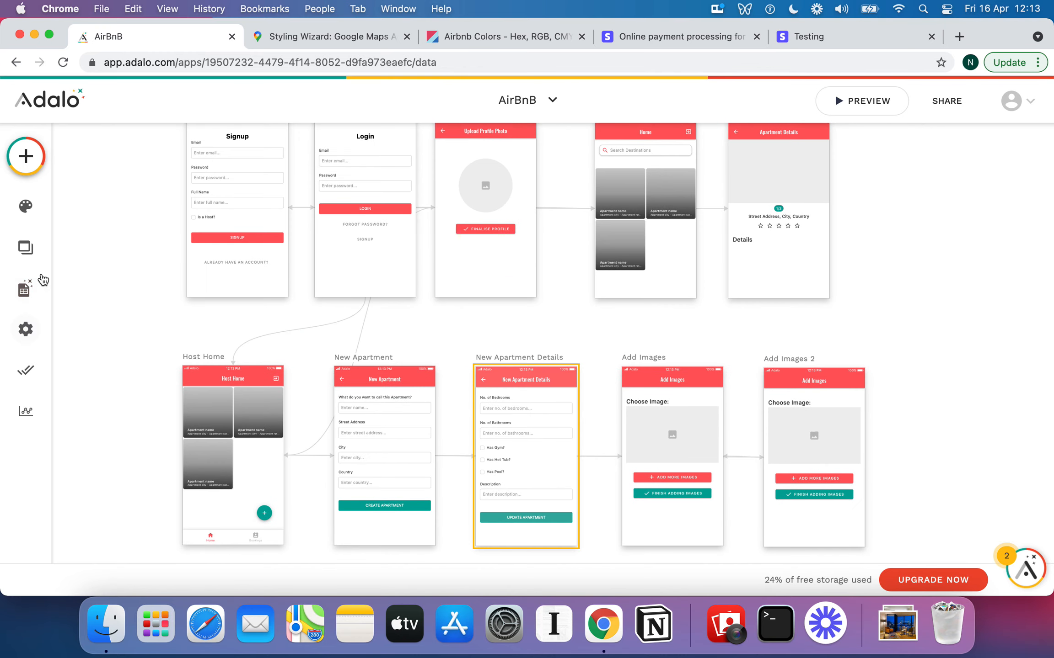
pyautogui.scroll(2, 490, 265)
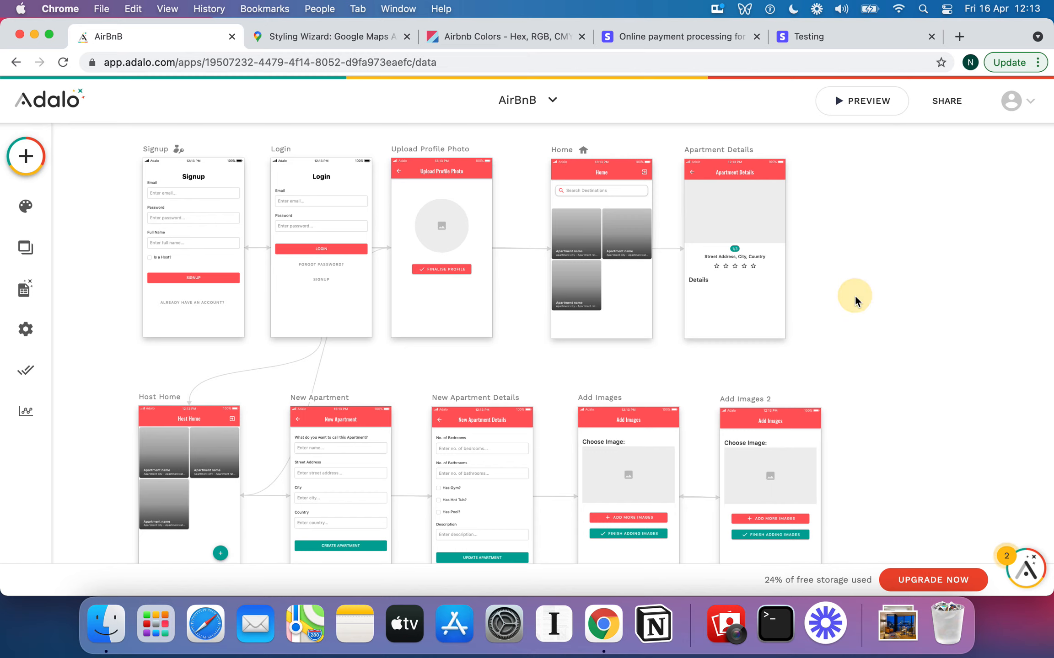
pyautogui.scroll(5, 854, 295)
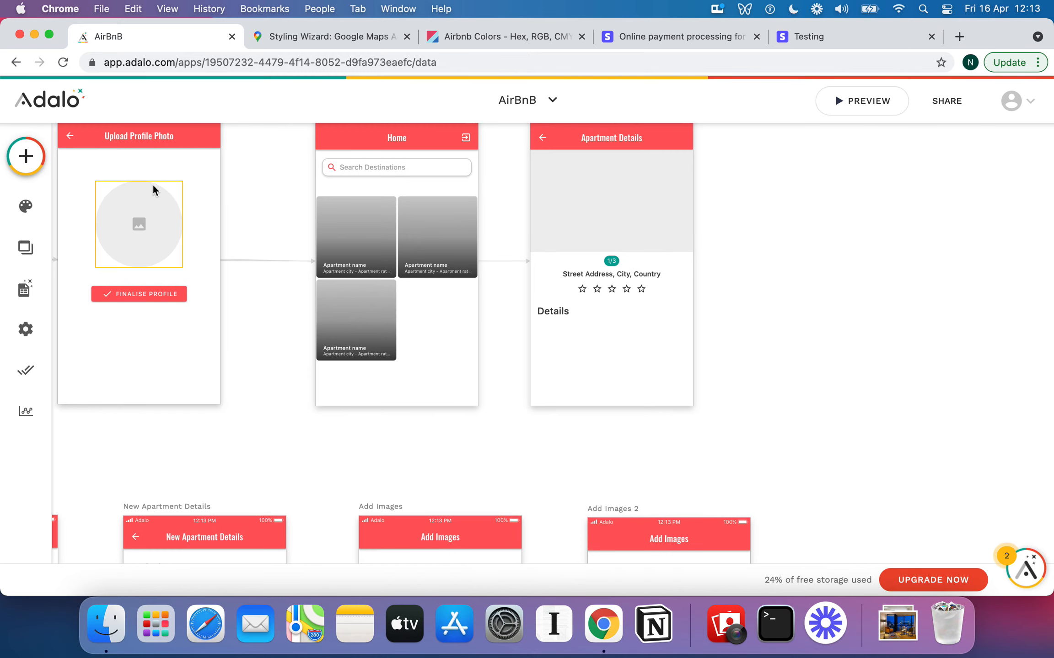
# Place a text element under Details, narrow it, and clear its placeholder text
pyautogui.click(26, 156)
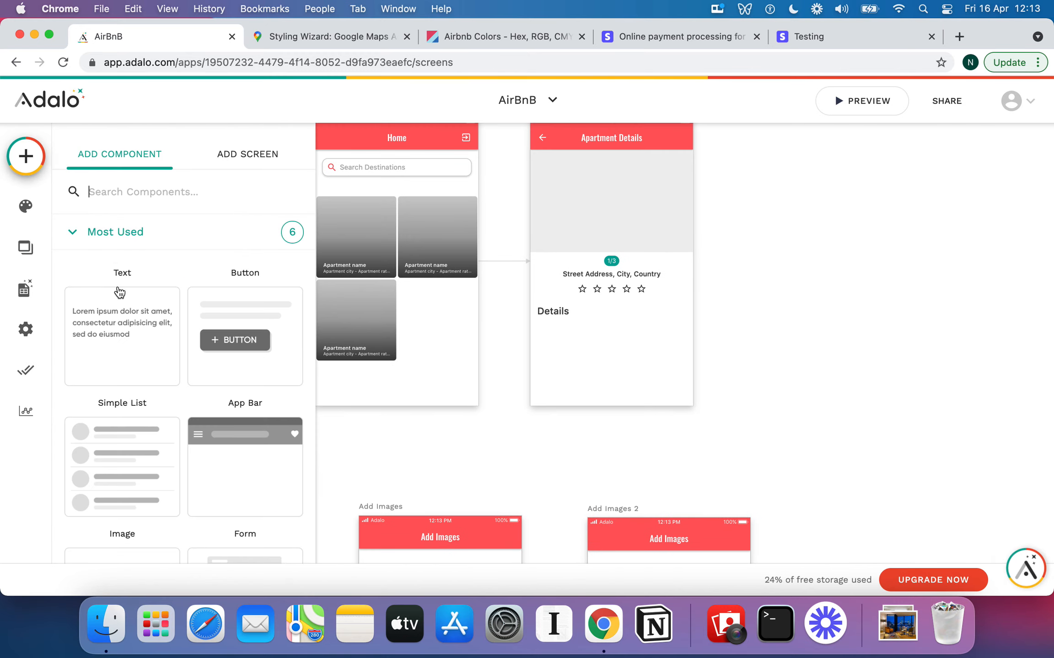
pyautogui.moveTo(120, 292); pyautogui.dragTo(569, 335)
pyautogui.moveTo(694, 336); pyautogui.dragTo(618, 338)
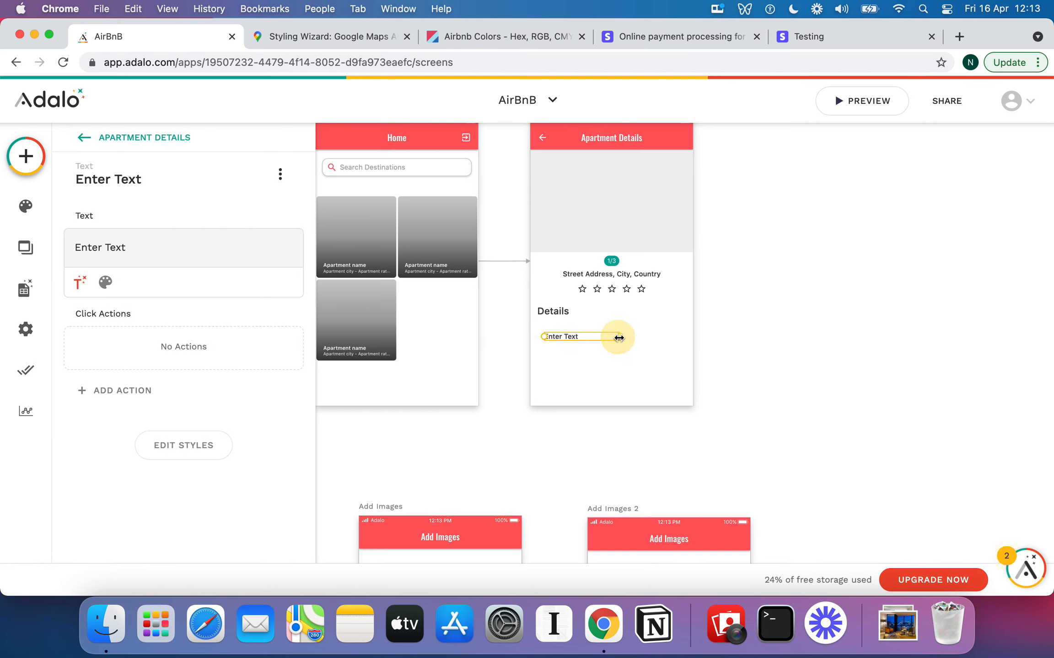
pyautogui.tripleClick(118, 247)
pyautogui.press('BackSpace')
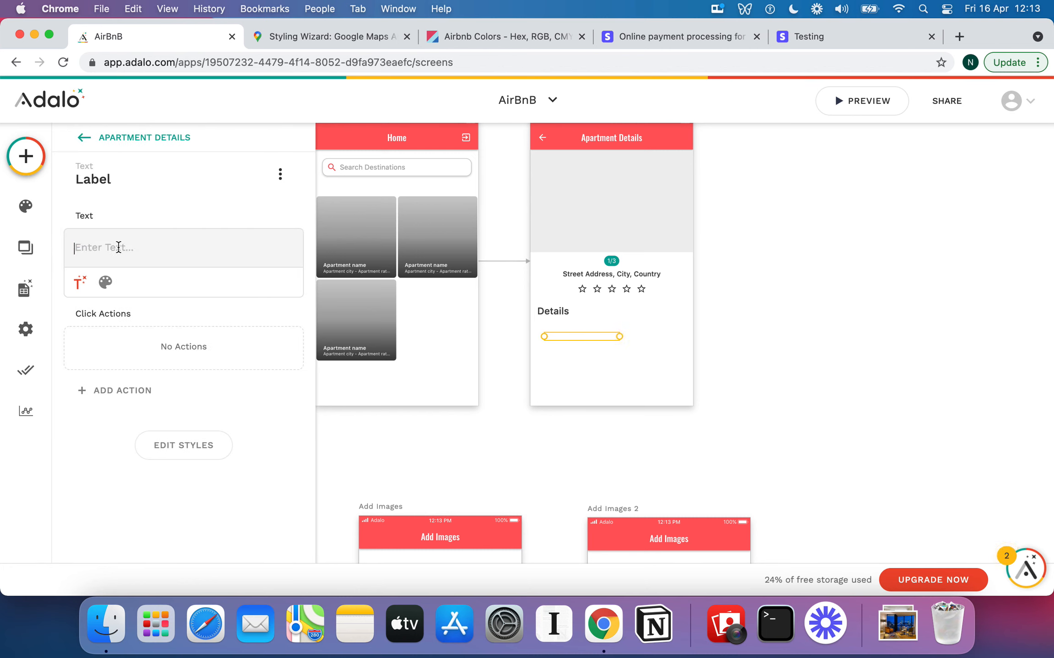
# Bind the text to Current Apartment > Description, align it under Details, and add a button
pyautogui.click(79, 282)
pyautogui.moveTo(160, 324)
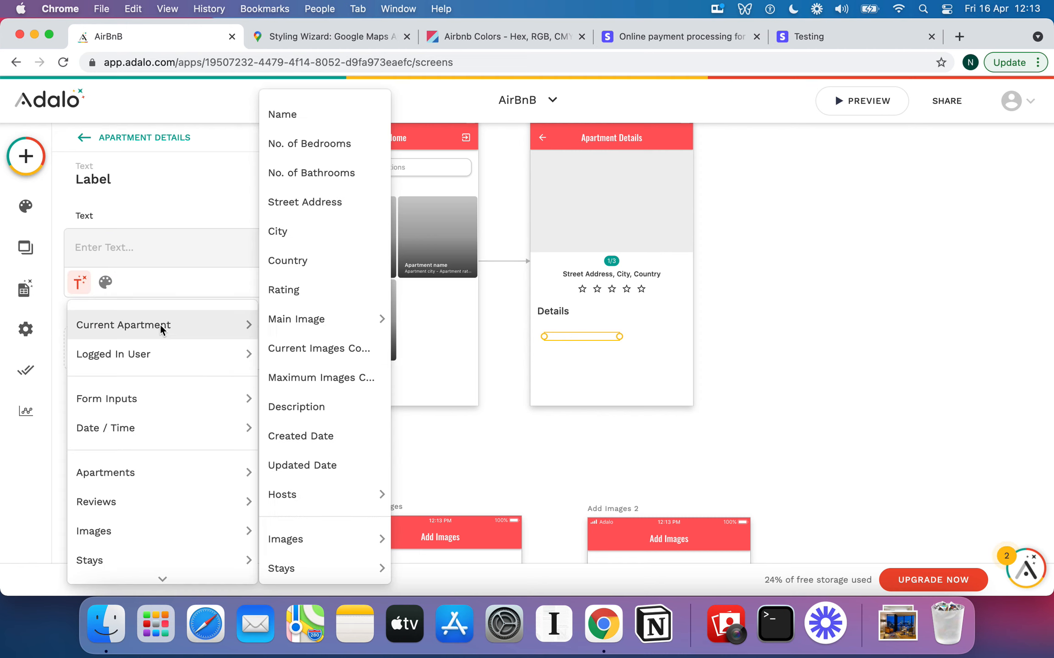
pyautogui.click(329, 408)
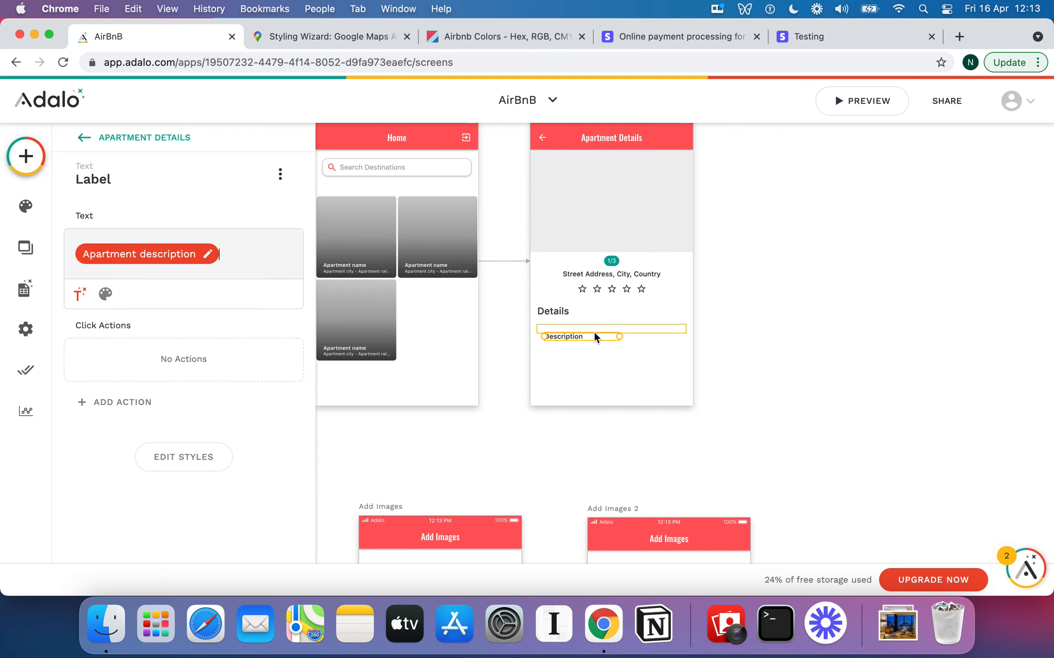
pyautogui.moveTo(590, 334); pyautogui.dragTo(616, 329)
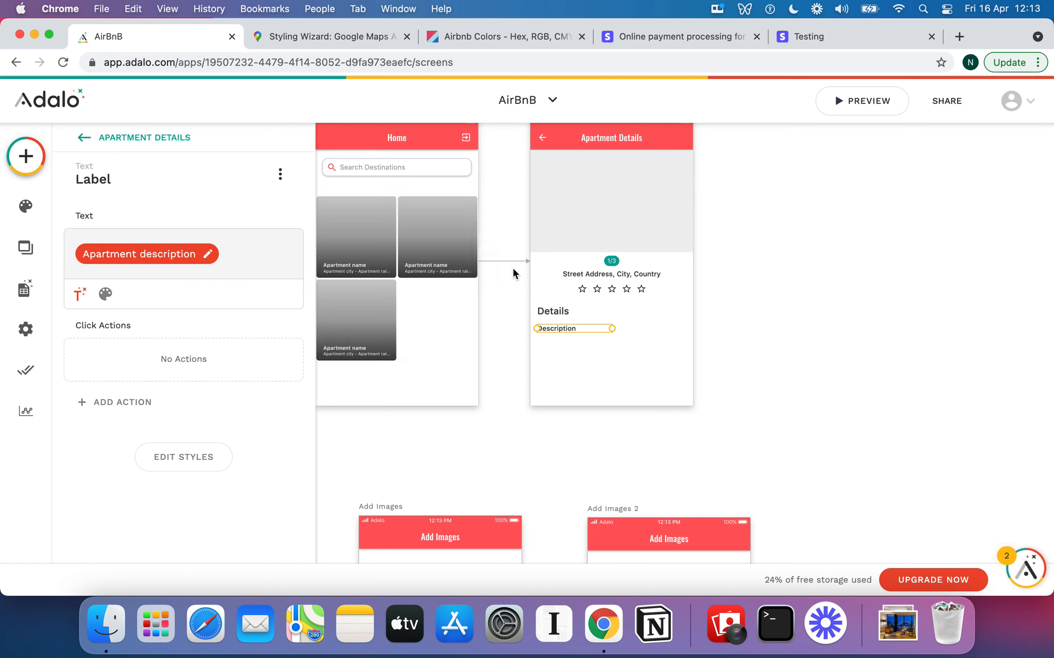
pyautogui.click(36, 159)
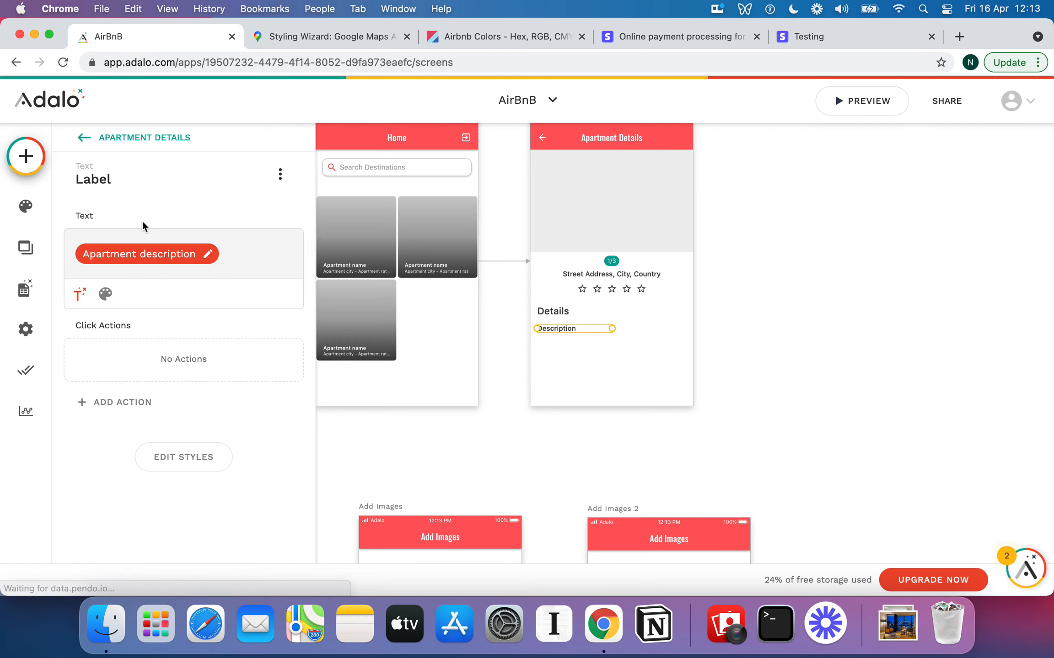
pyautogui.moveTo(238, 327); pyautogui.dragTo(673, 370)
# Resize the new button, relabel it 'Book Stay', and centre it below the description
pyautogui.click(633, 370)
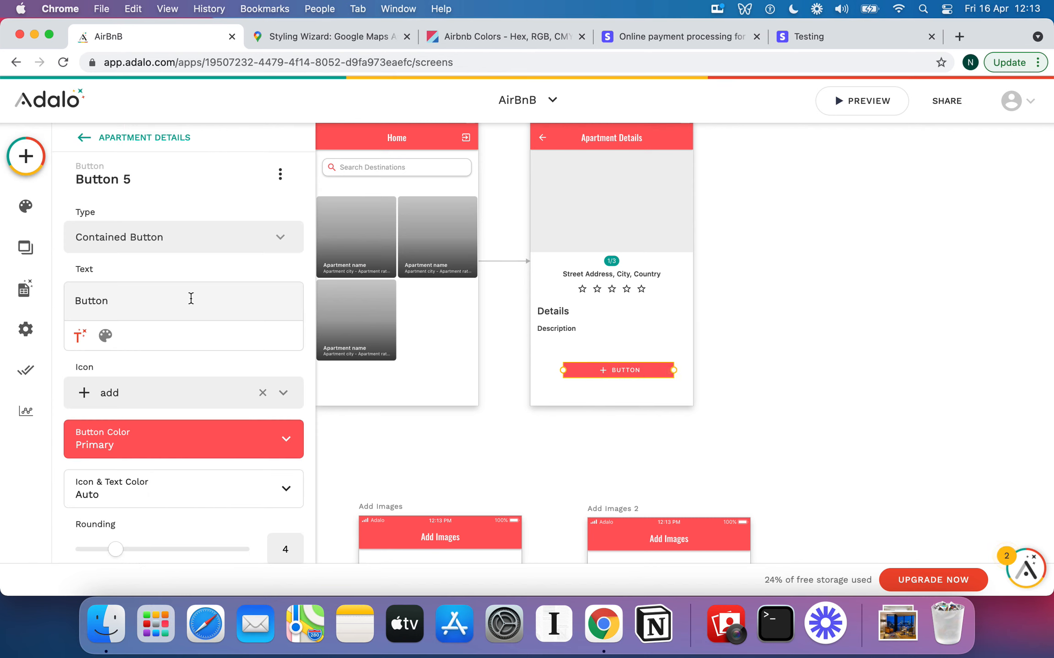
pyautogui.doubleClick(120, 300)
pyautogui.write('Book Stay')
pyautogui.click(628, 372)
pyautogui.moveTo(627, 371); pyautogui.dragTo(620, 371)
pyautogui.click(26, 156)
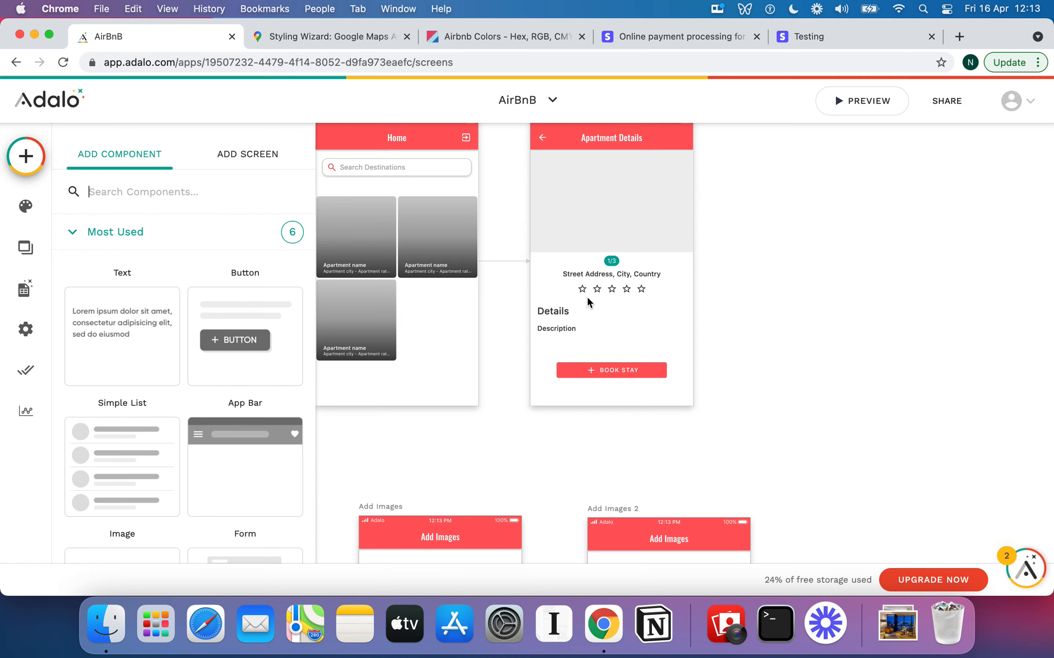
# Add a narrow rectangle filled with Secondary teal, then move Book Stay below it
pyautogui.write('Rec')
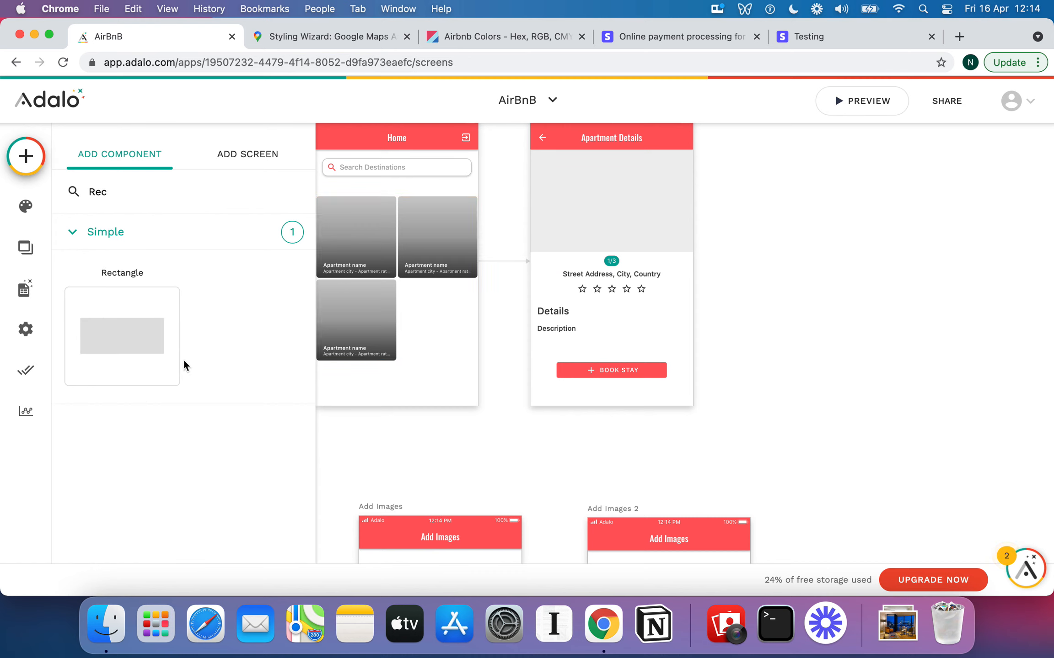
pyautogui.moveTo(171, 353); pyautogui.dragTo(624, 330)
pyautogui.moveTo(545, 353); pyautogui.dragTo(613, 361)
pyautogui.click(656, 340)
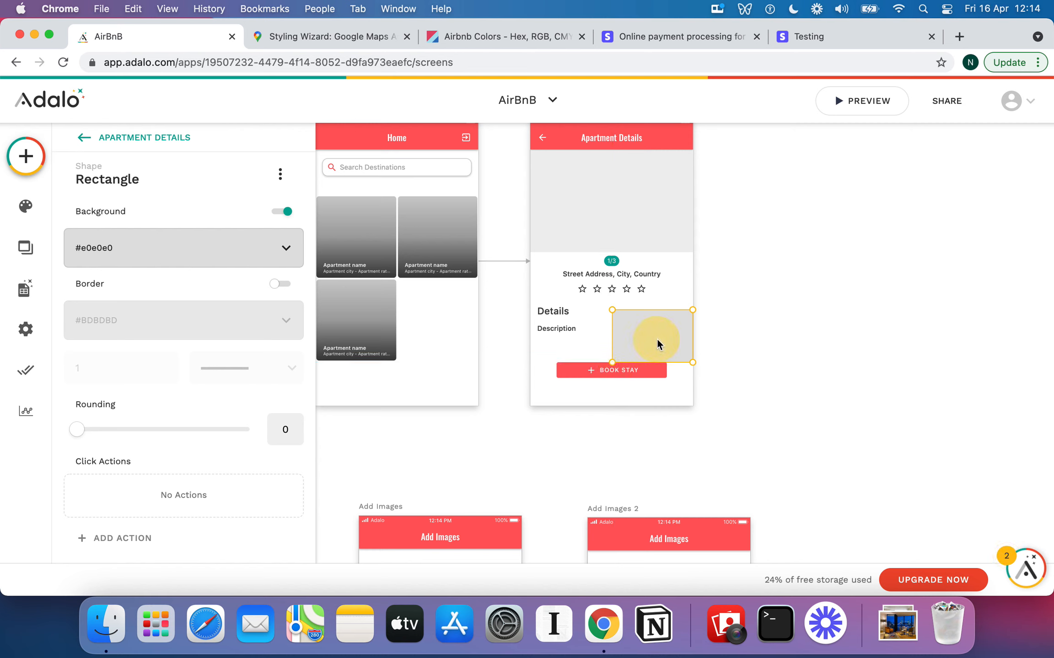
pyautogui.click(190, 249)
pyautogui.click(215, 486)
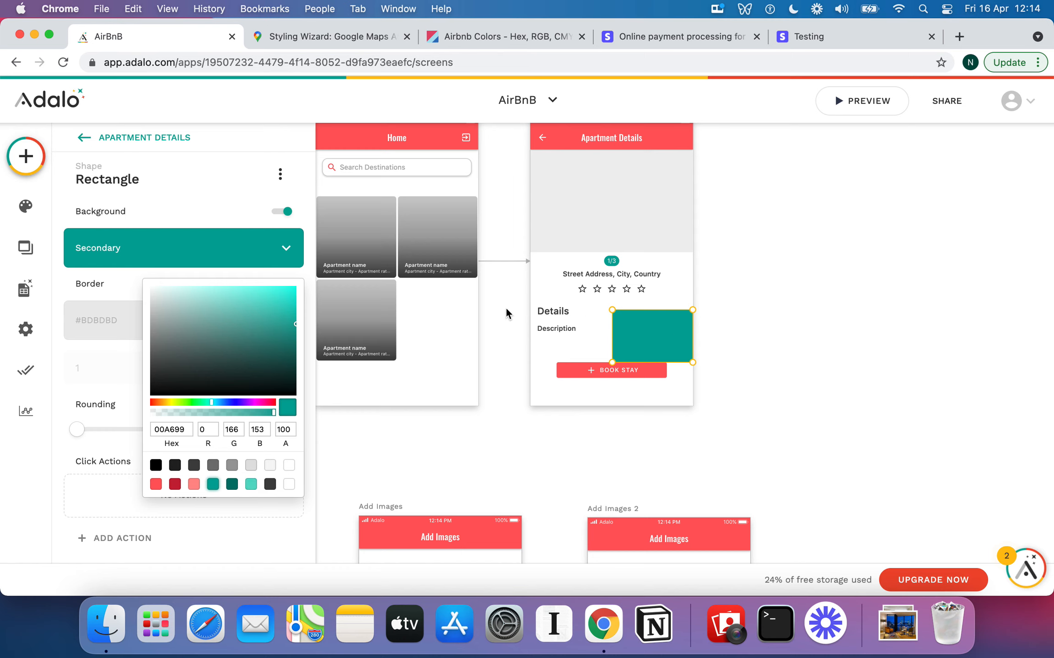
pyautogui.click(585, 348)
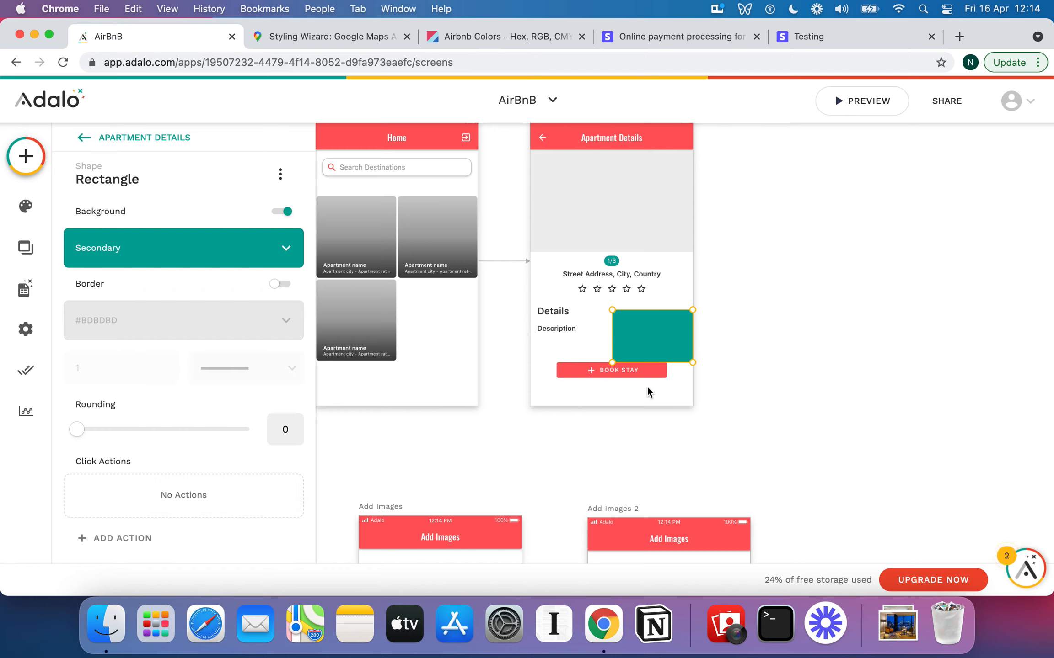
pyautogui.moveTo(639, 373); pyautogui.dragTo(639, 385)
# Place an Icon inside the teal box and swap its bike symbol for the pool symbol
pyautogui.click(25, 156)
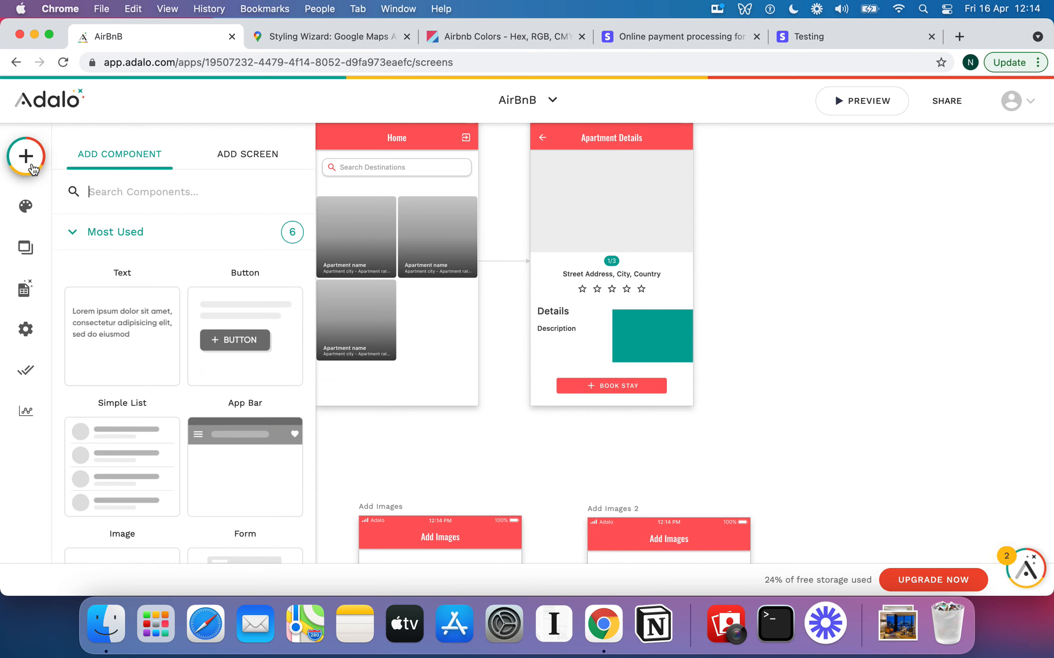
pyautogui.scroll(-10, 153, 293)
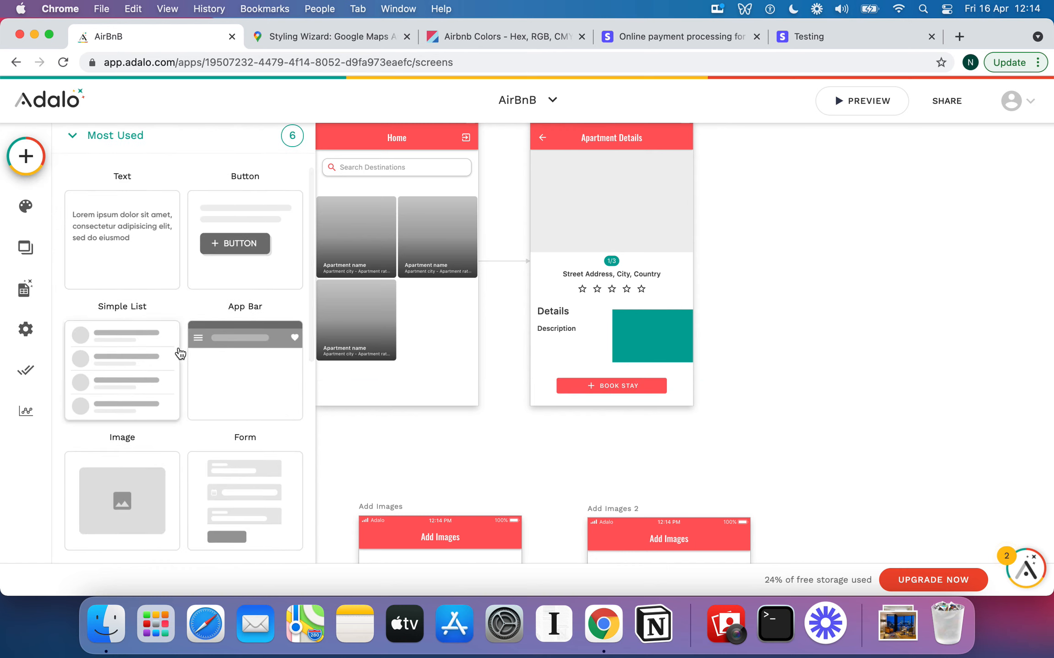
pyautogui.scroll(3, 179, 347)
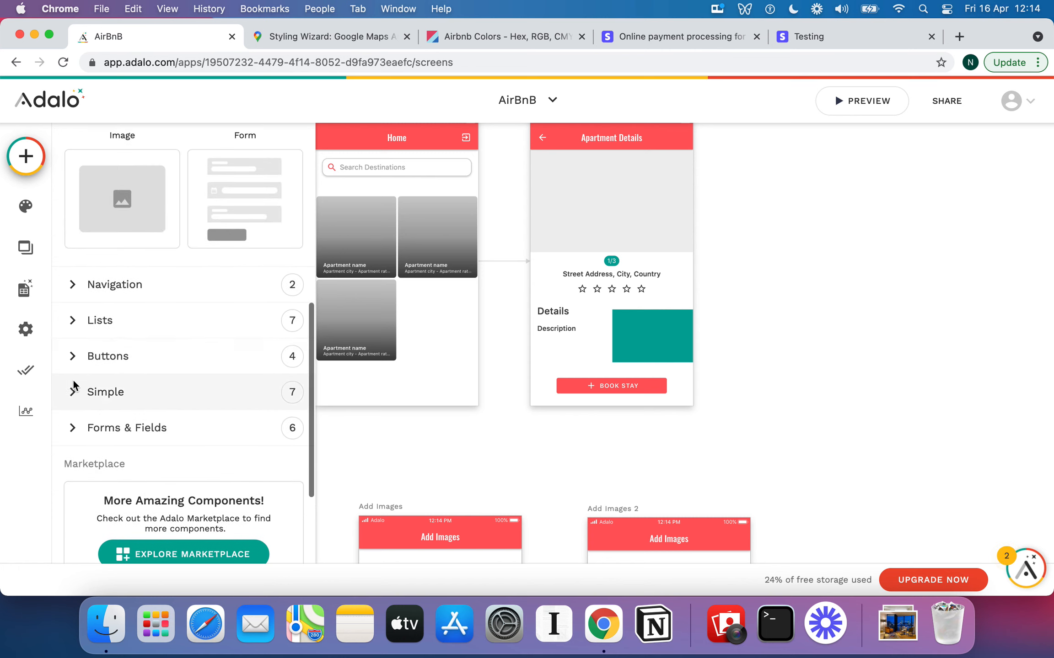
pyautogui.click(71, 364)
pyautogui.scroll(-3, 144, 370)
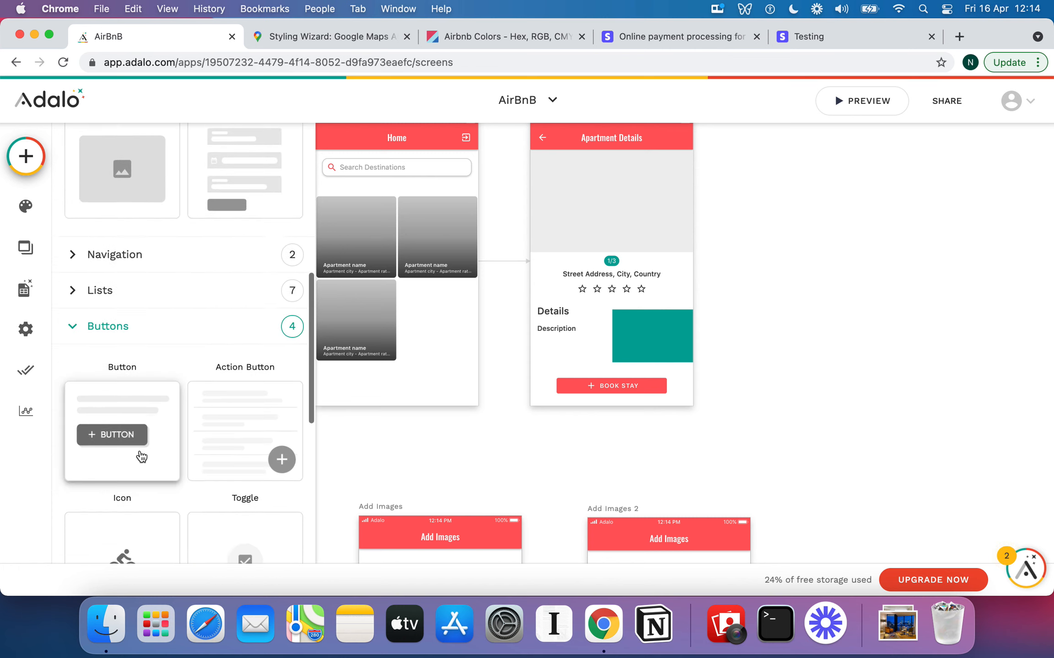
pyautogui.moveTo(142, 456); pyautogui.dragTo(624, 323)
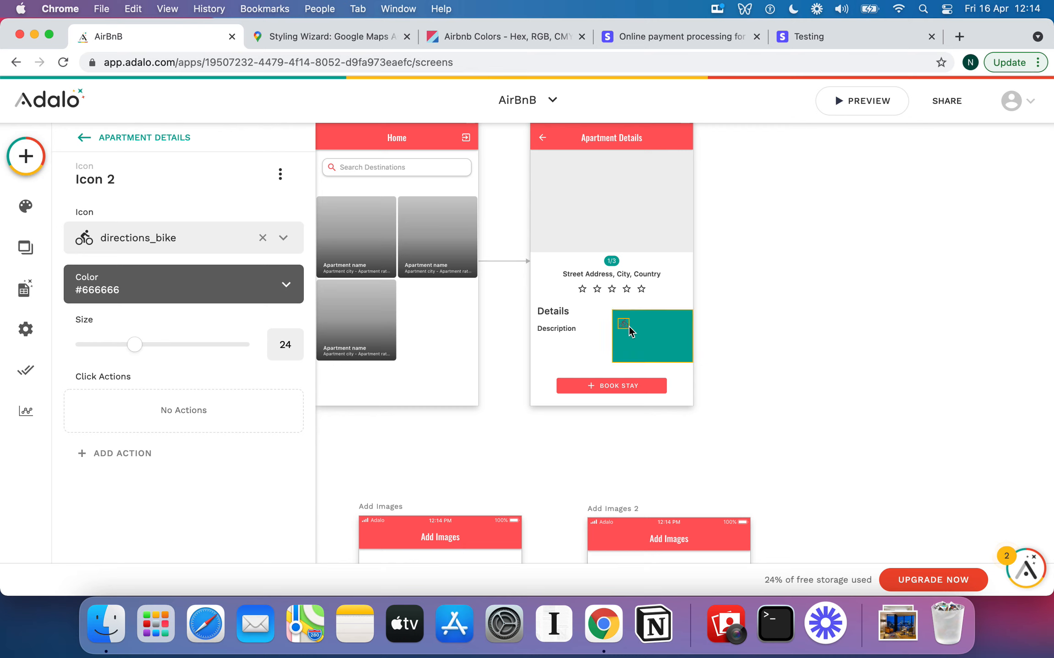
pyautogui.click(281, 174)
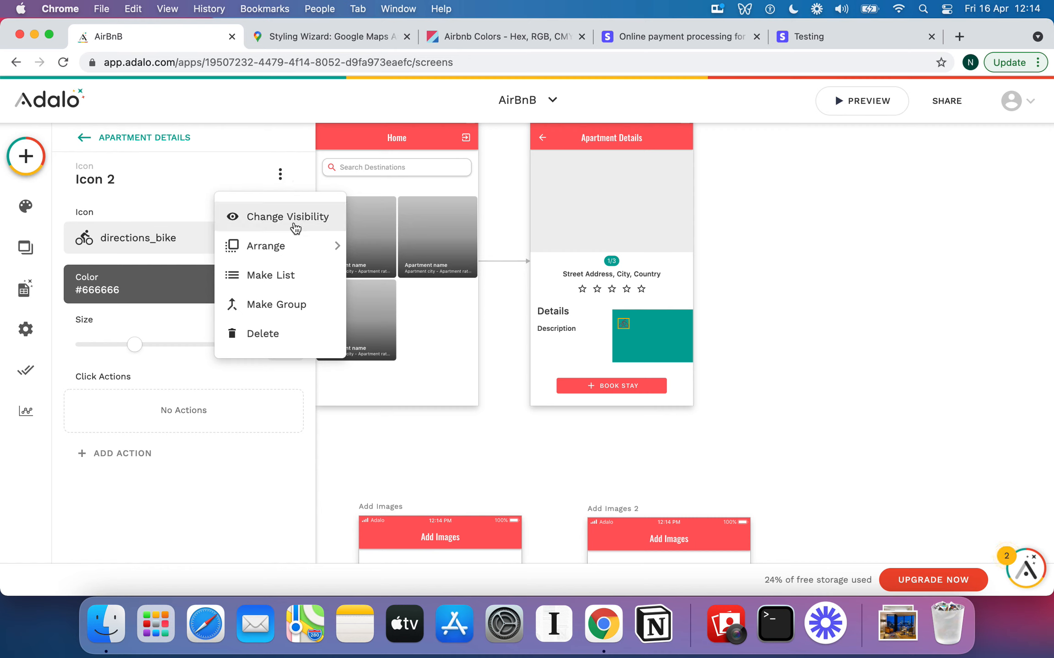
pyautogui.moveTo(300, 245)
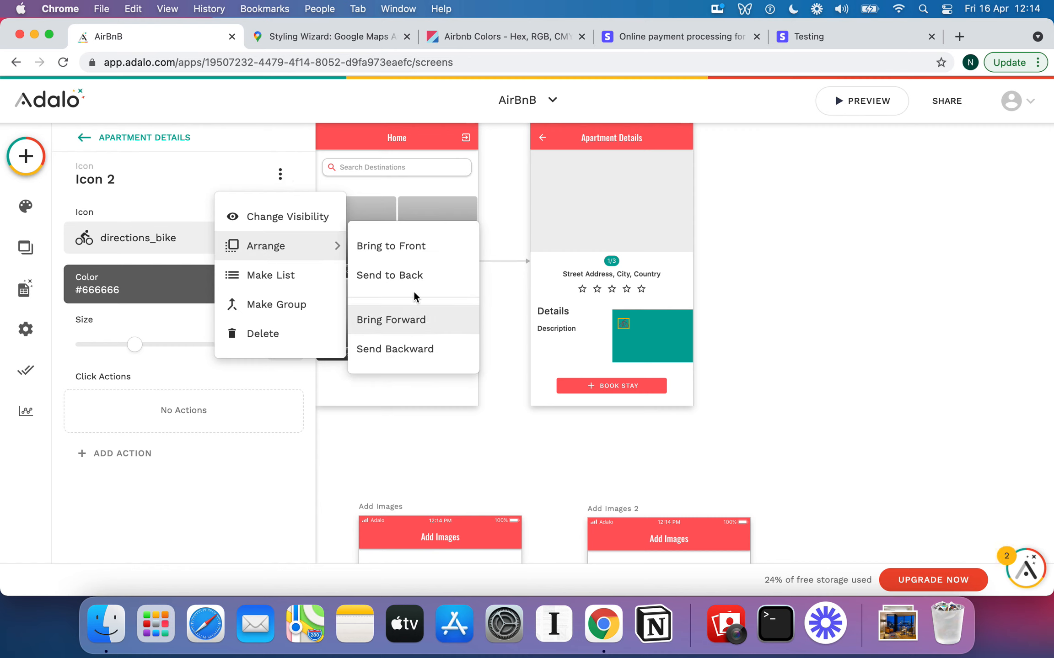
pyautogui.click(626, 329)
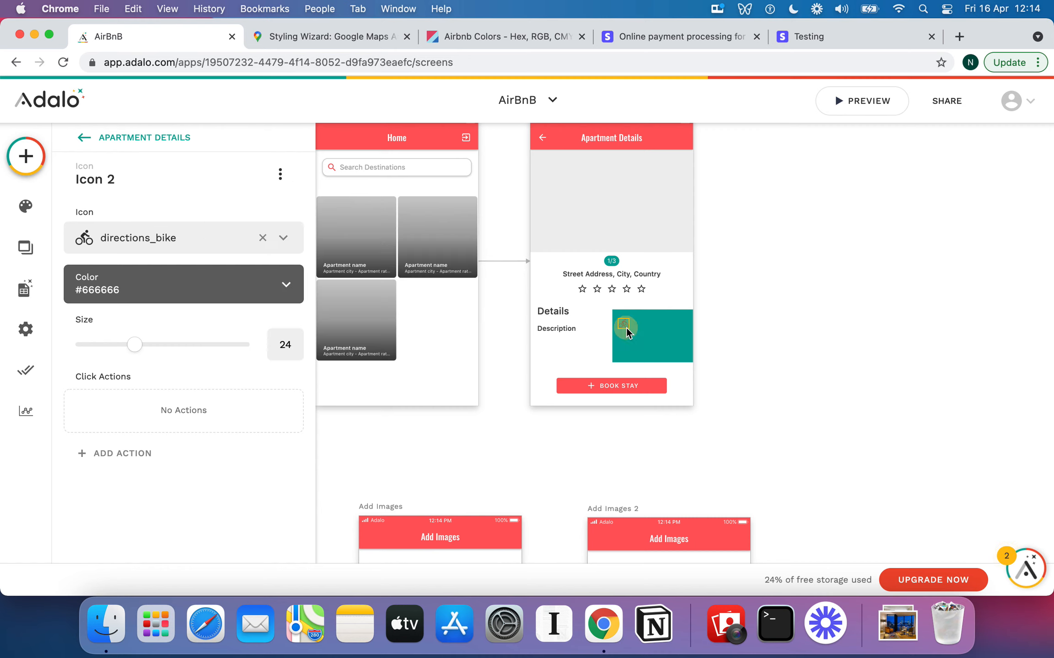
pyautogui.click(262, 239)
pyautogui.click(138, 237)
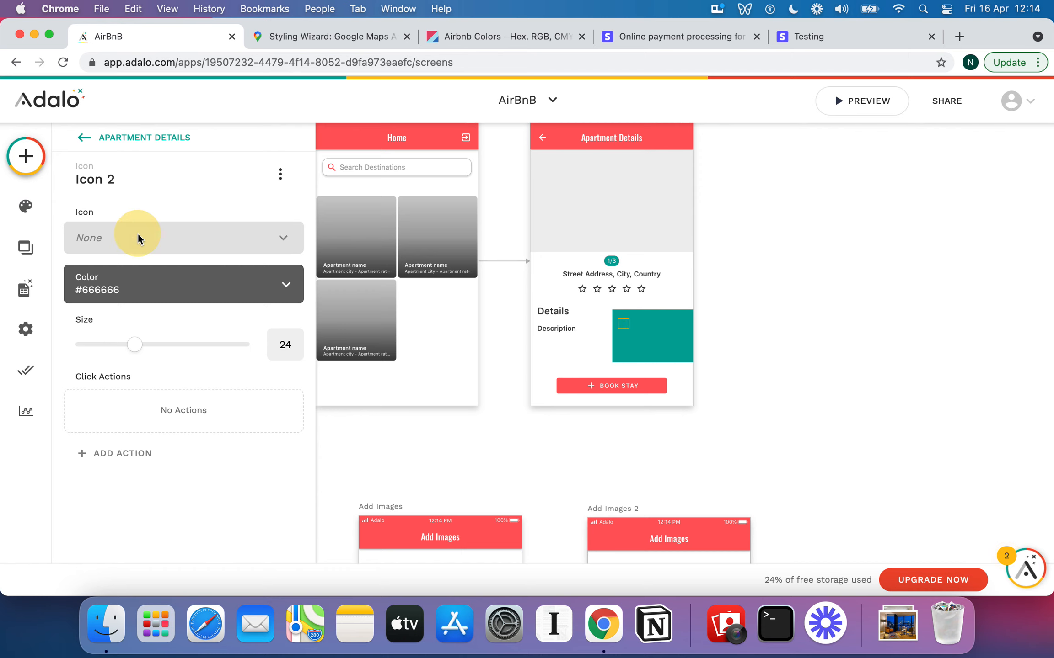
pyautogui.write('pool')
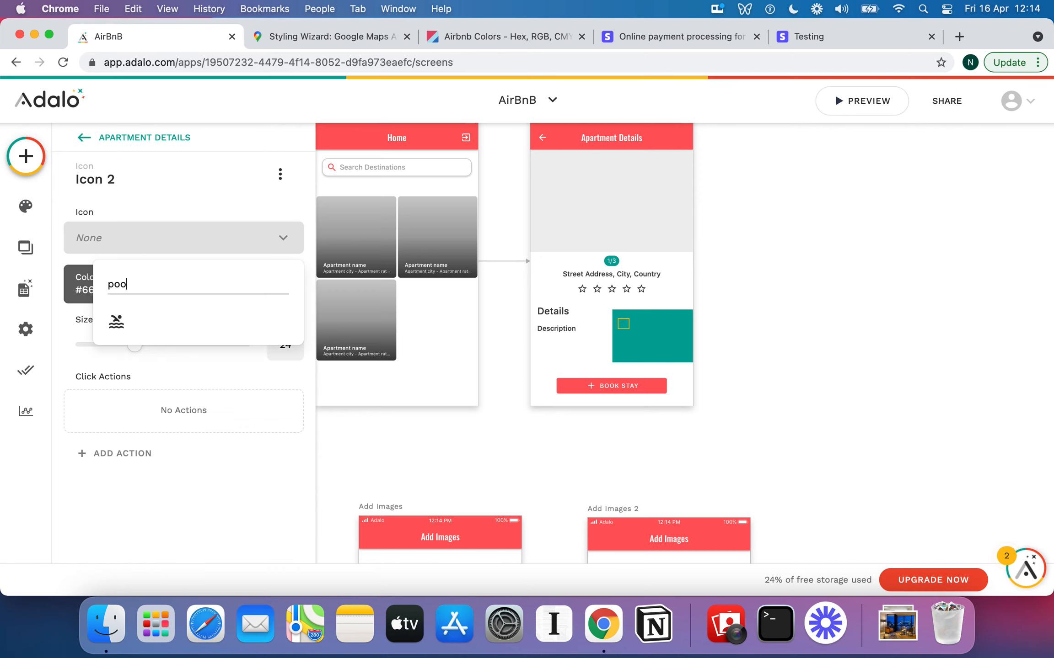
pyautogui.click(117, 321)
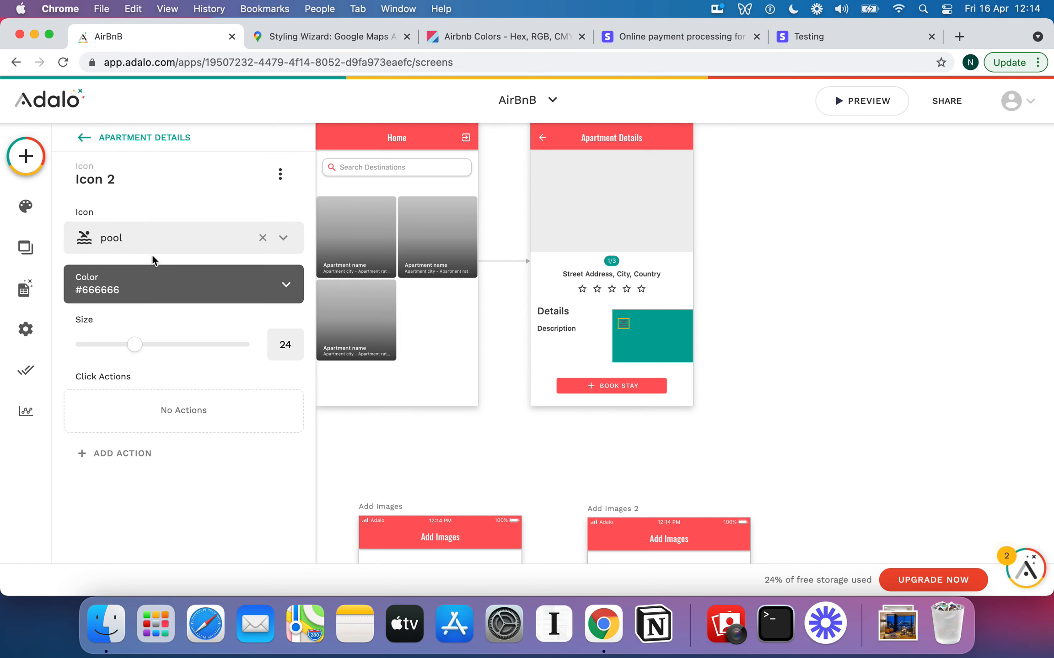
# Add a Text element beside the pool icon and narrow it to fit the teal box
pyautogui.click(25, 156)
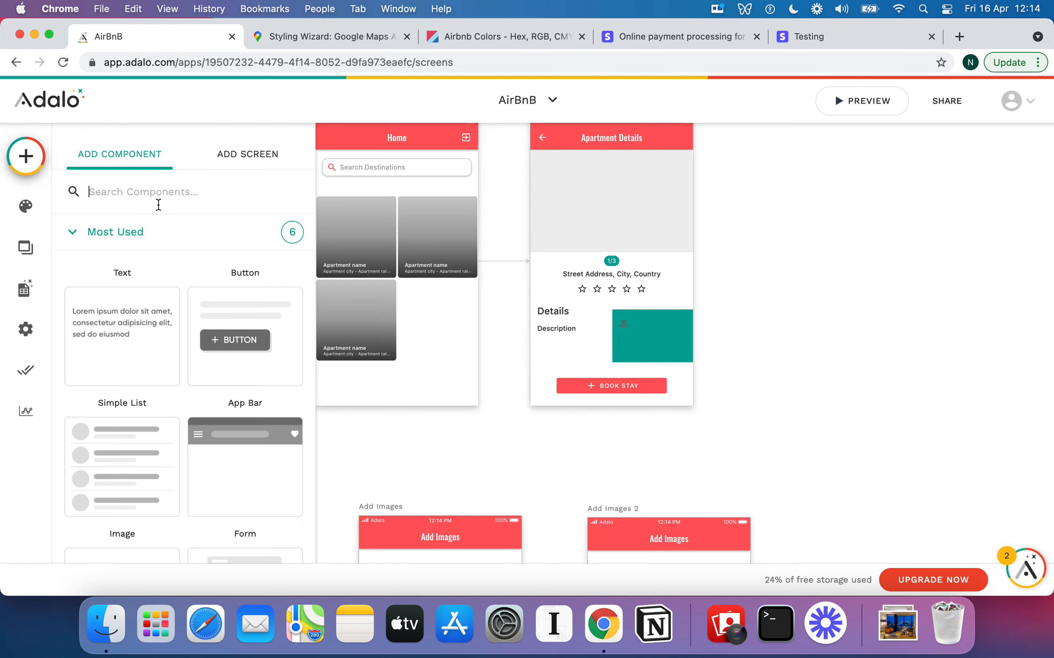
pyautogui.moveTo(124, 327); pyautogui.dragTo(657, 324)
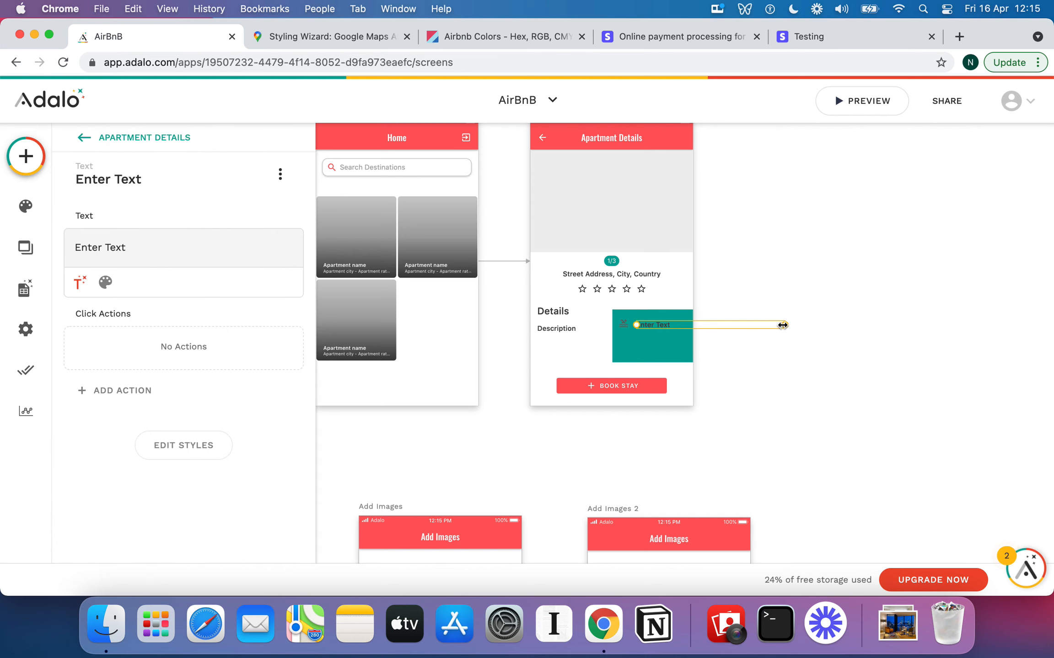
pyautogui.moveTo(782, 325); pyautogui.dragTo(686, 325)
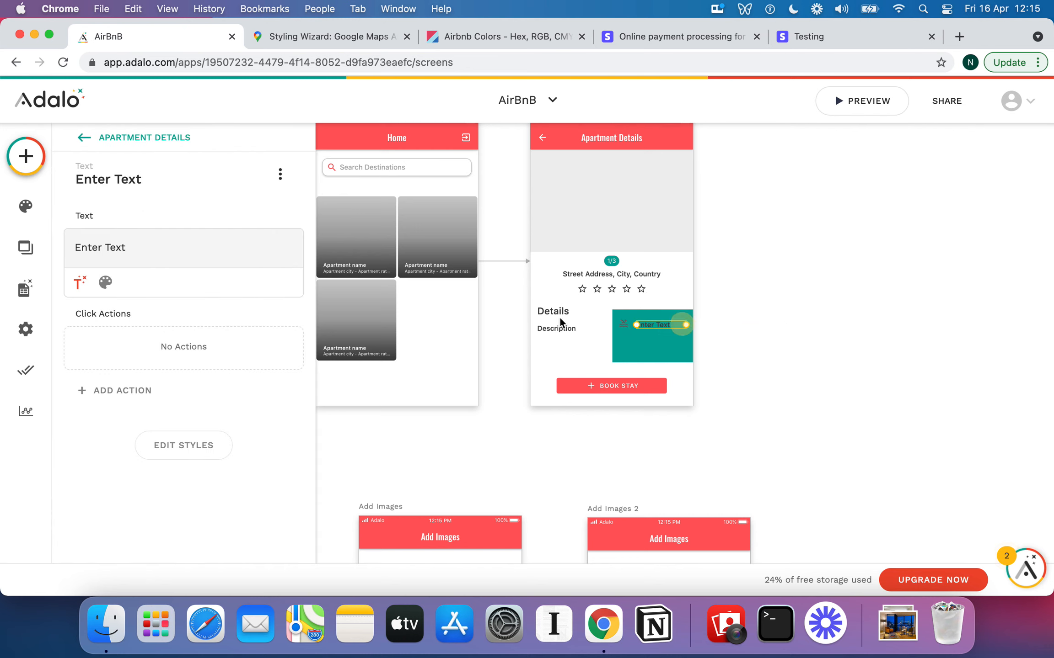
# Change the placeholder text to read 'Has Pool!'
pyautogui.click(219, 243)
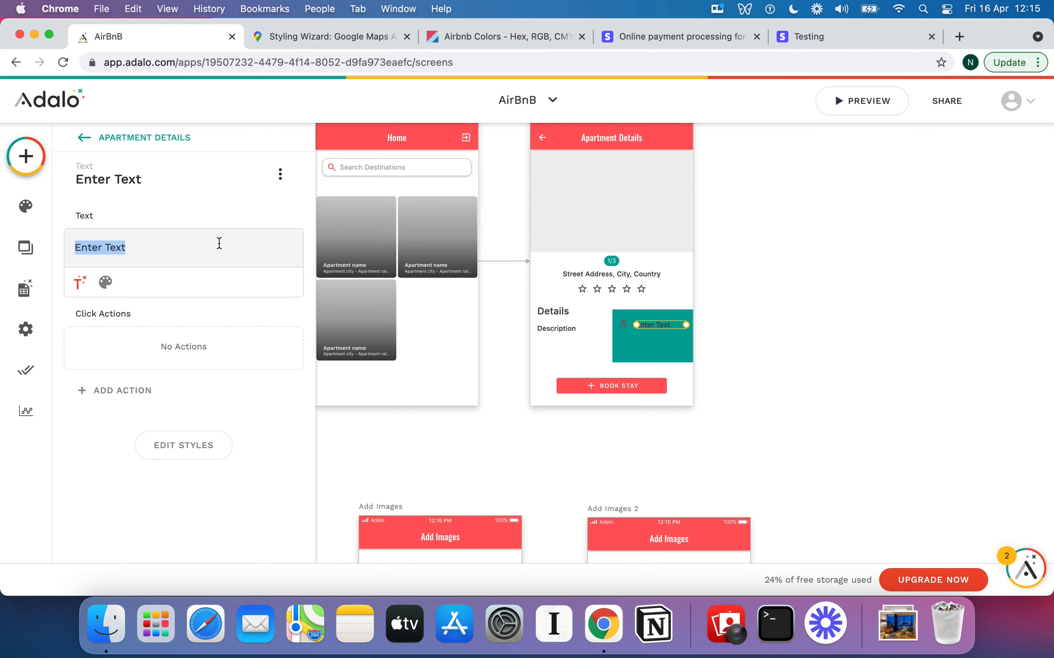
pyautogui.write('This f')
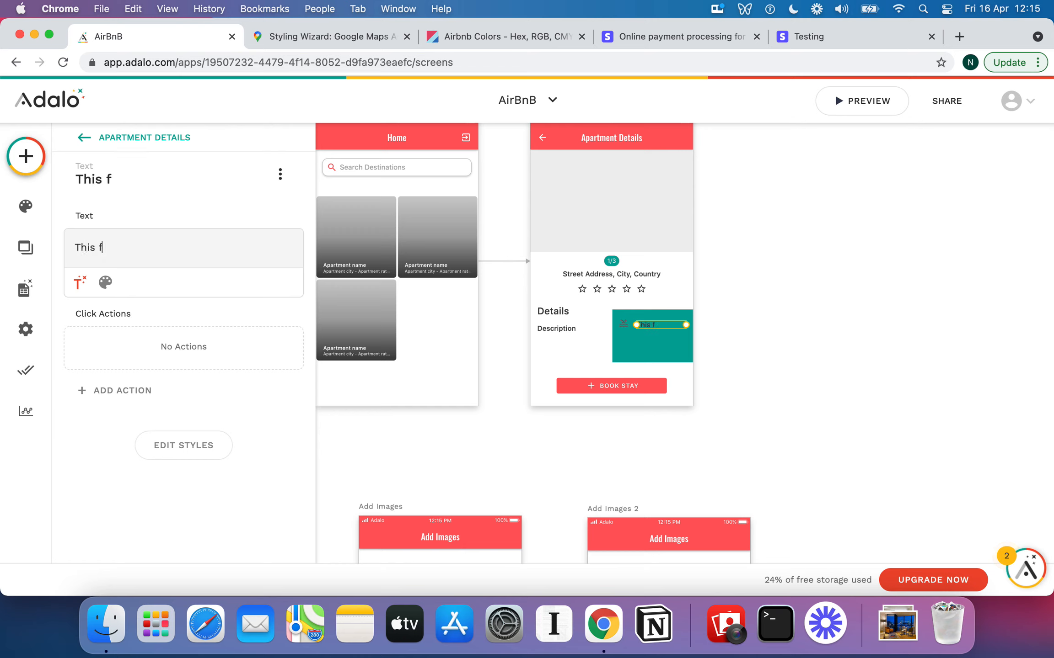
pyautogui.press('BackSpace')
pyautogui.write('place has ')
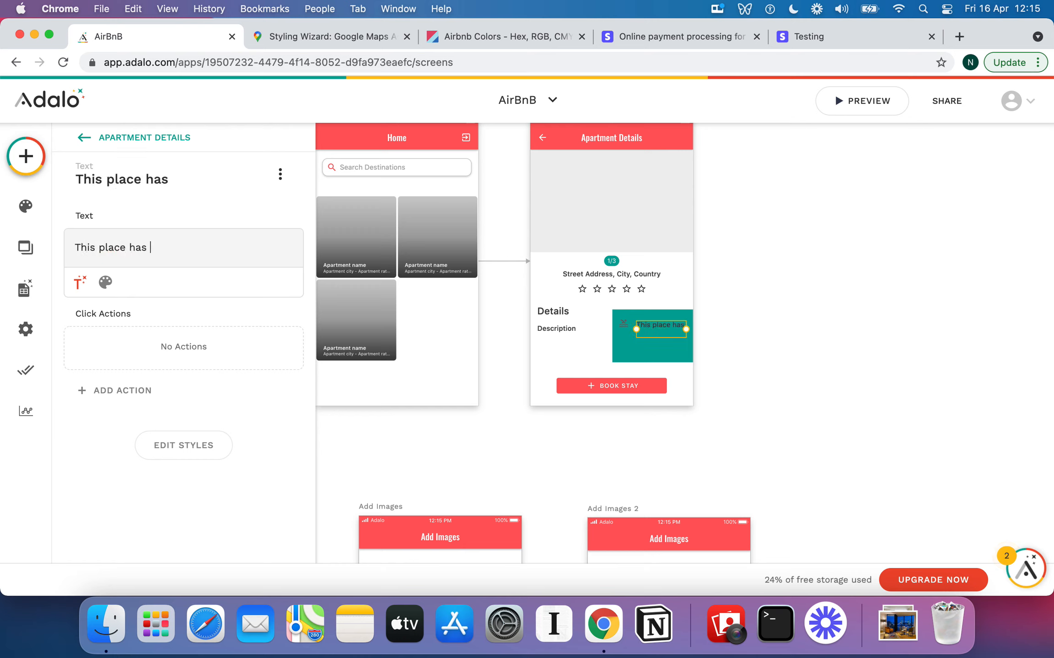
pyautogui.write('a pool!')
pyautogui.click(134, 242)
pyautogui.tripleClick(134, 243)
pyautogui.write('Has Pool!')
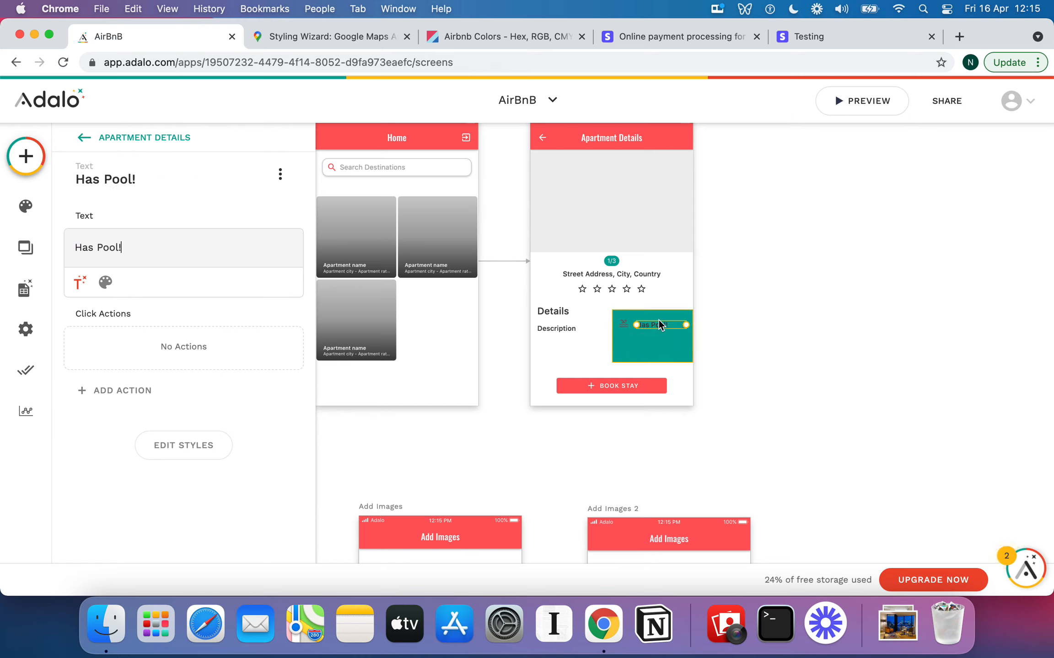
pyautogui.click(681, 326)
# Make both the Has Pool! text and the pool icon white
pyautogui.click(106, 282)
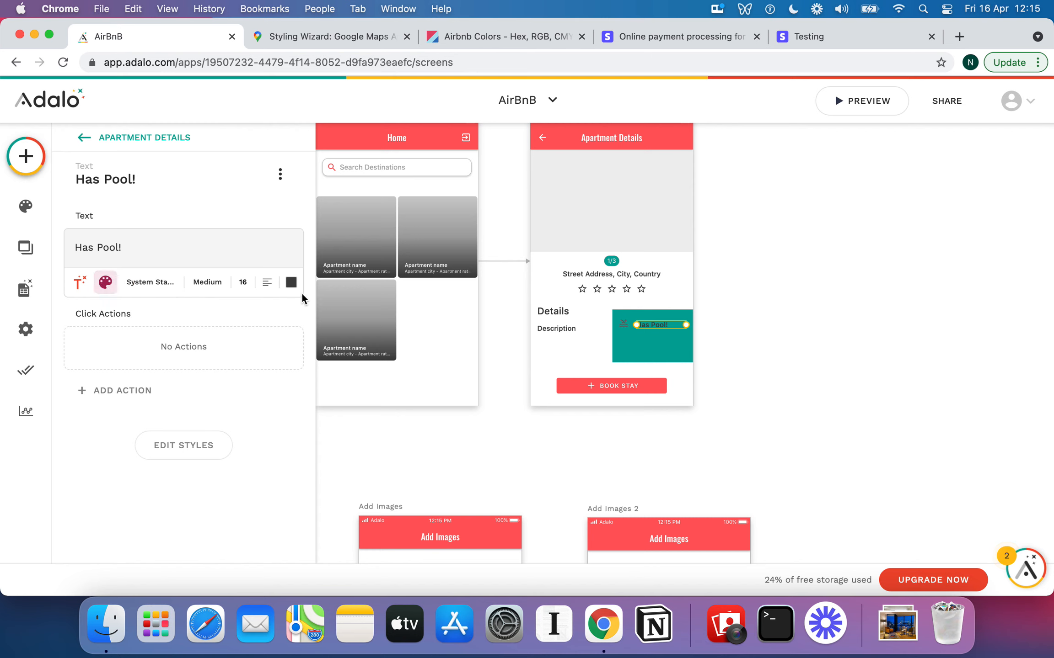
pyautogui.click(290, 283)
pyautogui.click(358, 504)
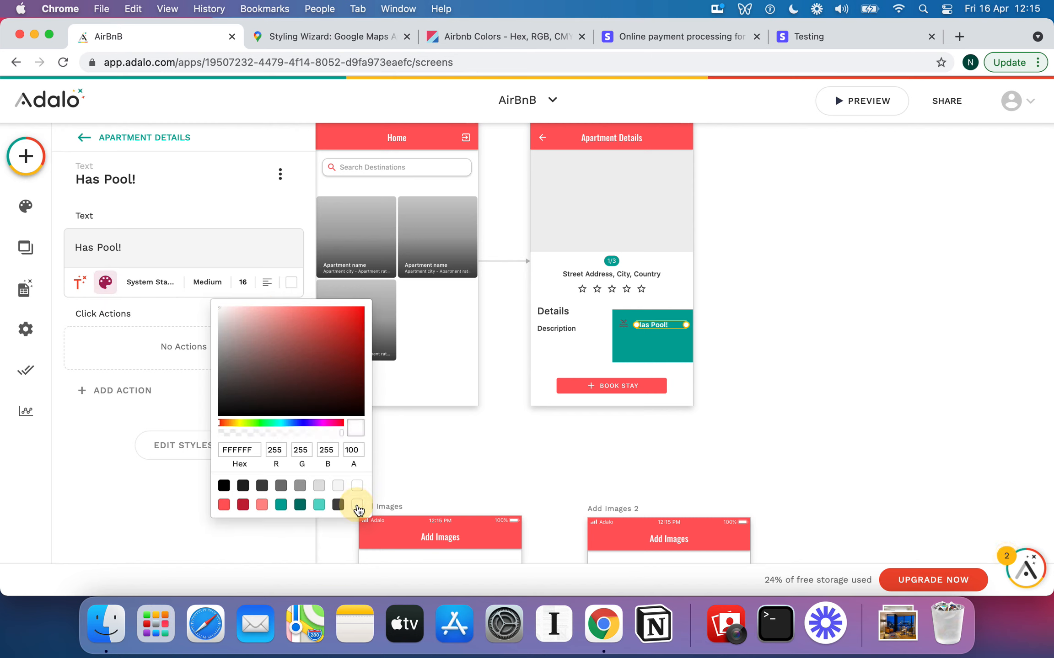
pyautogui.click(624, 323)
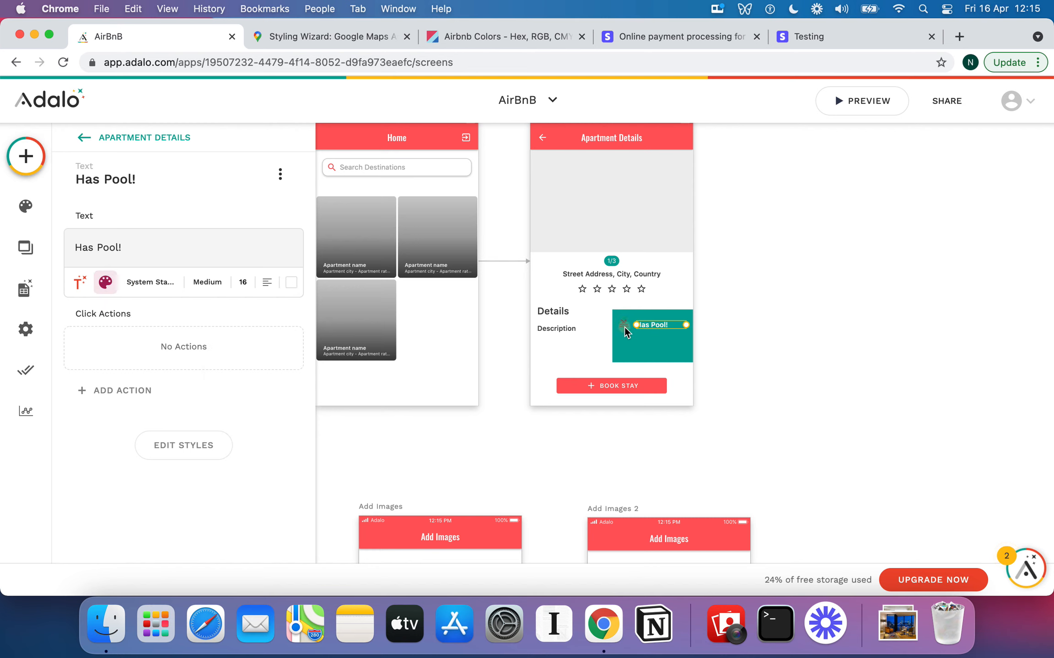
pyautogui.click(624, 327)
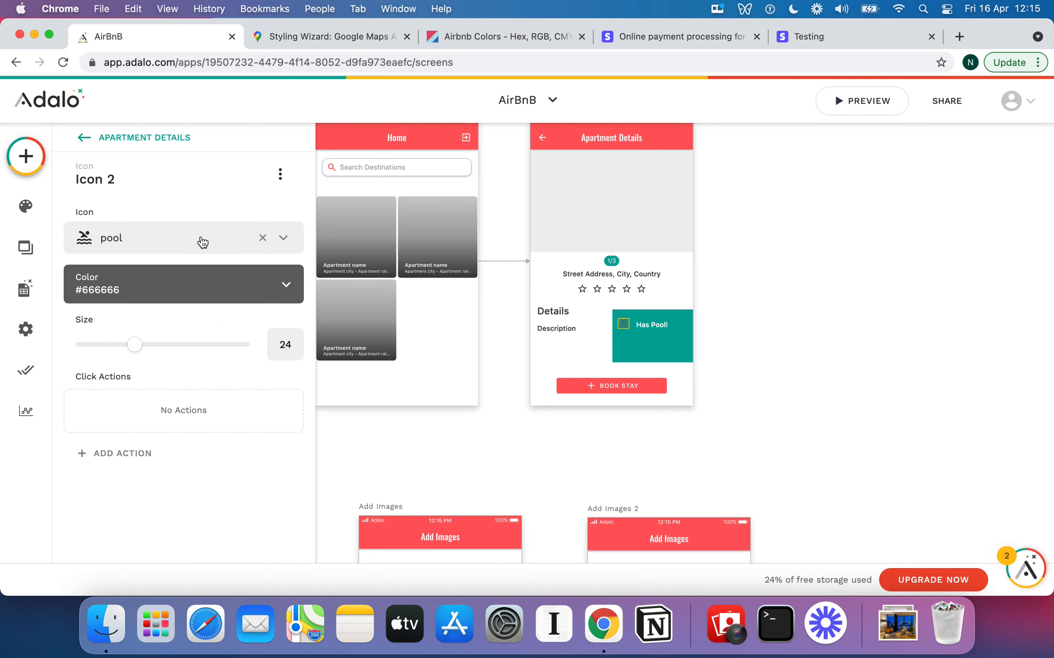
pyautogui.click(287, 283)
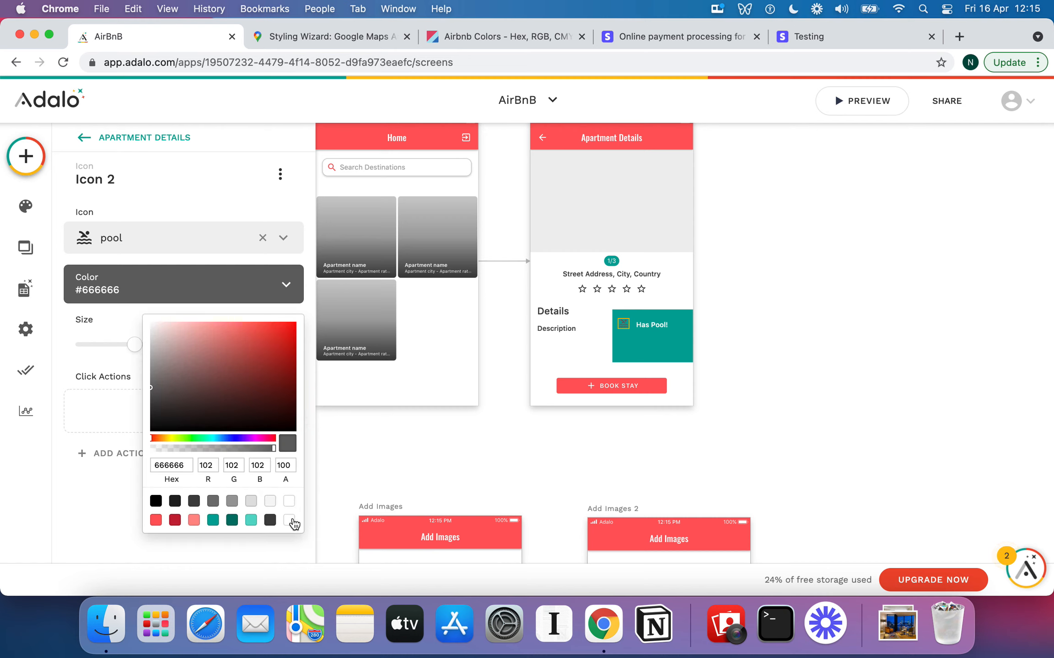
pyautogui.click(289, 519)
pyautogui.click(655, 327)
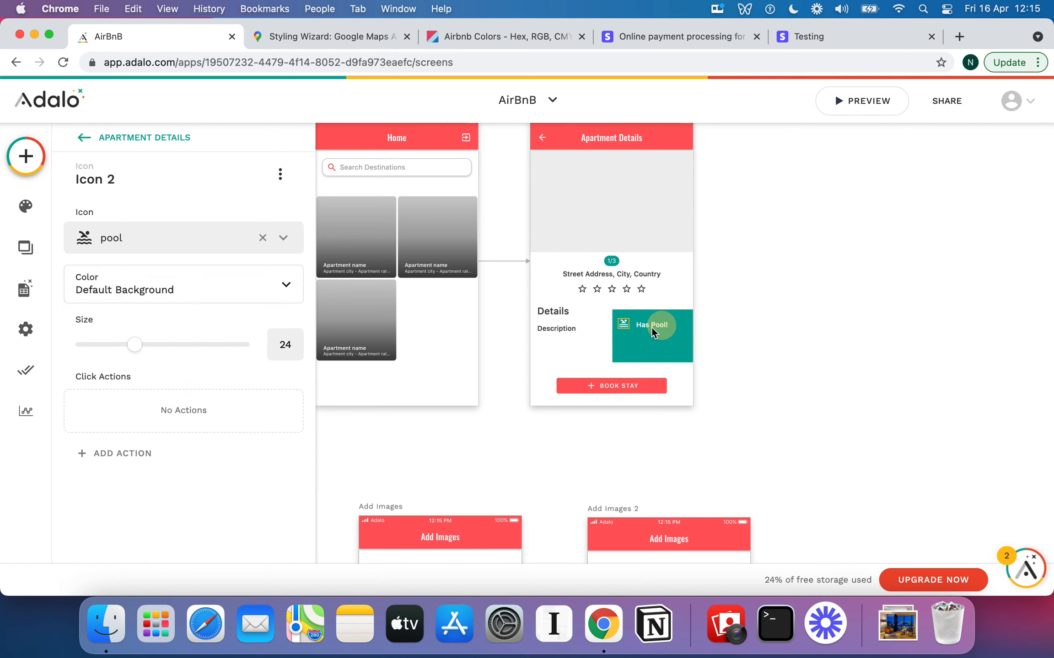
# Nudge the Has Pool! text and pool icon slightly higher in the teal box
pyautogui.click(644, 327)
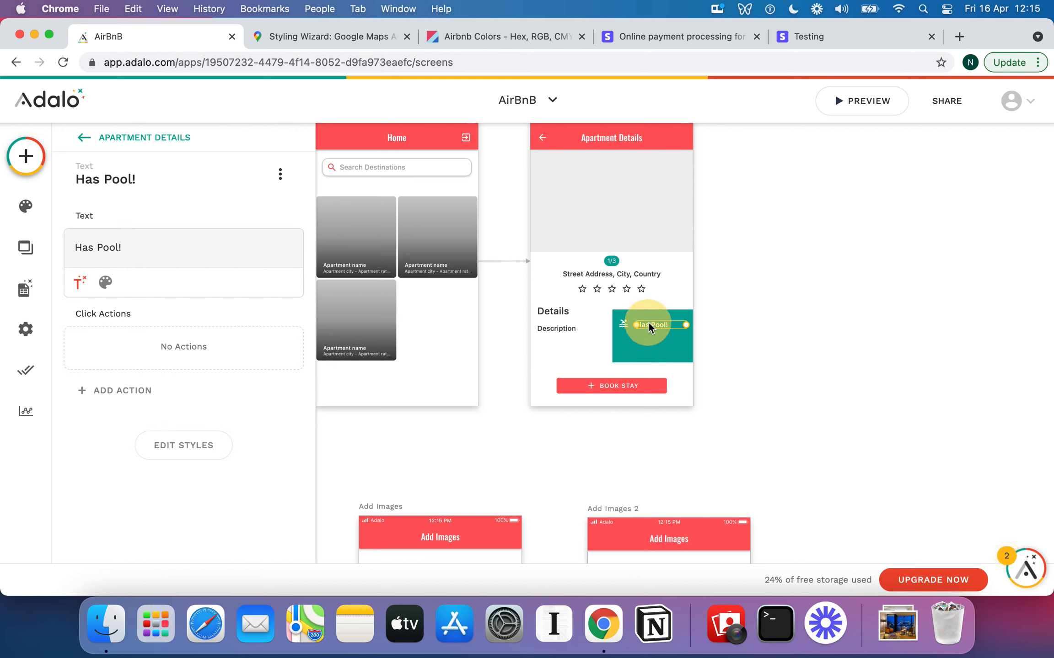
pyautogui.moveTo(648, 322); pyautogui.dragTo(622, 318)
pyautogui.click(621, 323)
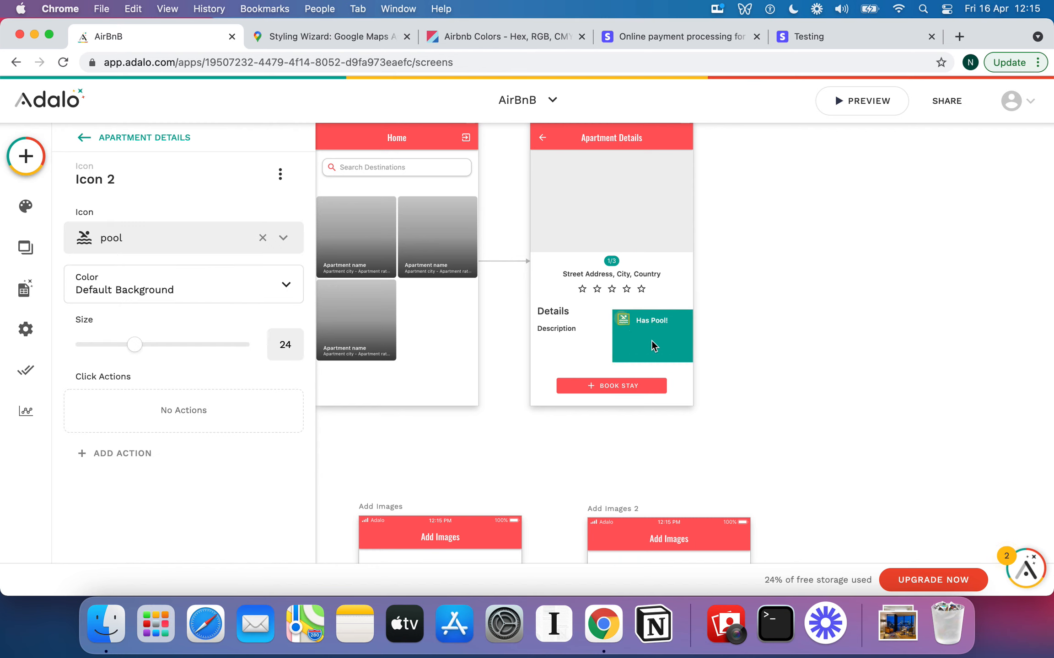
pyautogui.click(655, 350)
# Set the teal box's corner rounding to 14
pyautogui.scroll(-2, 245, 355)
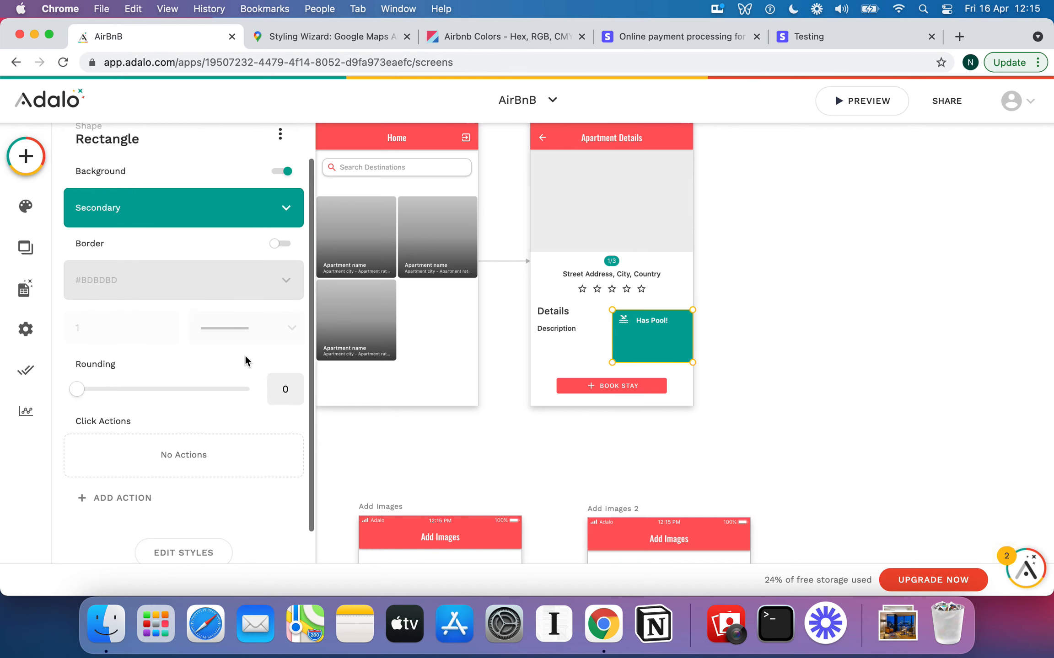
pyautogui.click(289, 389)
pyautogui.press('BackSpace')
pyautogui.write('14')
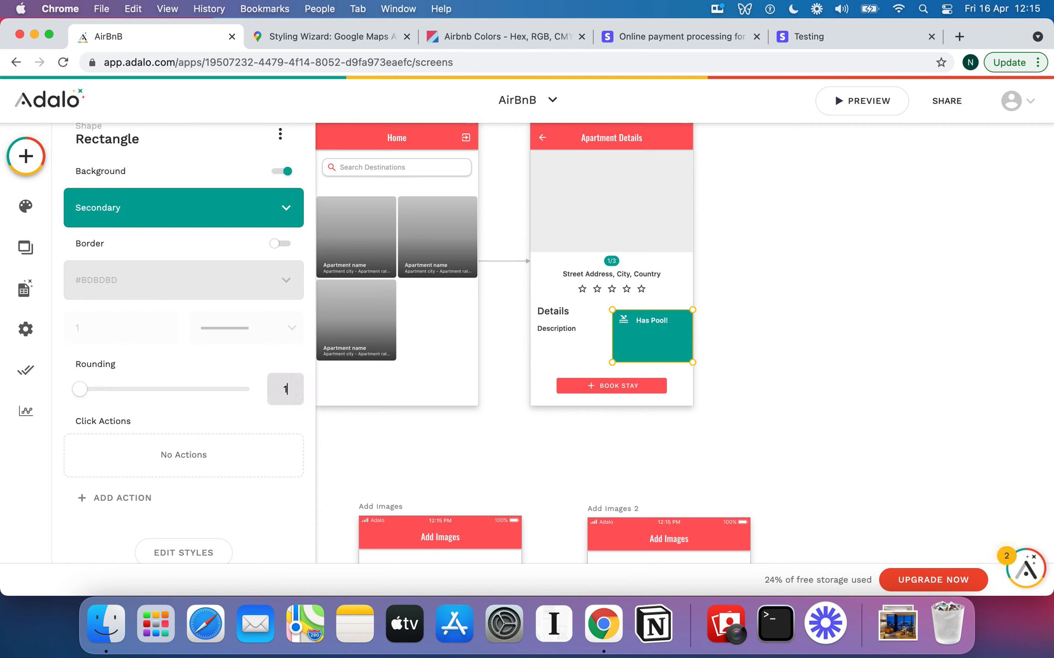
pyautogui.click(691, 304)
# Nudge the teal Has Pool! box one step to the right and check its position
pyautogui.click(685, 333)
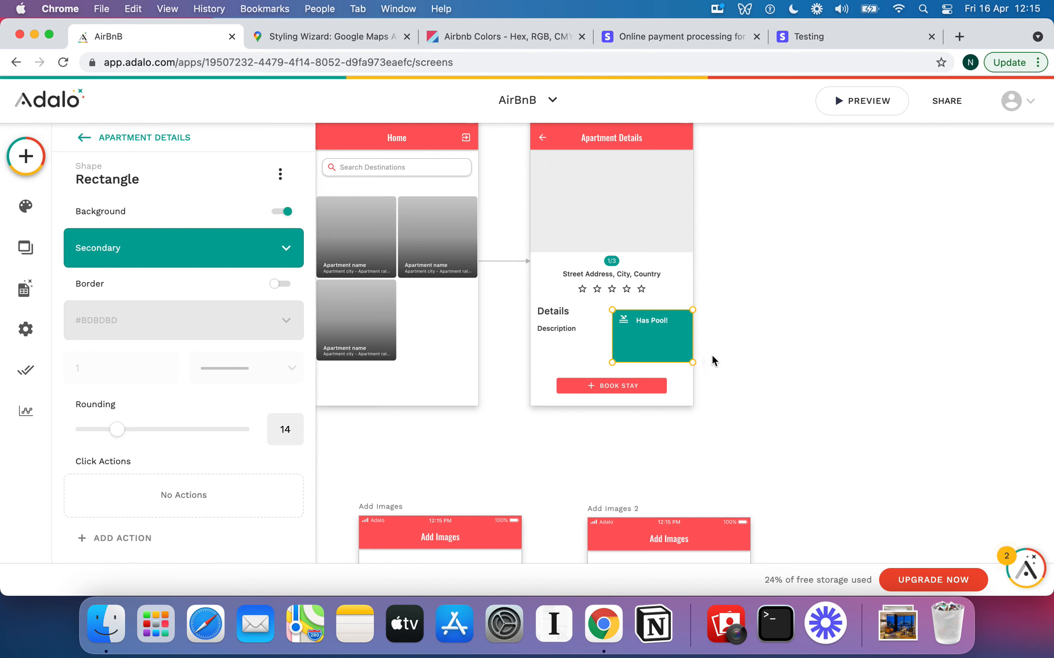
pyautogui.click(712, 357)
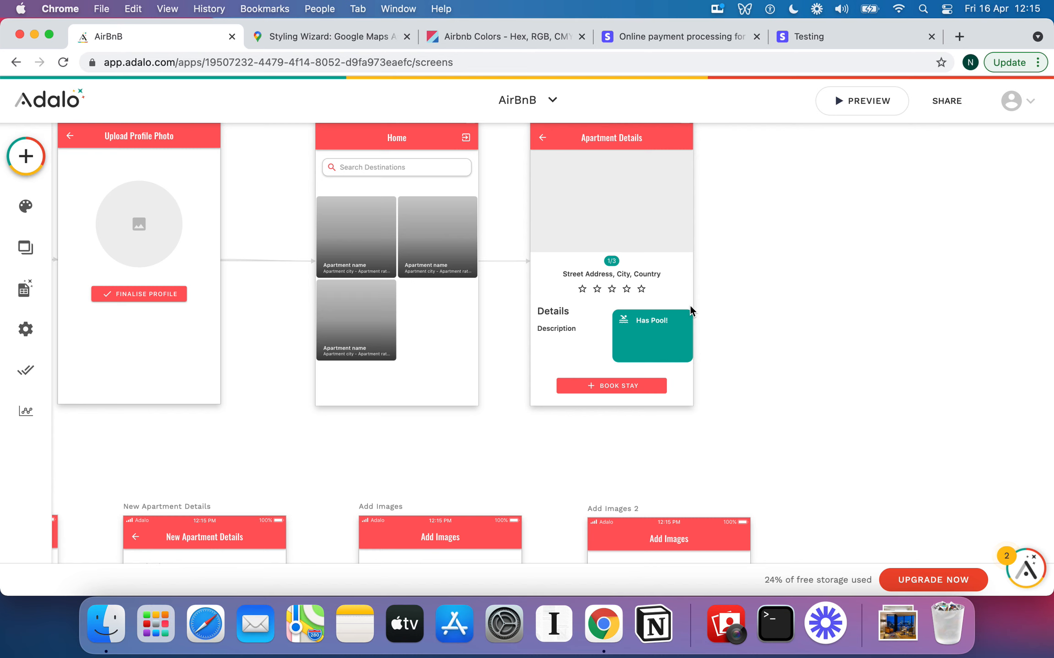
pyautogui.click(688, 358)
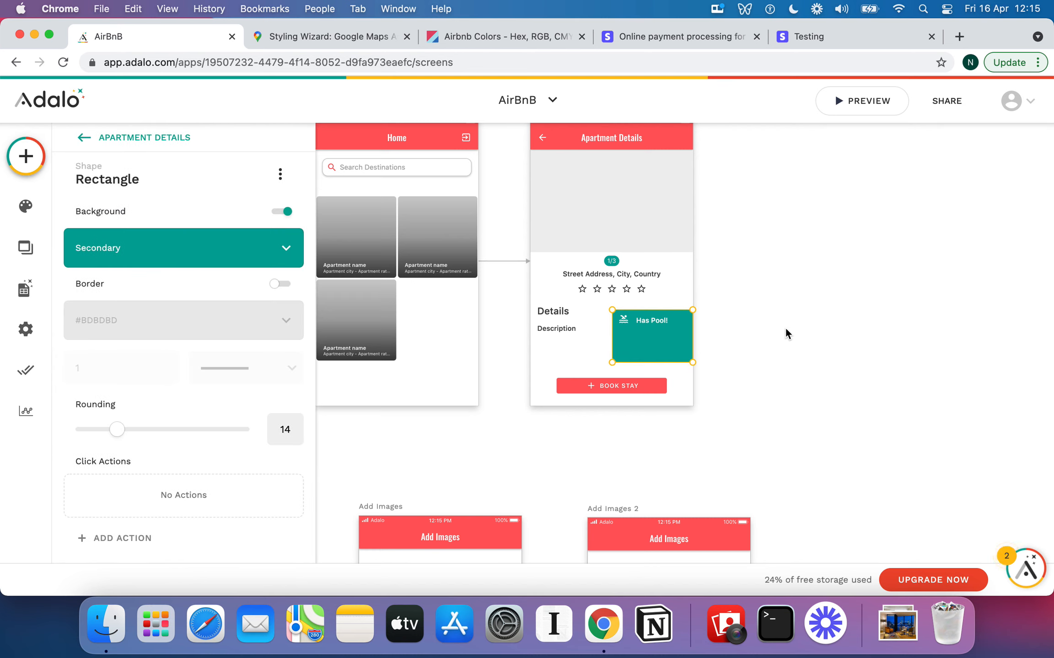
pyautogui.press('Right')
pyautogui.press('Right')
pyautogui.press('Right')
pyautogui.press('Right')
pyautogui.press('Right')
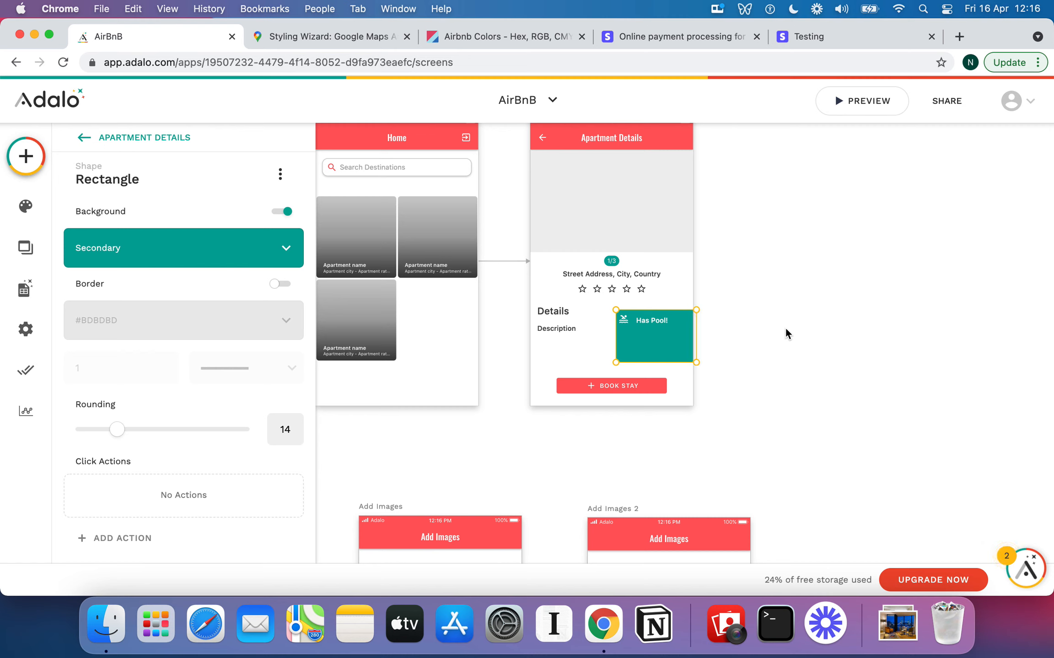
pyautogui.click(727, 331)
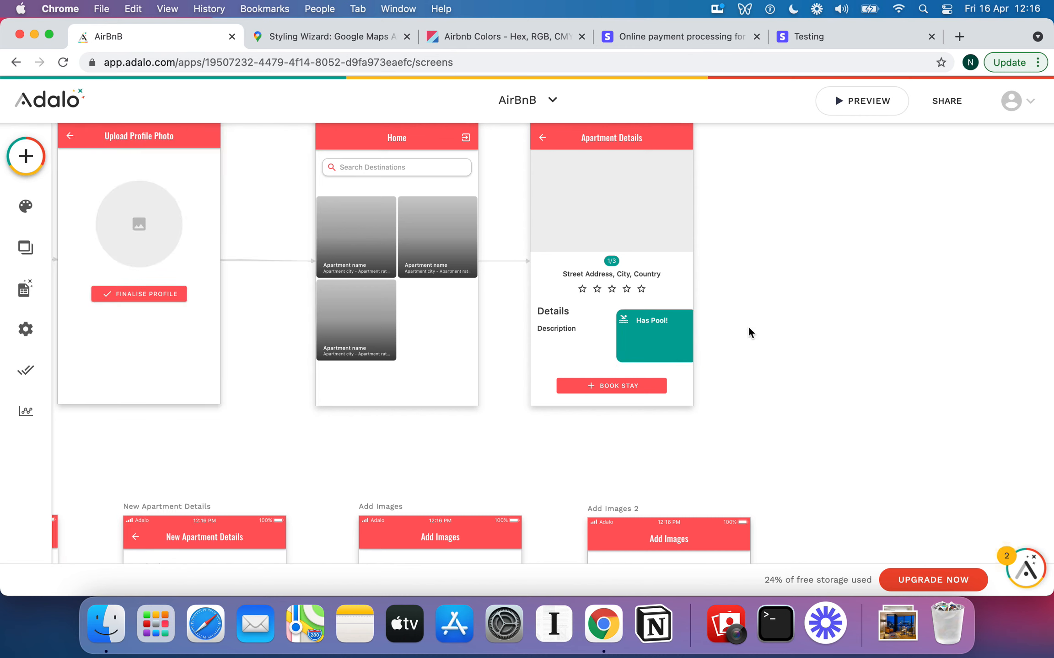
pyautogui.click(681, 361)
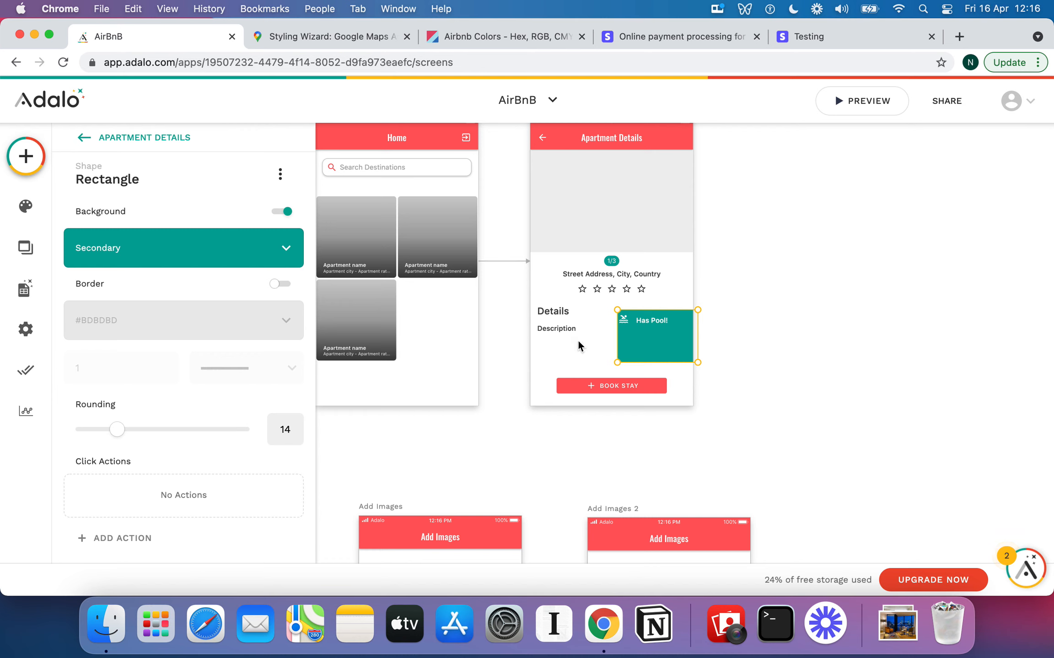
pyautogui.click(595, 356)
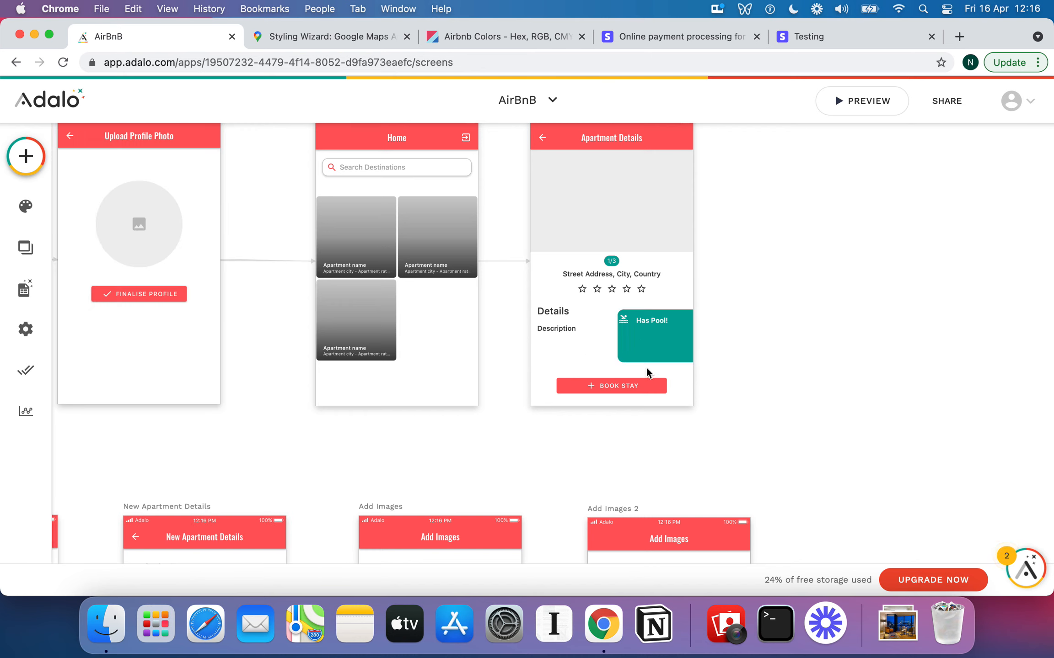
pyautogui.click(667, 320)
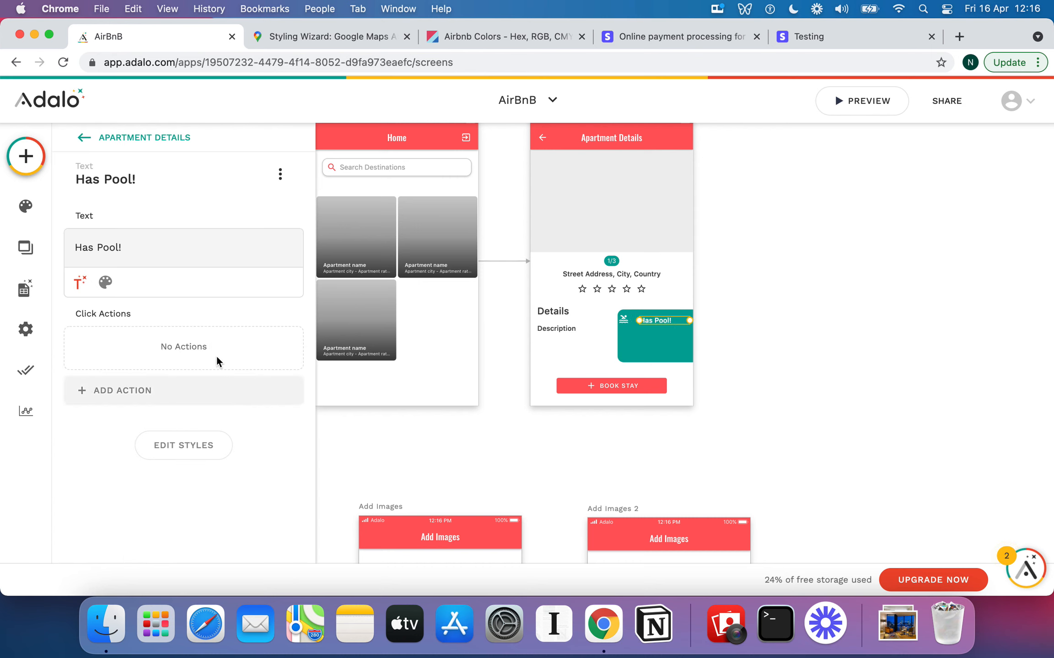
# Centre-align the Has Pool! text and nudge the pool icon two steps right
pyautogui.click(105, 283)
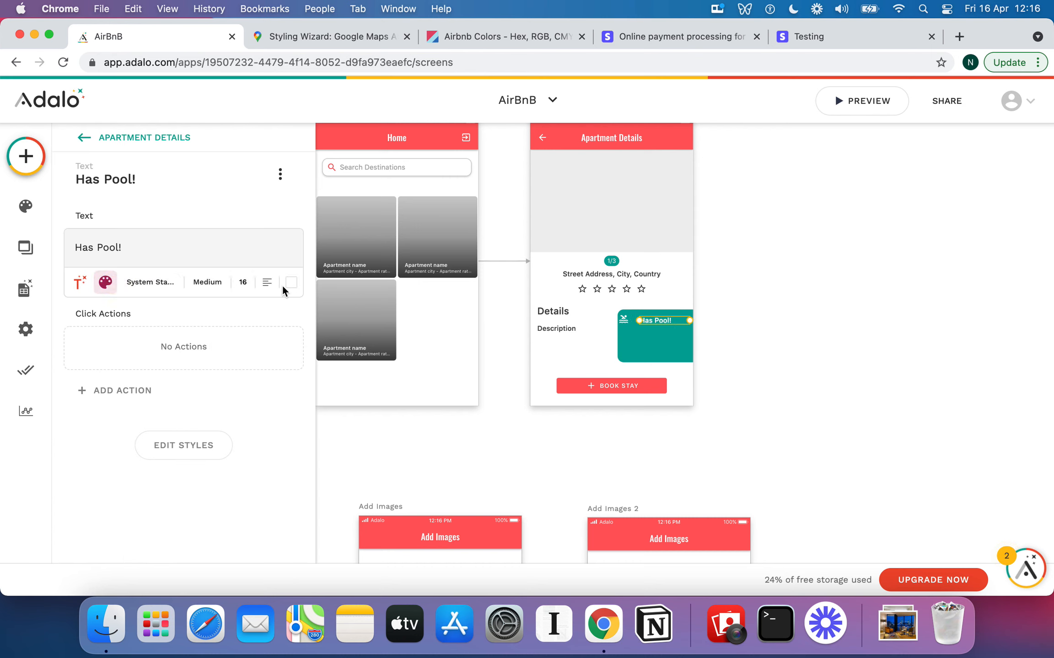
pyautogui.click(266, 283)
pyautogui.click(280, 353)
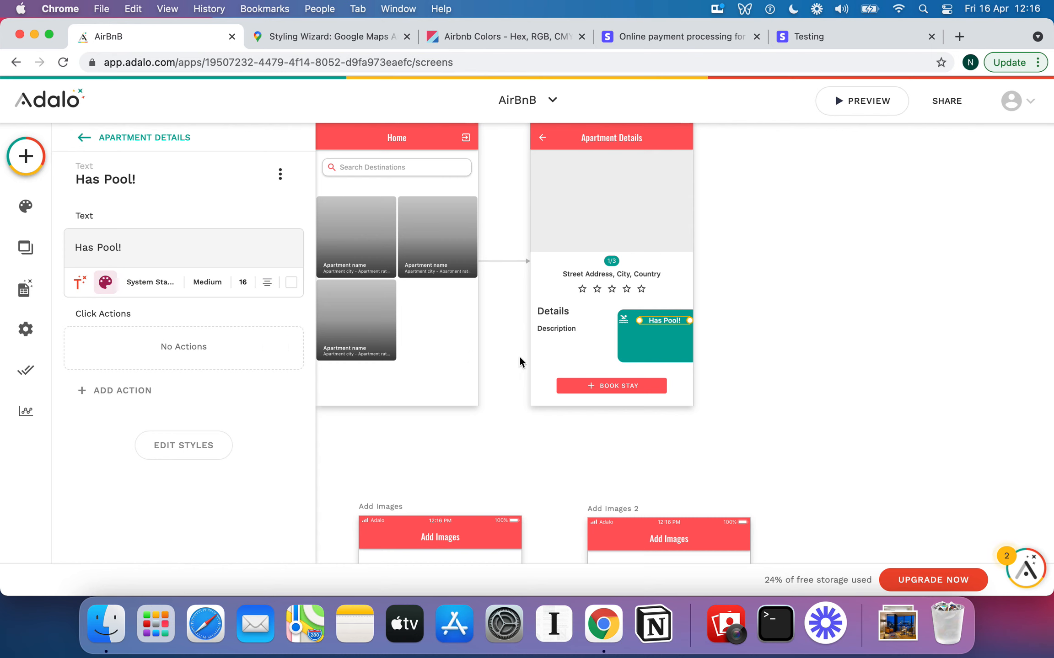
pyautogui.click(623, 319)
pyautogui.press('Right')
pyautogui.press('Right')
pyautogui.press('Right')
pyautogui.press('Right')
pyautogui.press('Right')
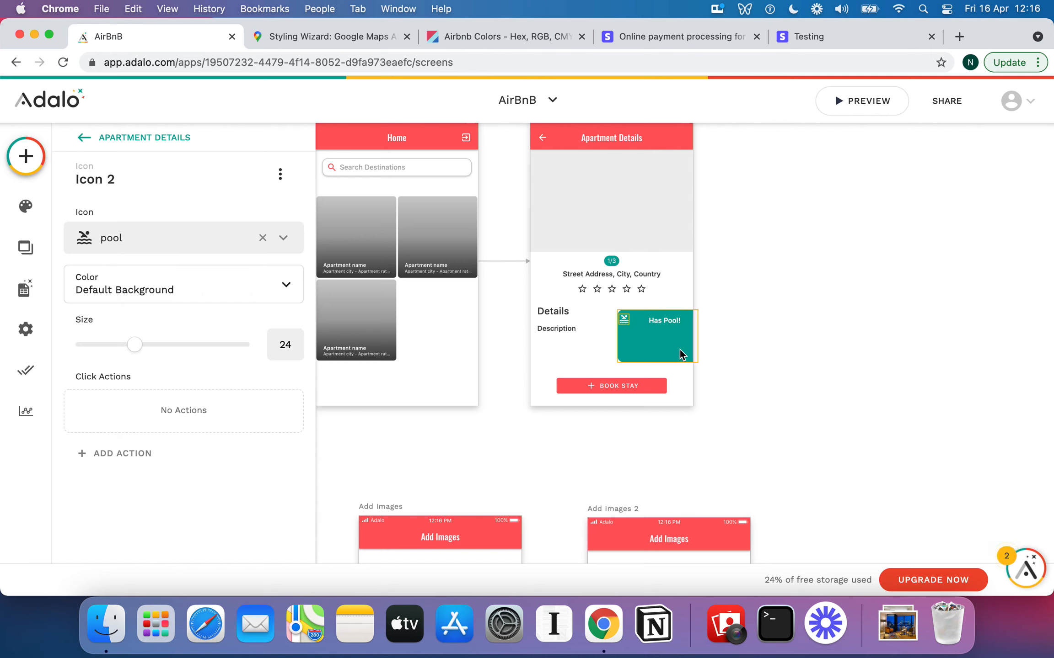
pyautogui.press('Right')
pyautogui.press('Right')
pyautogui.press('Right')
pyautogui.press('Right')
# Select the pool icon and the Has Pool! text together
pyautogui.click(661, 320)
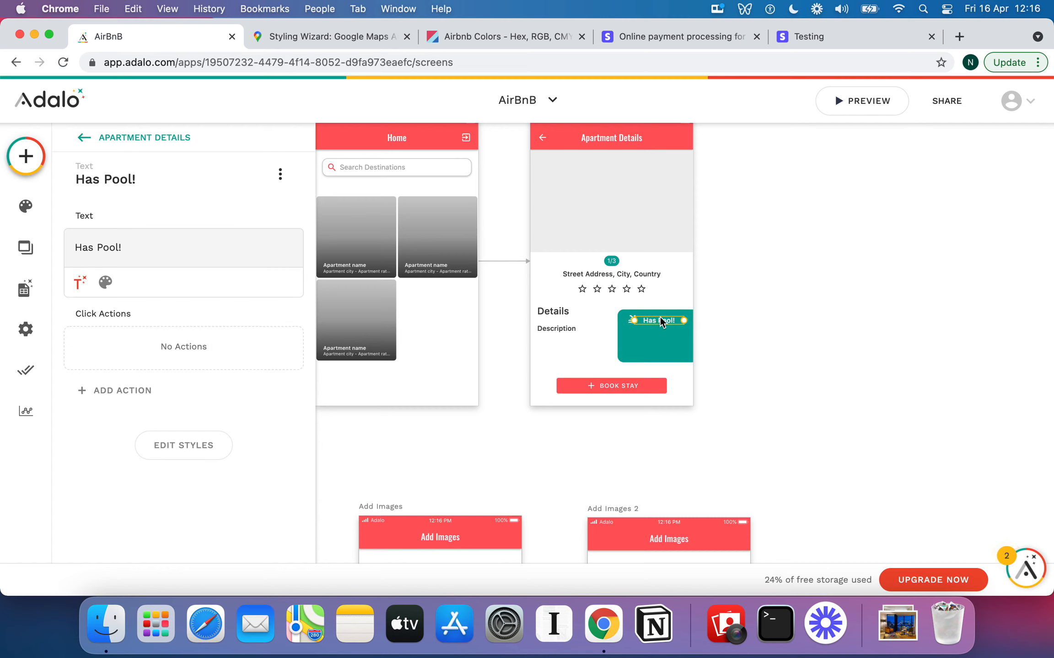
pyautogui.click(785, 329)
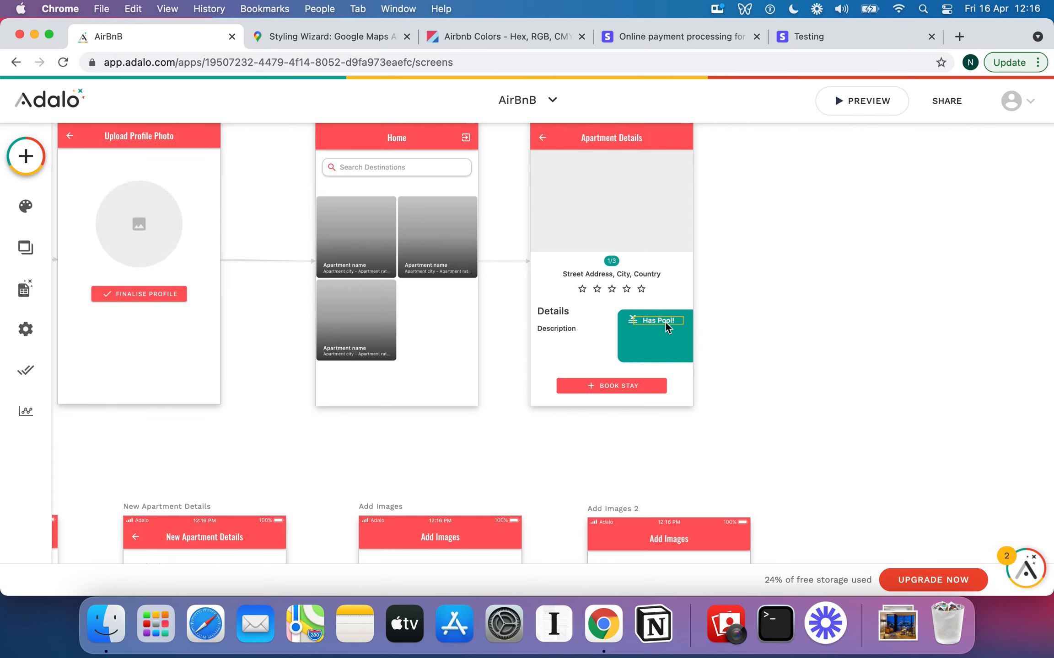
pyautogui.click(664, 322)
pyautogui.click(766, 317)
pyautogui.click(656, 323)
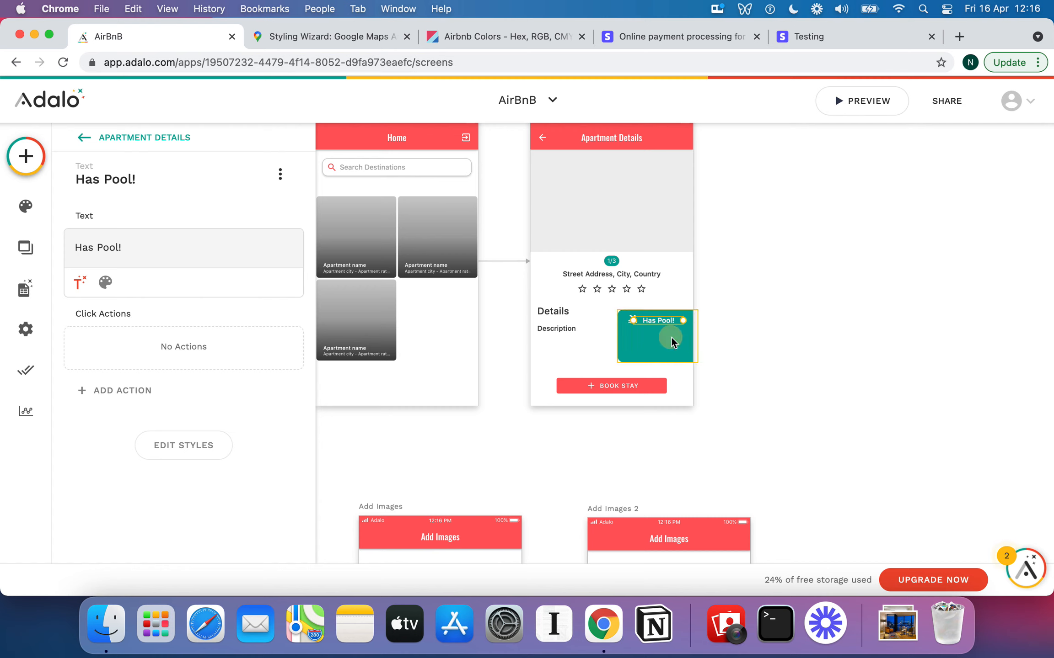
pyautogui.click(671, 338)
pyautogui.click(632, 321)
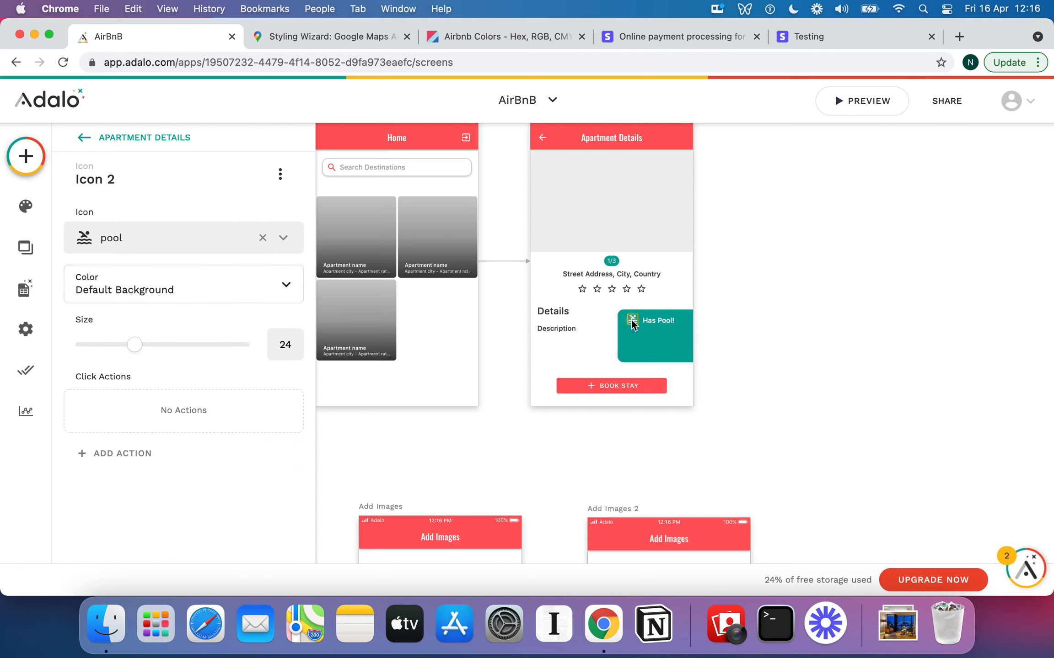
pyautogui.keyDown('shift'); pyautogui.click(664, 321); pyautogui.keyUp('shift')
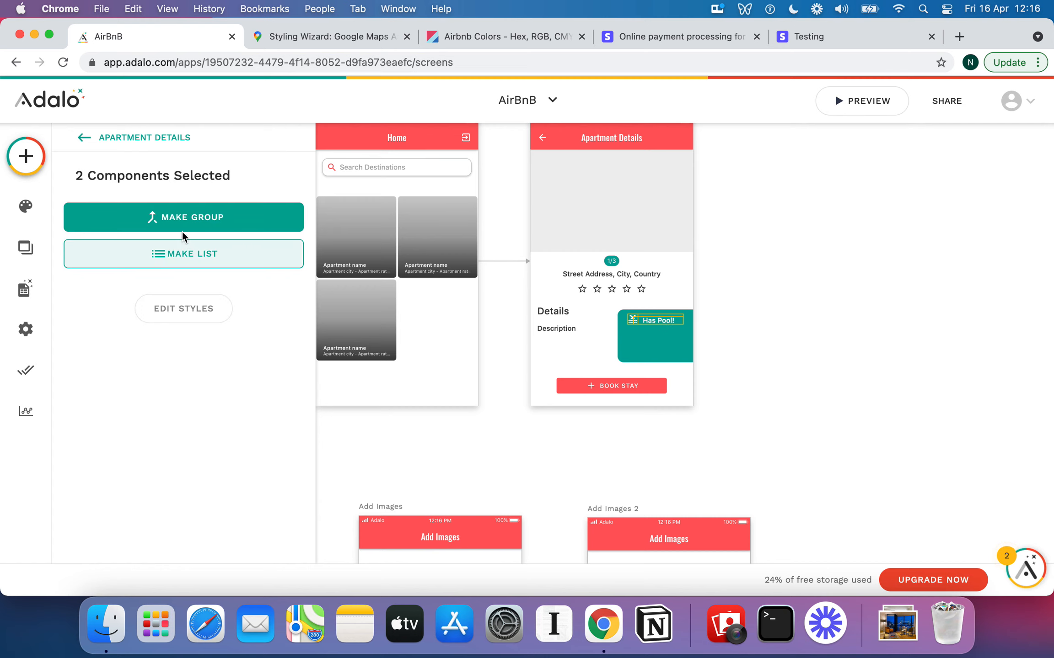
# Make a group of the selected icon and text and rename it 'Amenity Group'
pyautogui.click(182, 217)
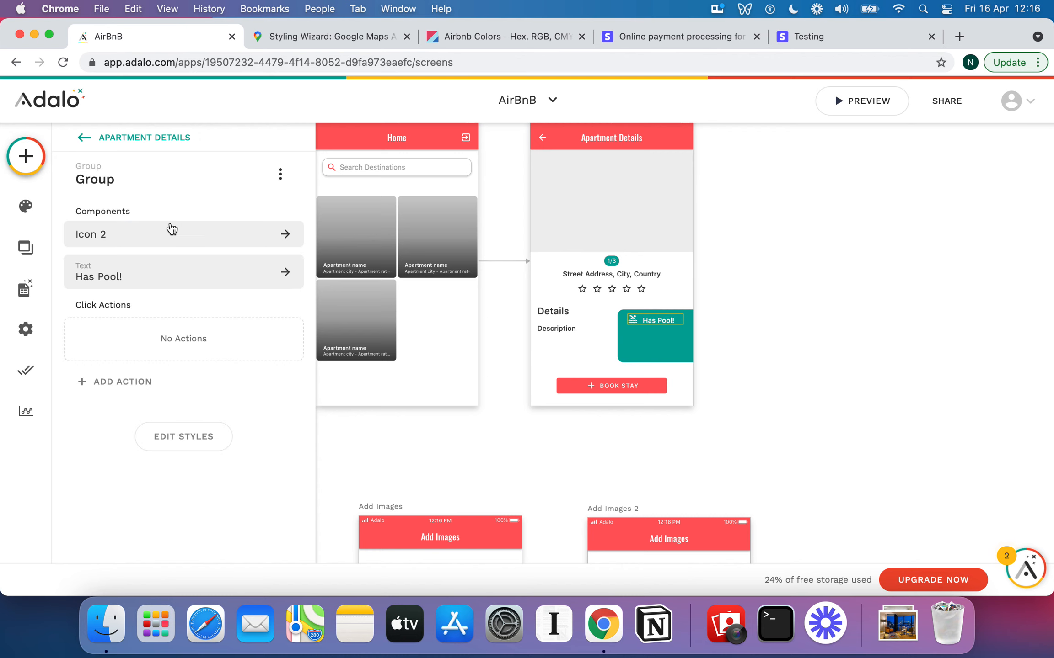
pyautogui.click(128, 174)
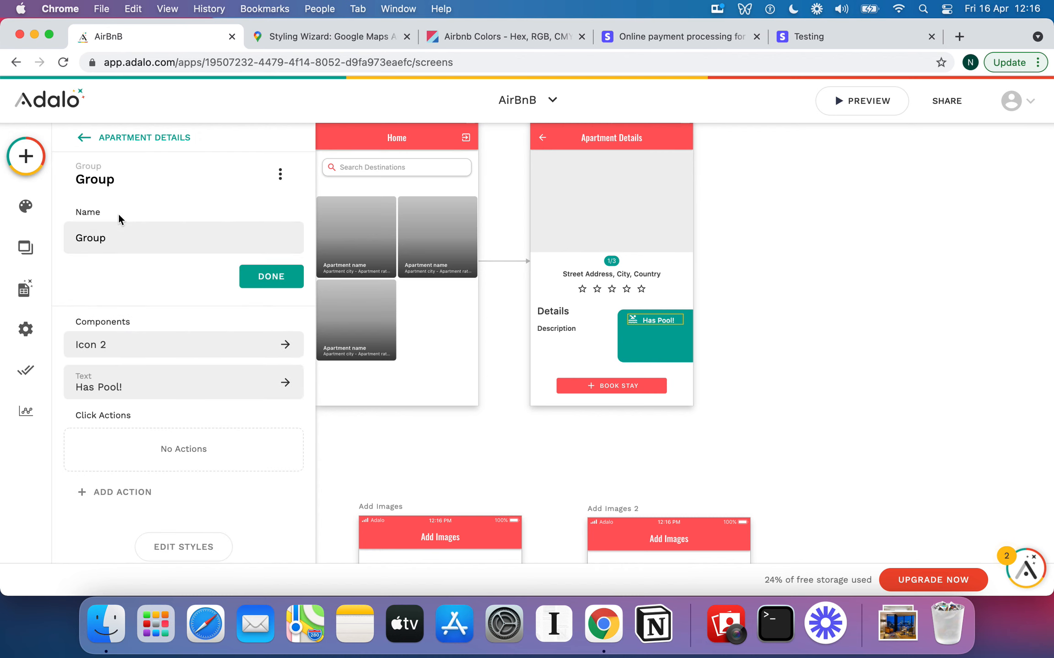
pyautogui.doubleClick(113, 236)
pyautogui.write('Amenity Grouop')
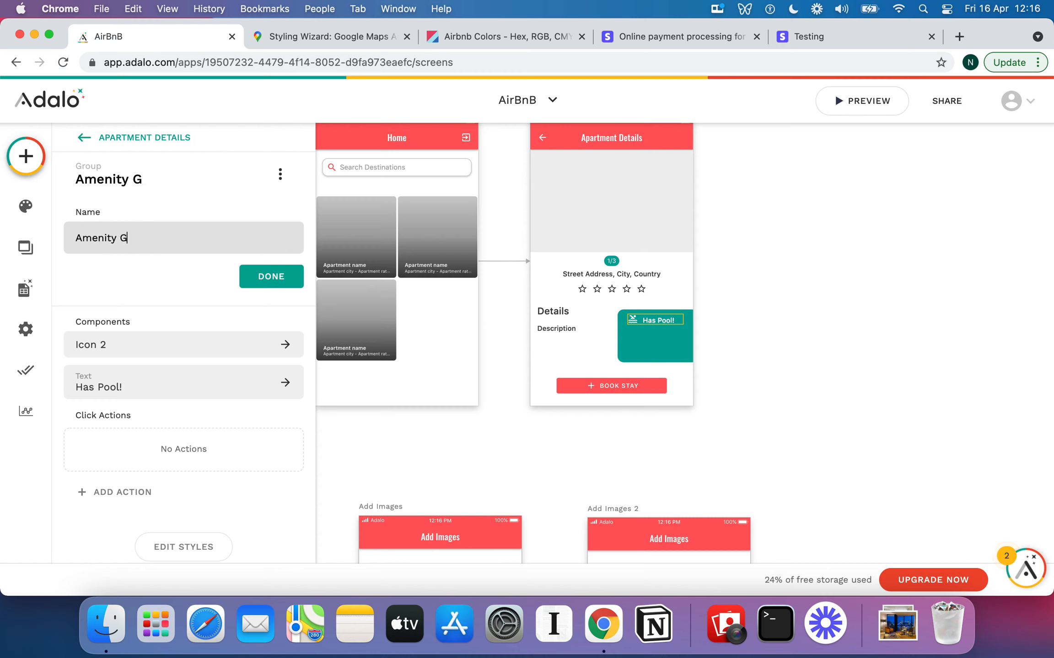
pyautogui.press('BackSpace')
pyautogui.write('op')
pyautogui.press('BackSpace')
pyautogui.press('BackSpace')
pyautogui.write('p')
pyautogui.click(199, 279)
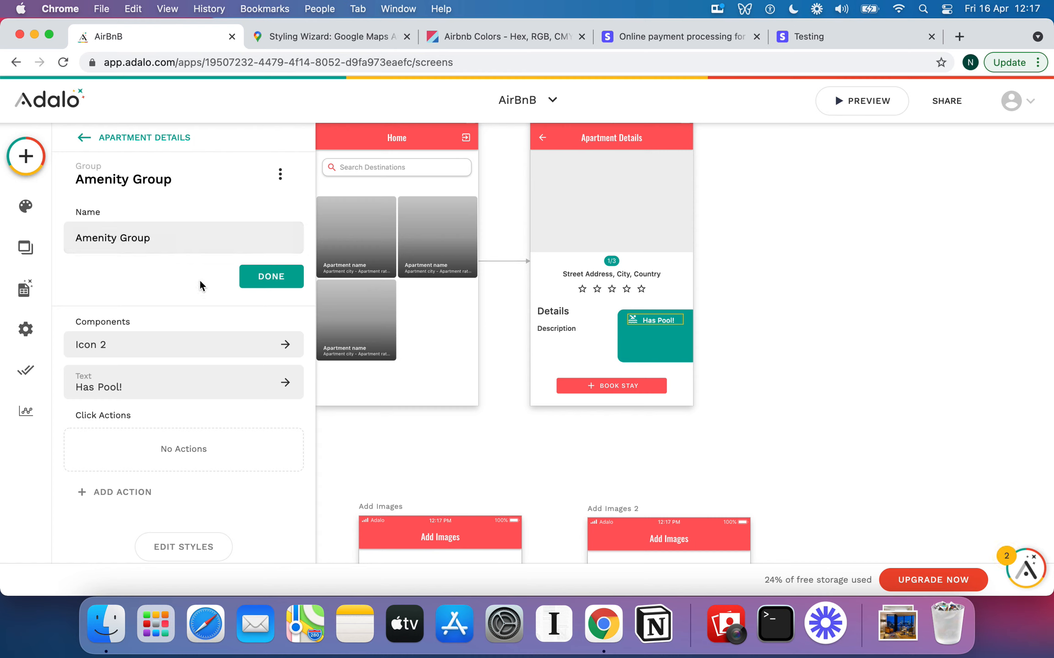
pyautogui.click(265, 283)
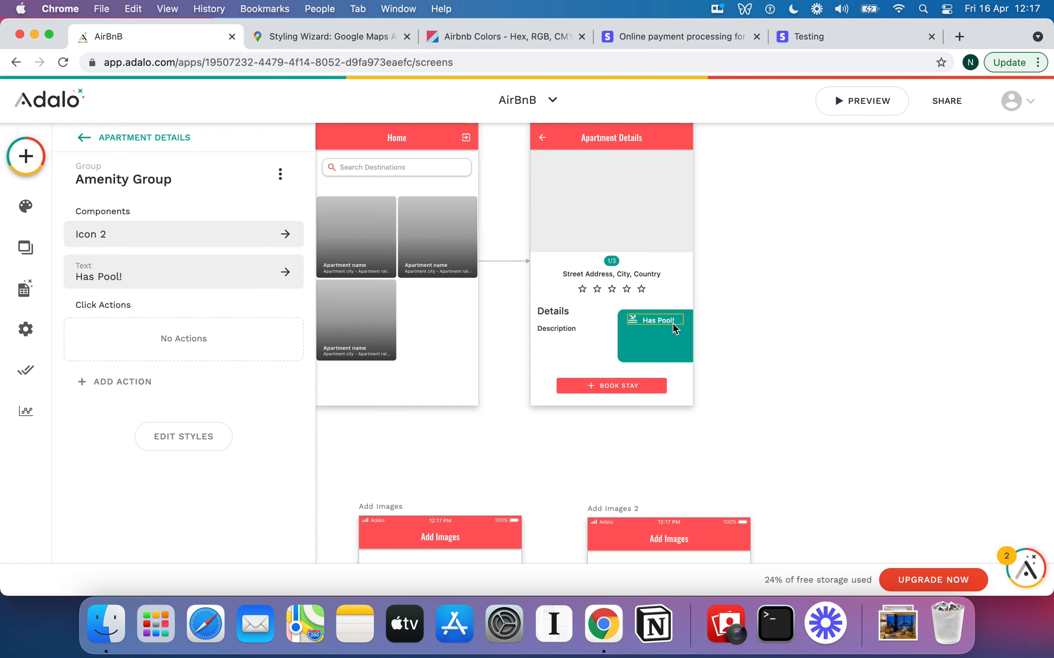
# Make Amenity Group Sometimes Visible when Current Apartment > Has Pool? is true, then drag a copy below
pyautogui.moveTo(666, 324); pyautogui.dragTo(667, 323)
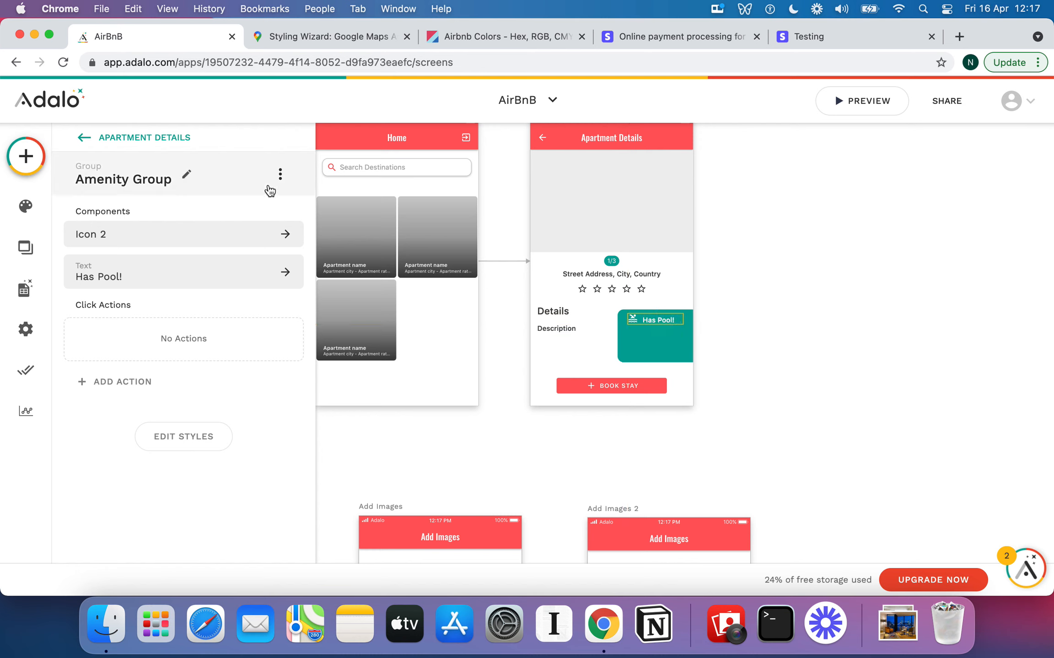
pyautogui.click(280, 174)
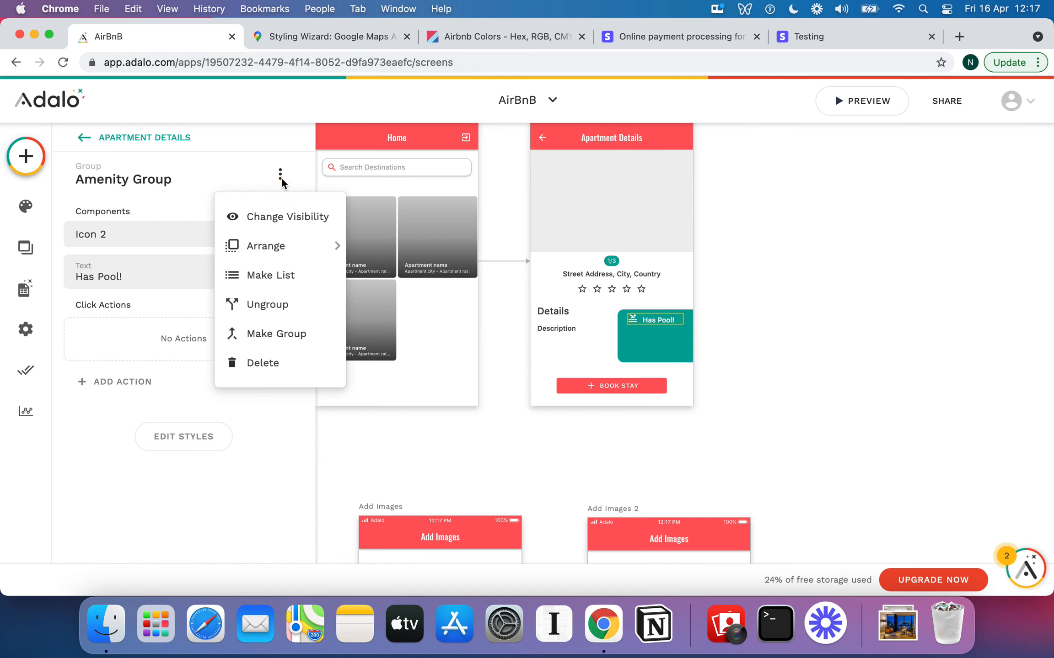
pyautogui.click(278, 219)
pyautogui.click(262, 233)
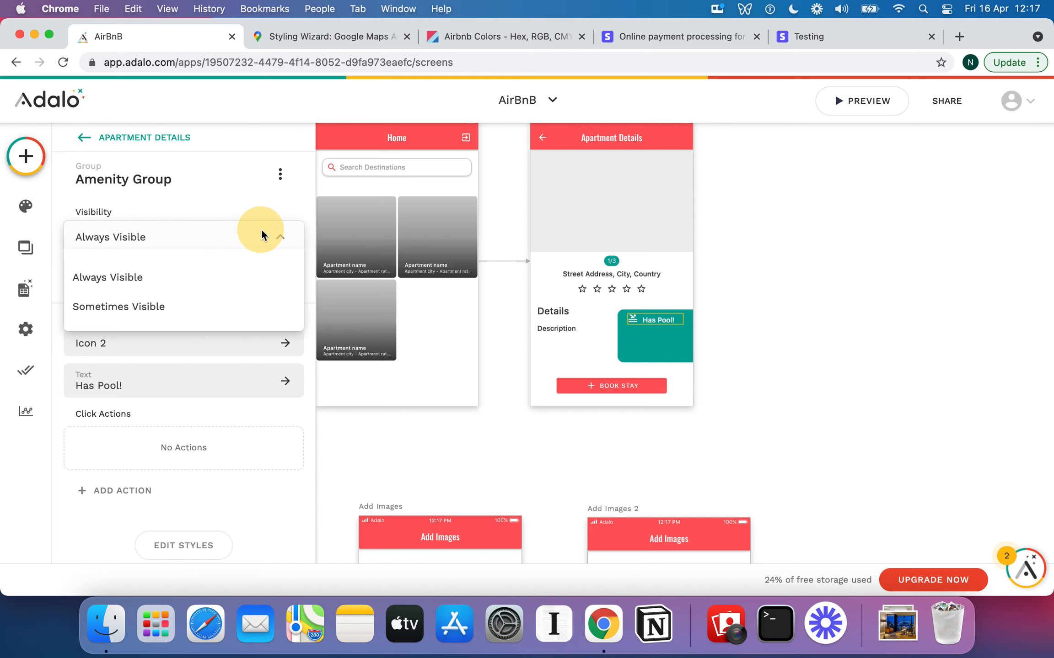
pyautogui.click(200, 305)
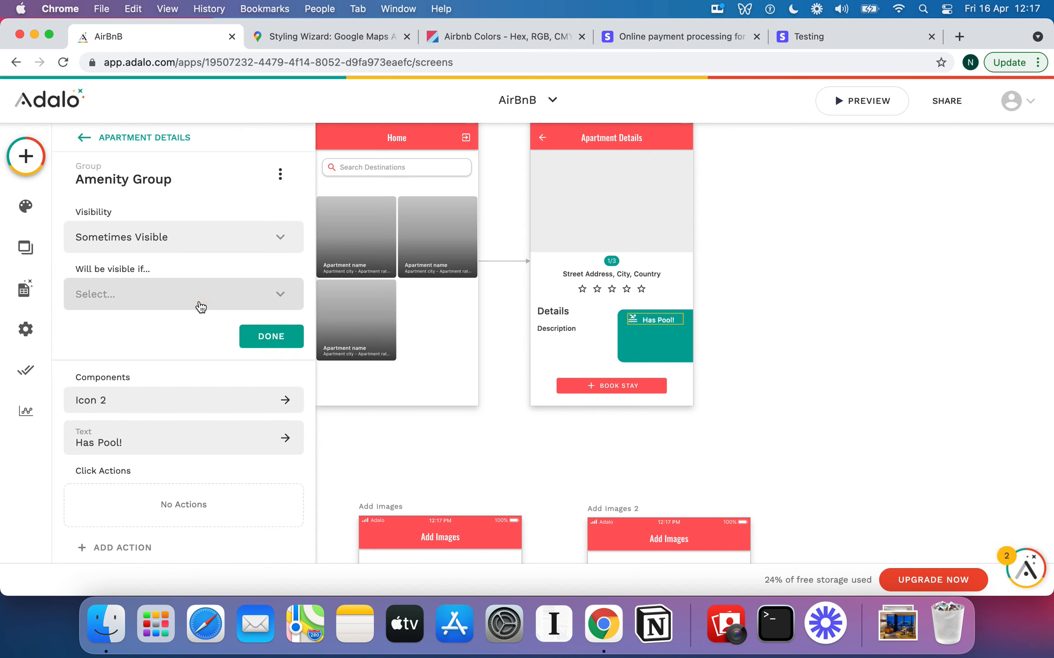
pyautogui.click(203, 294)
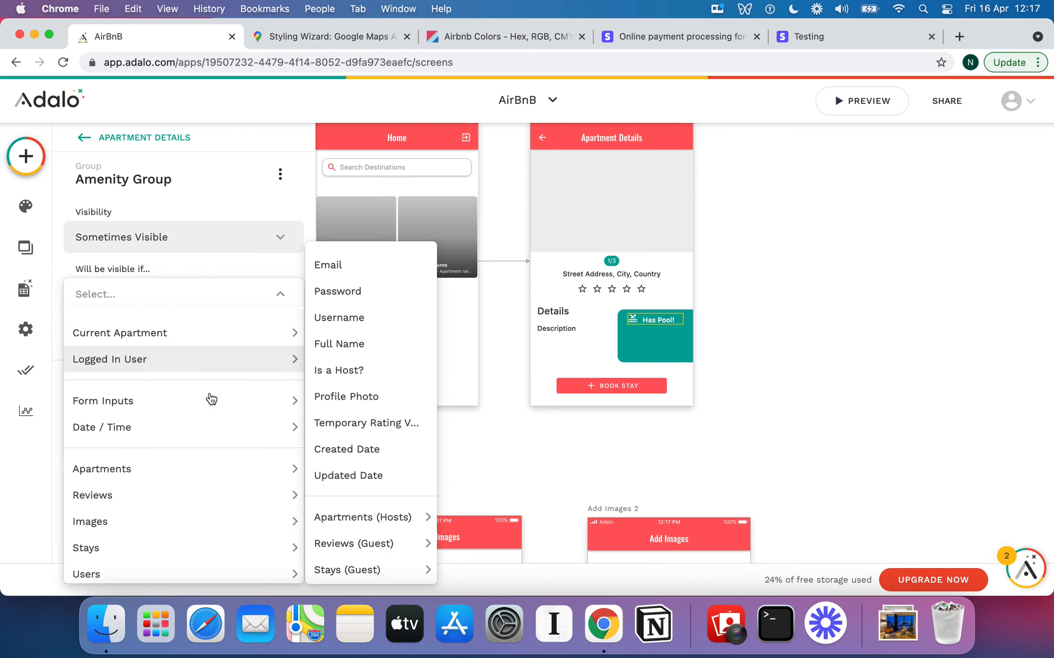
pyautogui.moveTo(212, 424)
pyautogui.moveTo(229, 338)
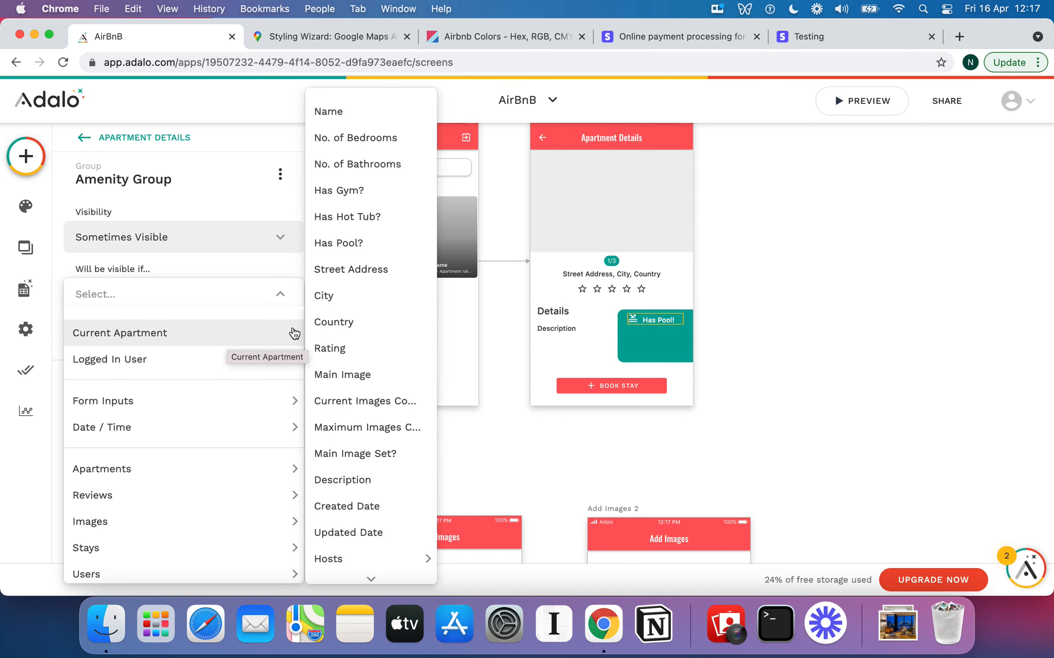
pyautogui.click(377, 245)
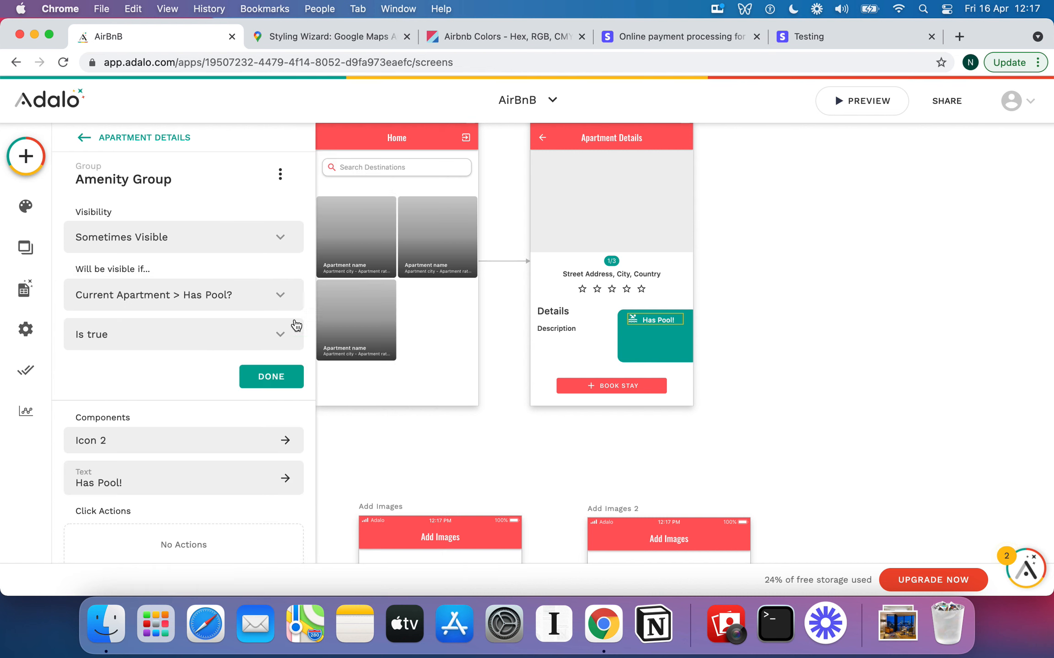
pyautogui.click(291, 382)
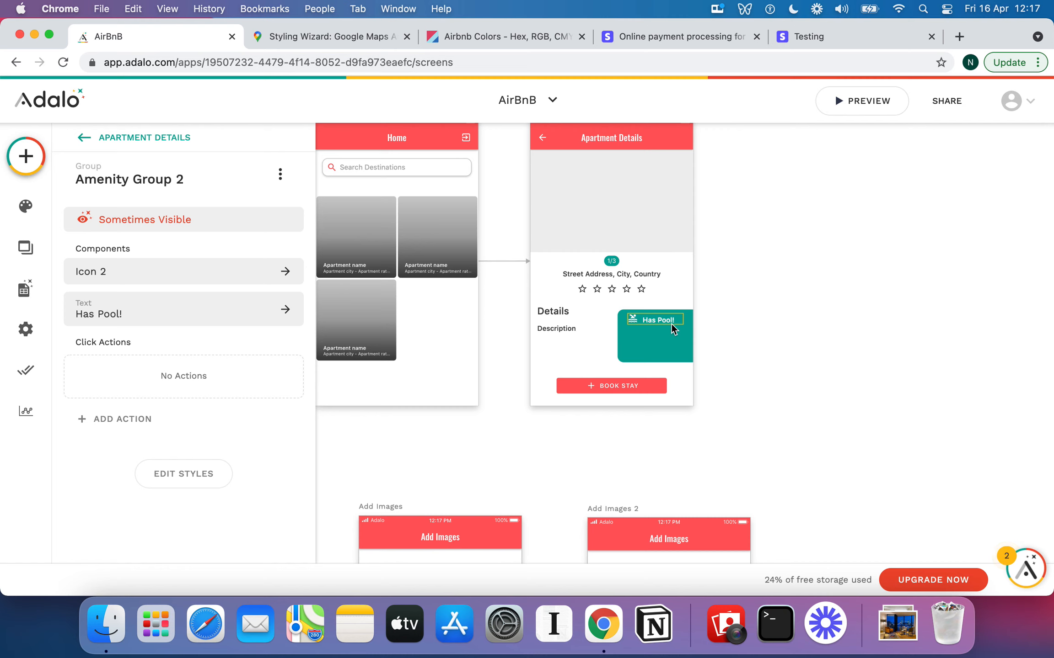
pyautogui.moveTo(662, 319); pyautogui.dragTo(662, 332)
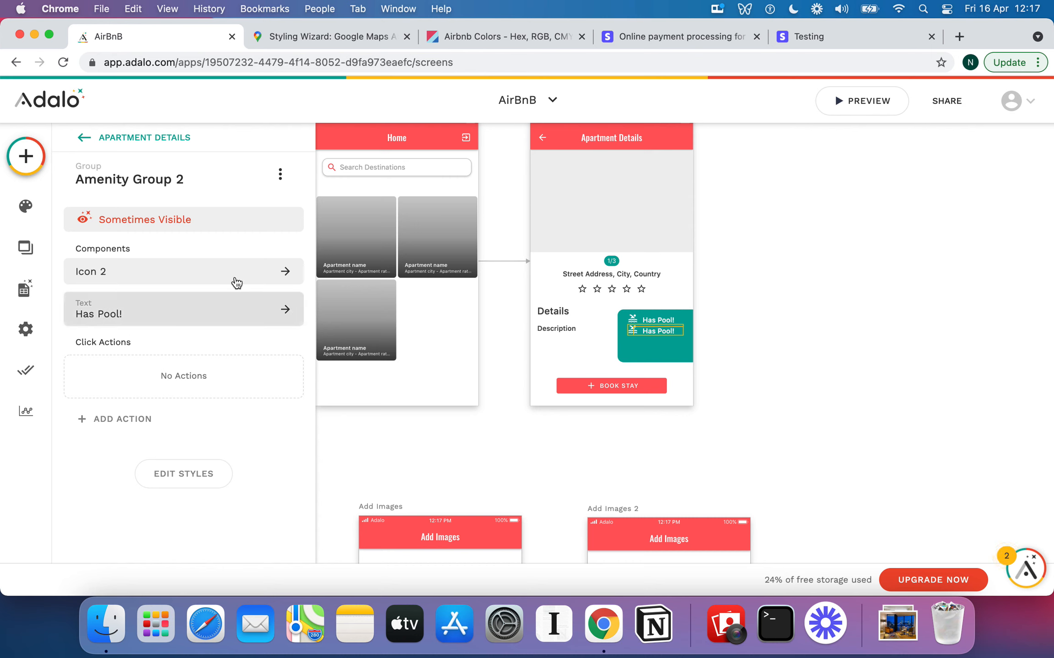
# Rewrite Amenity Group 2's text from 'Has Pool!' to 'Has Gym!' and reselect the group
pyautogui.click(172, 305)
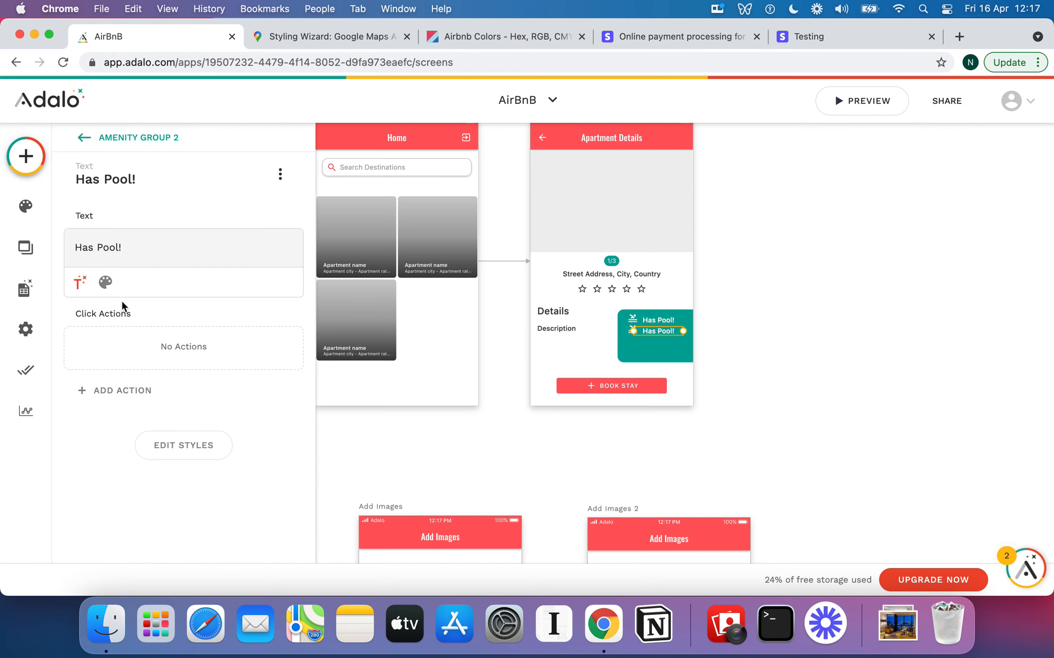
pyautogui.tripleClick(107, 254)
pyautogui.tripleClick(107, 254)
pyautogui.tripleClick(107, 253)
pyautogui.tripleClick(141, 247)
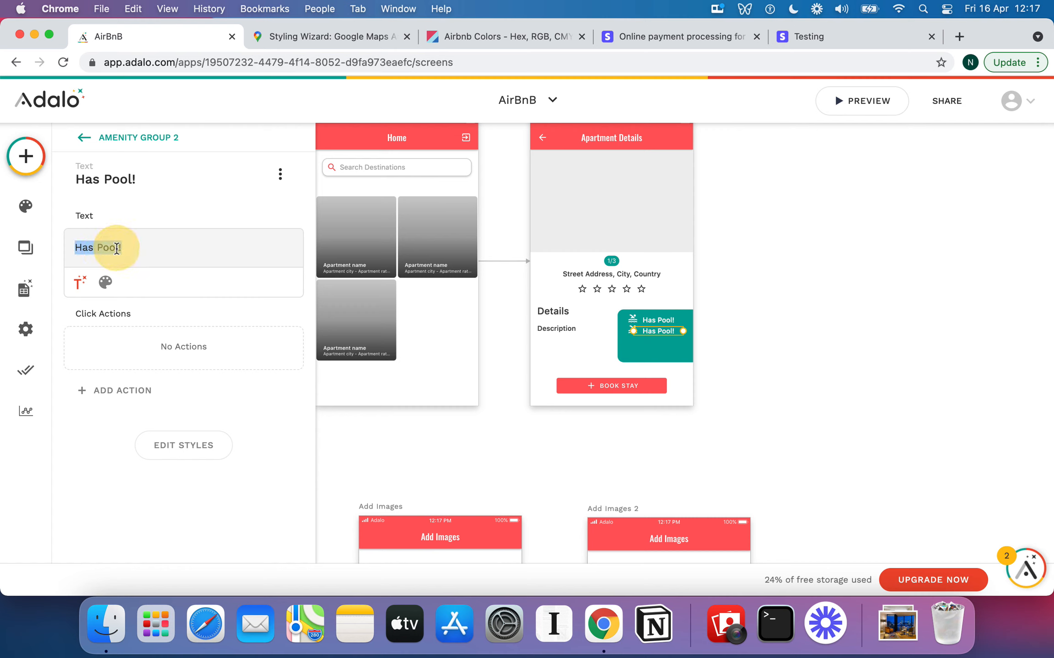
pyautogui.click(130, 248)
pyautogui.press('BackSpace')
pyautogui.press('BackSpace')
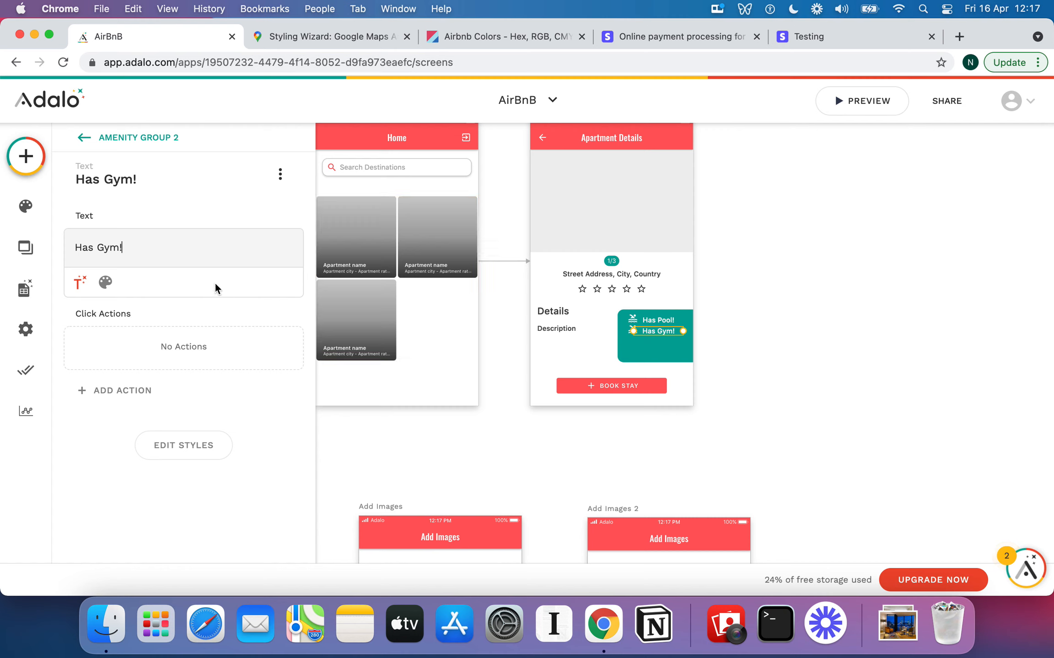
pyautogui.click(631, 333)
pyautogui.click(632, 331)
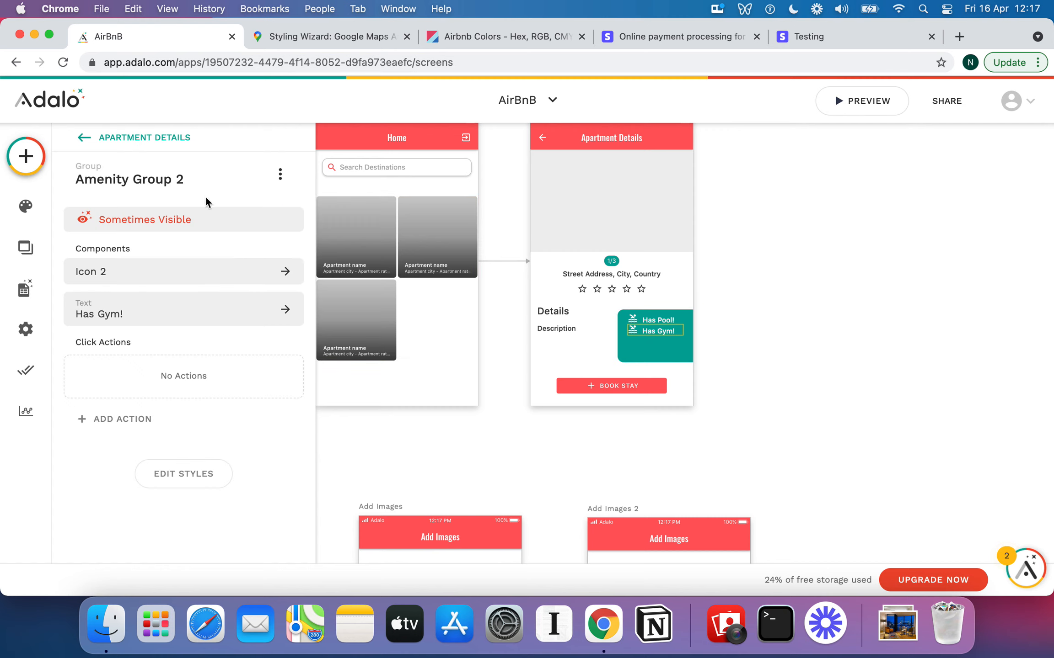
# Search icons for 'hot' and set Amenity Group 2's Icon 2 to hot_tub
pyautogui.click(136, 270)
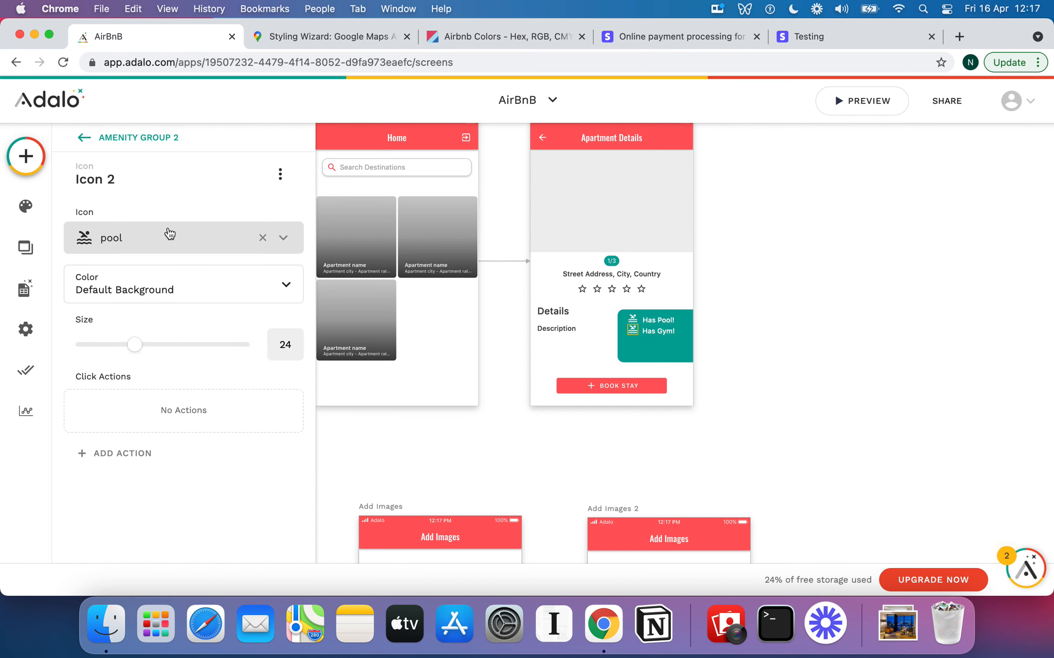
pyautogui.click(149, 249)
pyautogui.write('hot')
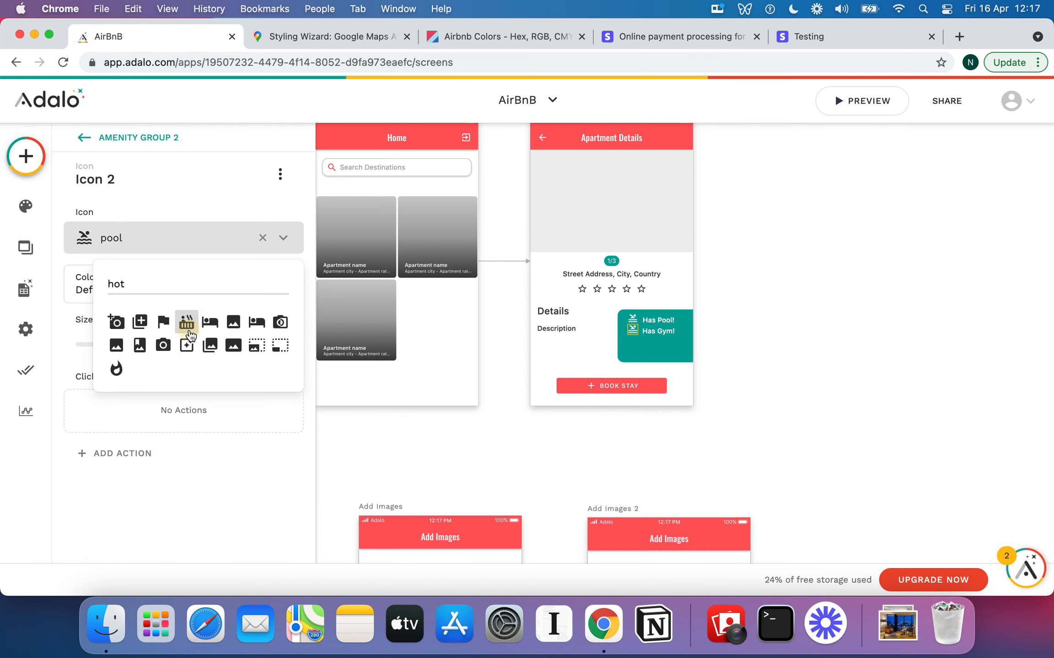
pyautogui.click(187, 329)
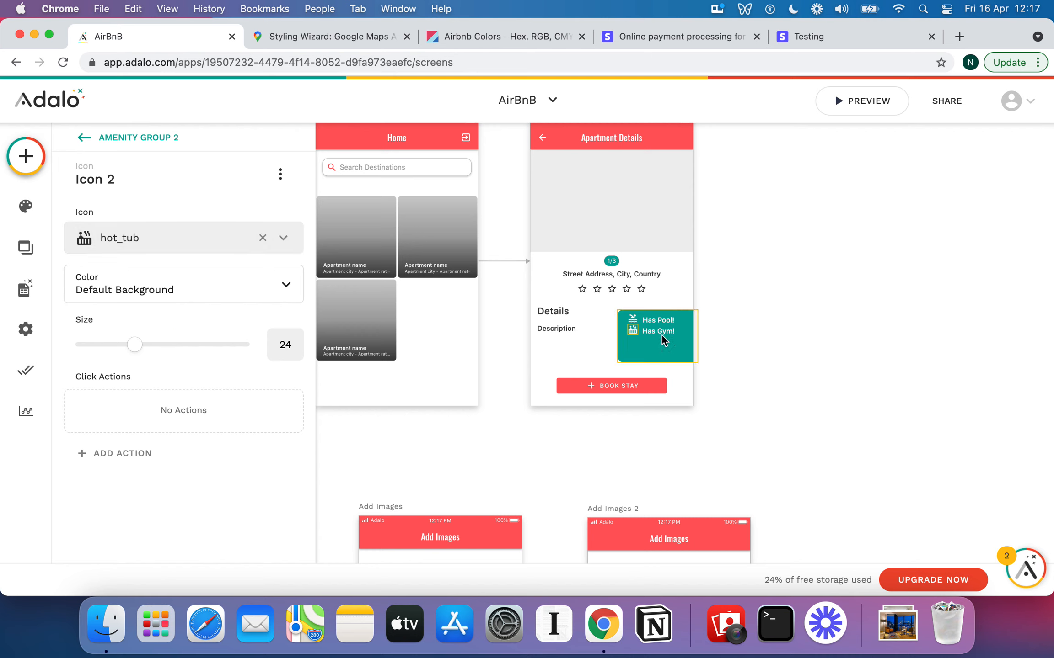
# Reselect Amenity Group 2 through the Has Gym! text and teal box, reopening Icon 2's settings
pyautogui.click(674, 338)
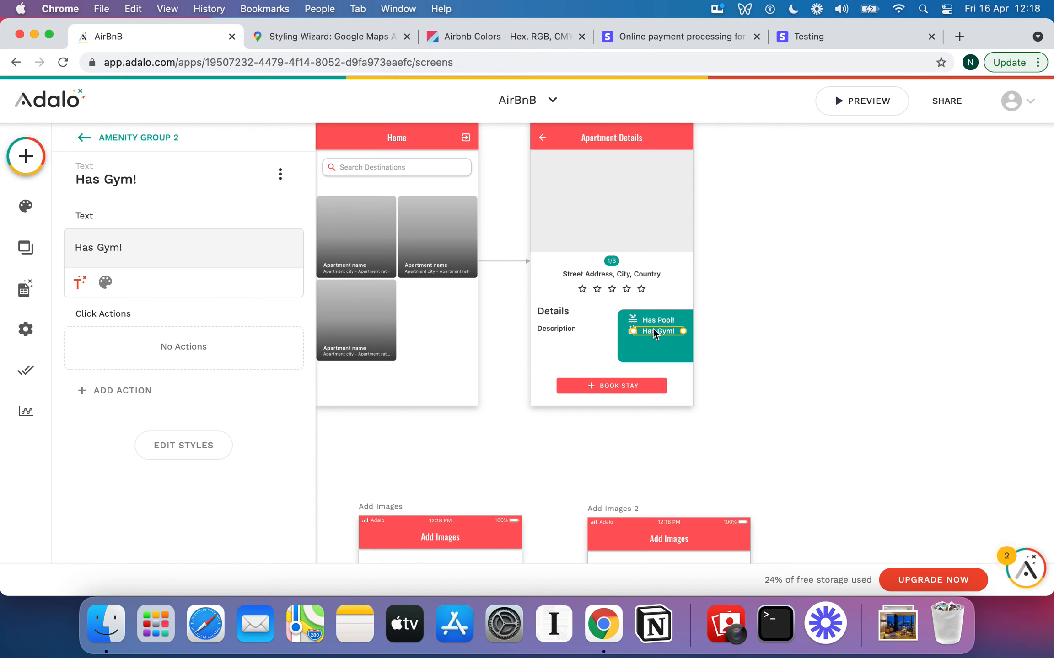
pyautogui.click(631, 338)
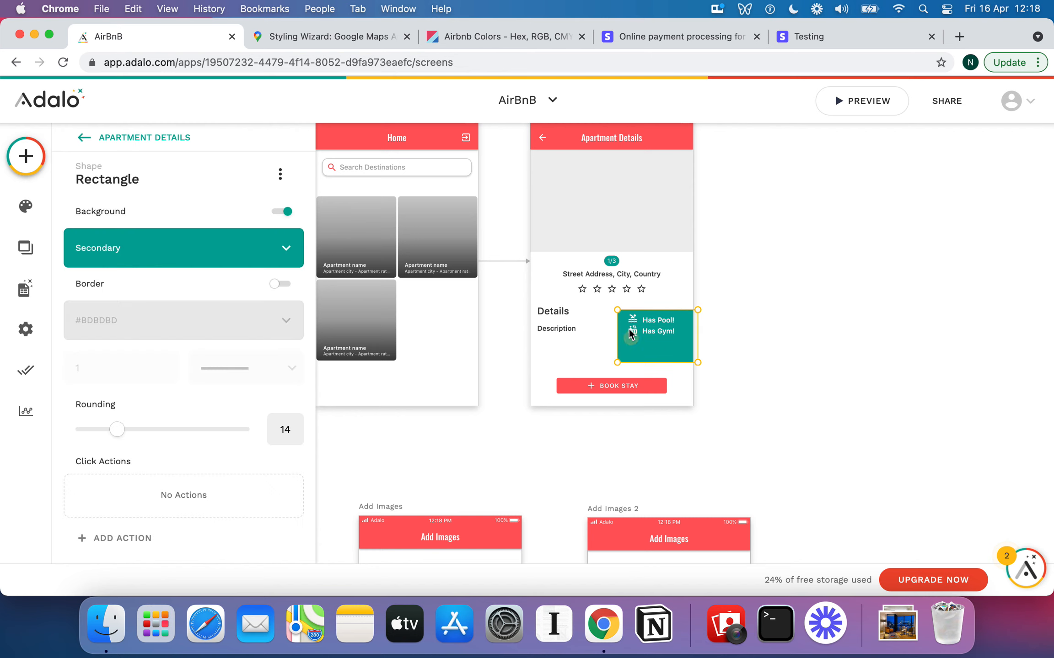
pyautogui.click(627, 330)
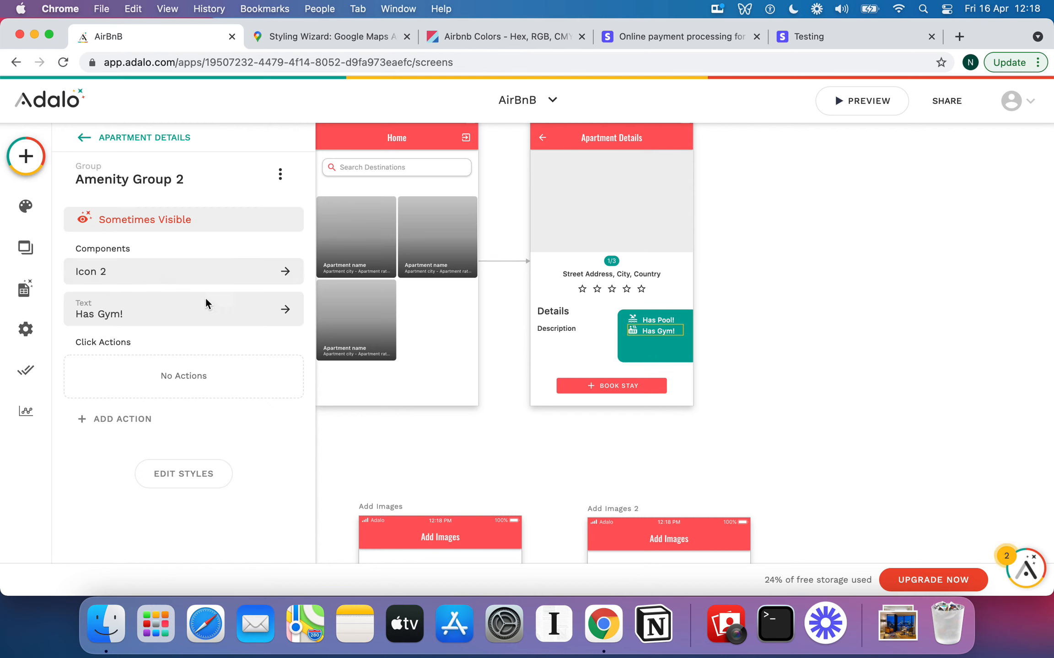
pyautogui.click(136, 272)
# Browse the icon list and set the Has Gym! row's icon to fitness_center
pyautogui.click(151, 238)
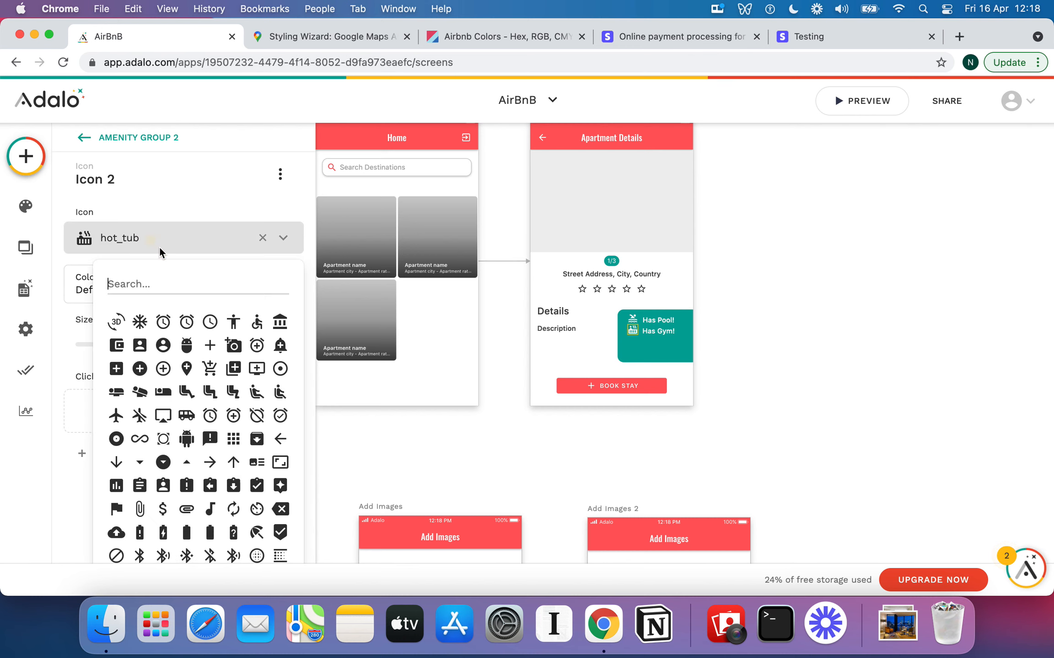
pyautogui.scroll(-10, 194, 369)
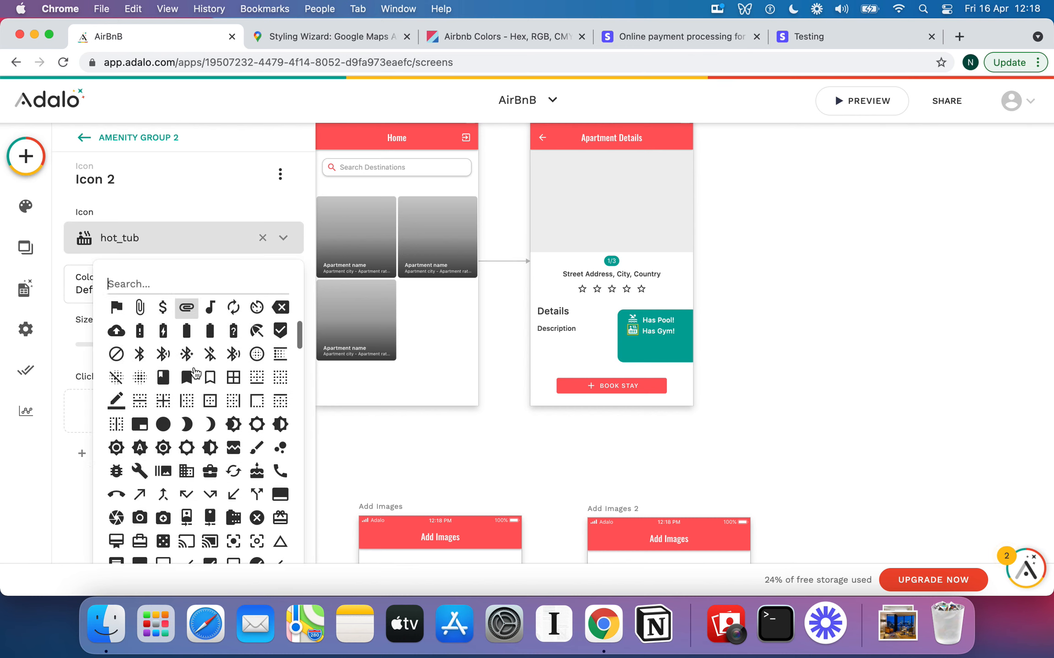
pyautogui.scroll(-4, 196, 373)
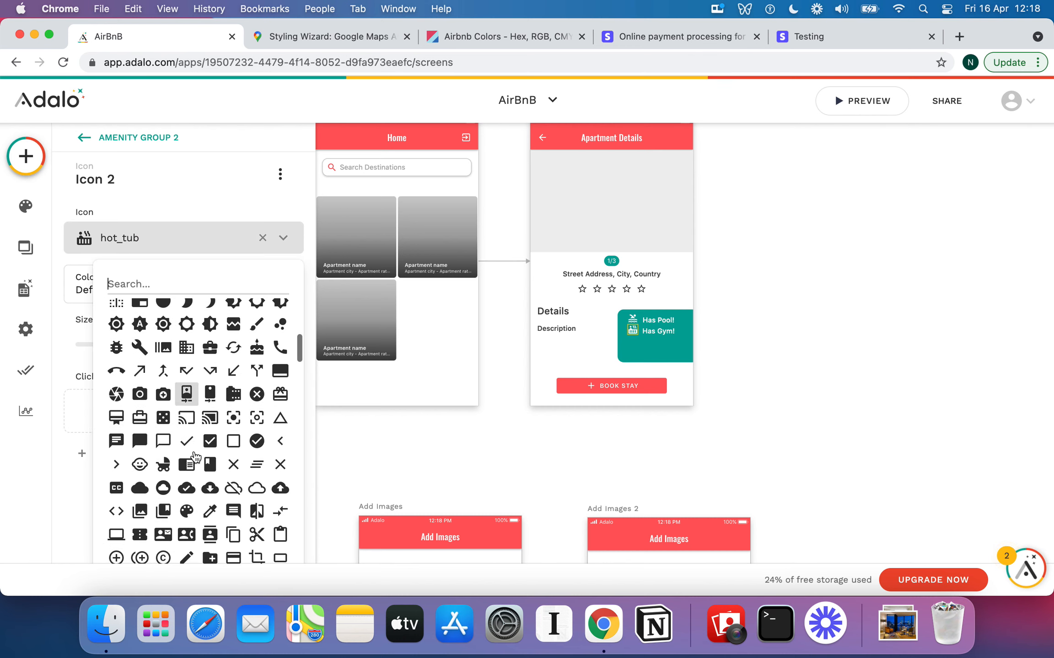
pyautogui.scroll(-8, 195, 457)
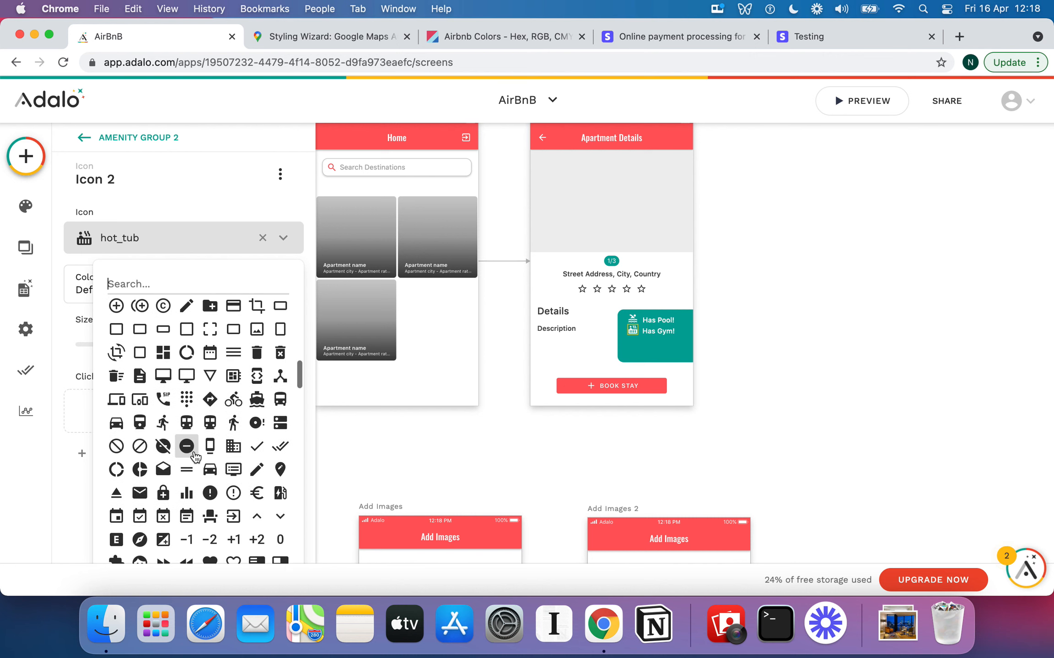
pyautogui.scroll(-10, 195, 455)
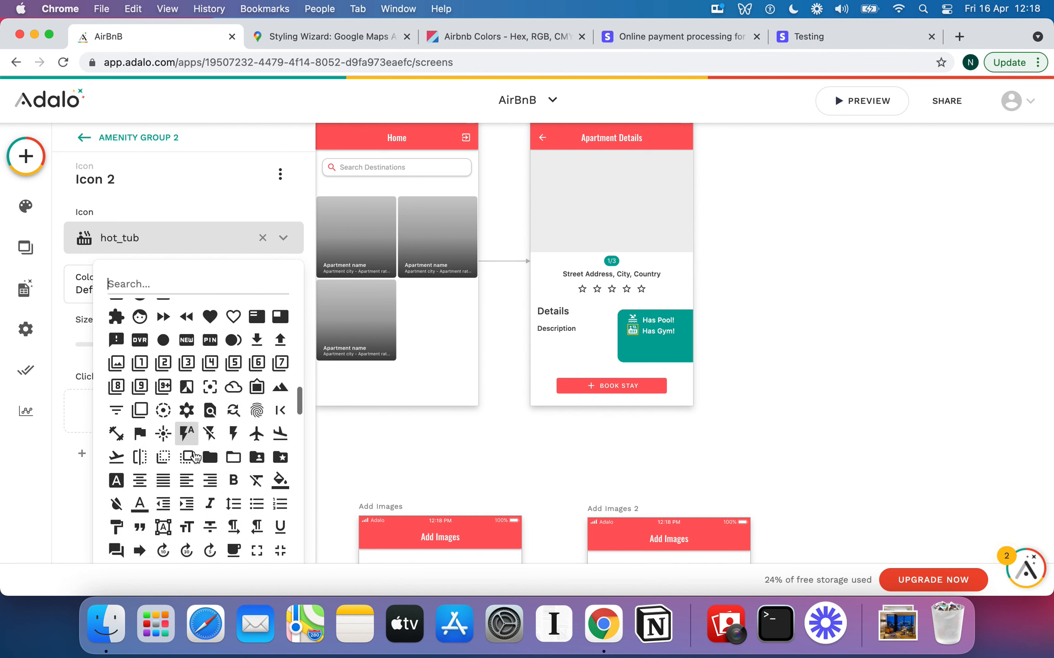
pyautogui.scroll(-11, 195, 457)
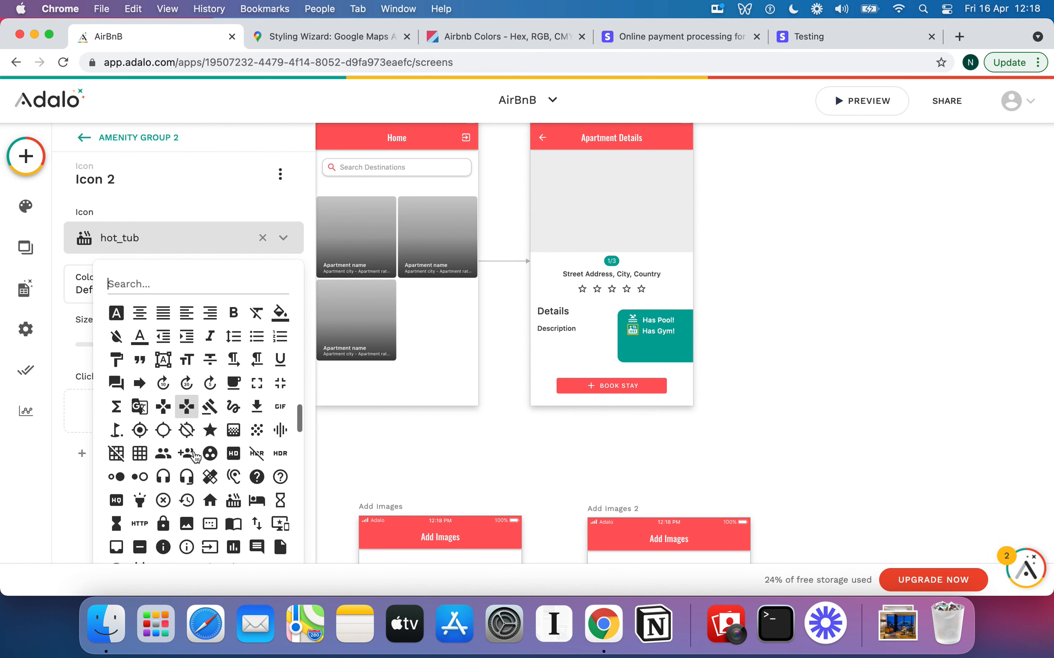
pyautogui.scroll(-2, 196, 456)
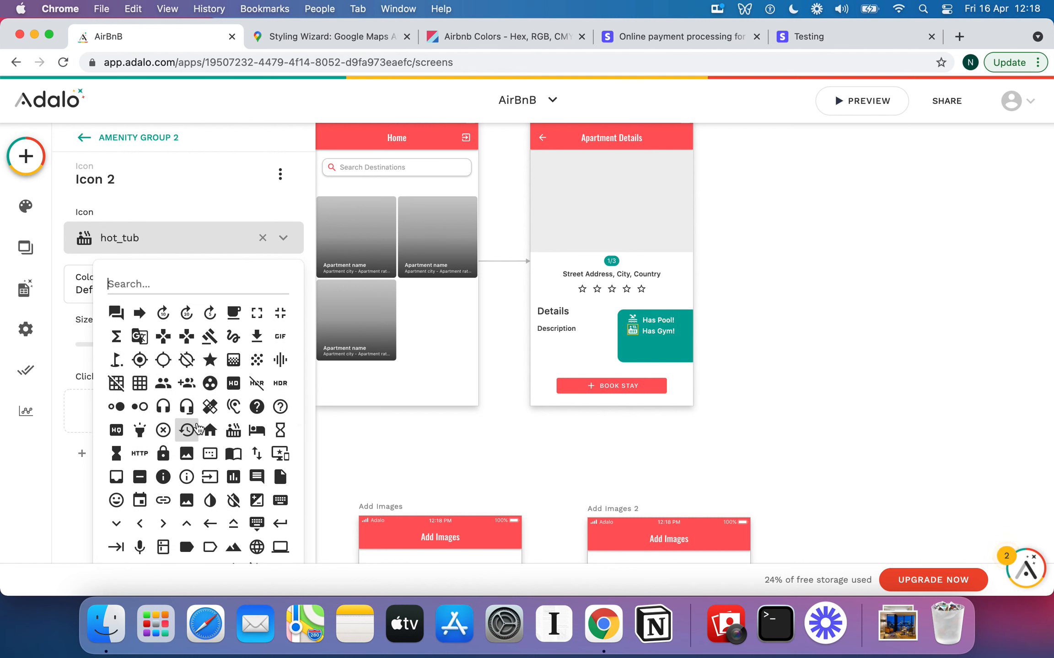
pyautogui.scroll(-6, 197, 429)
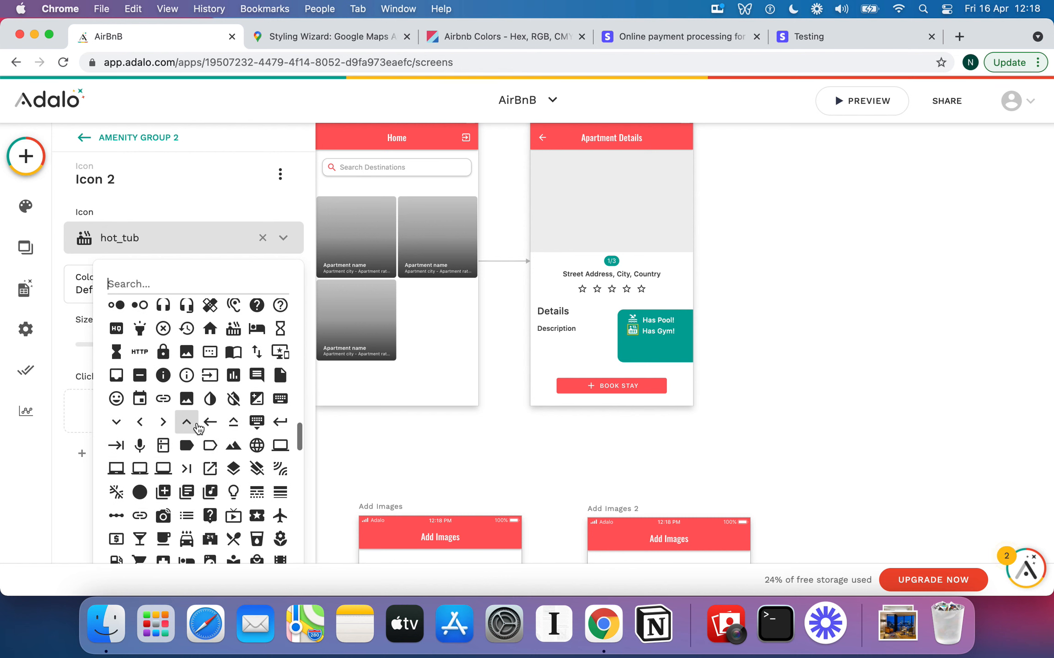
pyautogui.scroll(-10, 196, 429)
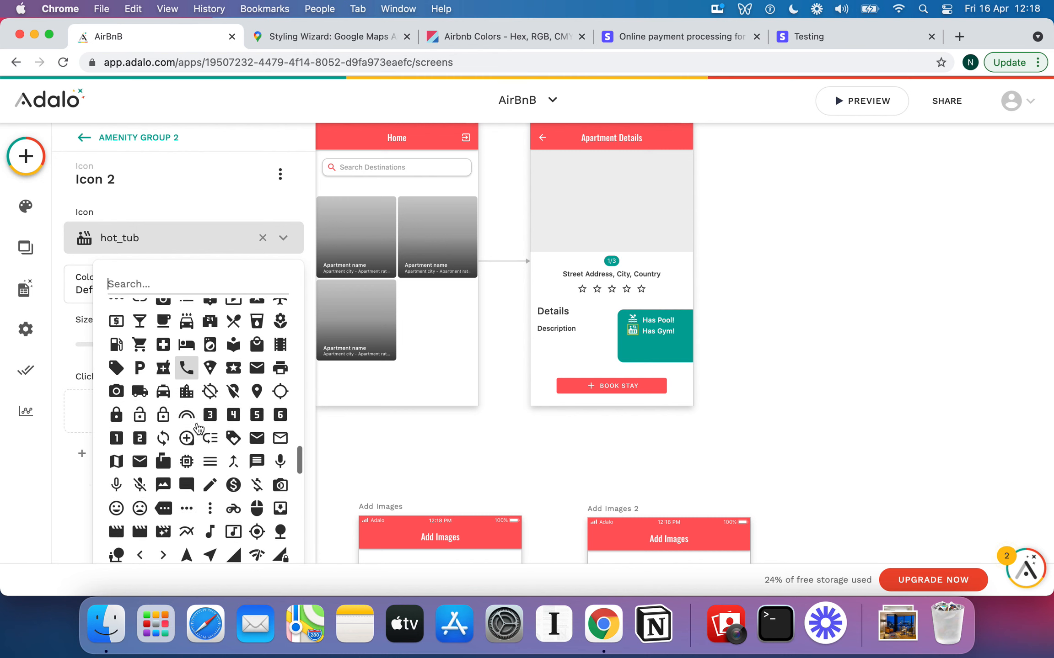
pyautogui.scroll(-6, 196, 429)
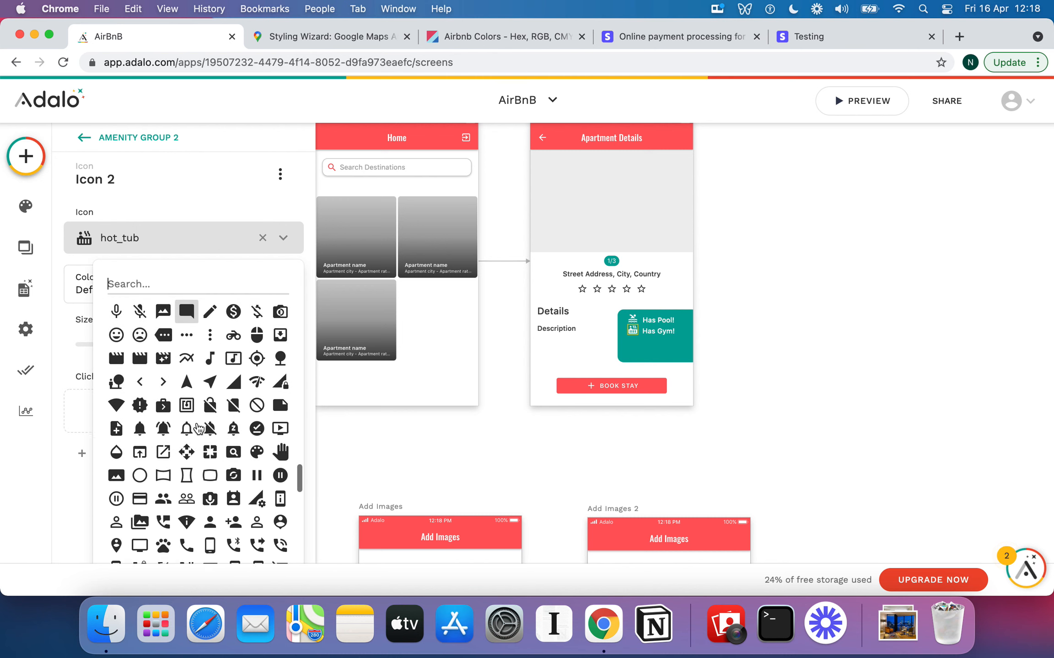
pyautogui.scroll(-10, 197, 429)
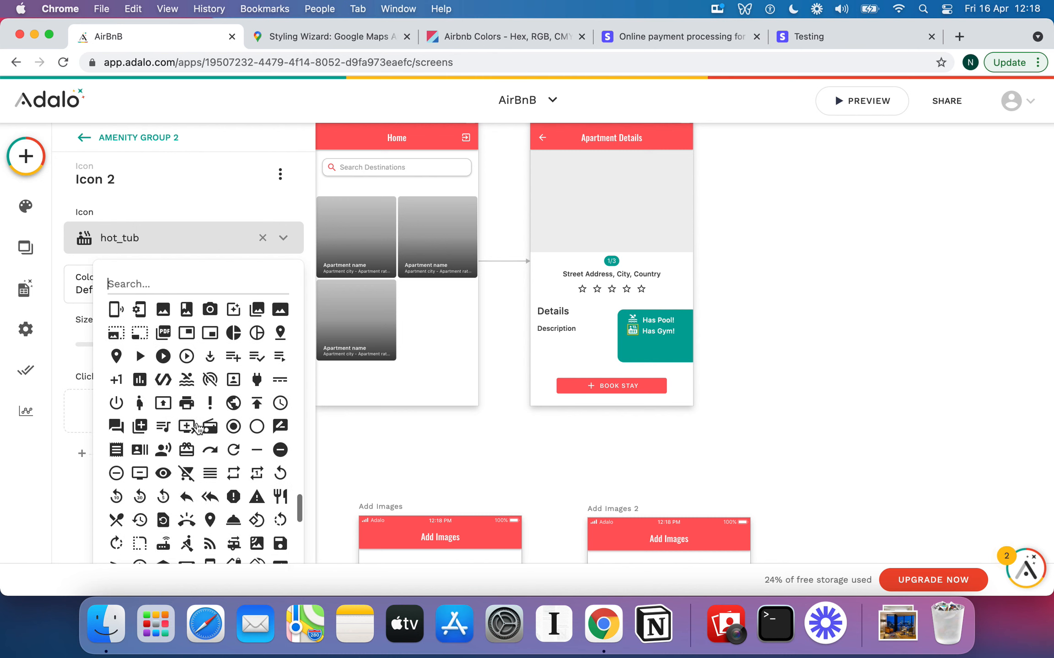
pyautogui.scroll(-3, 198, 416)
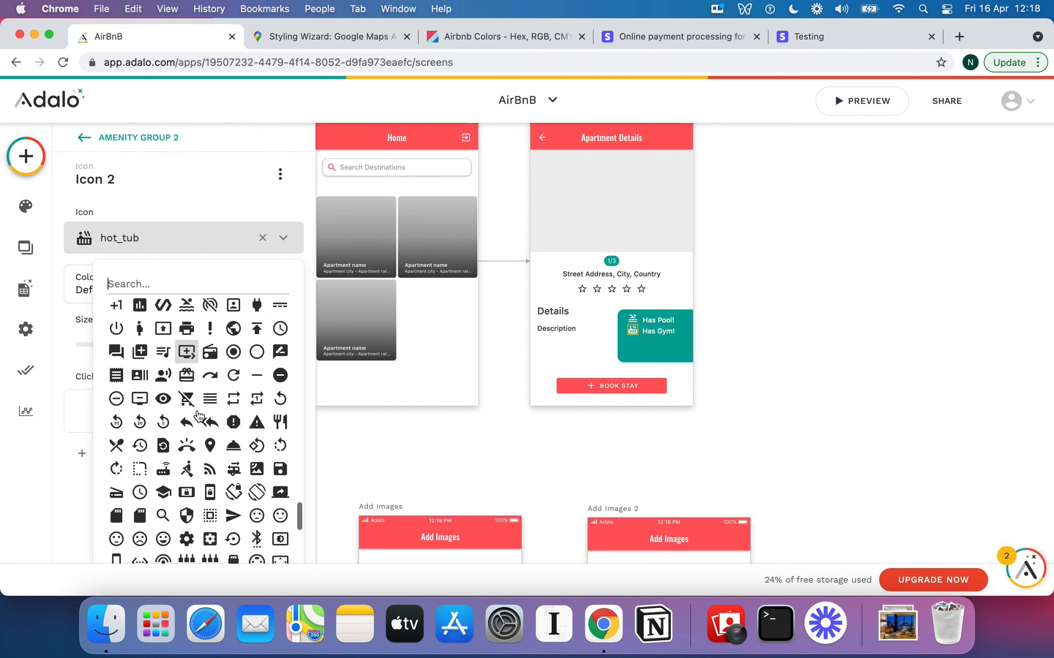
pyautogui.scroll(-12, 198, 415)
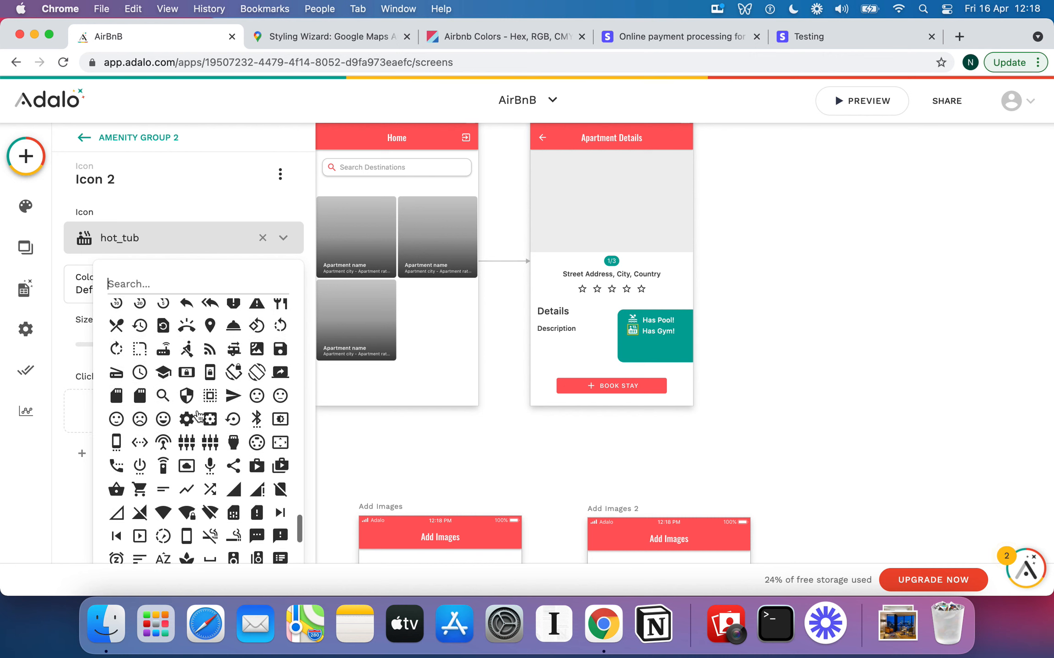
pyautogui.scroll(-5, 198, 415)
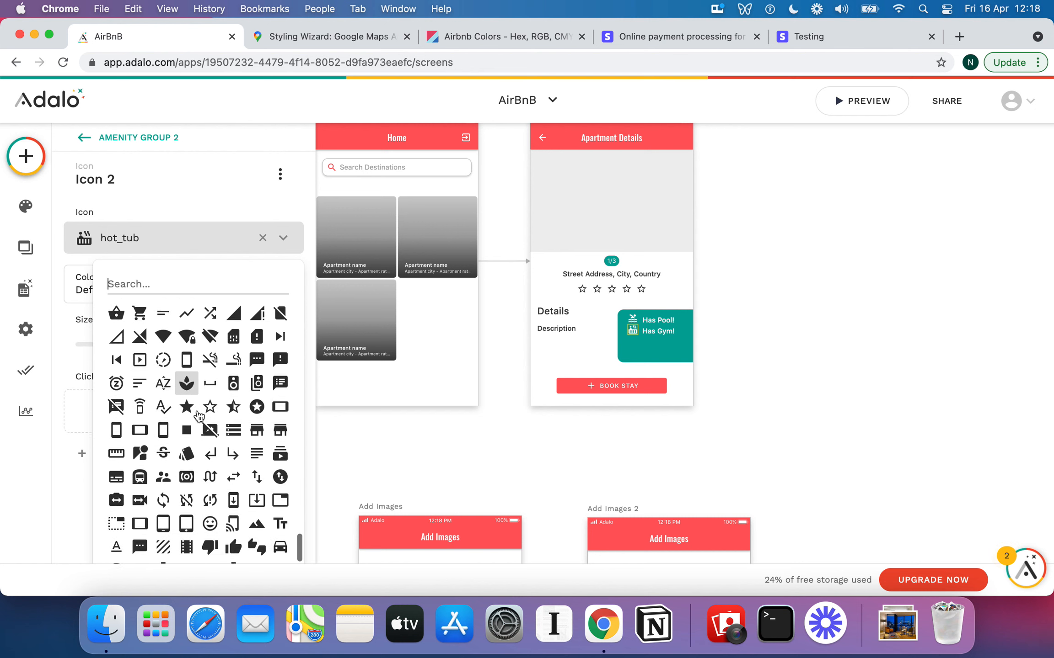
pyautogui.scroll(-7, 198, 416)
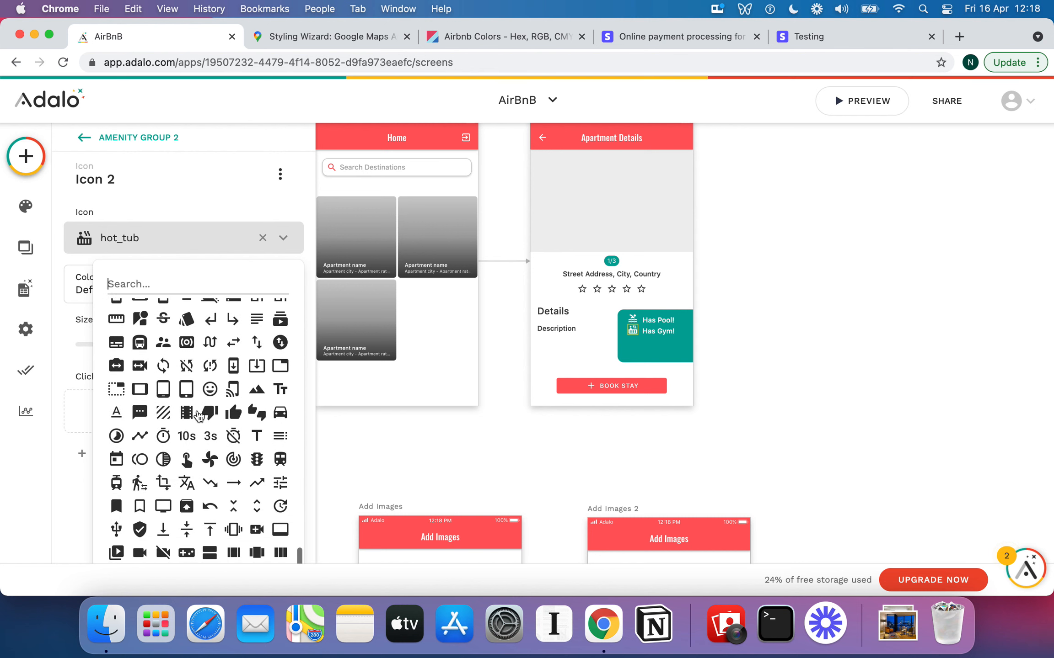
pyautogui.scroll(-4, 198, 415)
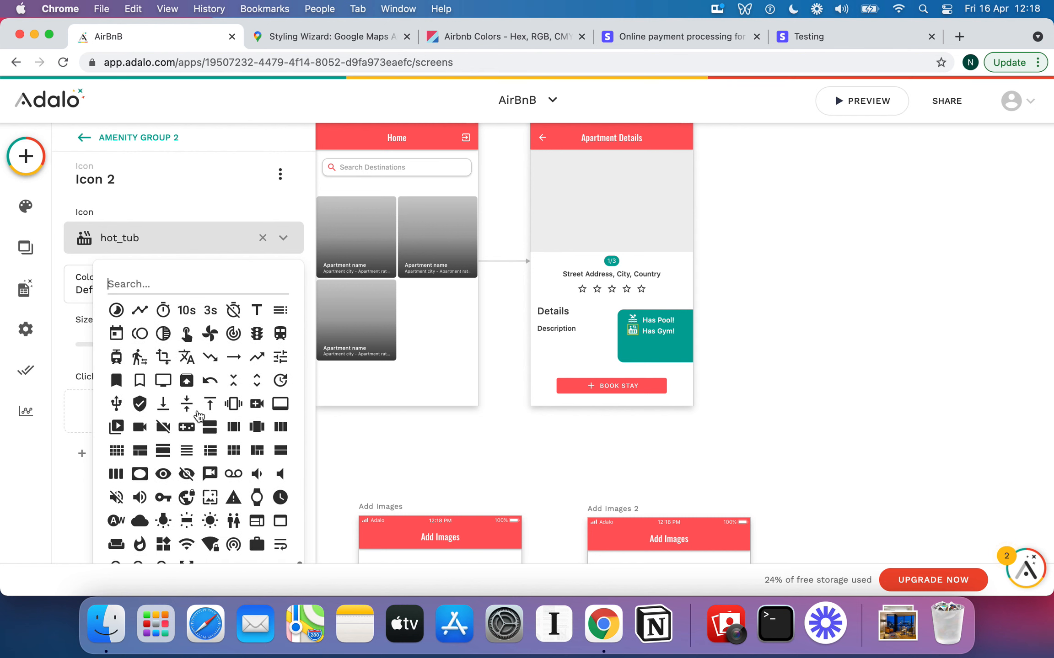
pyautogui.scroll(4, 198, 415)
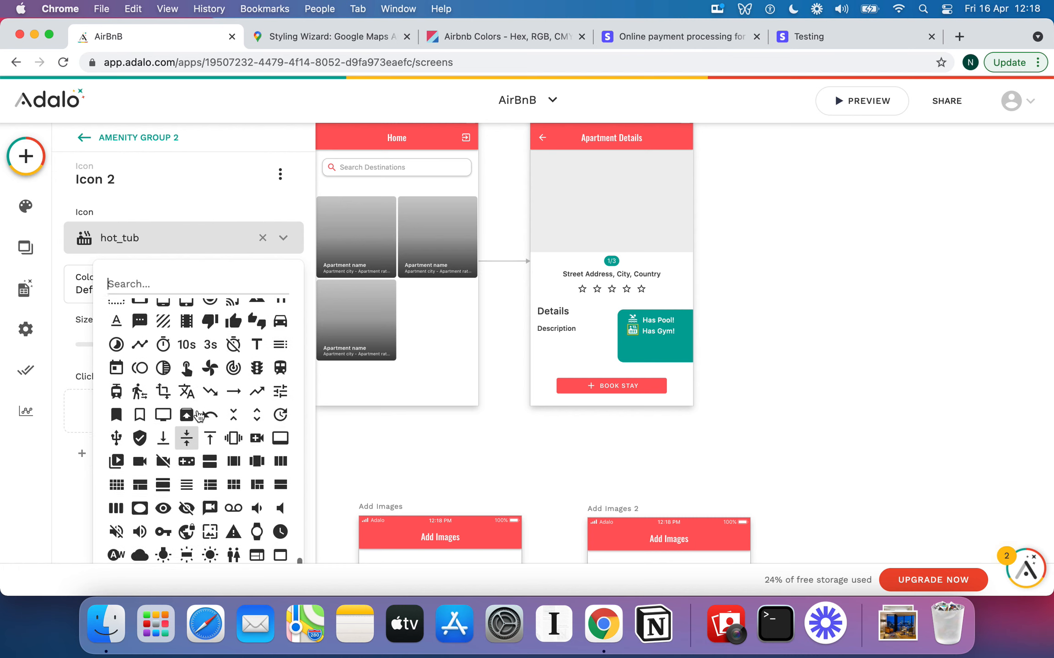
pyautogui.scroll(5, 198, 415)
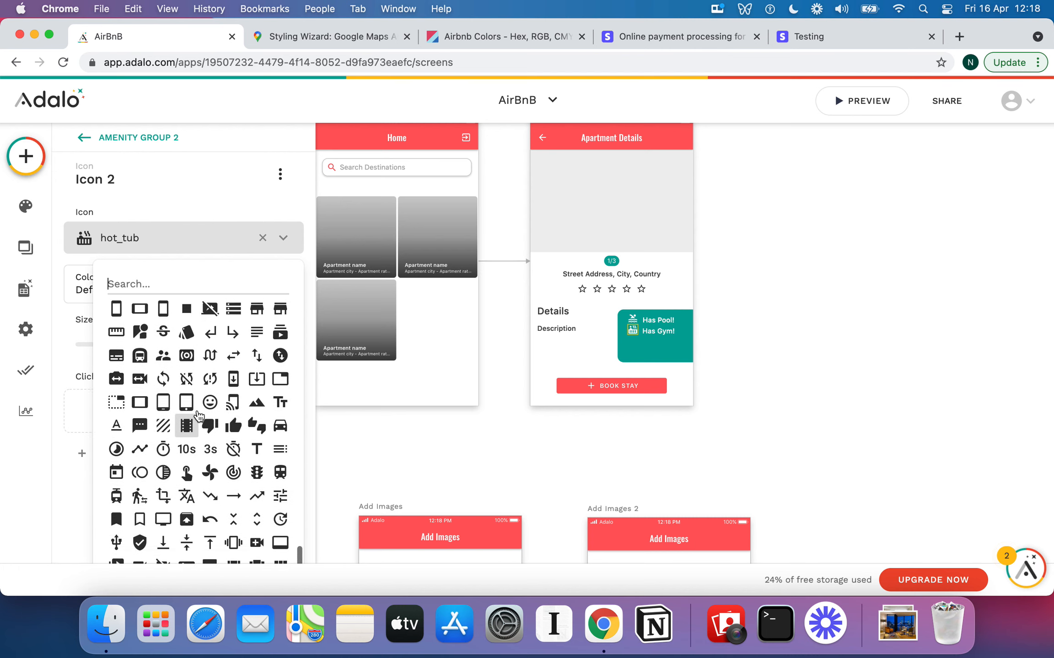
pyautogui.scroll(6, 198, 415)
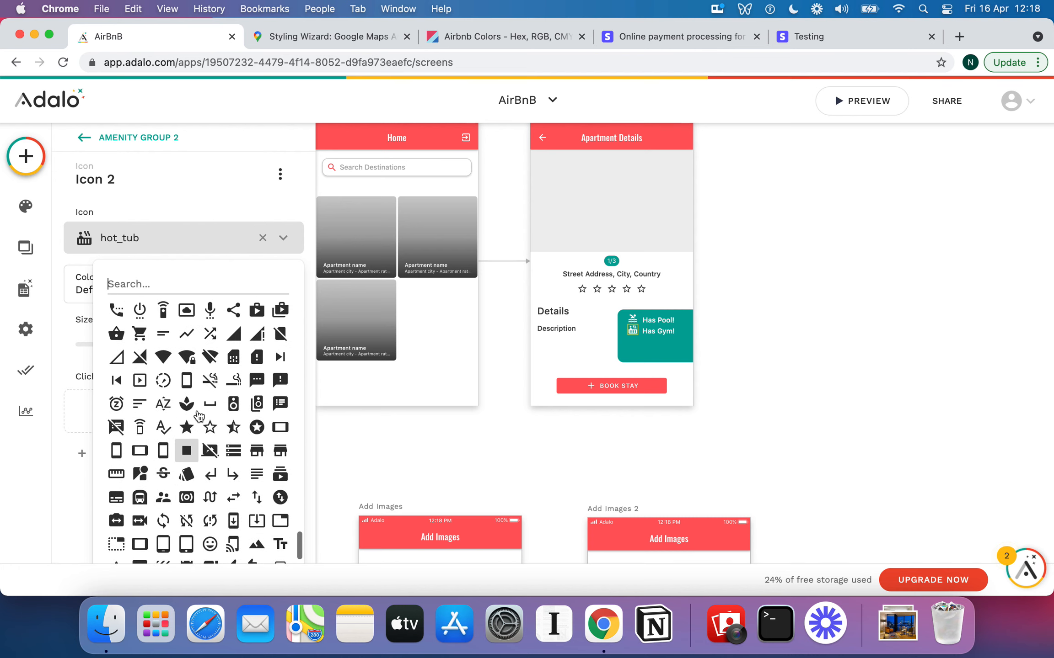
pyautogui.scroll(7, 198, 415)
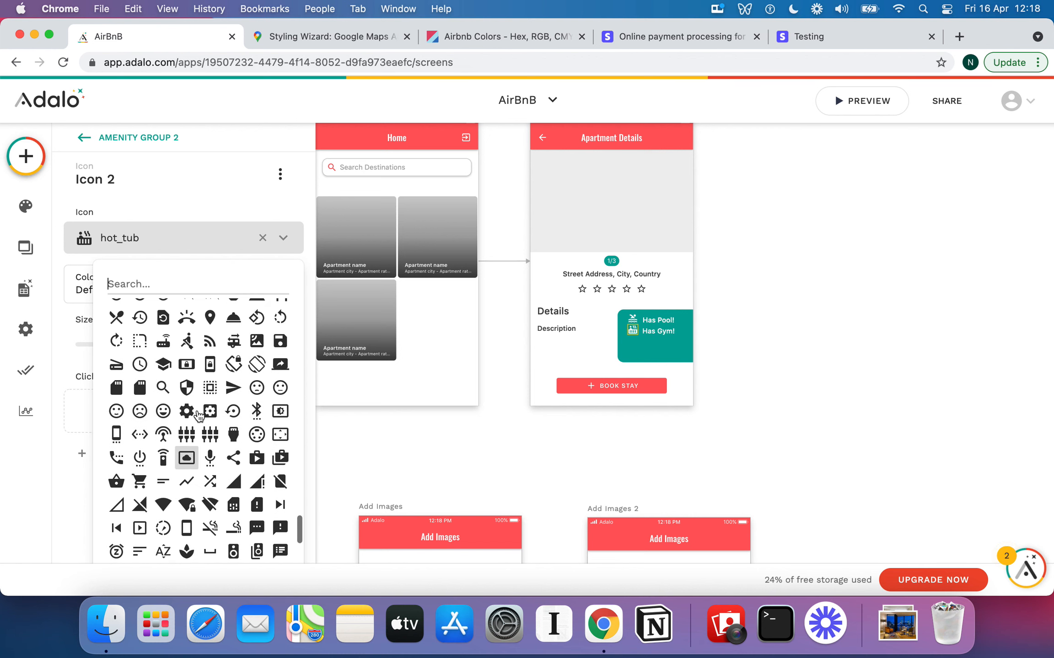
pyautogui.scroll(6, 198, 416)
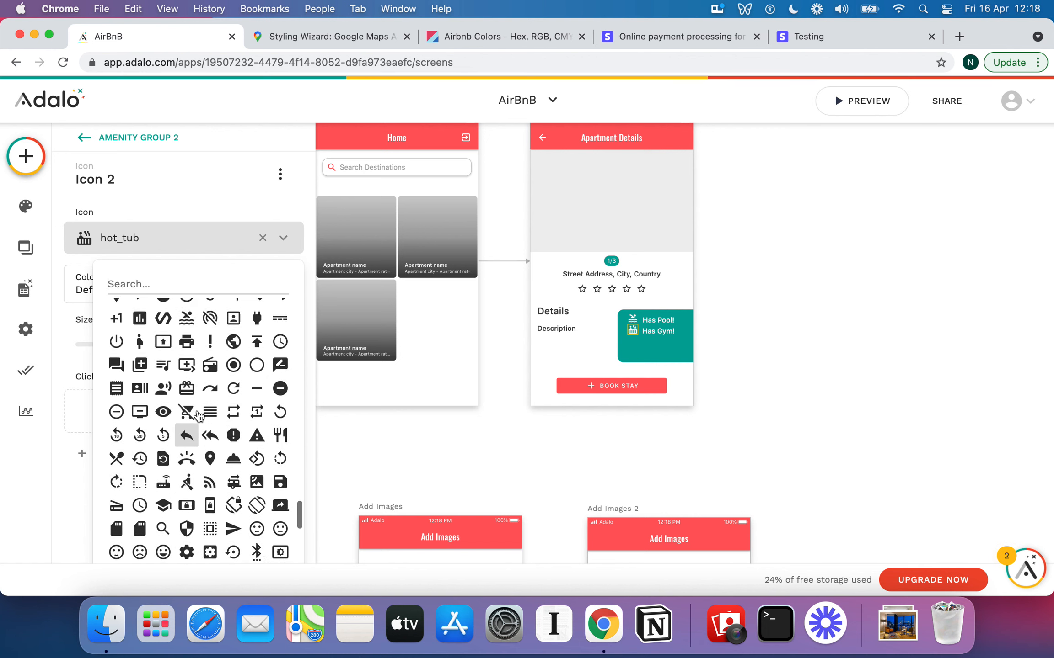
pyautogui.scroll(5, 198, 415)
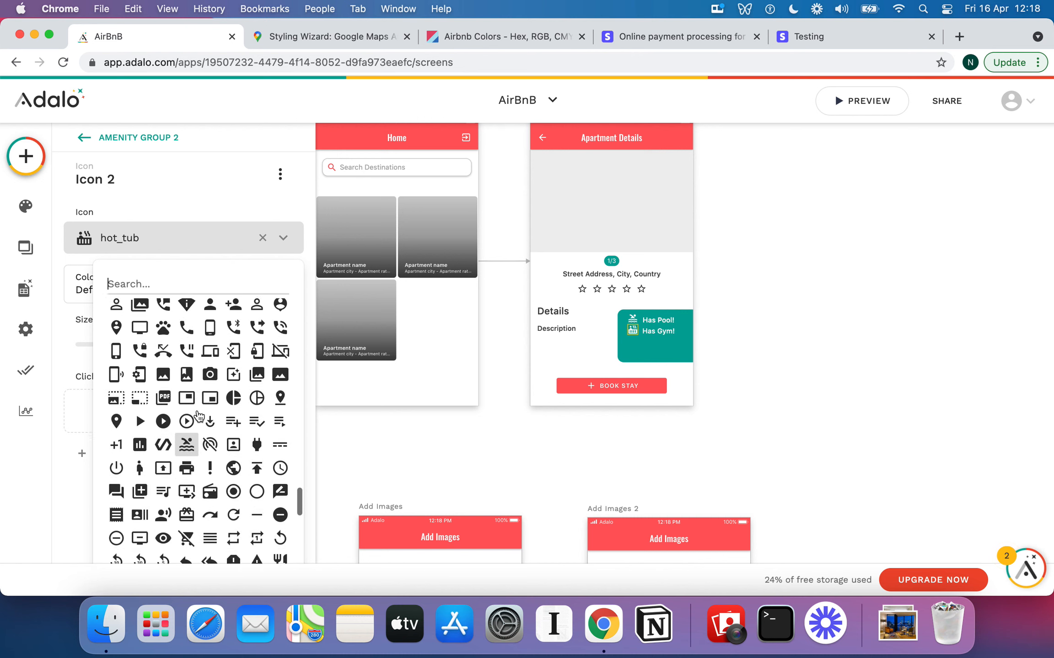
pyautogui.scroll(6, 198, 415)
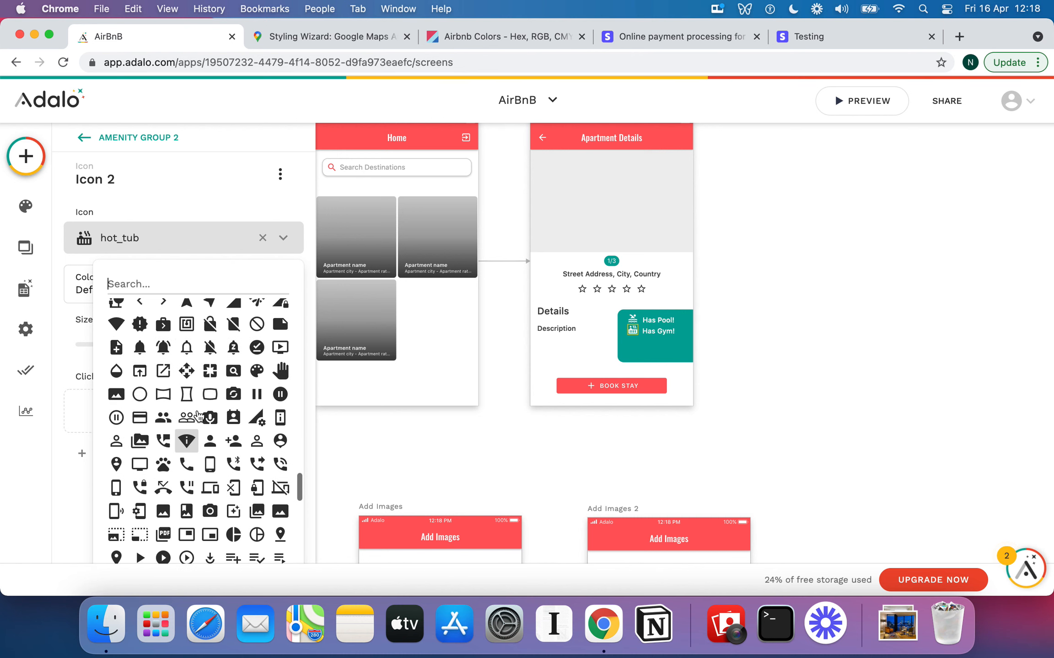
pyautogui.scroll(7, 198, 416)
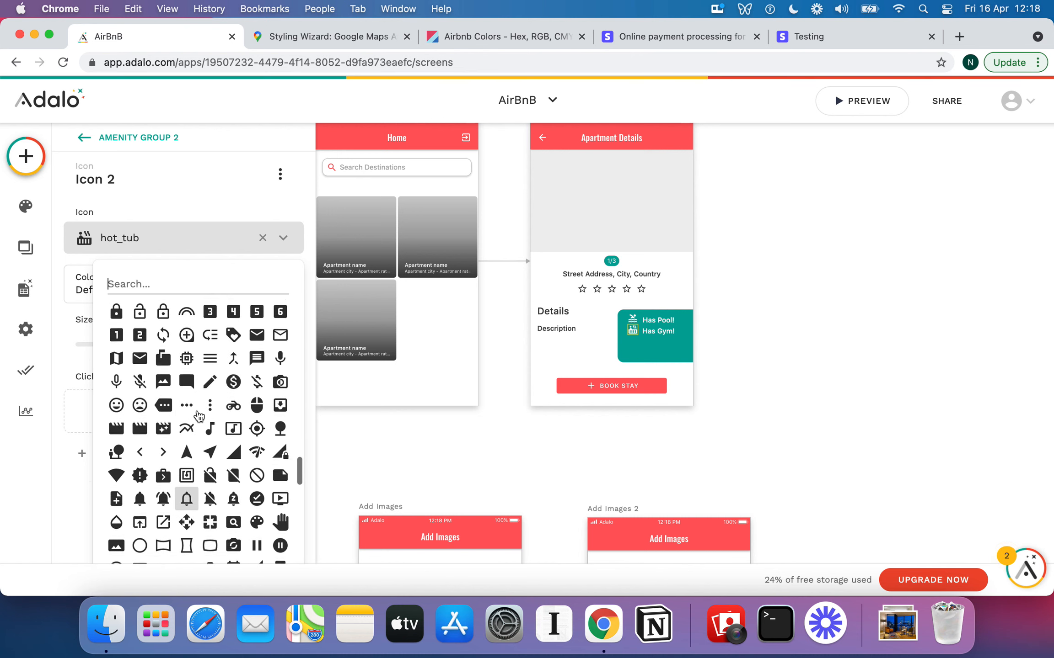
pyautogui.scroll(6, 198, 415)
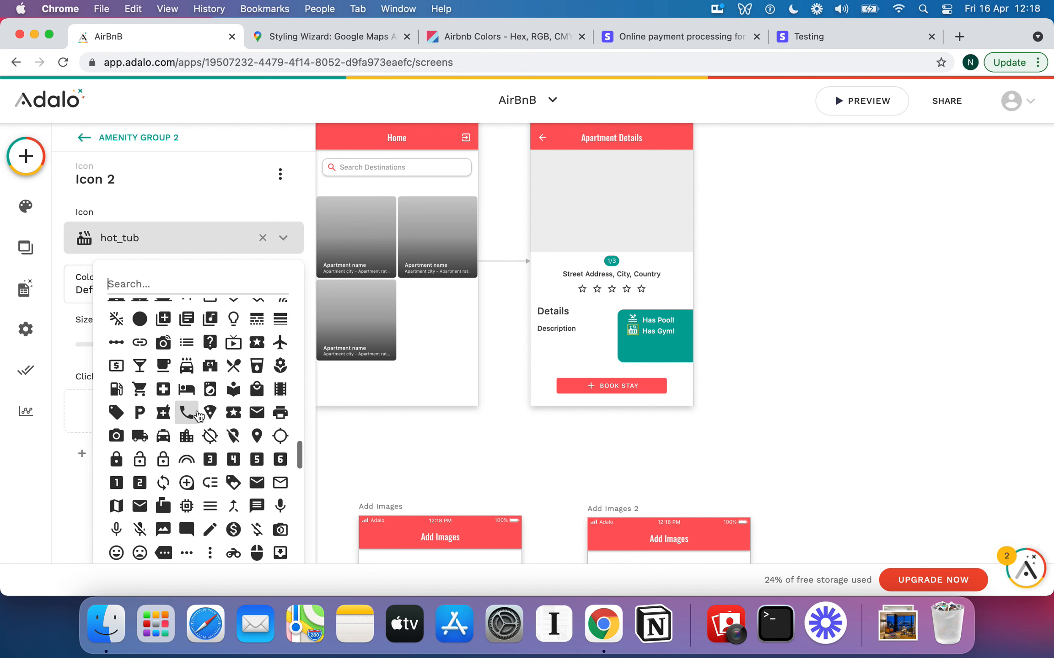
pyautogui.scroll(7, 198, 415)
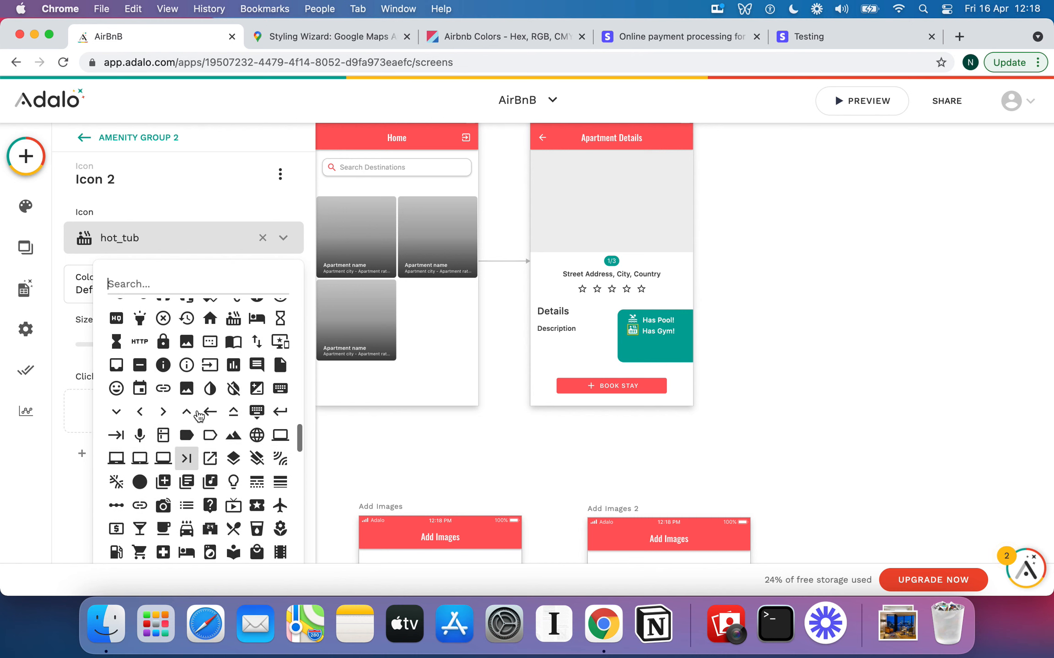
pyautogui.scroll(6, 198, 416)
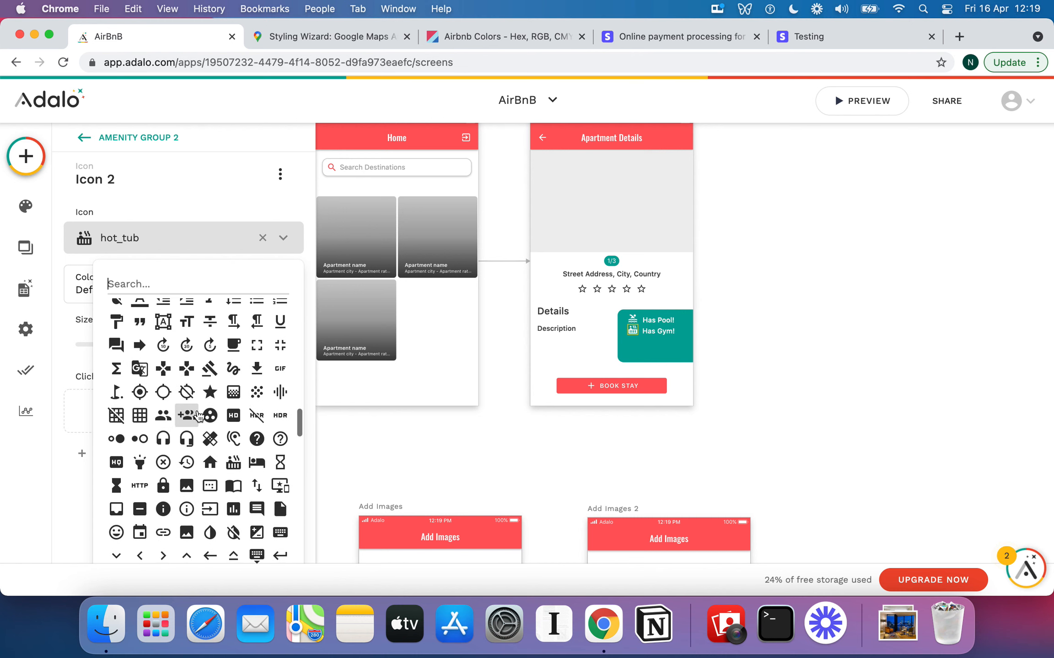
pyautogui.scroll(4, 197, 415)
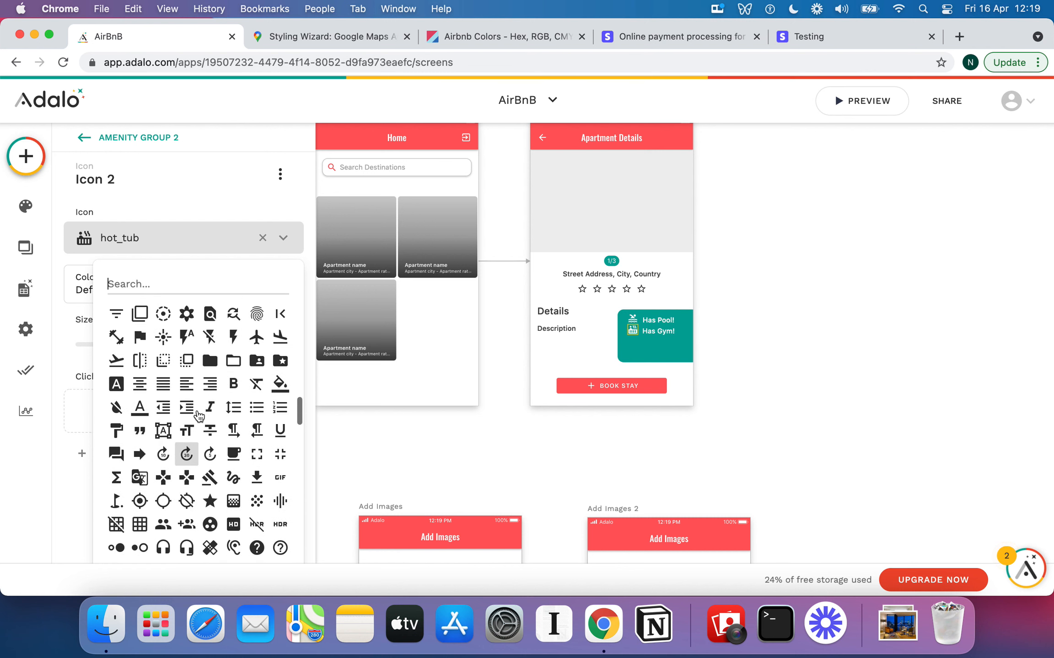
pyautogui.scroll(3, 198, 415)
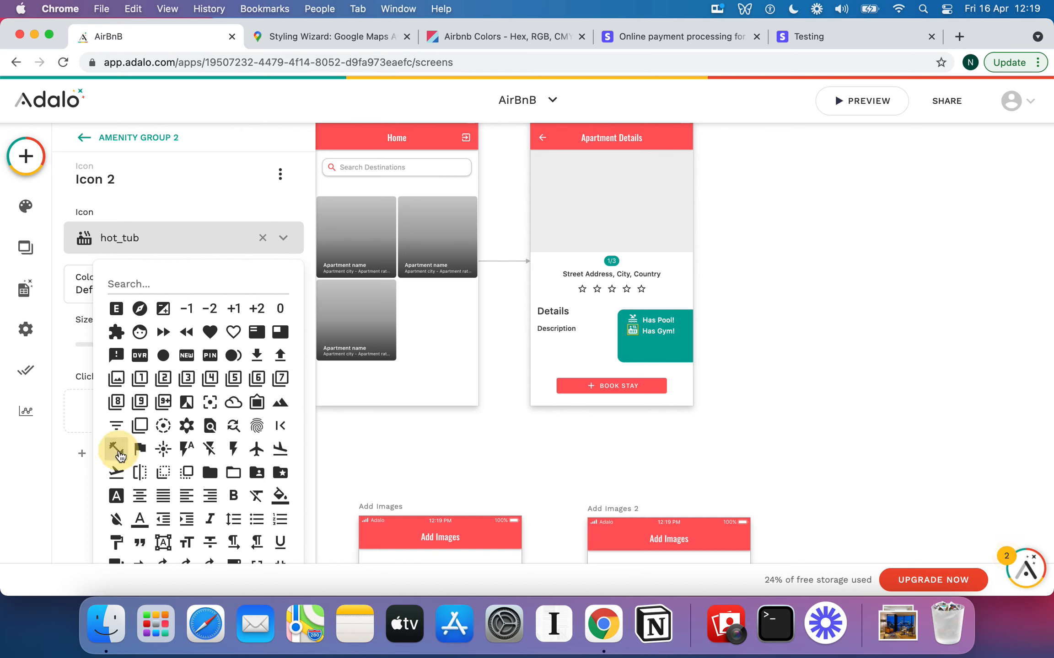
pyautogui.click(116, 449)
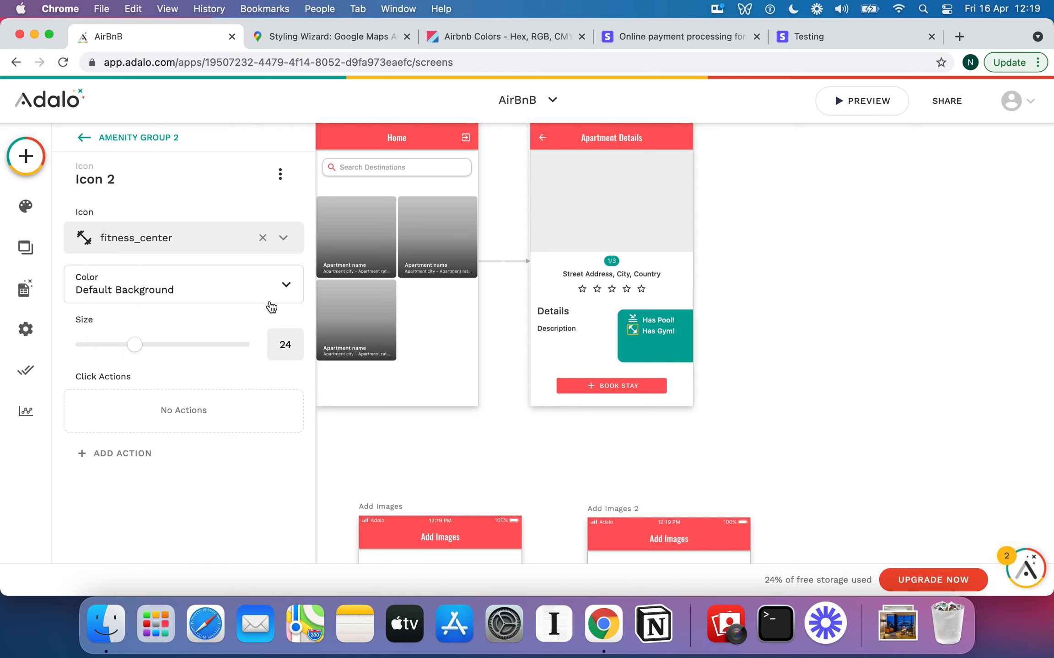
# Show Amenity Group 2 only when Current Apartment > Has Gym? is true, then paste a copy
pyautogui.click(668, 332)
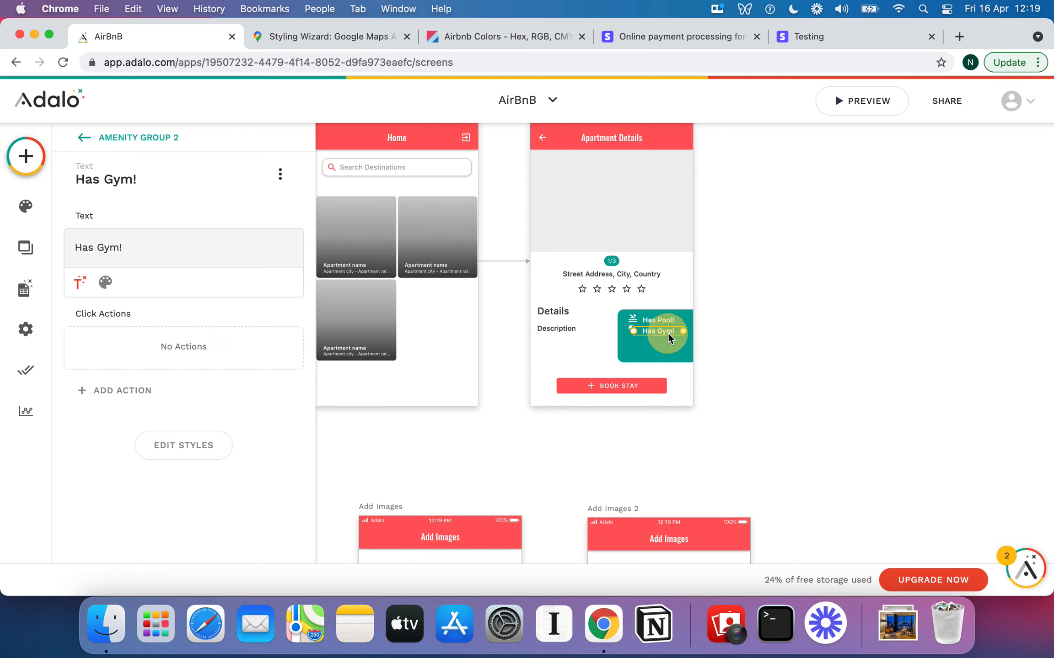
pyautogui.click(627, 332)
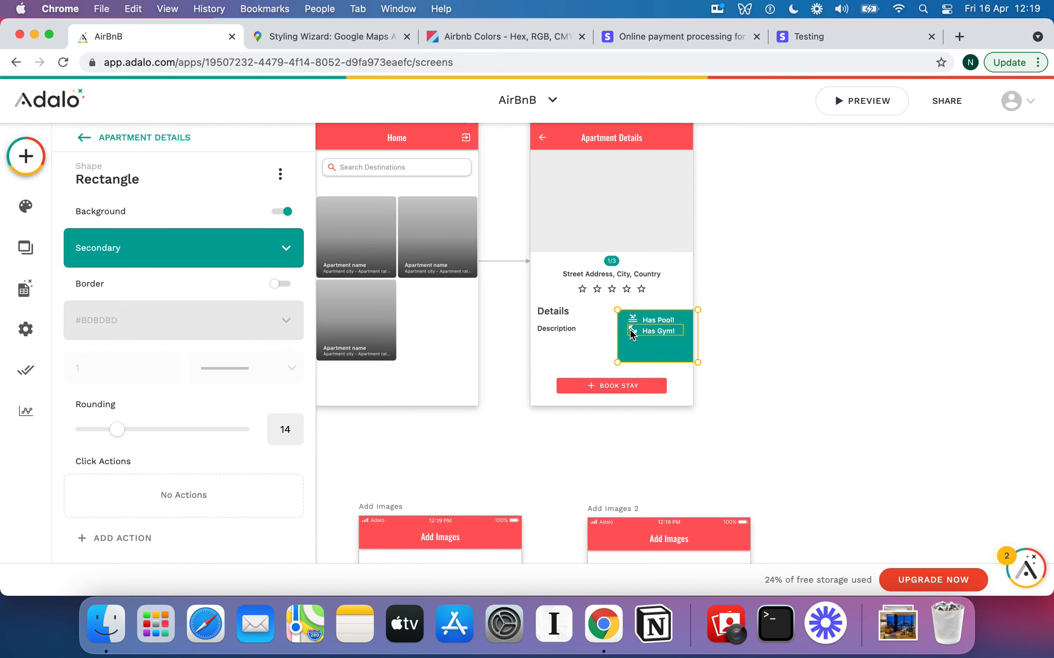
pyautogui.click(629, 330)
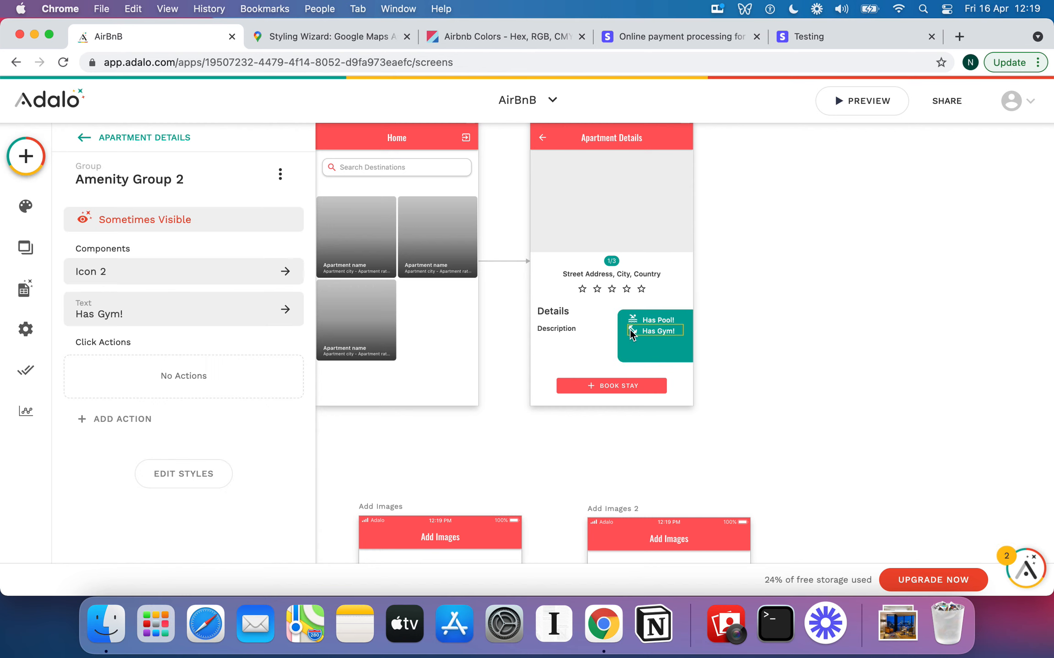
pyautogui.click(238, 217)
pyautogui.click(238, 312)
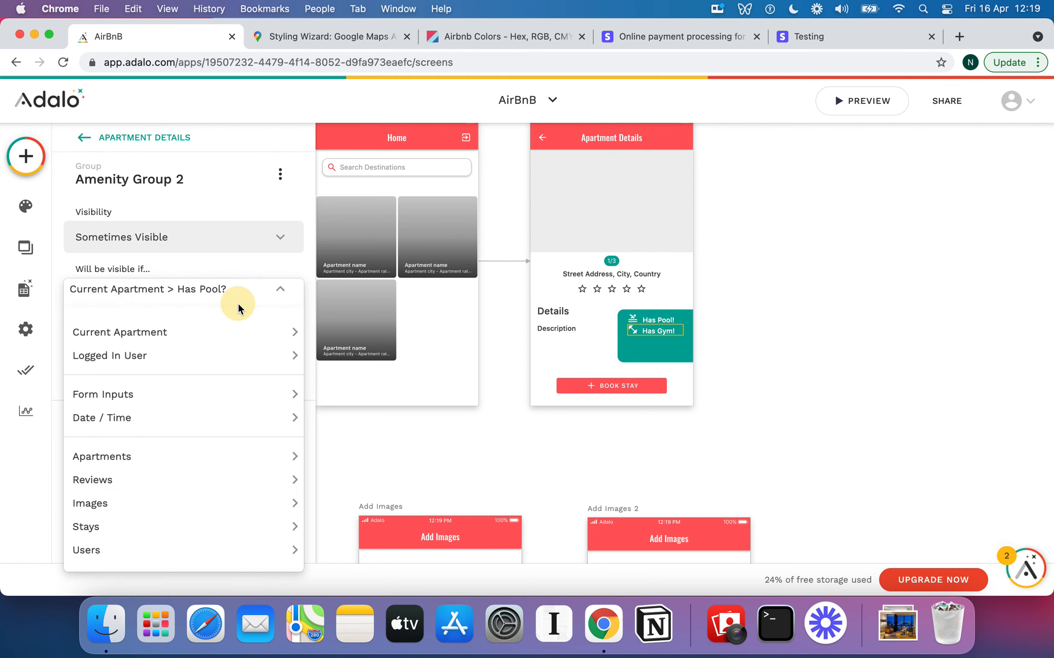
pyautogui.moveTo(247, 333)
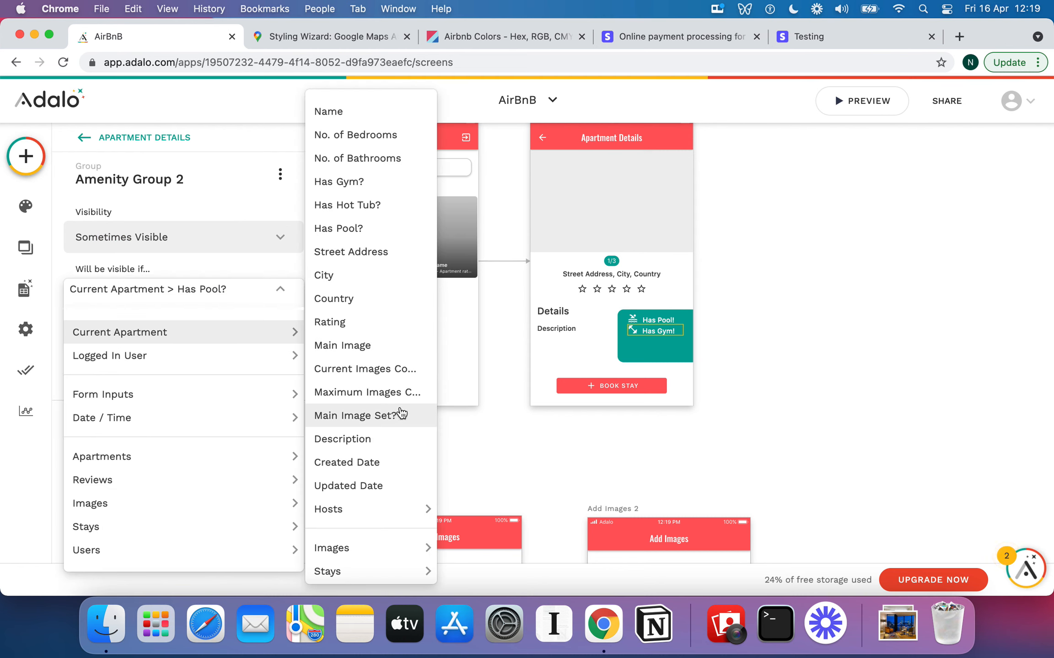
pyautogui.click(370, 187)
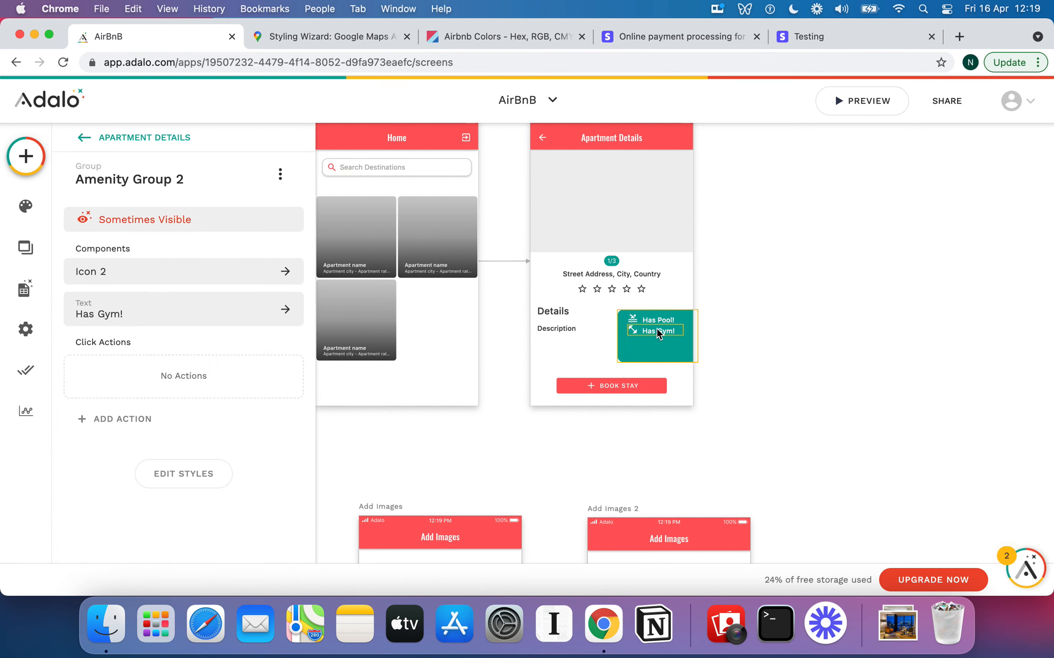
pyautogui.press('super+v')
# Move pasted Amenity Group 3 below Has Gym! and change its text to 'Has Hot Tub!'
pyautogui.moveTo(655, 331); pyautogui.dragTo(655, 344)
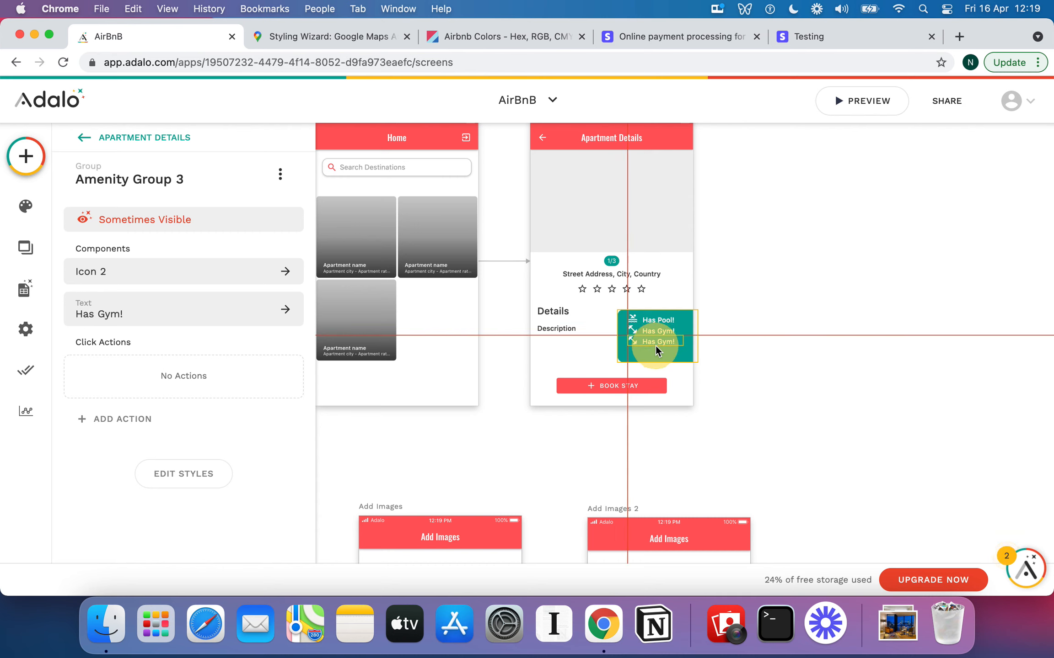
pyautogui.moveTo(655, 349); pyautogui.dragTo(654, 344)
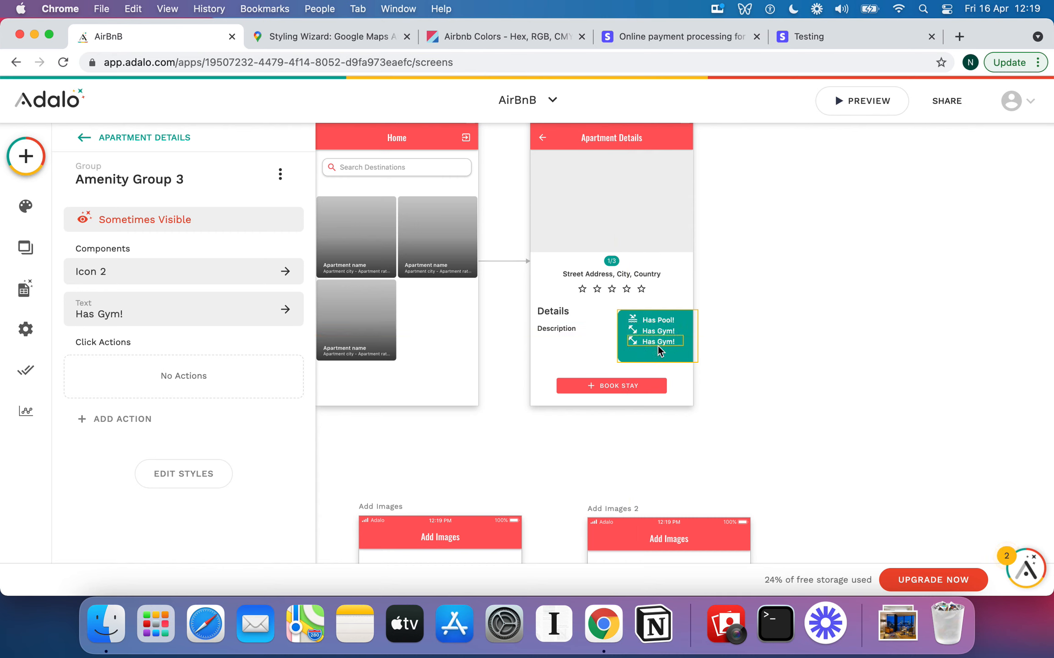
pyautogui.click(661, 354)
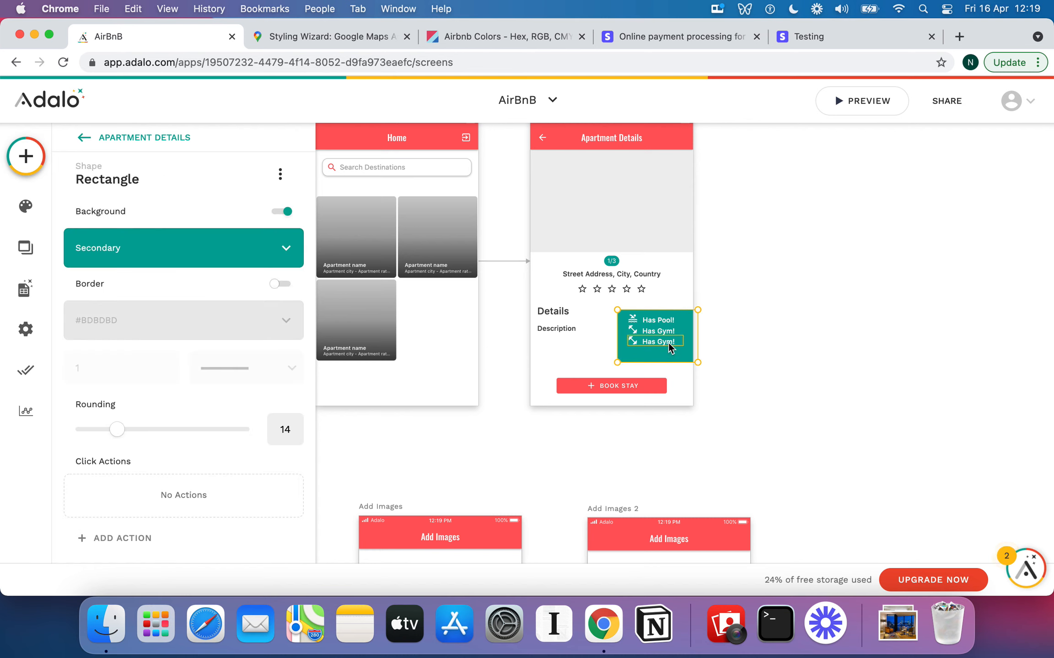
pyautogui.click(663, 343)
pyautogui.click(128, 305)
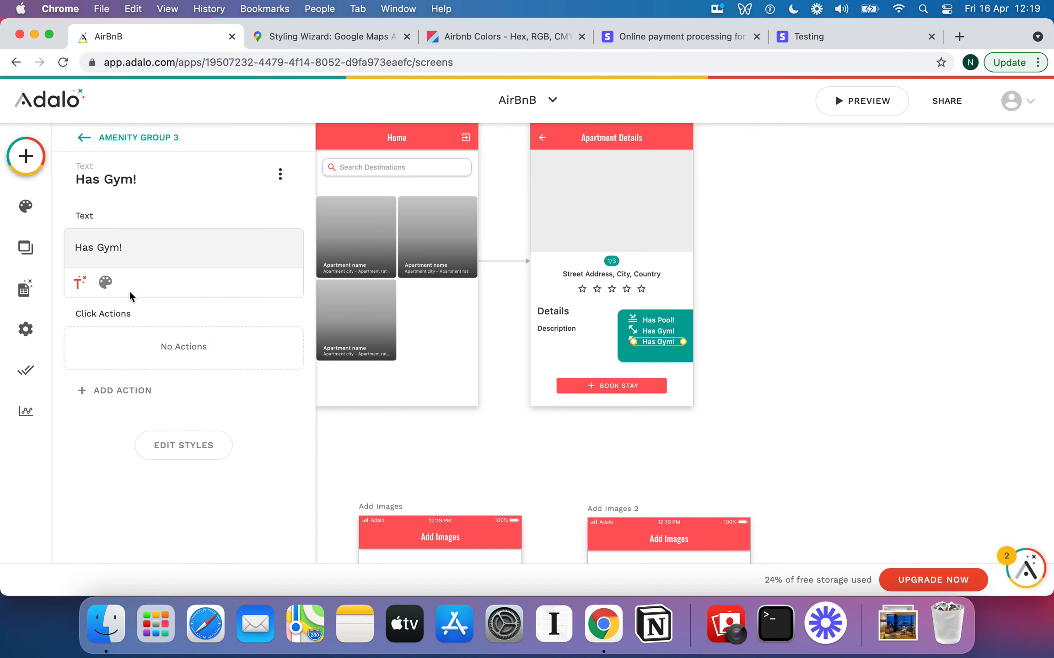
pyautogui.doubleClick(105, 249)
pyautogui.write('Tot Tubn')
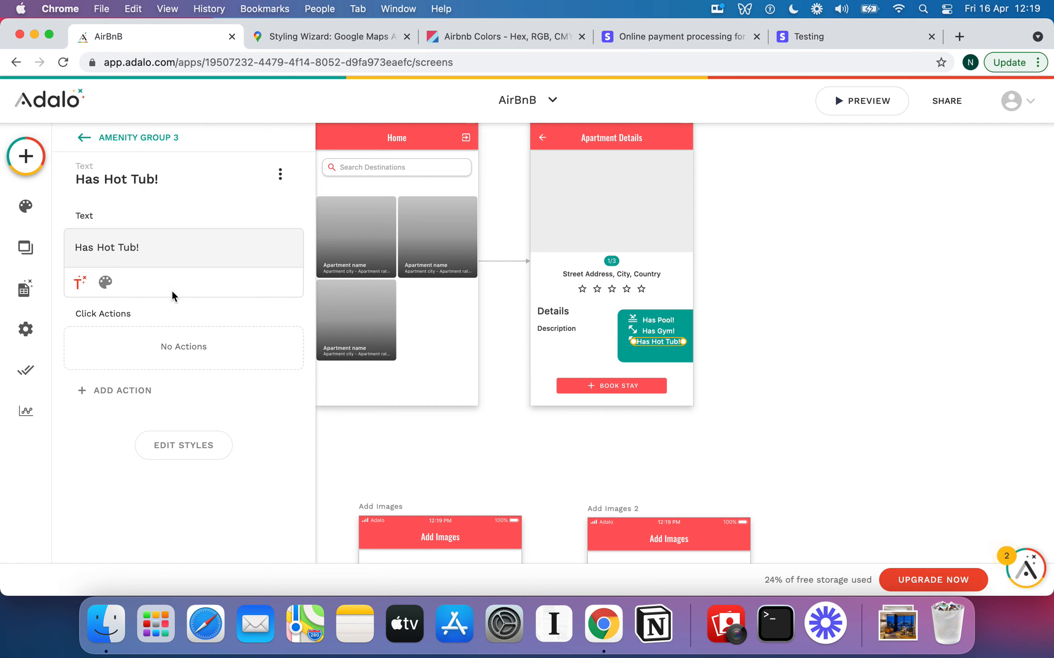
pyautogui.click(115, 142)
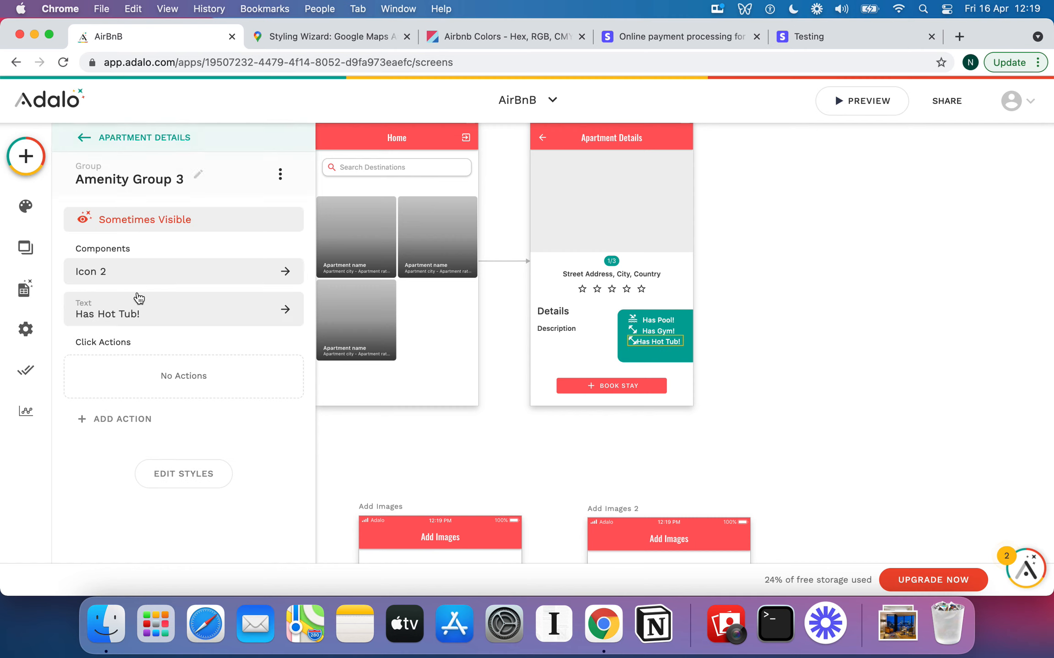
# Search 'hot' and set Amenity Group 3's icon to hot_tub
pyautogui.click(130, 271)
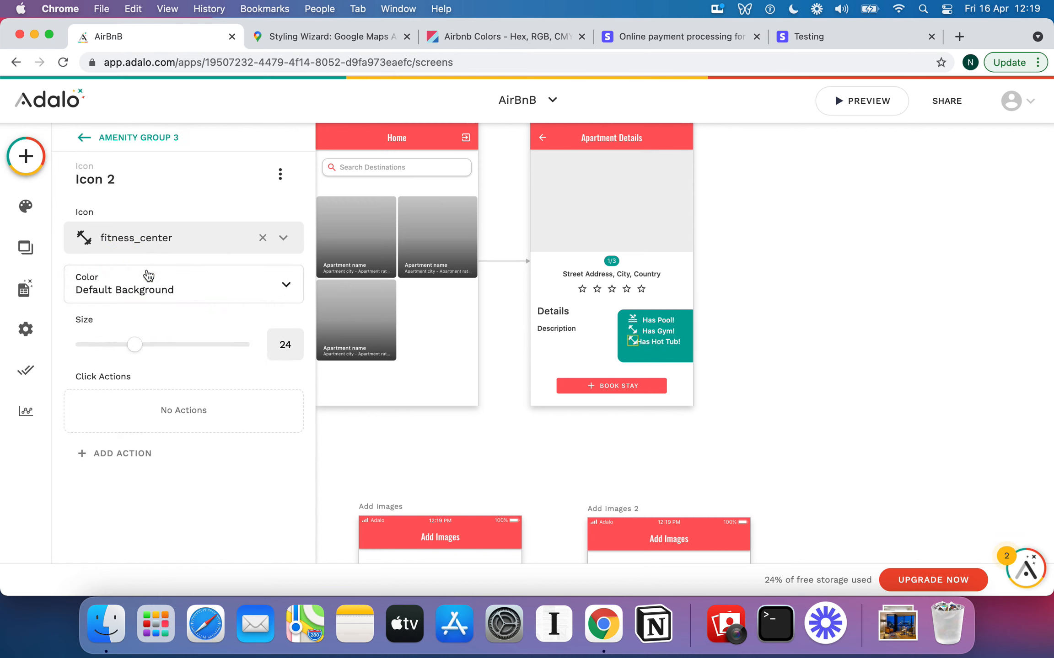
pyautogui.click(134, 242)
pyautogui.write('hot')
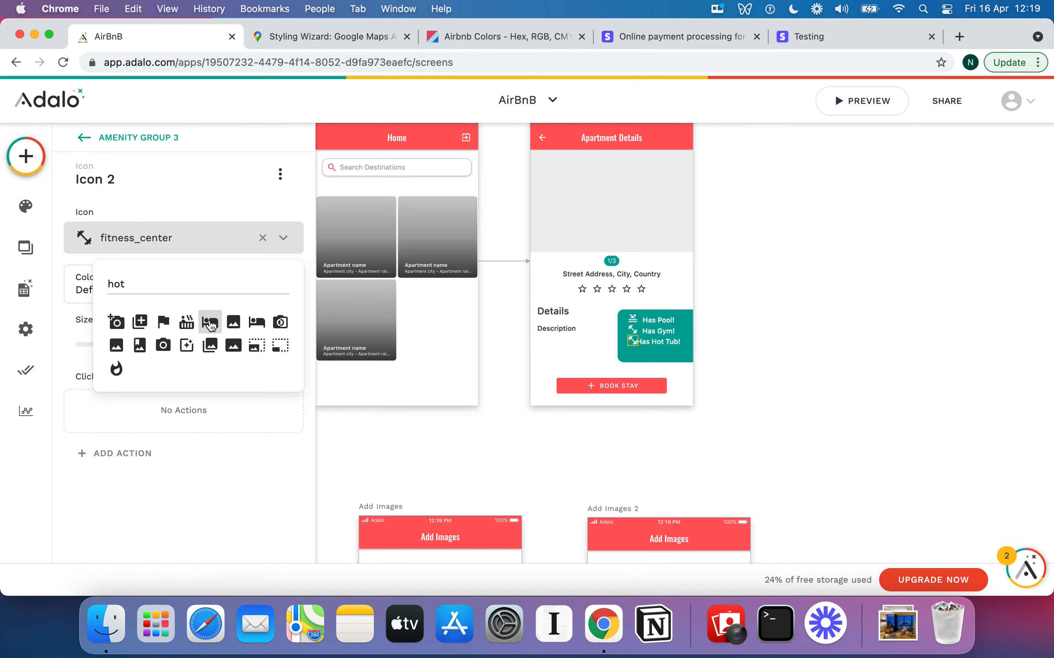
pyautogui.click(187, 322)
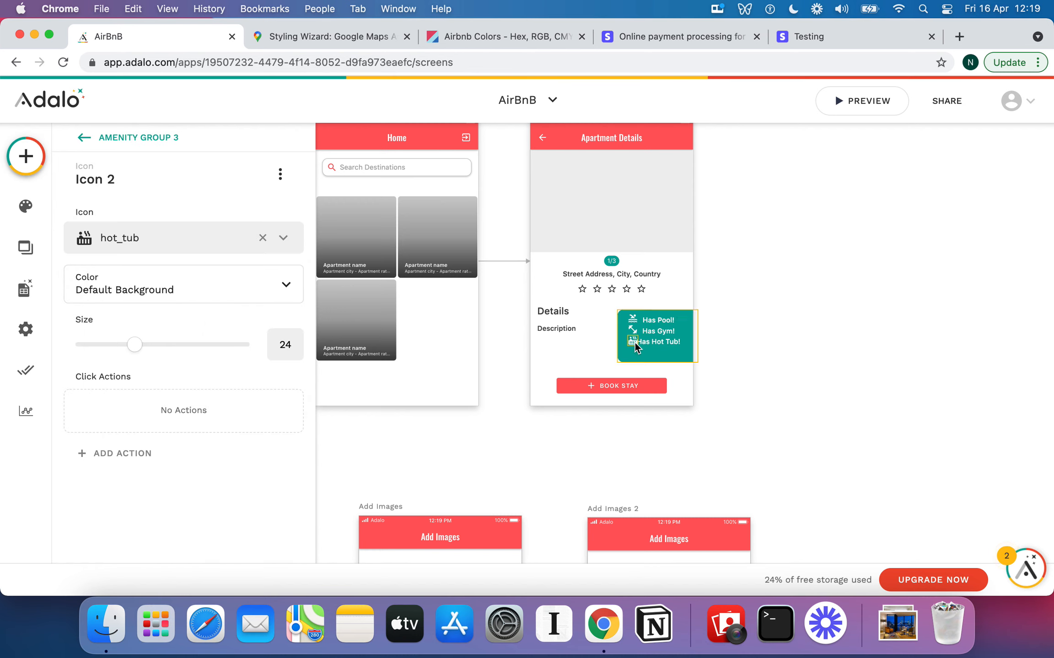
pyautogui.click(176, 140)
pyautogui.click(219, 214)
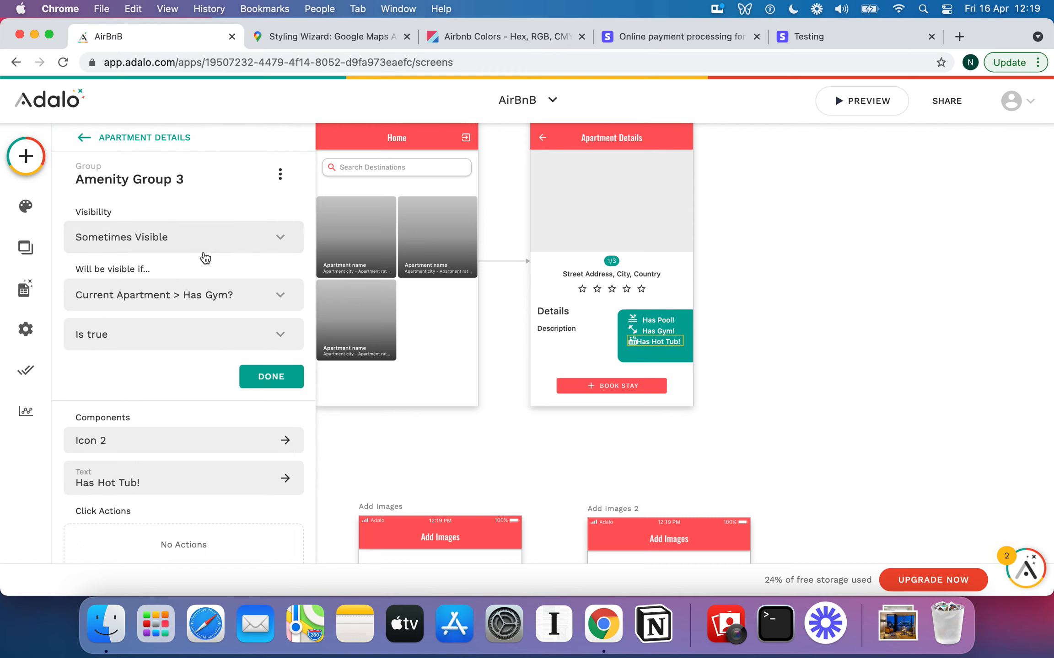
pyautogui.click(227, 295)
pyautogui.moveTo(211, 332)
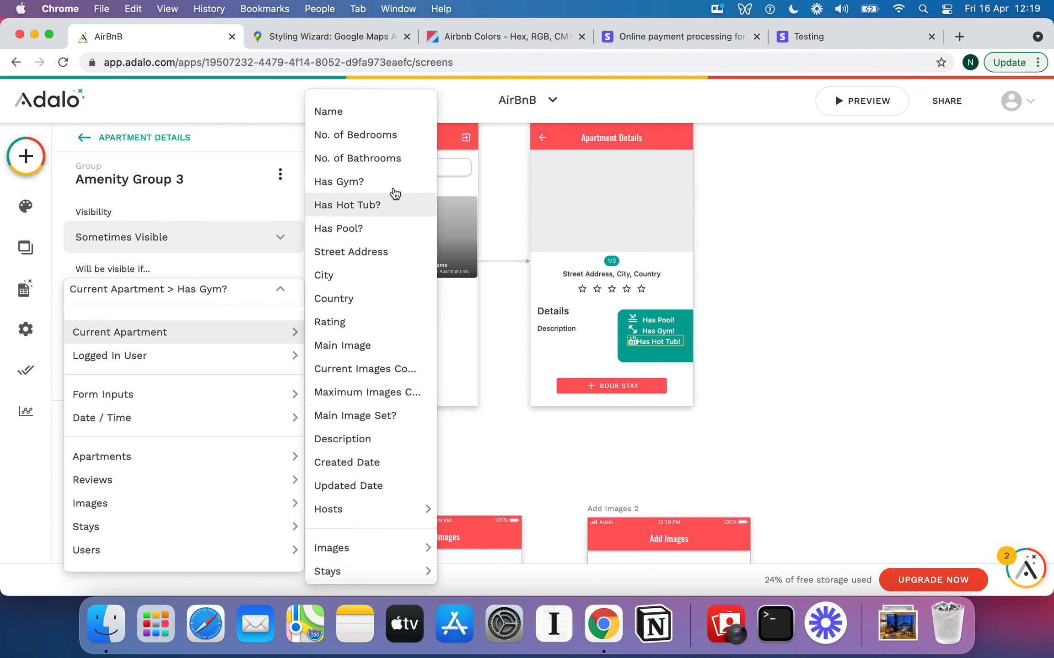
pyautogui.click(390, 206)
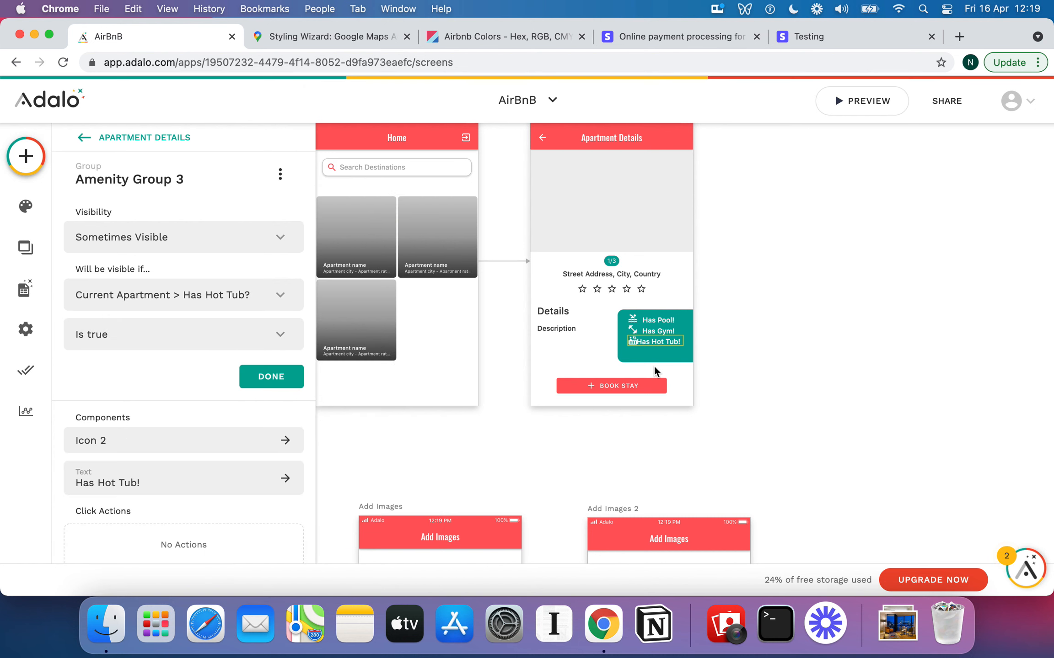
pyautogui.click(602, 357)
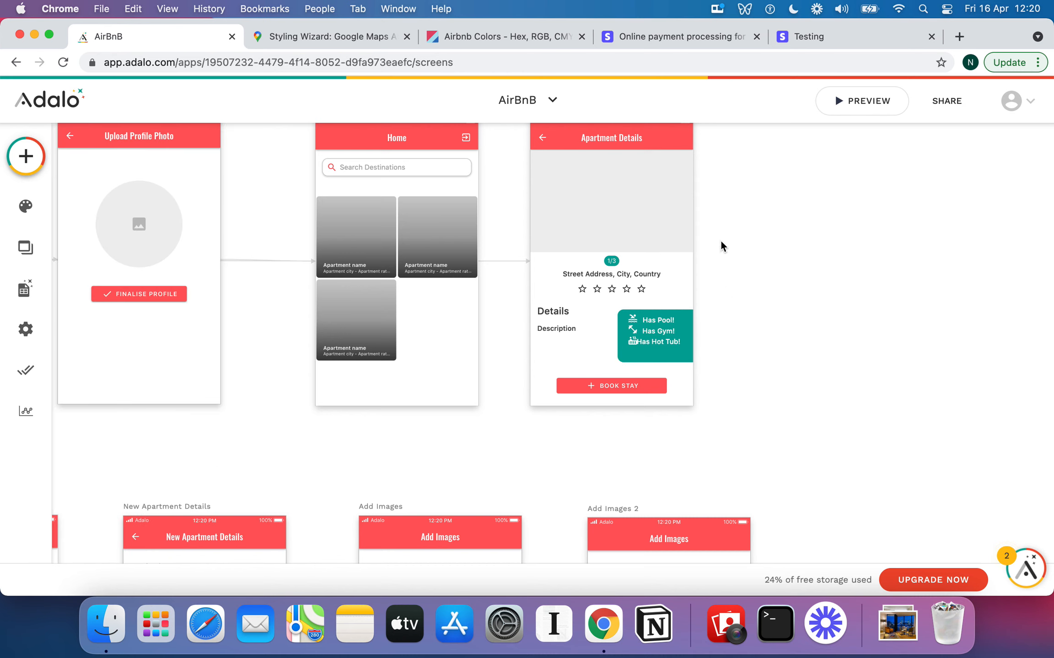
pyautogui.click(650, 346)
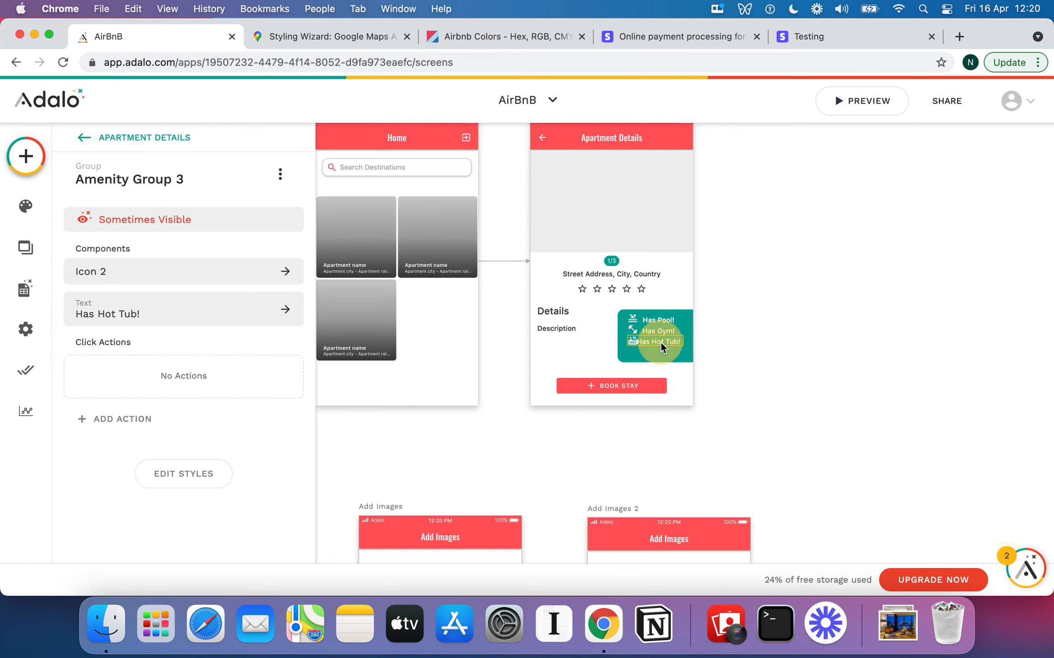
pyautogui.click(210, 302)
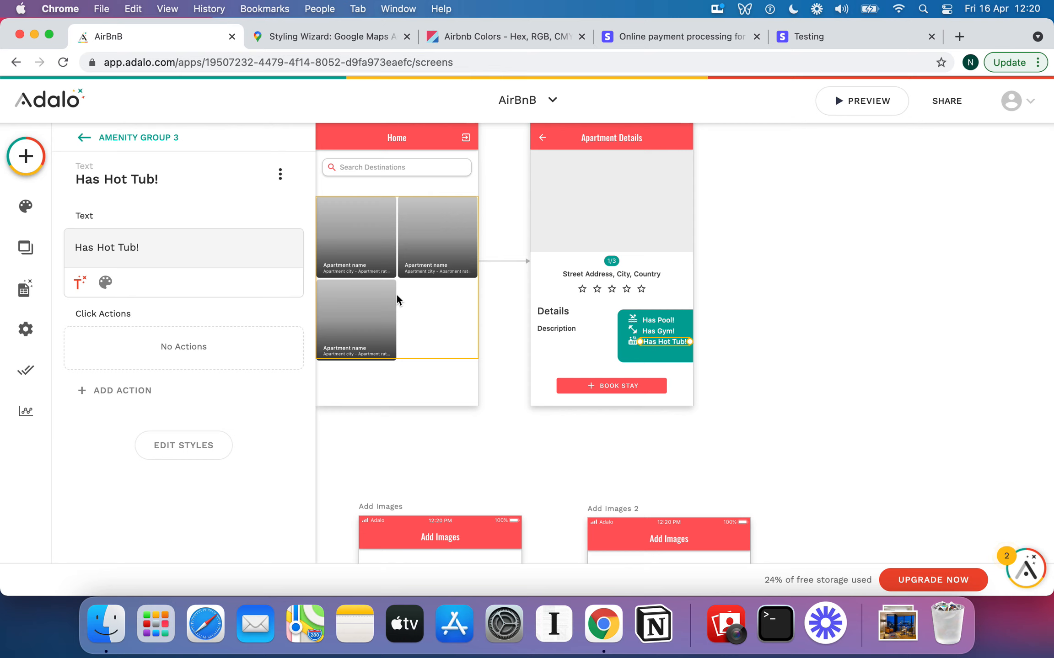
pyautogui.click(788, 394)
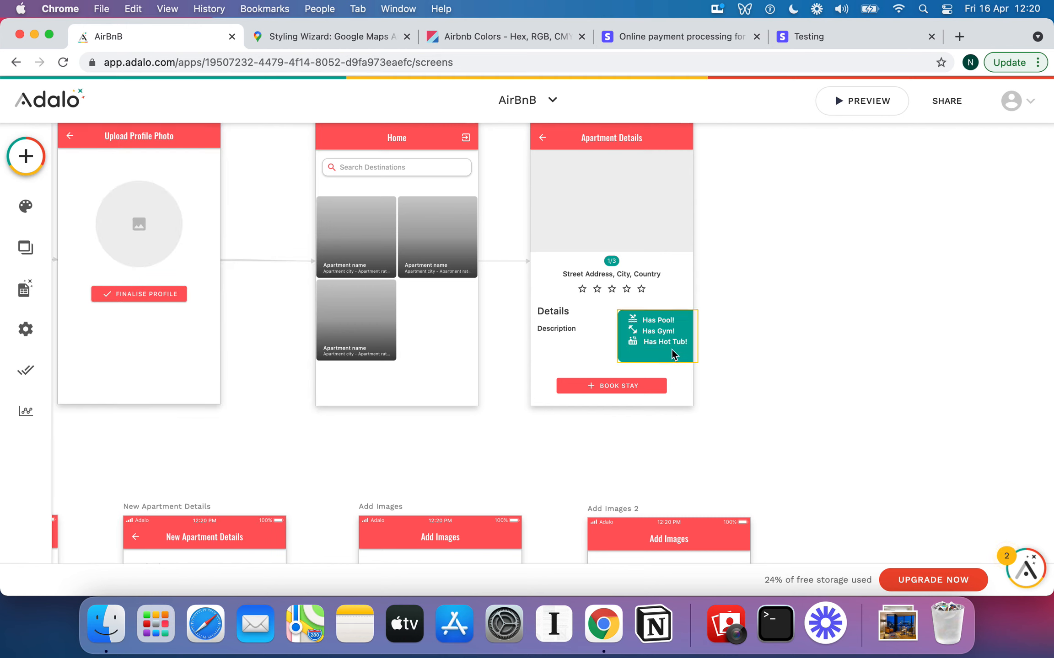
# Add a Text element to Apartment Details and clear its placeholder text
pyautogui.click(24, 156)
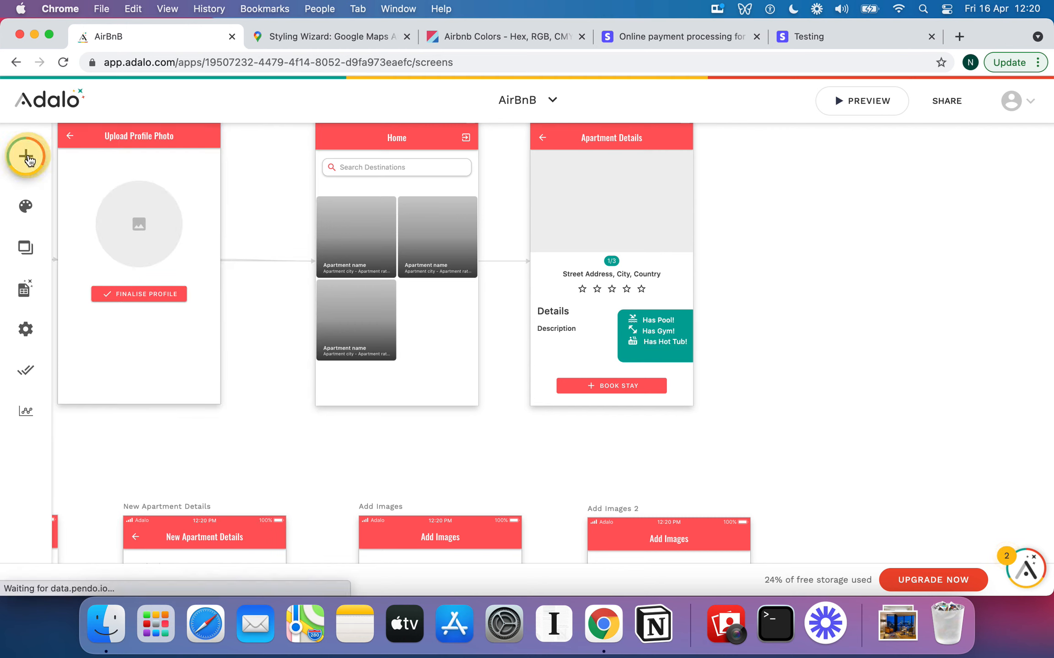
pyautogui.moveTo(145, 329); pyautogui.dragTo(582, 360)
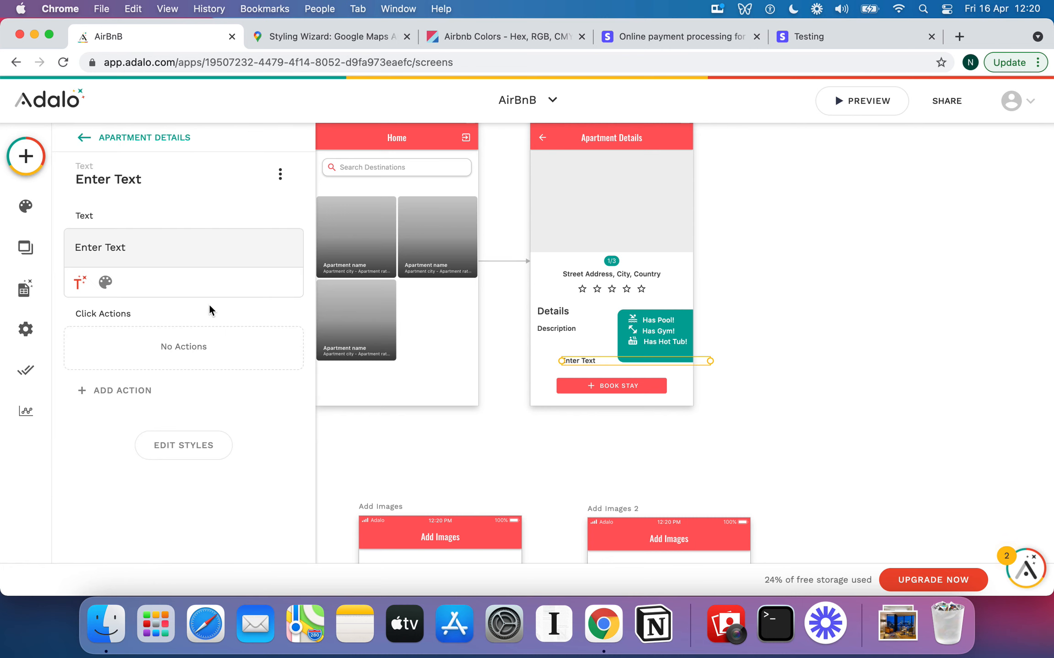
pyautogui.tripleClick(154, 252)
pyautogui.write('No.')
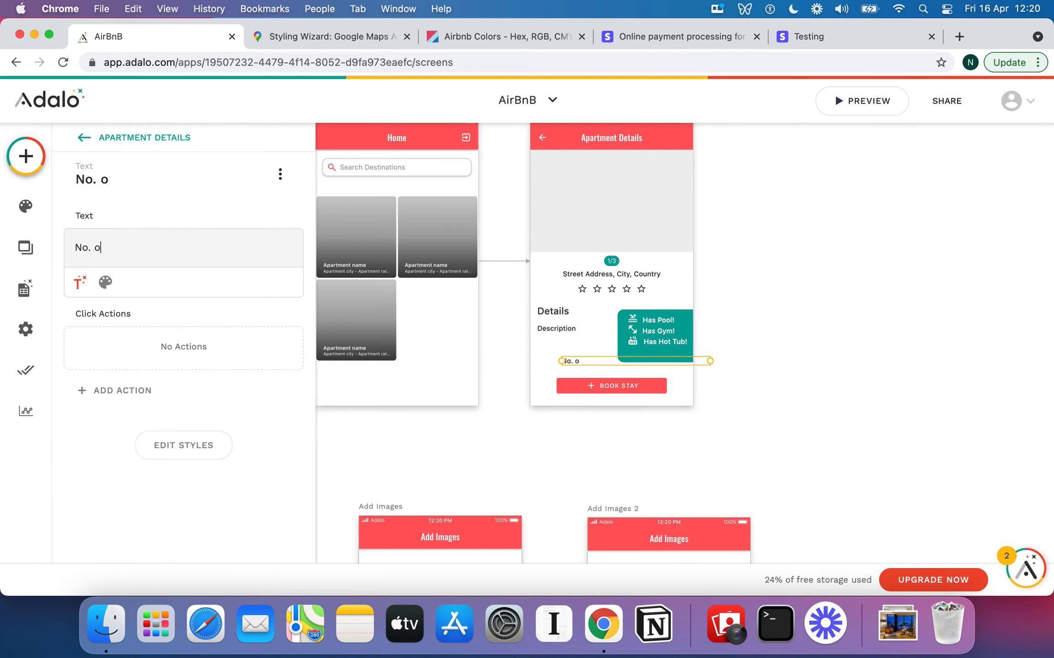
pyautogui.write('om')
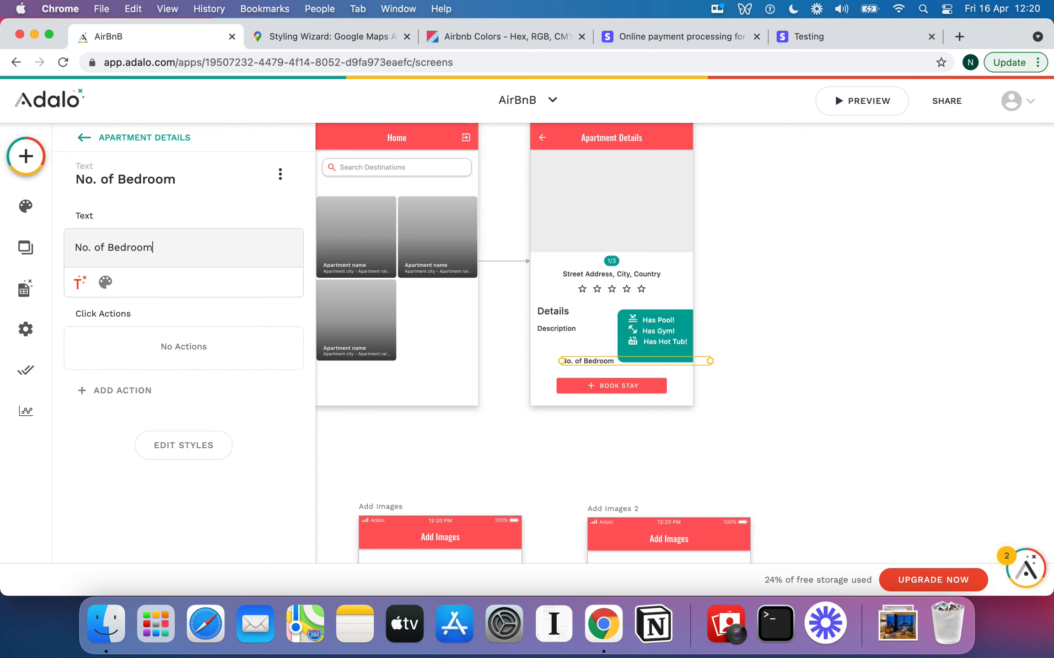
pyautogui.press('super+a')
pyautogui.press('BackSpace')
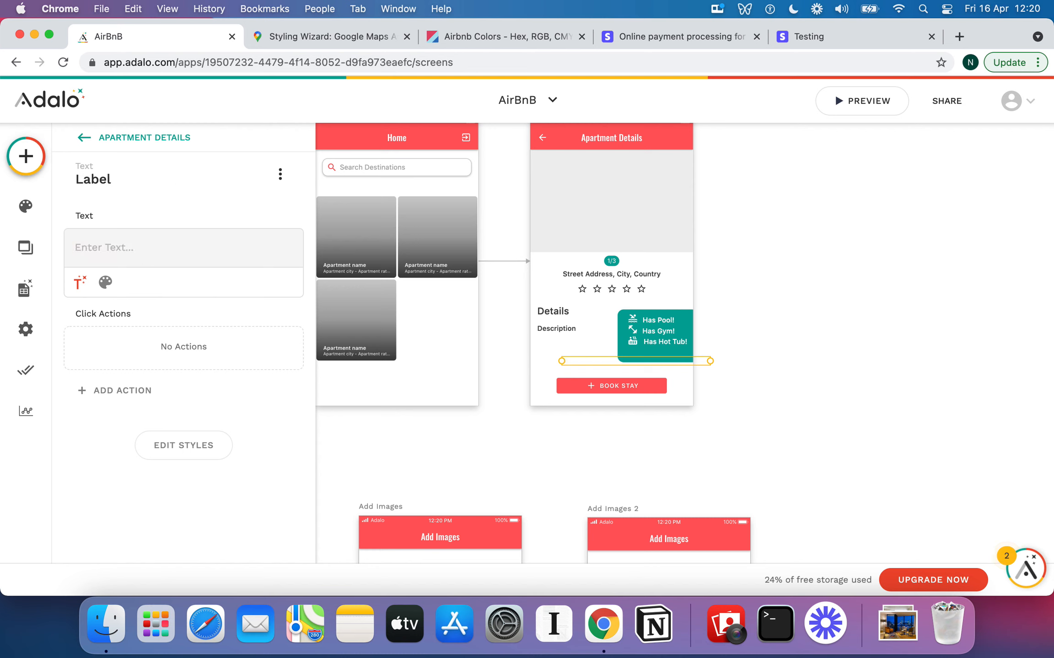
# Bind the text to Current Apartment > No. of Bedrooms and narrow it so it wraps
pyautogui.click(79, 282)
pyautogui.moveTo(178, 322)
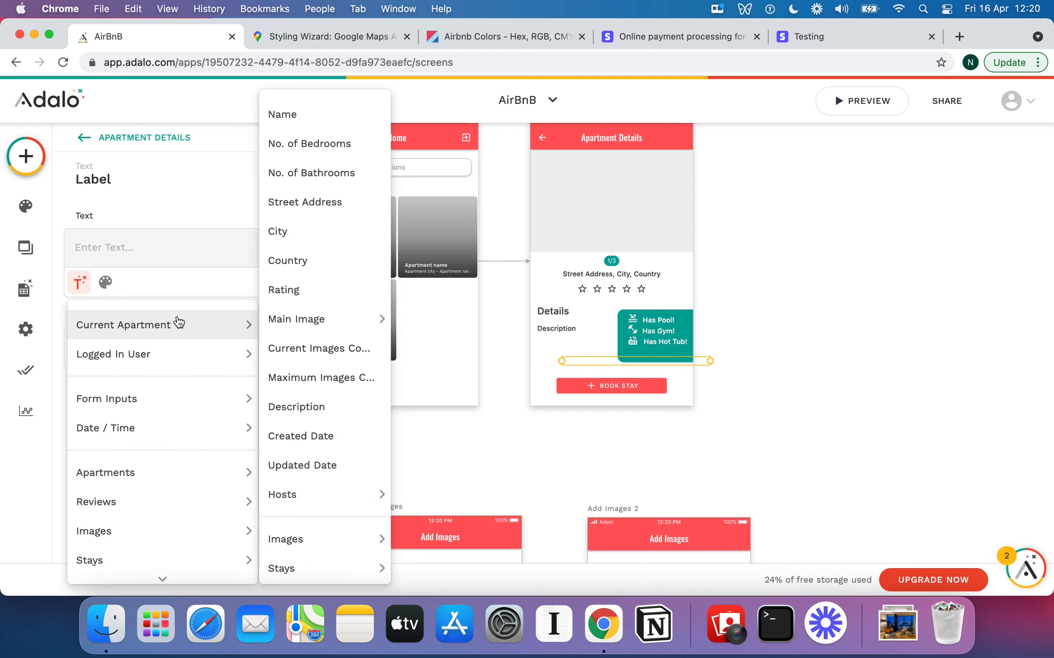
pyautogui.click(323, 152)
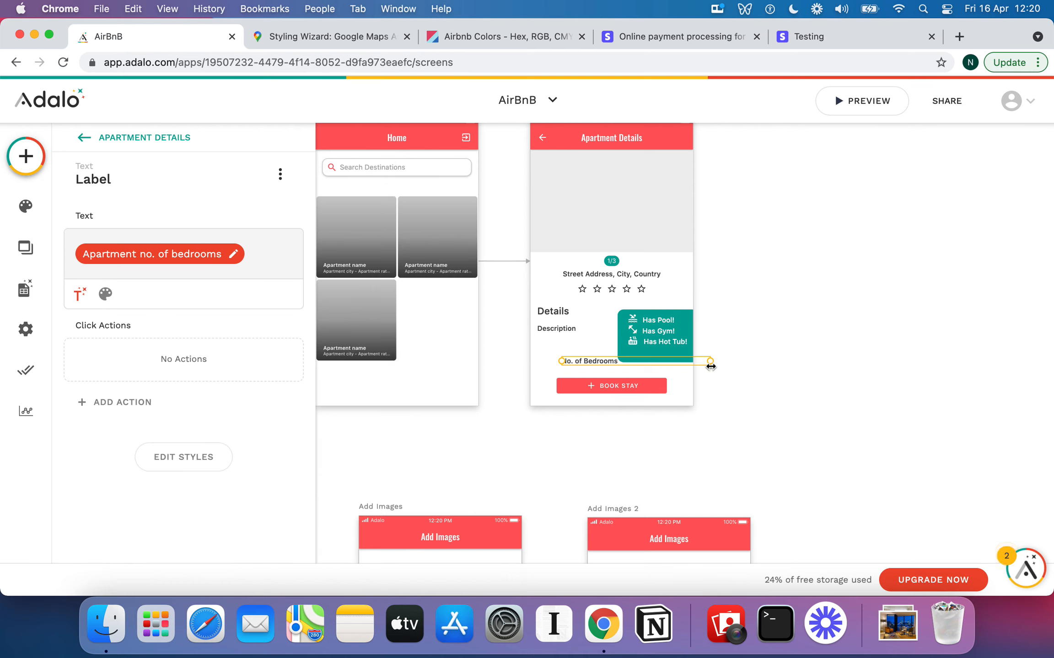
pyautogui.moveTo(710, 364); pyautogui.dragTo(634, 360)
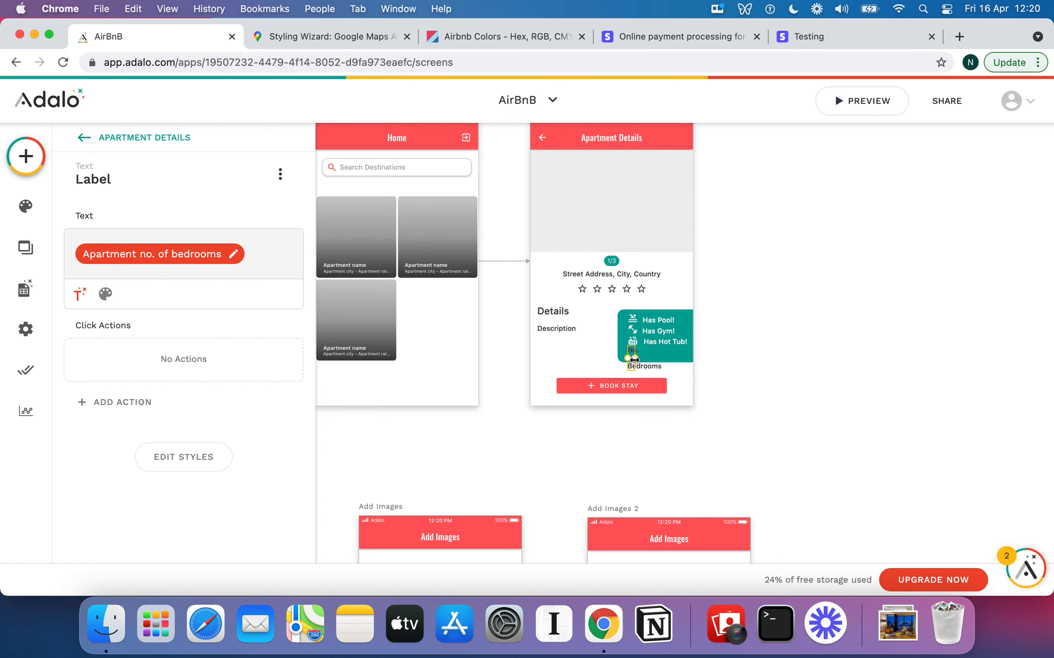
# Add an Icon component from Buttons into the teal amenity group
pyautogui.click(635, 330)
pyautogui.click(25, 156)
pyautogui.scroll(-10, 159, 295)
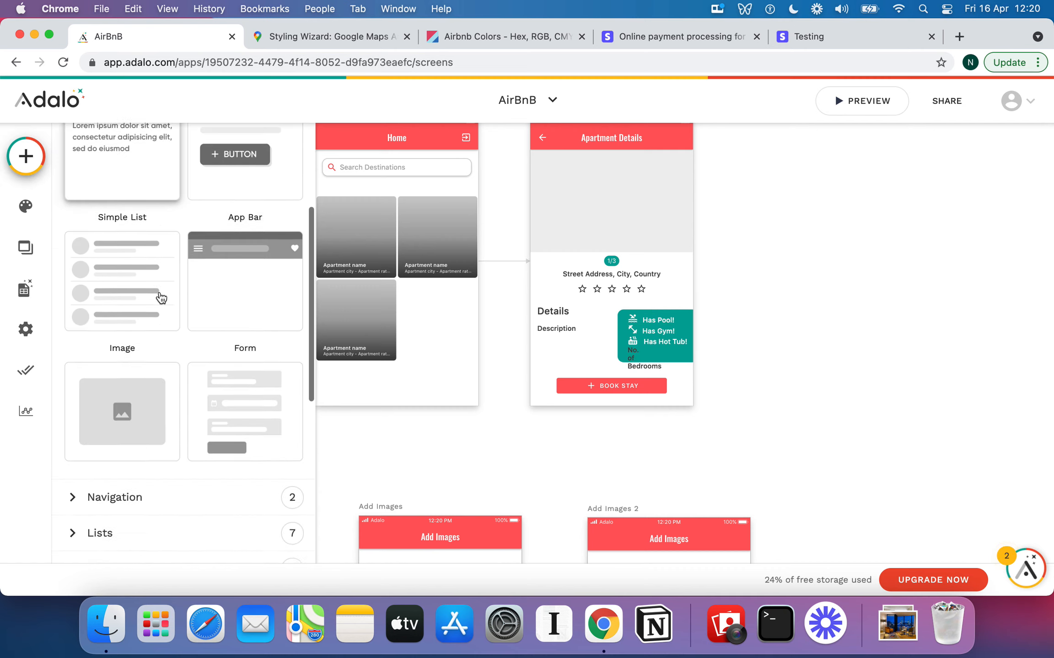
pyautogui.click(159, 298)
pyautogui.scroll(-5, 177, 366)
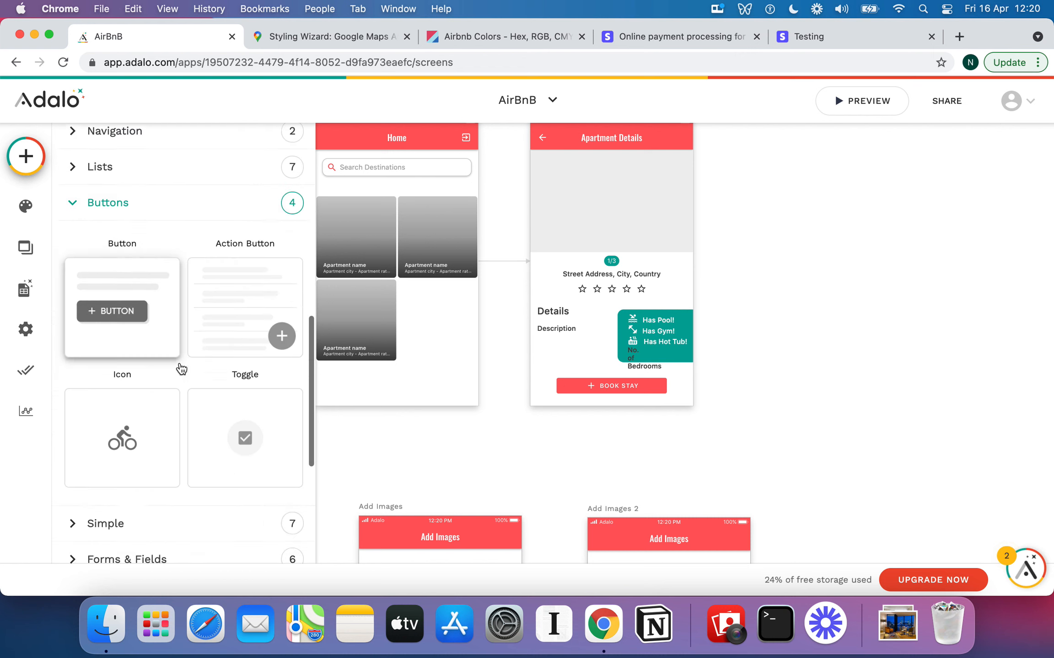
pyautogui.moveTo(155, 314); pyautogui.dragTo(645, 356)
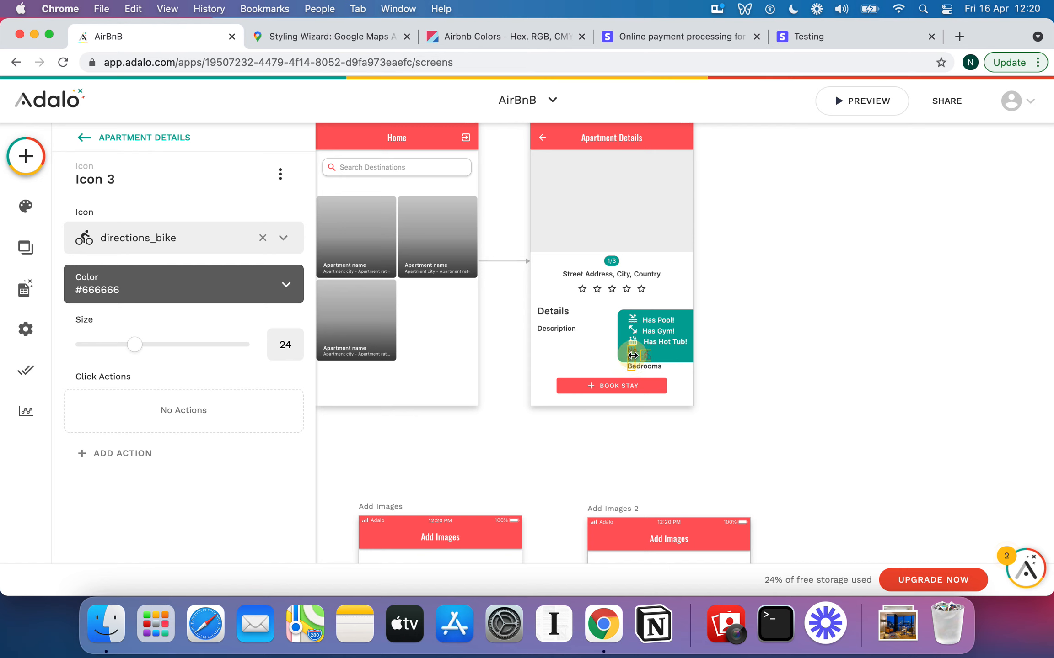
pyautogui.click(632, 355)
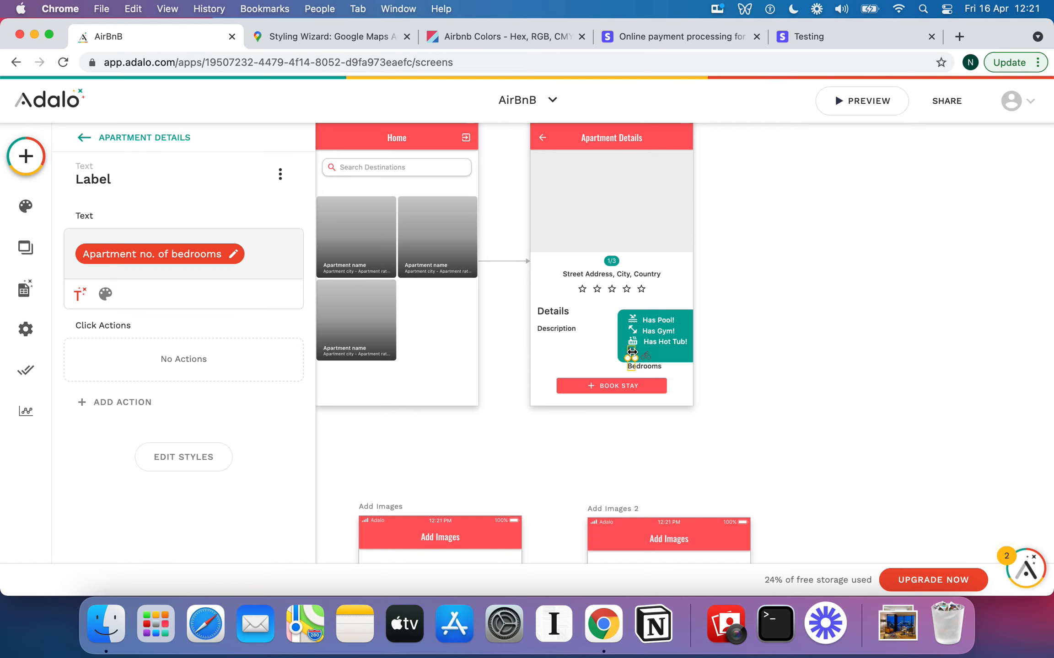
pyautogui.click(646, 356)
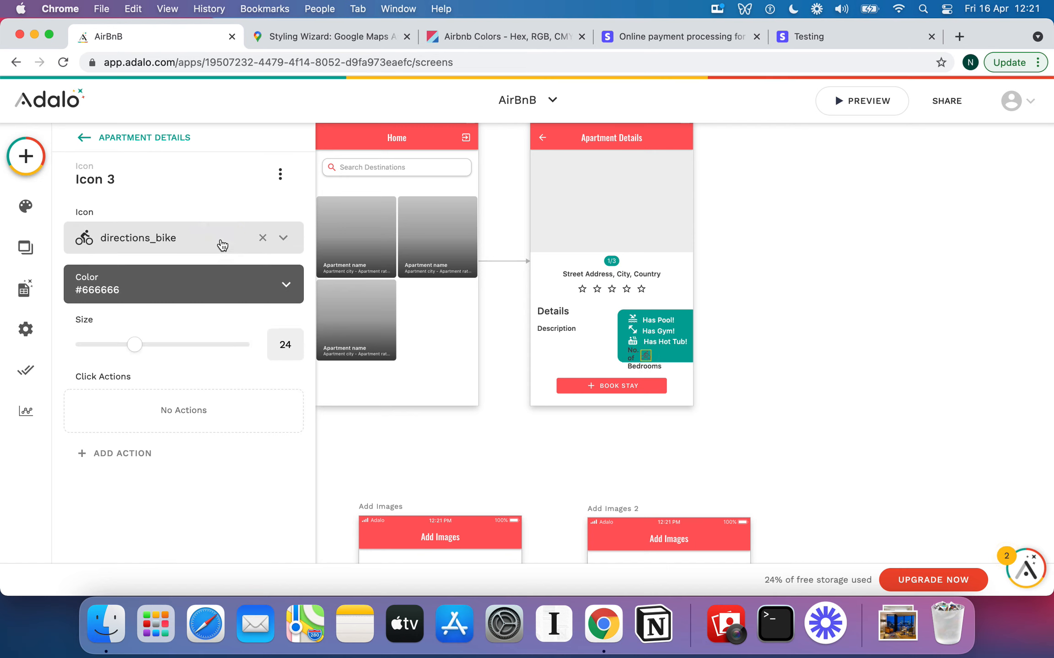
# Set the new icon to the hotel bed symbol, searched with 'hote', and colour it white
pyautogui.click(246, 239)
pyautogui.write('hote')
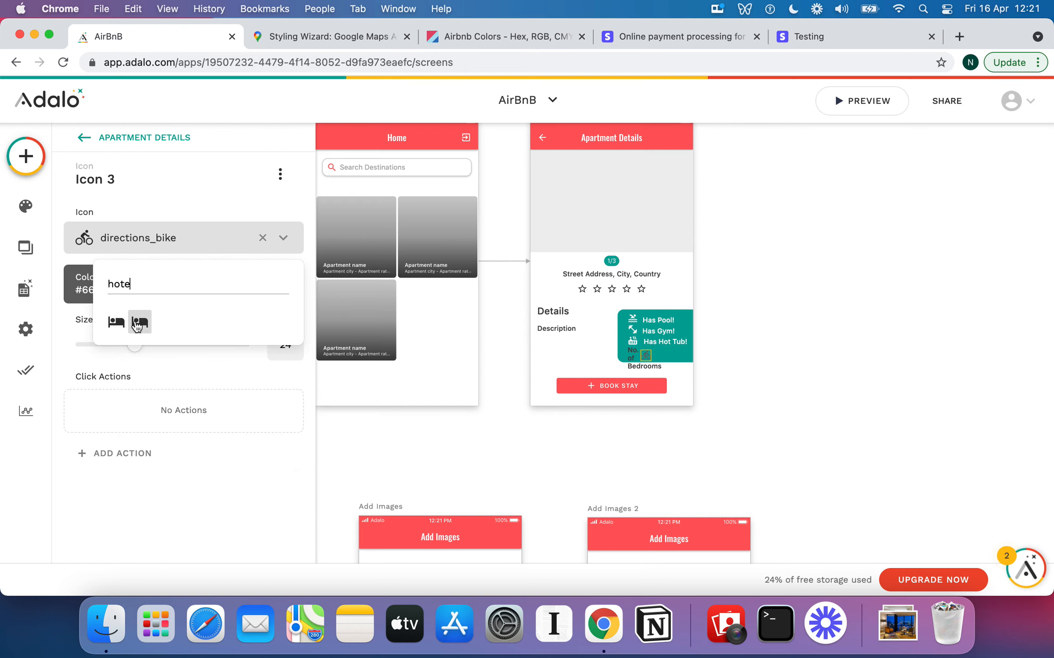
pyautogui.click(118, 323)
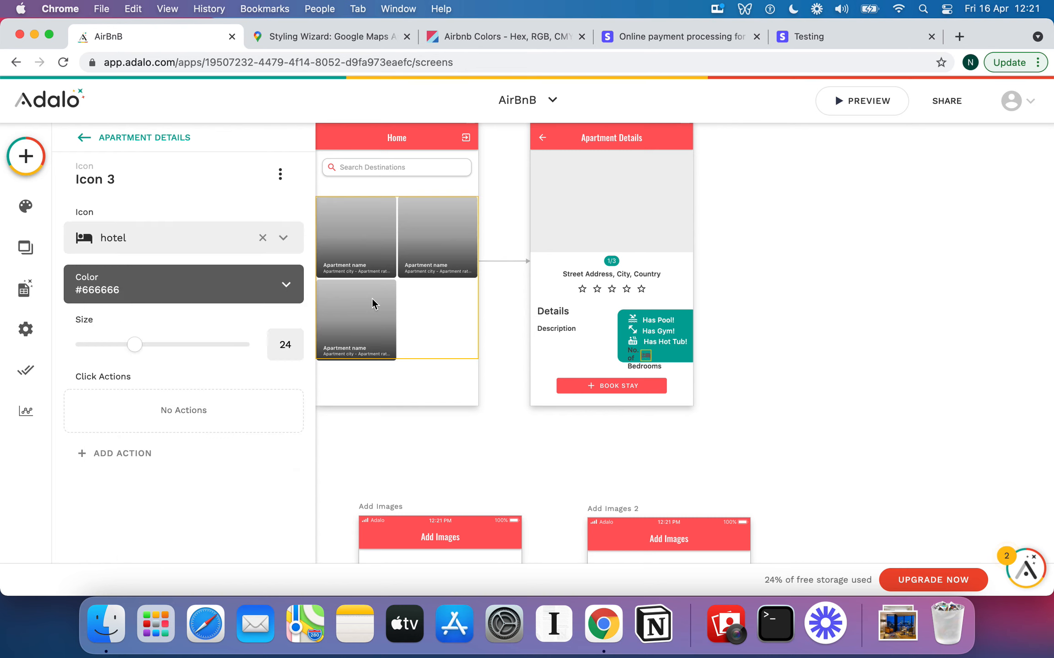
pyautogui.click(286, 283)
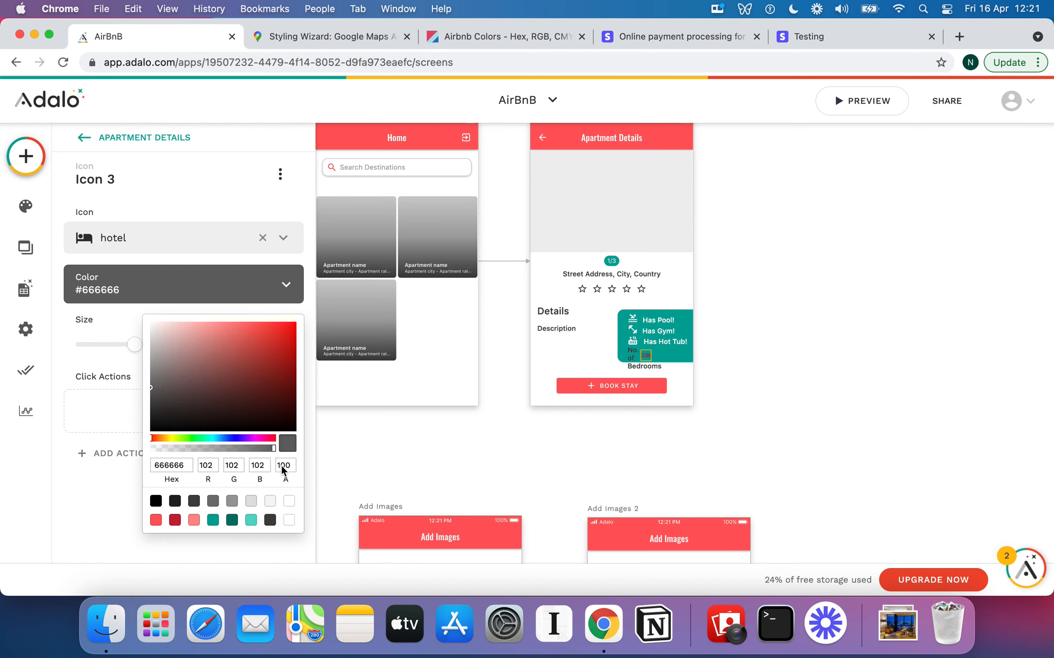
pyautogui.click(288, 520)
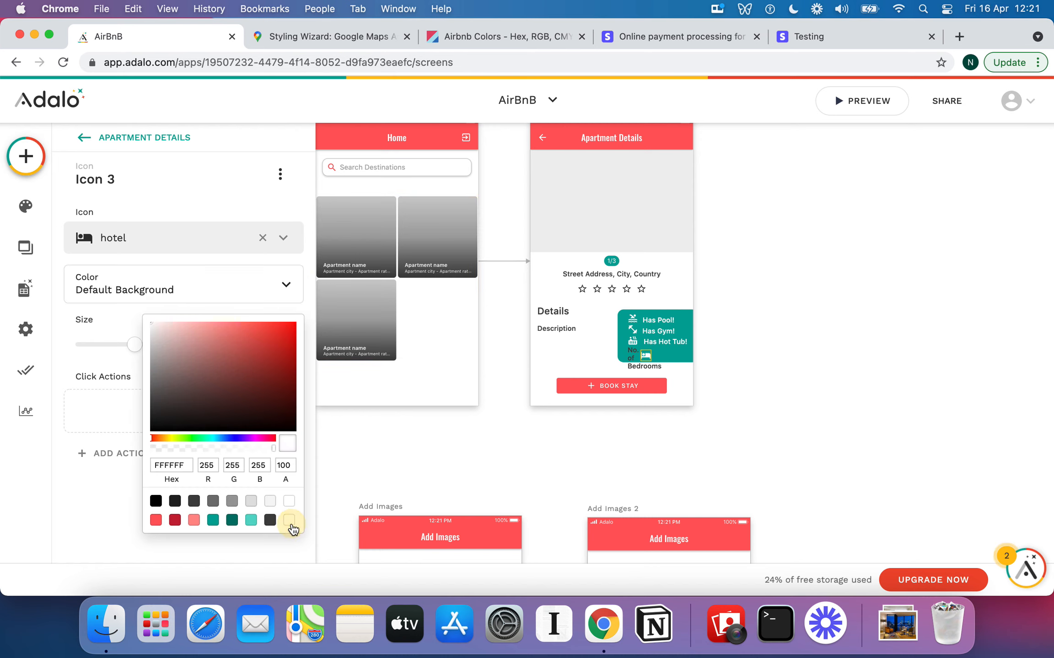
pyautogui.click(632, 360)
pyautogui.click(632, 356)
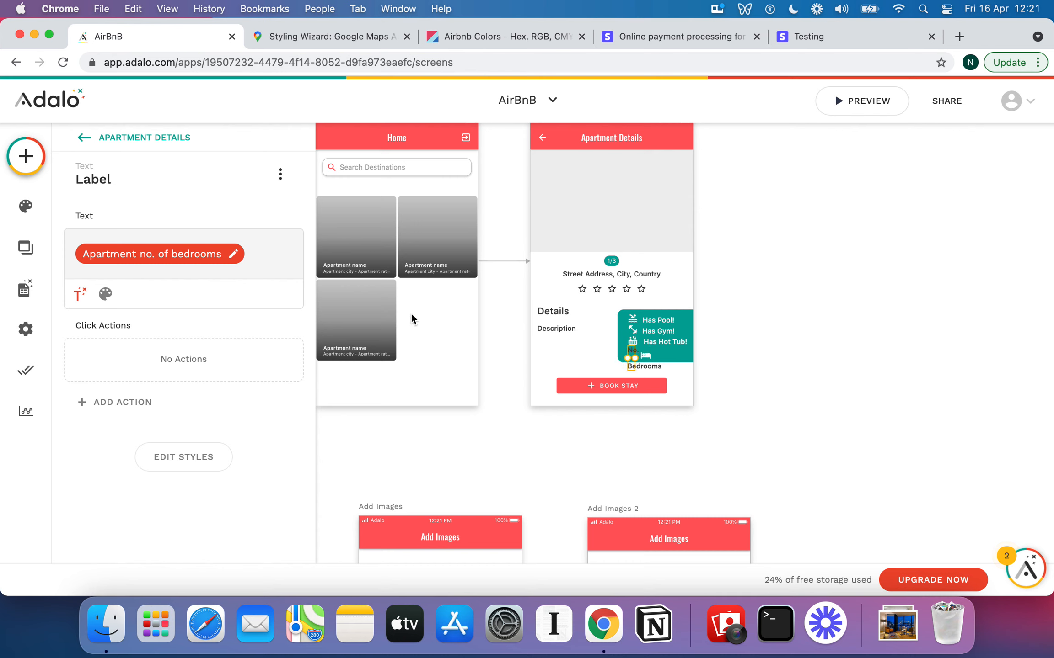
# Make the bedrooms label's text colour white
pyautogui.click(105, 294)
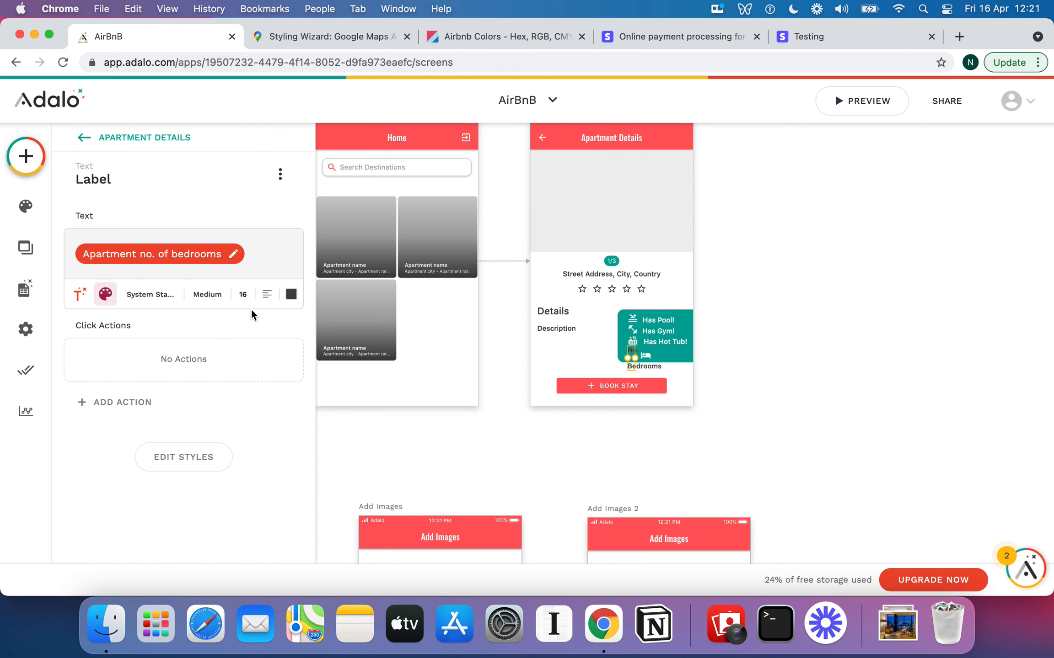
pyautogui.click(290, 297)
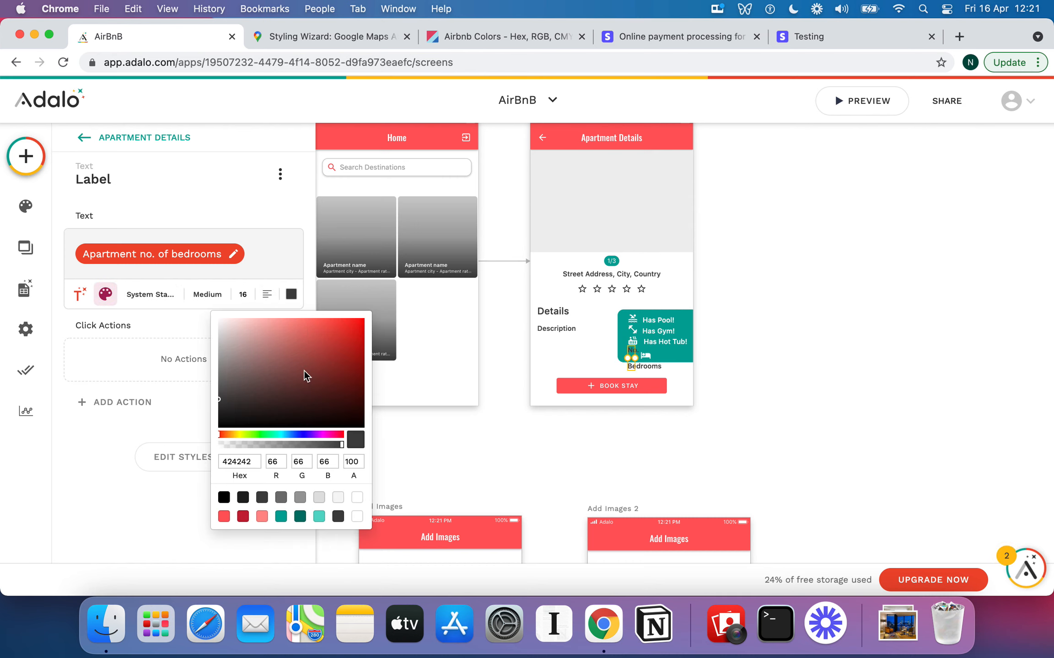
pyautogui.click(357, 517)
pyautogui.click(670, 347)
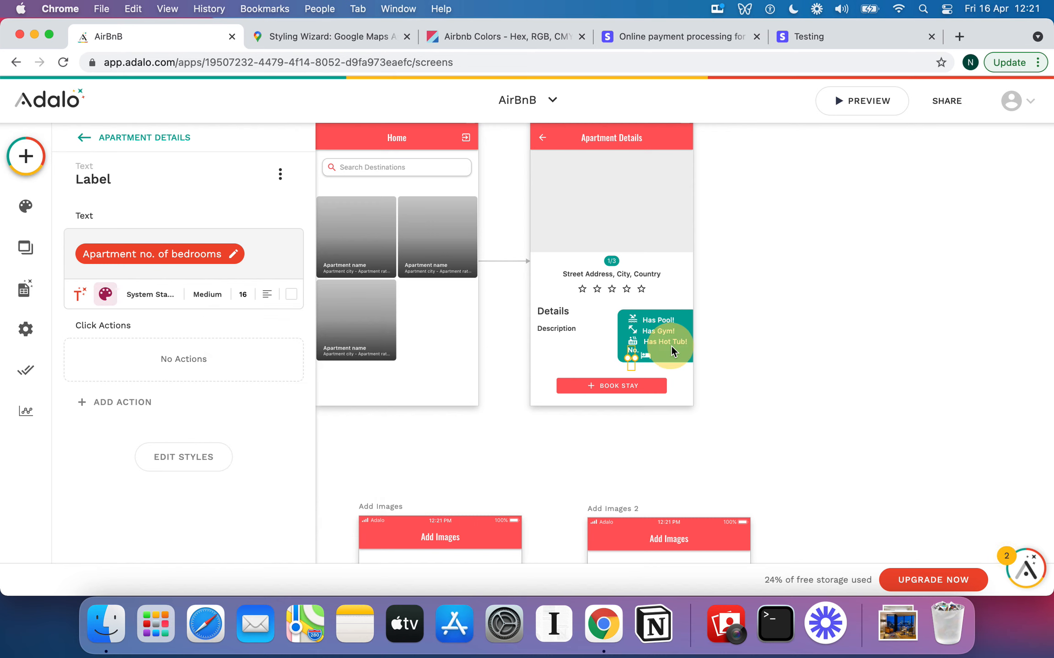
# Move the bedrooms label down beside the bed icon, nudging it with the Down key
pyautogui.click(638, 358)
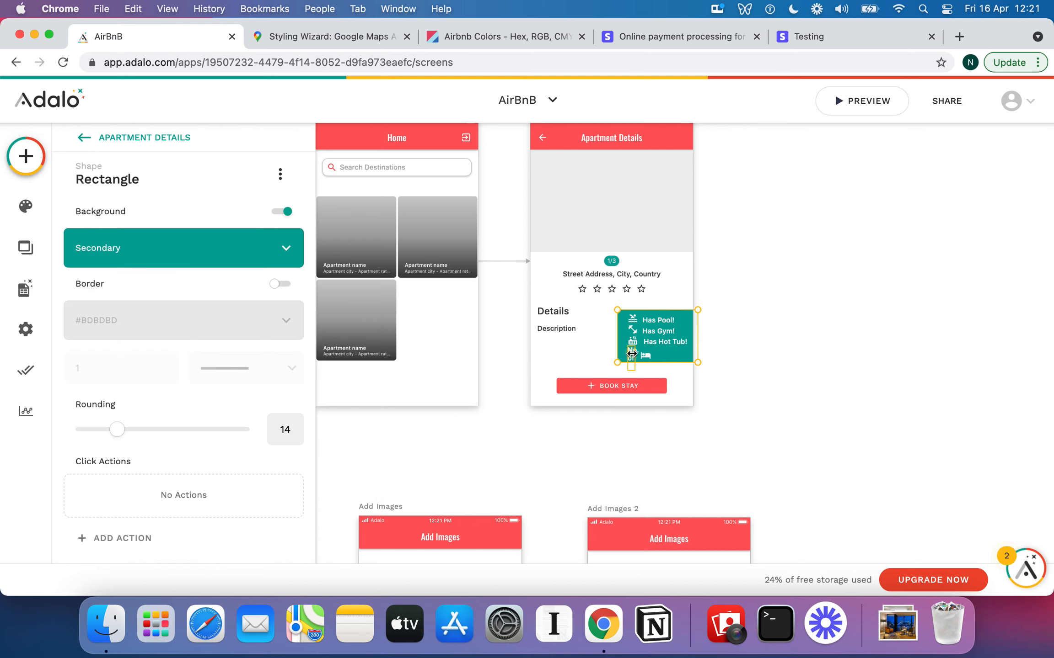
pyautogui.click(631, 352)
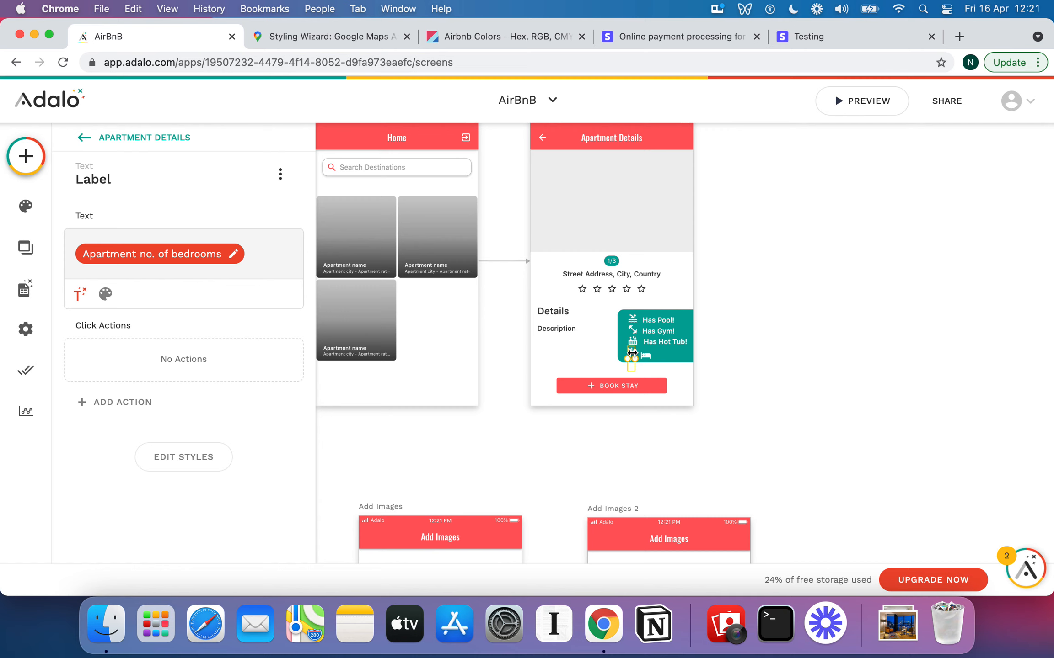
pyautogui.moveTo(631, 353); pyautogui.dragTo(631, 357)
pyautogui.press('Down')
pyautogui.press('Down')
pyautogui.click(646, 355)
pyautogui.click(631, 357)
# Nudge the label right and replace its bedrooms value with Current Apartment > No. of Bathrooms
pyautogui.press('Right')
pyautogui.press('Right')
pyautogui.press('Right')
pyautogui.press('Right')
pyautogui.press('Right')
pyautogui.press('Right')
pyautogui.press('Right')
pyautogui.press('Right')
pyautogui.press('Right')
pyautogui.press('Right')
pyautogui.press('Right')
pyautogui.press('Right')
pyautogui.press('Right')
pyautogui.press('Right')
pyautogui.press('Right')
pyautogui.press('Right')
pyautogui.press('Right')
pyautogui.press('Right')
pyautogui.press('Right')
pyautogui.press('Right')
pyautogui.press('Right')
pyautogui.press('Right')
pyautogui.press('Right')
pyautogui.press('Right')
pyautogui.press('Right')
pyautogui.press('Right')
pyautogui.press('Right')
pyautogui.press('Right')
pyautogui.press('Right')
pyautogui.press('Right')
pyautogui.press('Right')
pyautogui.press('Right')
pyautogui.press('Right')
pyautogui.press('Right')
pyautogui.press('Right')
pyautogui.press('Right')
pyautogui.press('Right')
pyautogui.press('Right')
pyautogui.press('Right')
pyautogui.press('Right')
pyautogui.press('Right')
pyautogui.press('Right')
pyautogui.press('Right')
pyautogui.press('Right')
pyautogui.press('Right')
pyautogui.press('Right')
pyautogui.press('Right')
pyautogui.press('Right')
pyautogui.press('Right')
pyautogui.press('Right')
pyautogui.press('Right')
pyautogui.press('Right')
pyautogui.press('Right')
pyautogui.press('Right')
pyautogui.press('Right')
pyautogui.press('Right')
pyautogui.press('Right')
pyautogui.press('Right')
pyautogui.press('Right')
pyautogui.press('Right')
pyautogui.press('Right')
pyautogui.click(232, 255)
pyautogui.click(264, 295)
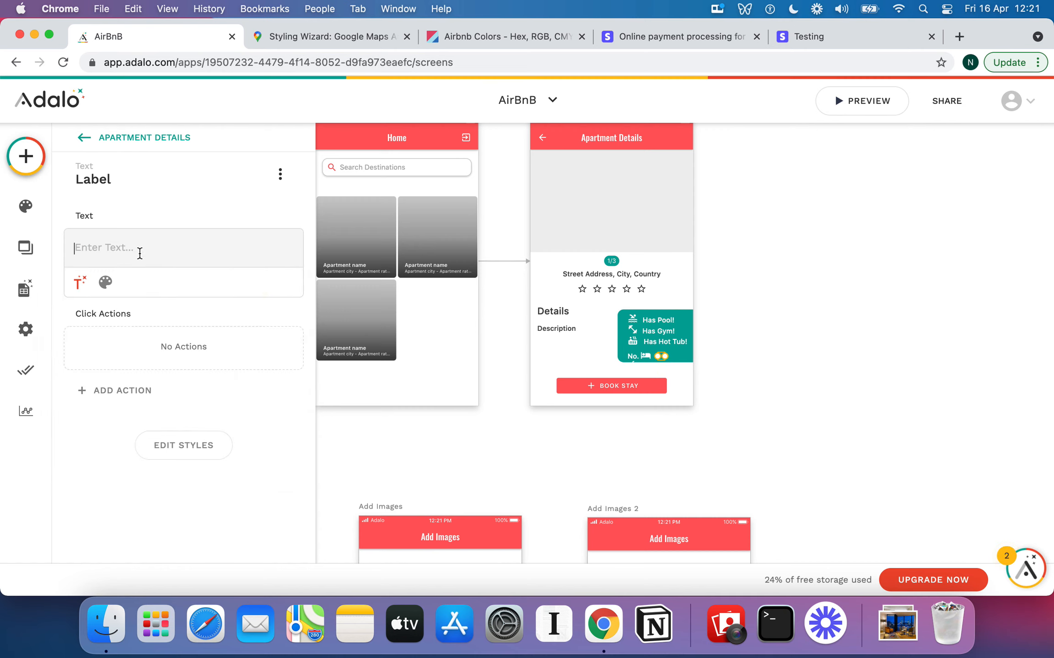
pyautogui.click(80, 282)
pyautogui.moveTo(142, 328)
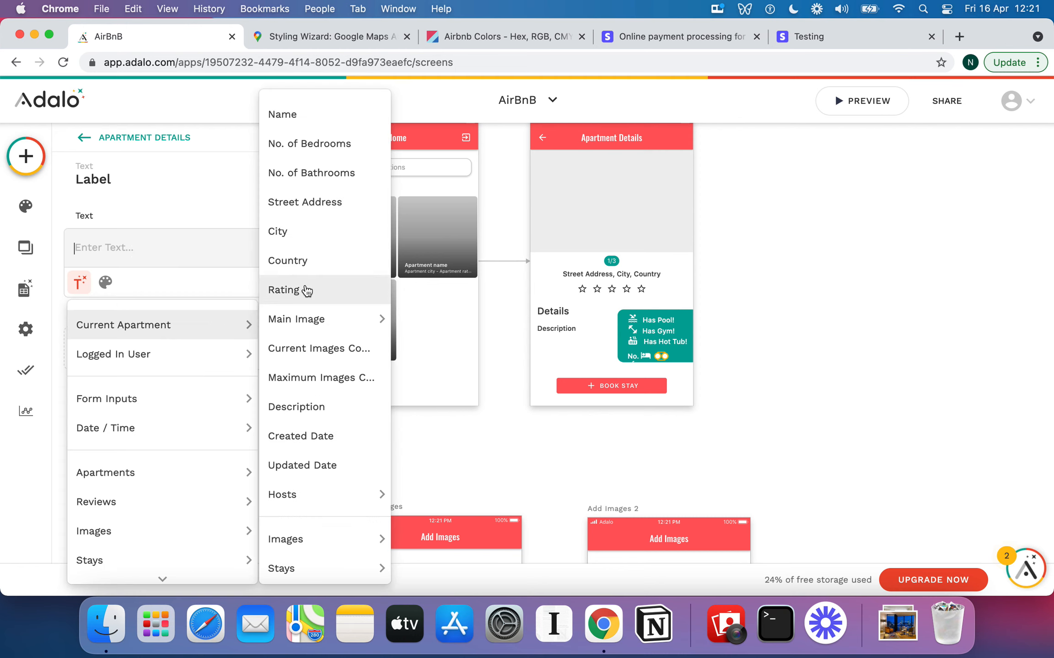
pyautogui.click(356, 173)
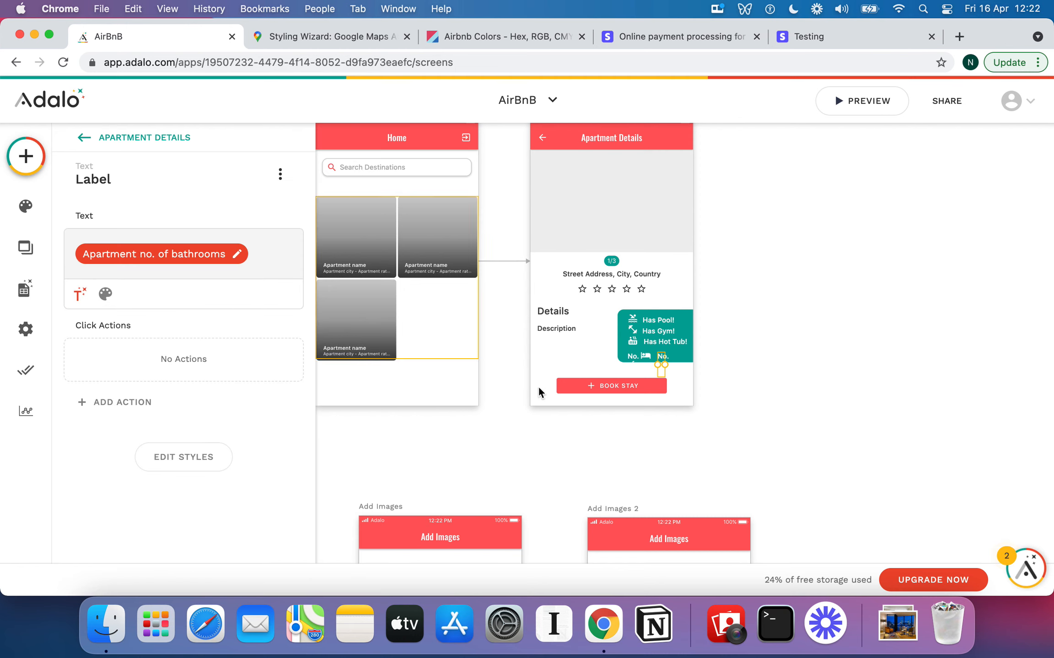
pyautogui.click(649, 358)
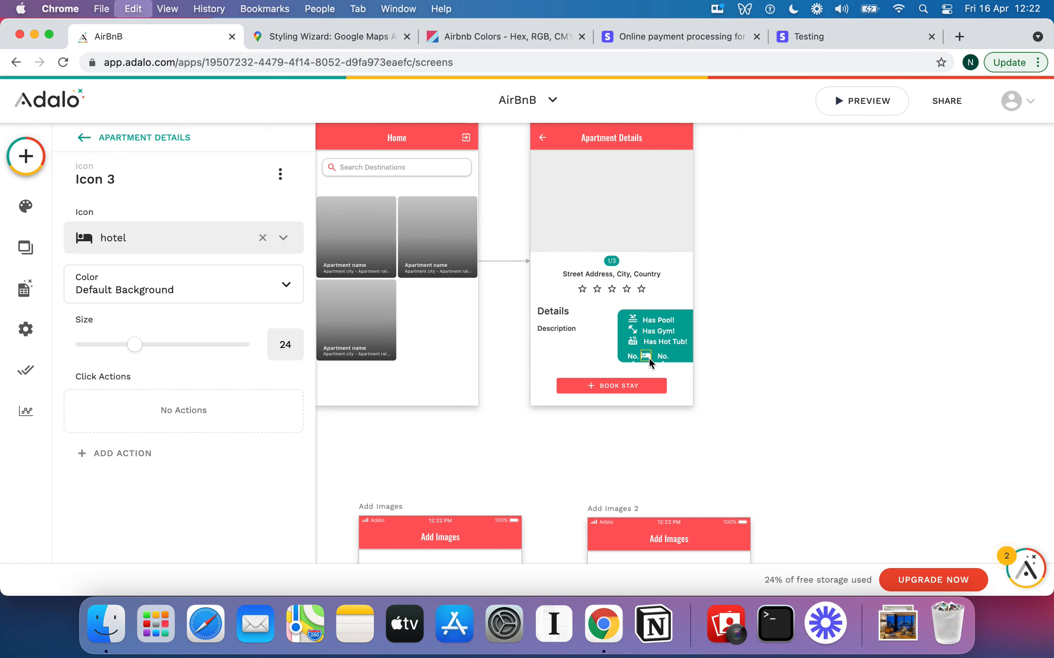
# Place a copy of the bed icon beside the second No. label and change its symbol to hot_tub
pyautogui.moveTo(649, 358); pyautogui.dragTo(681, 355)
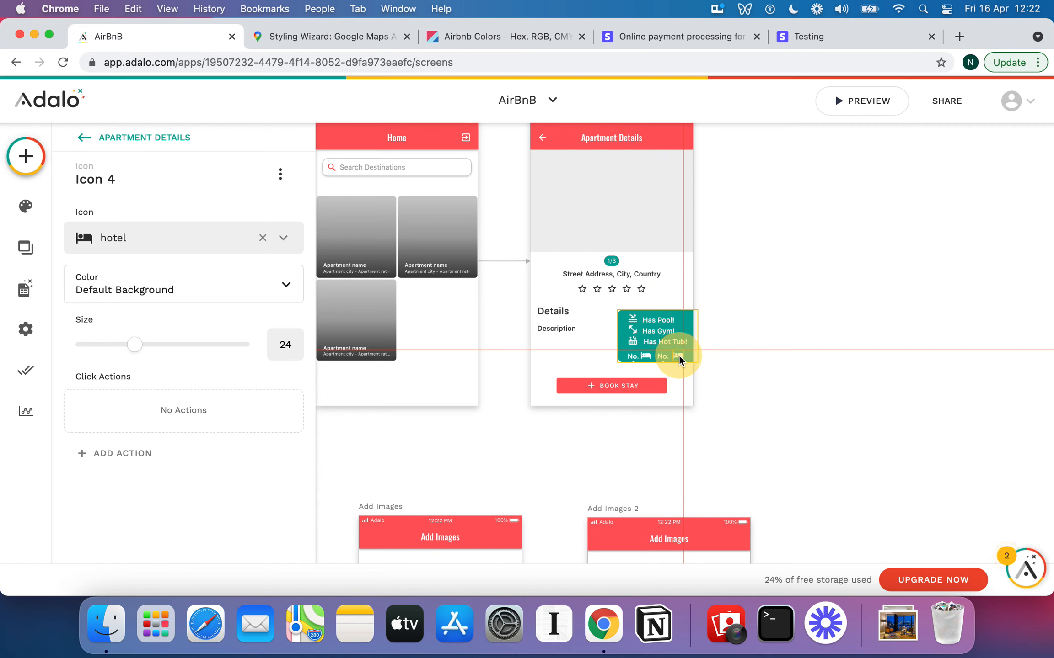
pyautogui.moveTo(678, 355); pyautogui.dragTo(678, 356)
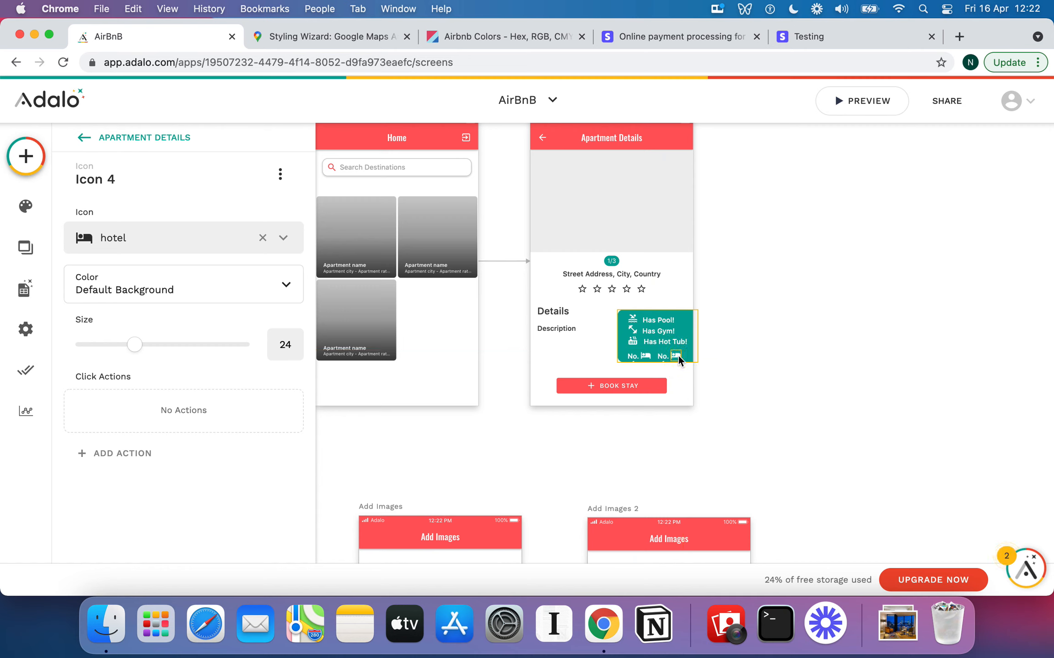
pyautogui.click(182, 248)
pyautogui.click(172, 287)
pyautogui.write('hot')
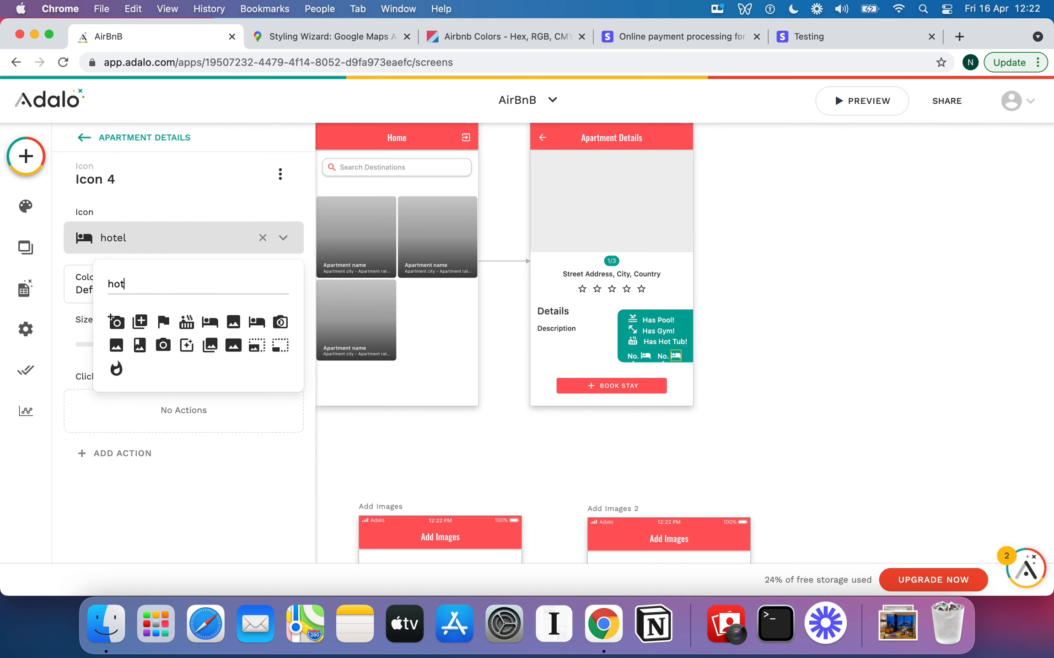
pyautogui.click(188, 323)
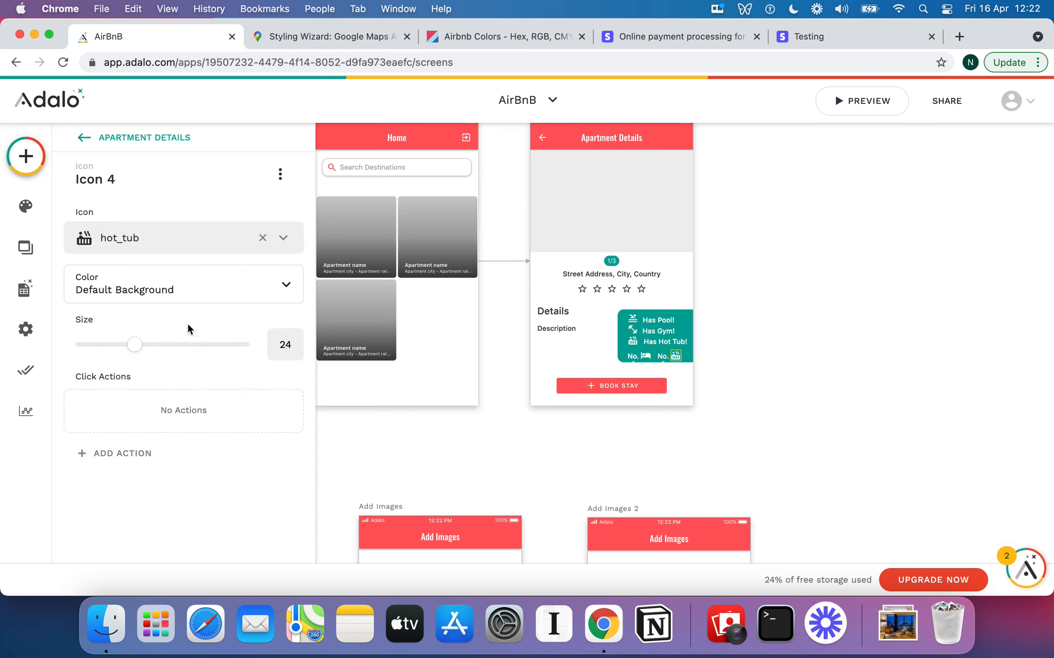
pyautogui.click(741, 326)
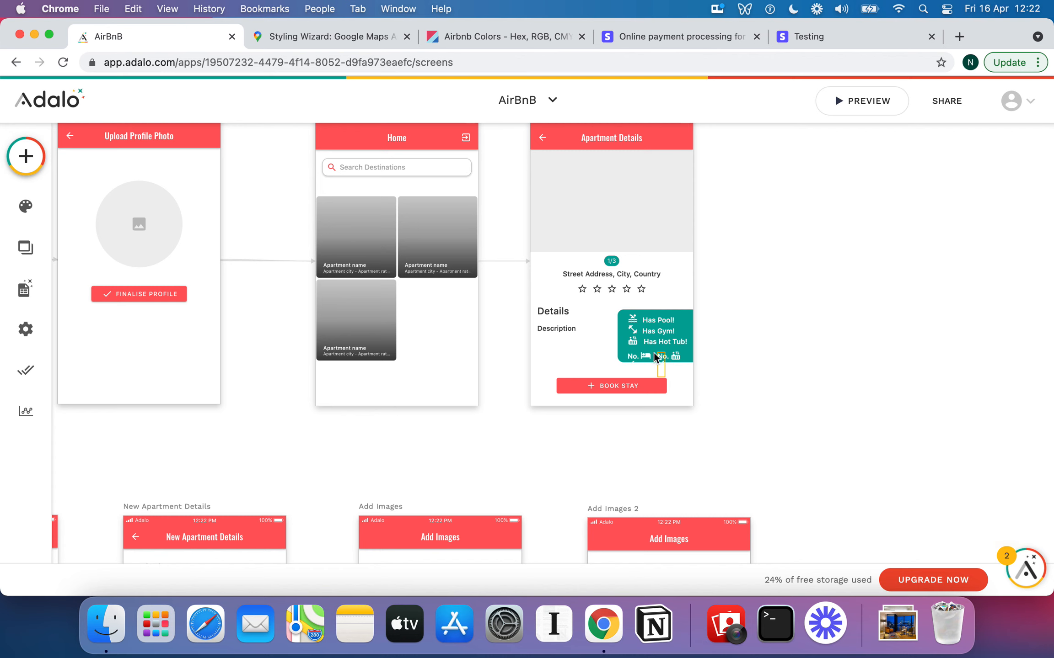
# Select the whole Home screen on the canvas
pyautogui.click(629, 213)
pyautogui.click(470, 324)
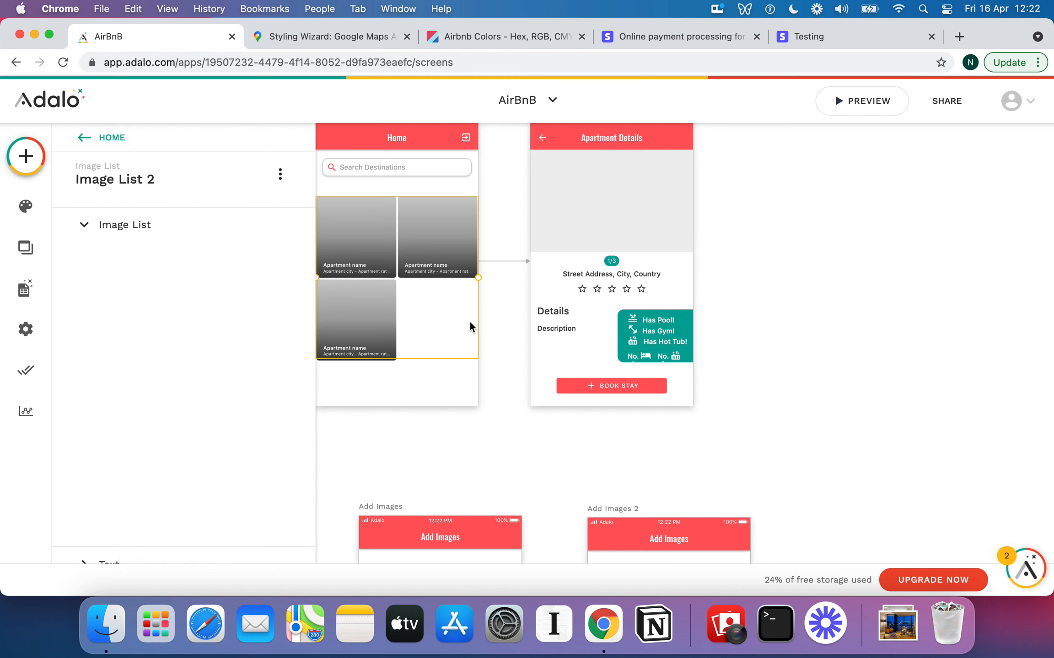
pyautogui.scroll(2, 470, 323)
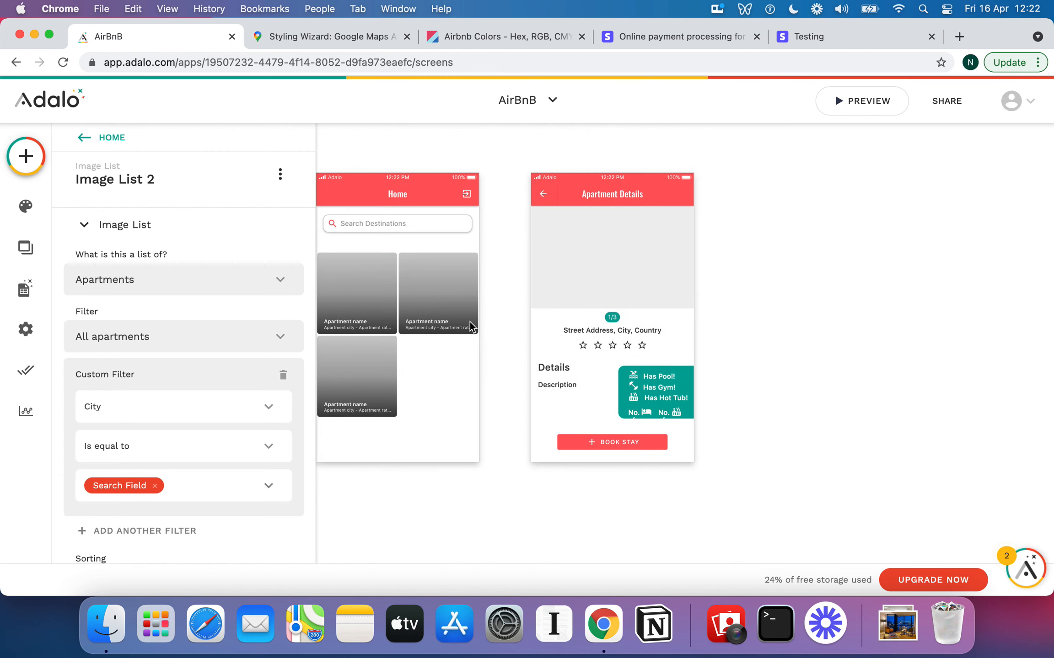
pyautogui.click(426, 179)
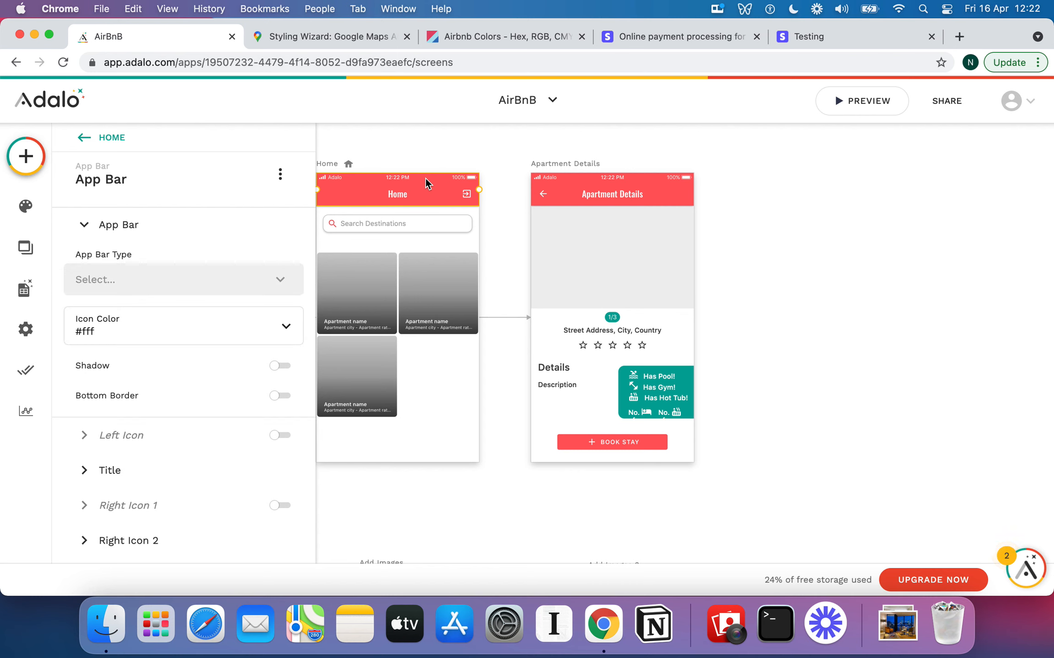
pyautogui.hscroll(-3, 492, 239)
pyautogui.scroll(1, 491, 240)
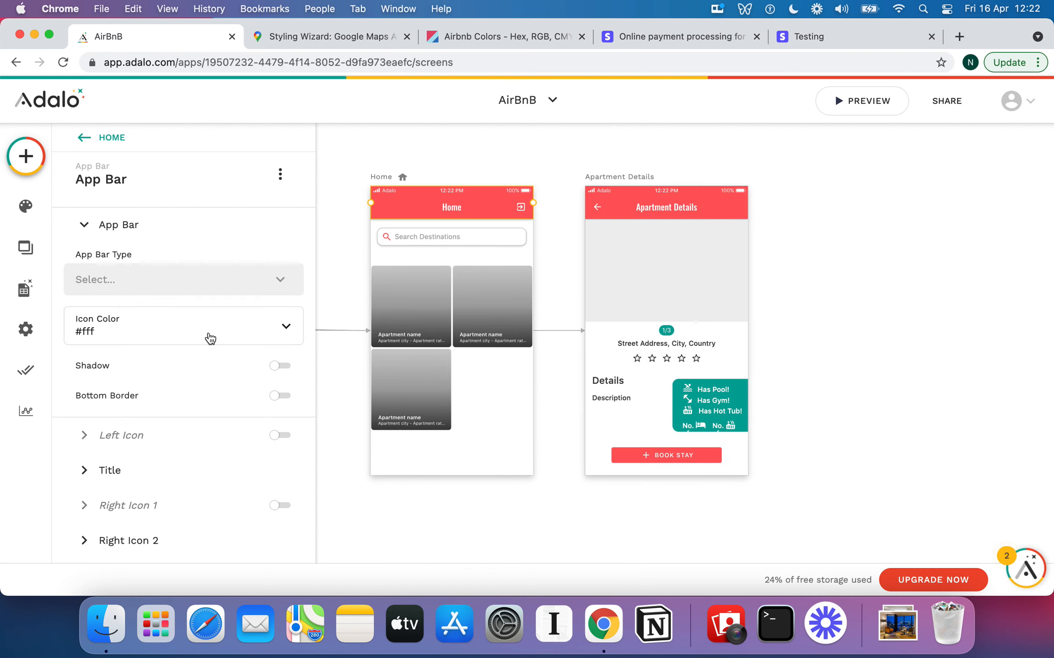
pyautogui.scroll(-1, 210, 338)
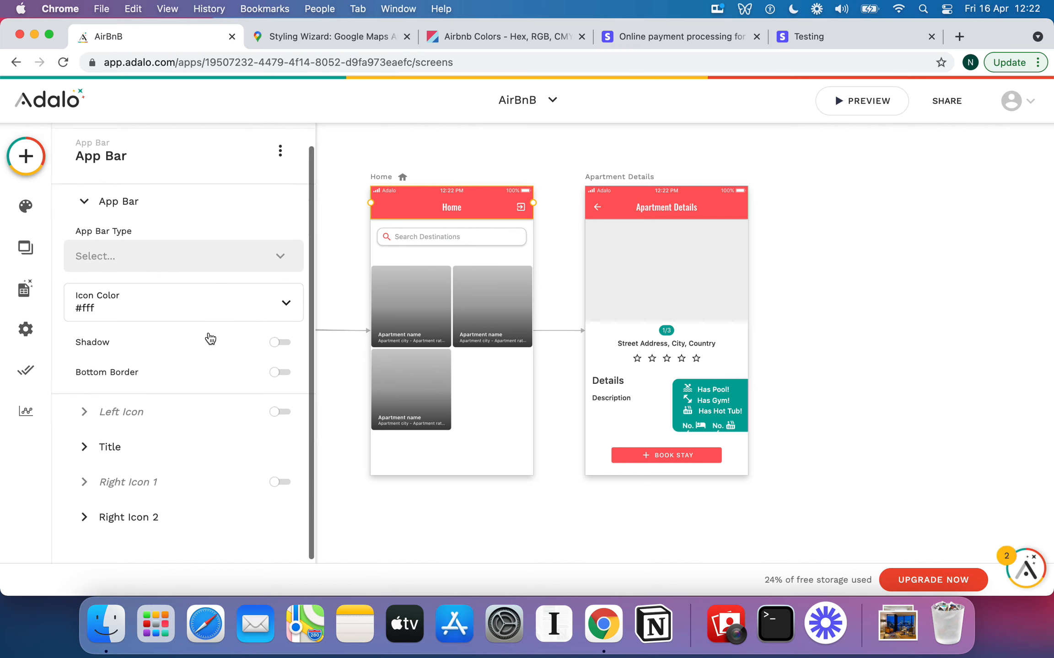
pyautogui.click(389, 180)
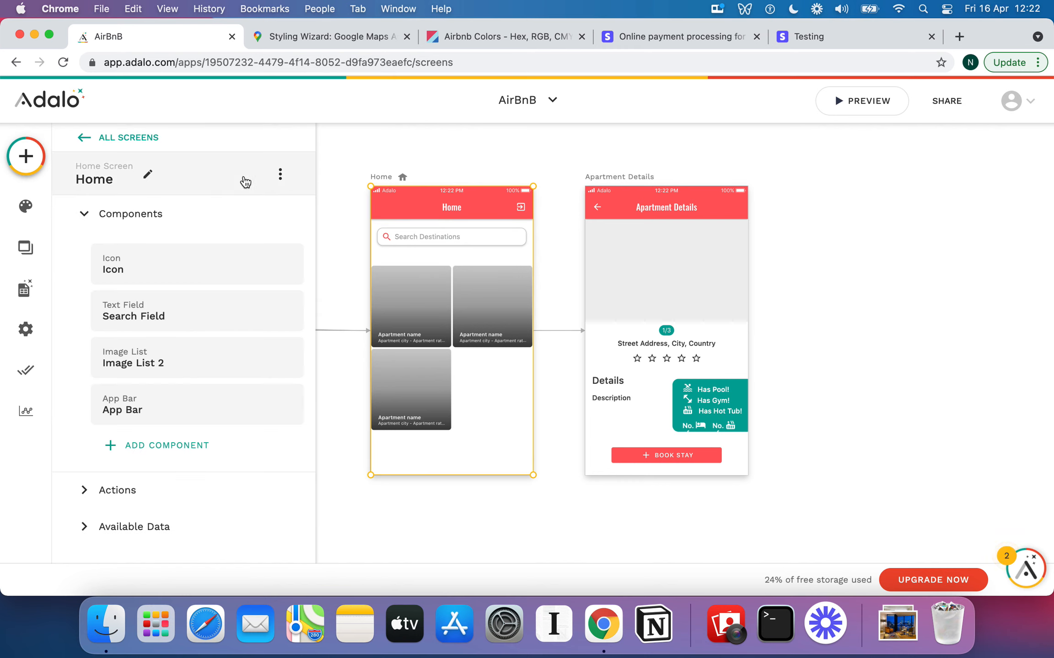
# Keep the Home screen's navigation type as Home Screen and collapse its components list
pyautogui.click(147, 174)
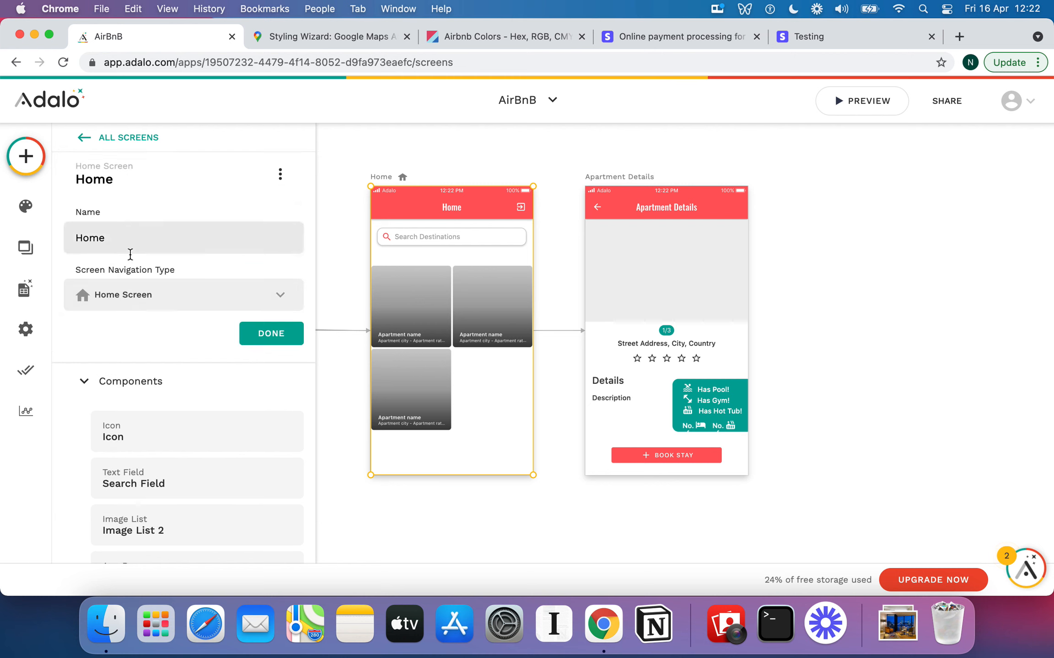
pyautogui.click(169, 295)
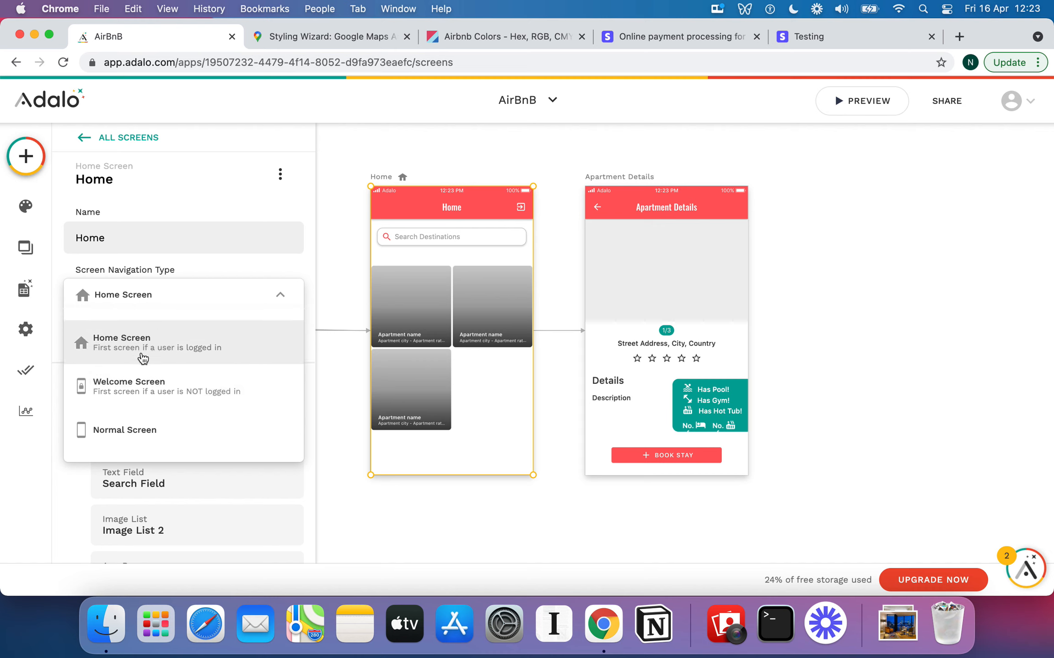
pyautogui.click(168, 342)
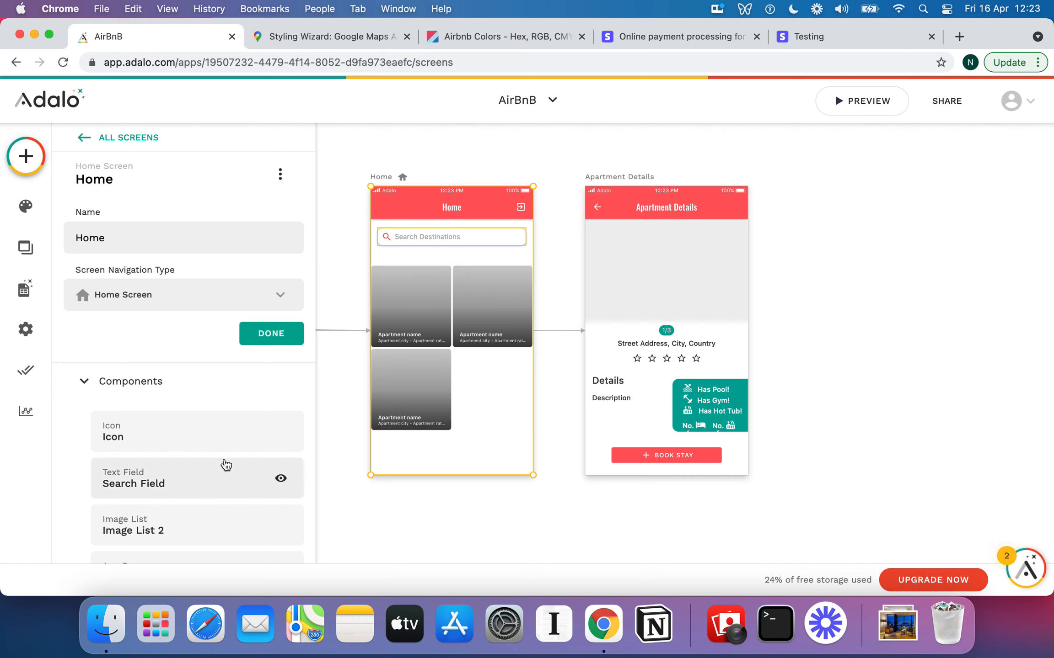
pyautogui.click(136, 383)
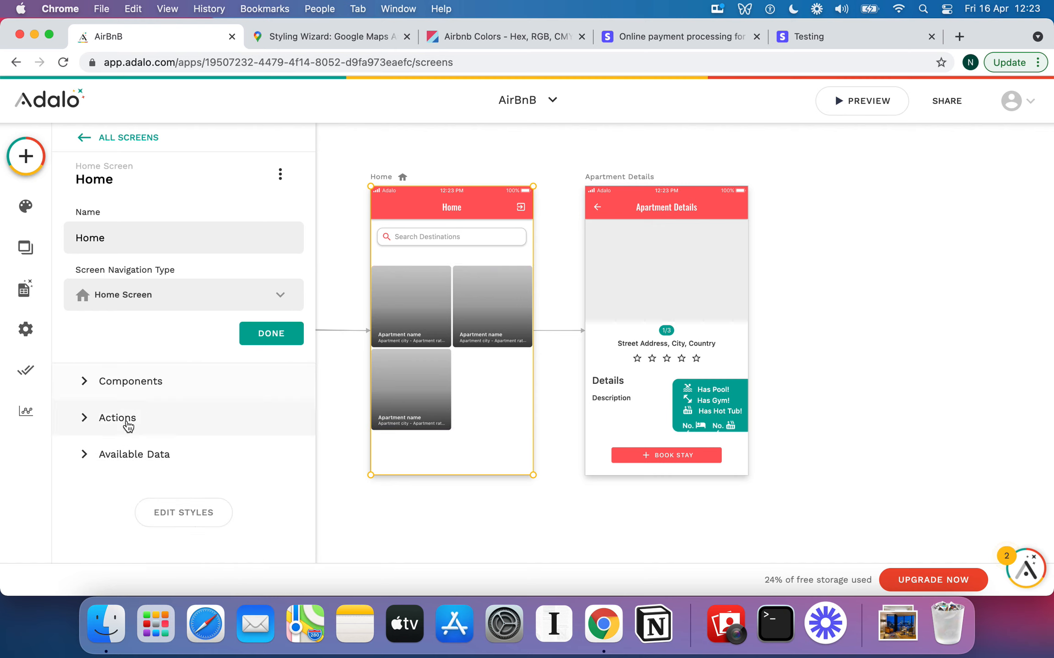
# Add an on-visit Link action from Home to the Host Home screen
pyautogui.click(124, 419)
pyautogui.scroll(-4, 180, 396)
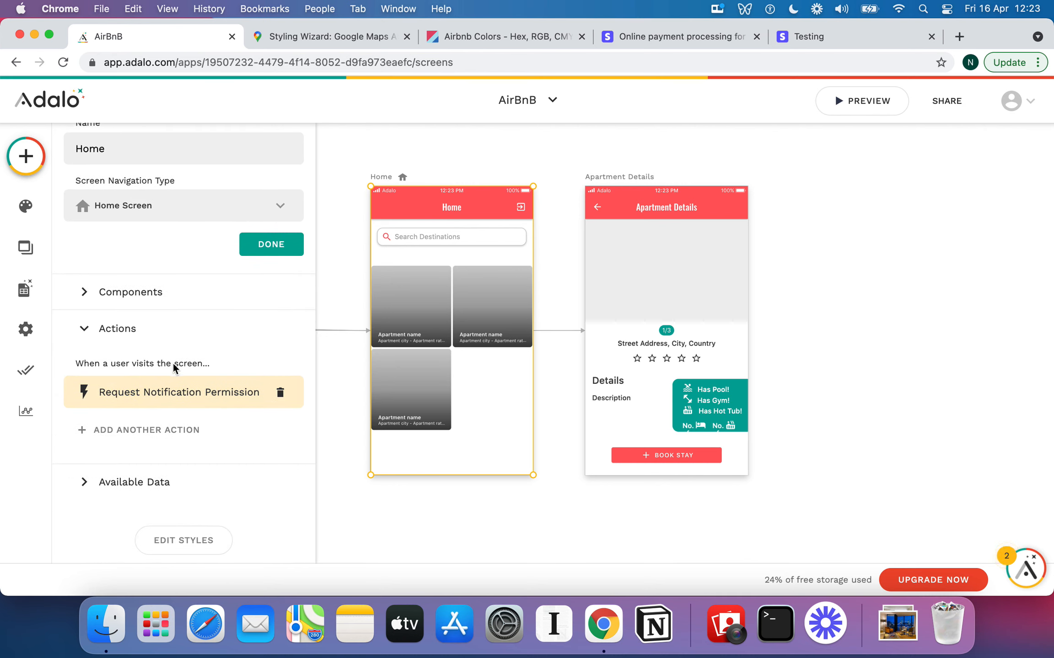
pyautogui.click(176, 430)
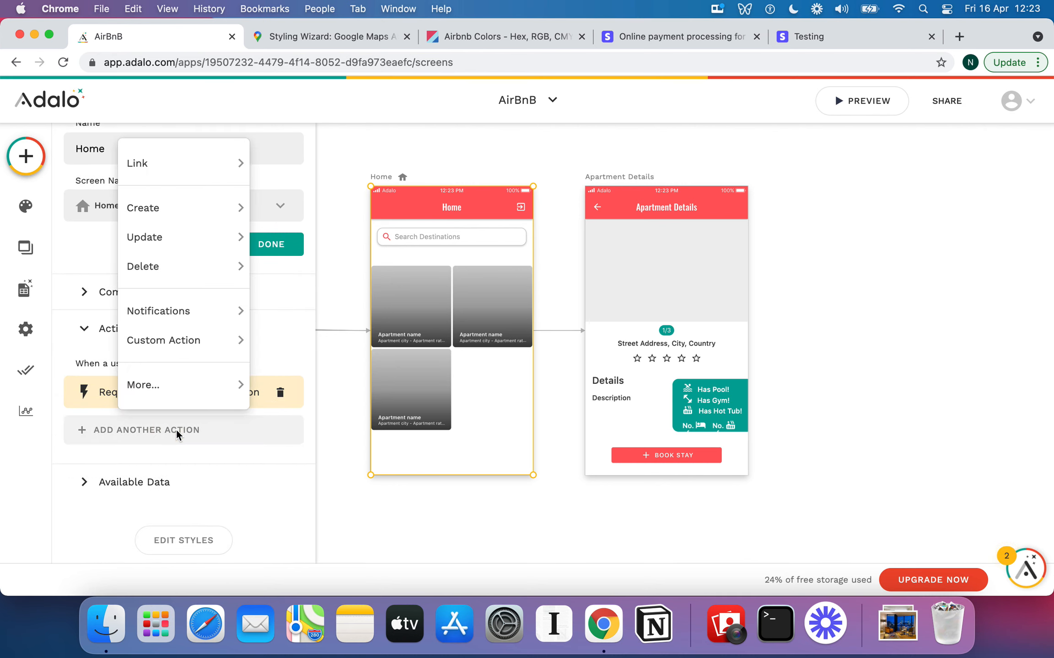
pyautogui.moveTo(196, 162)
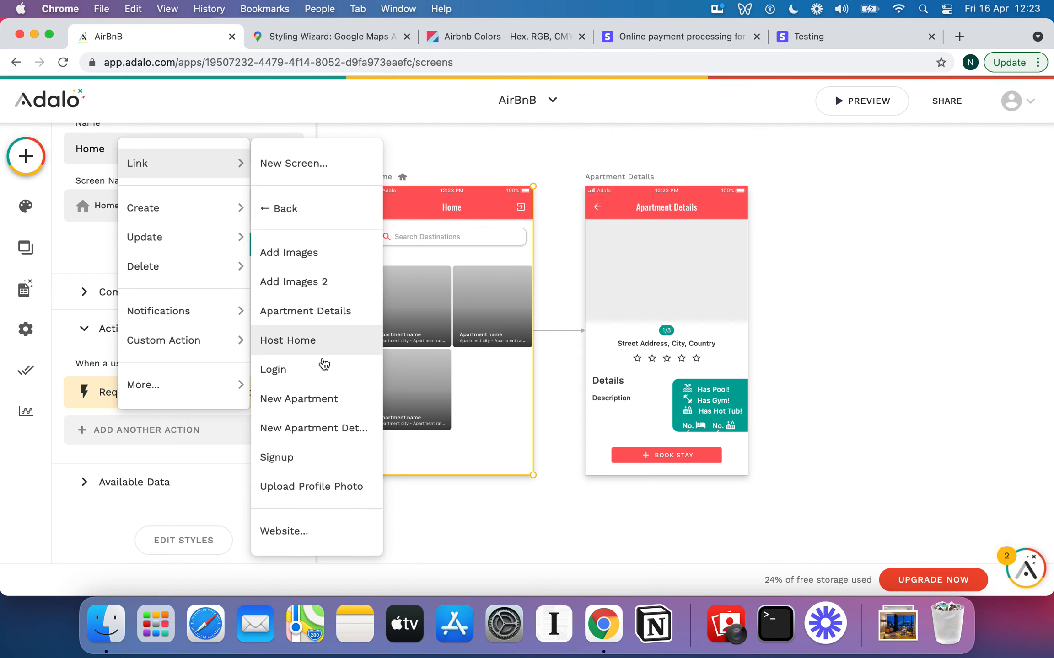
pyautogui.click(317, 340)
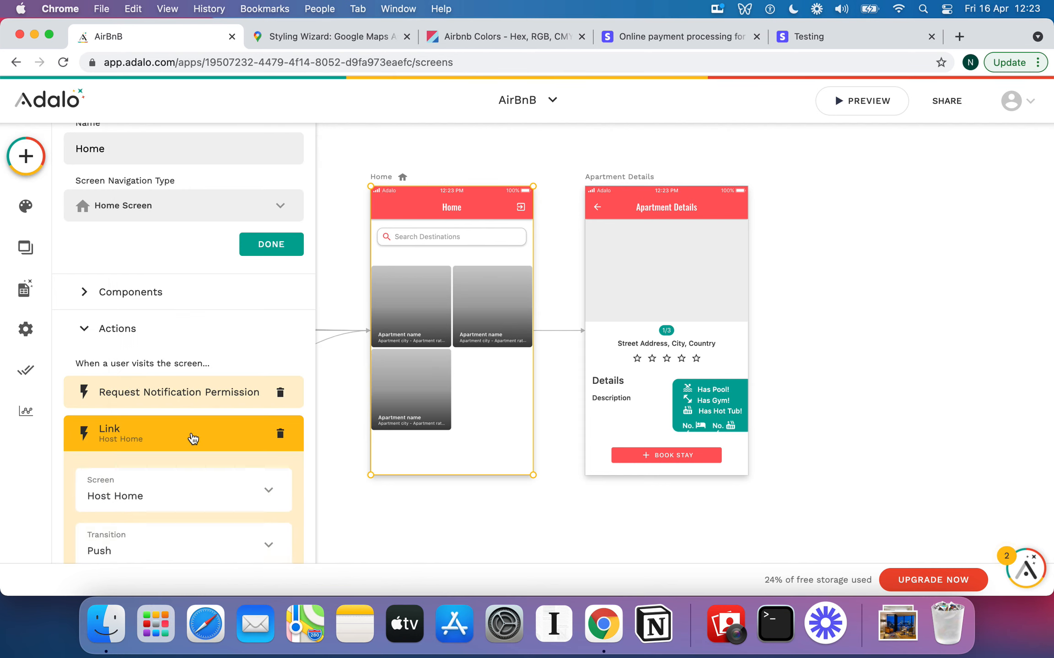
pyautogui.scroll(-4, 192, 437)
# Make the link run only when Logged In User > Is a Host? is true
pyautogui.click(158, 466)
pyautogui.scroll(-3, 187, 408)
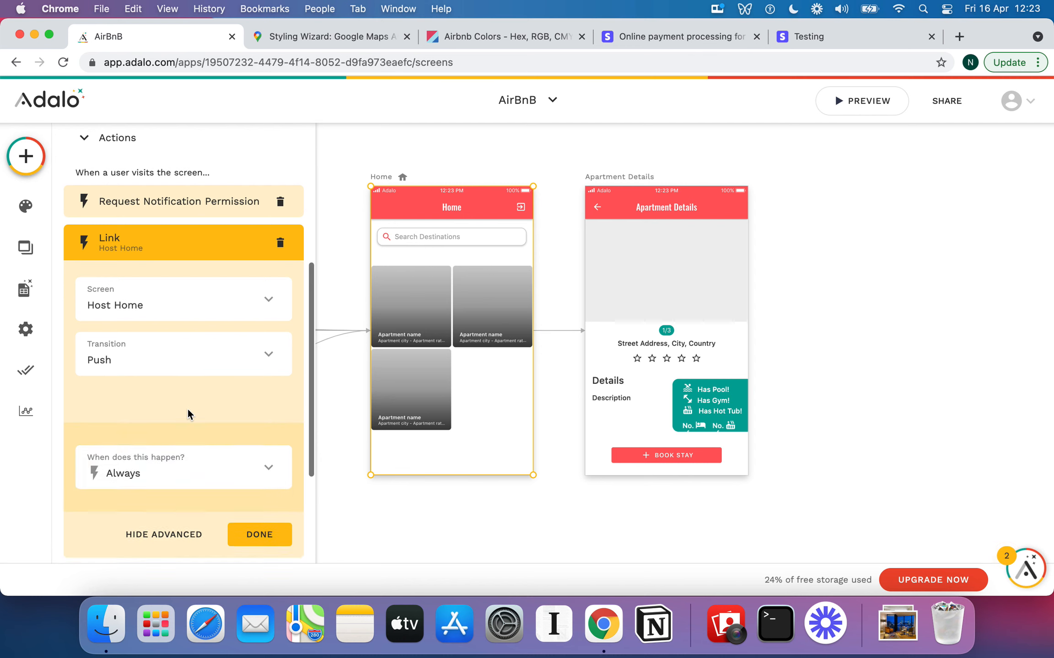
pyautogui.click(201, 396)
pyautogui.click(145, 340)
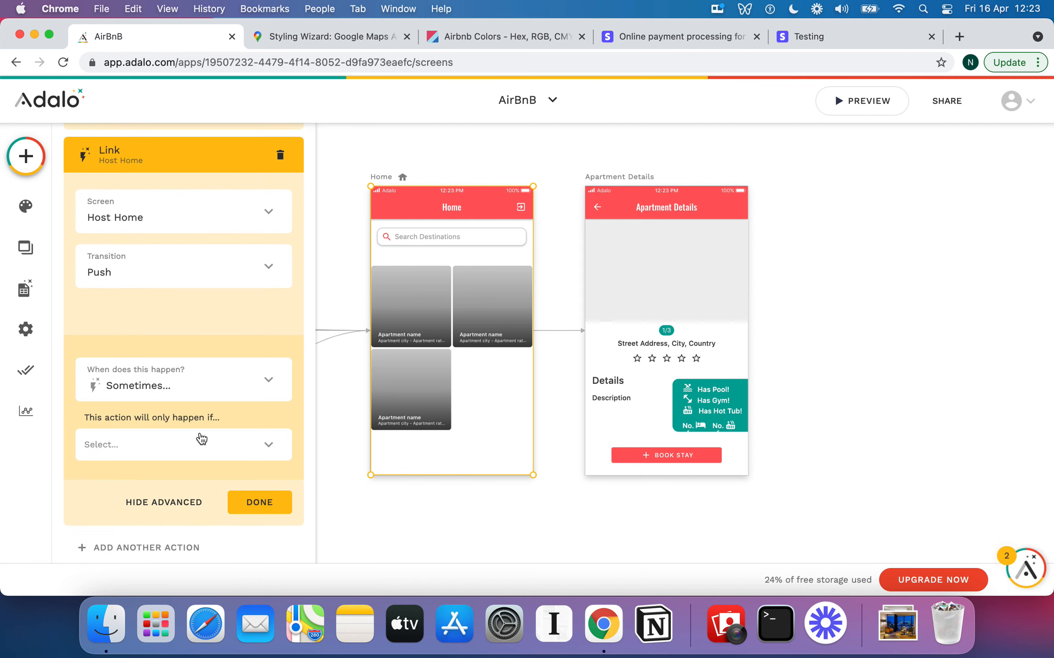
pyautogui.click(200, 440)
pyautogui.moveTo(218, 222)
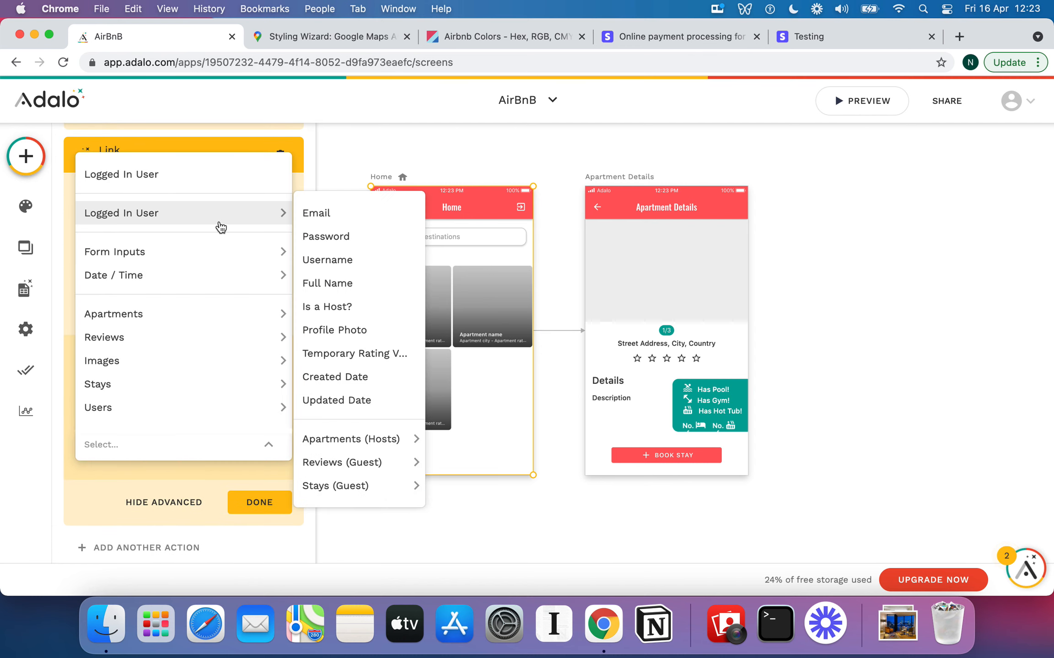
pyautogui.click(354, 307)
pyautogui.click(257, 542)
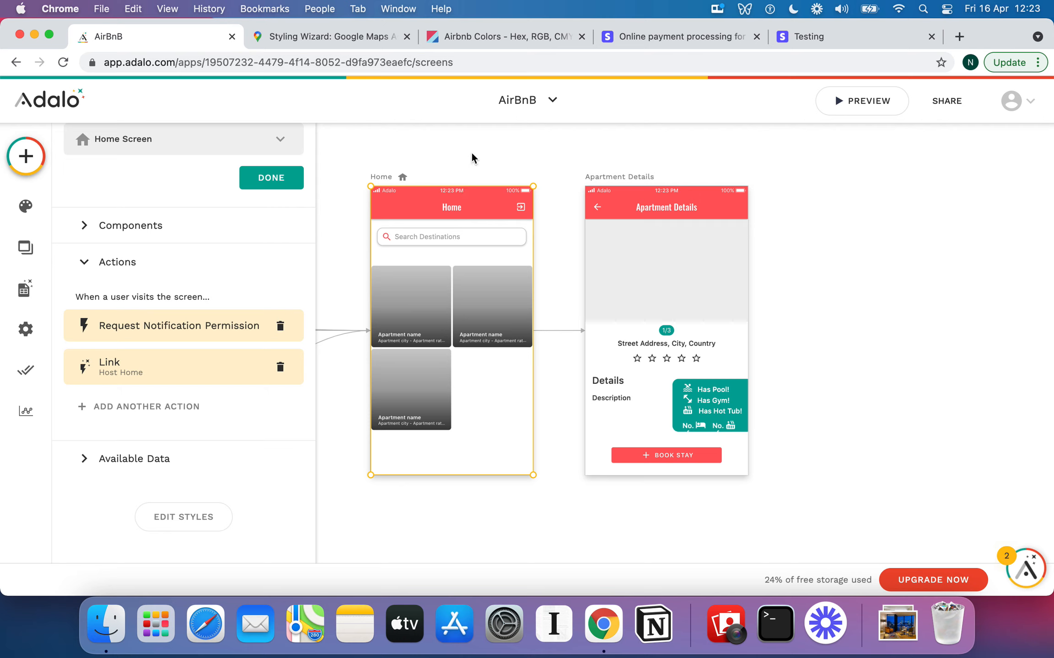
pyautogui.click(279, 183)
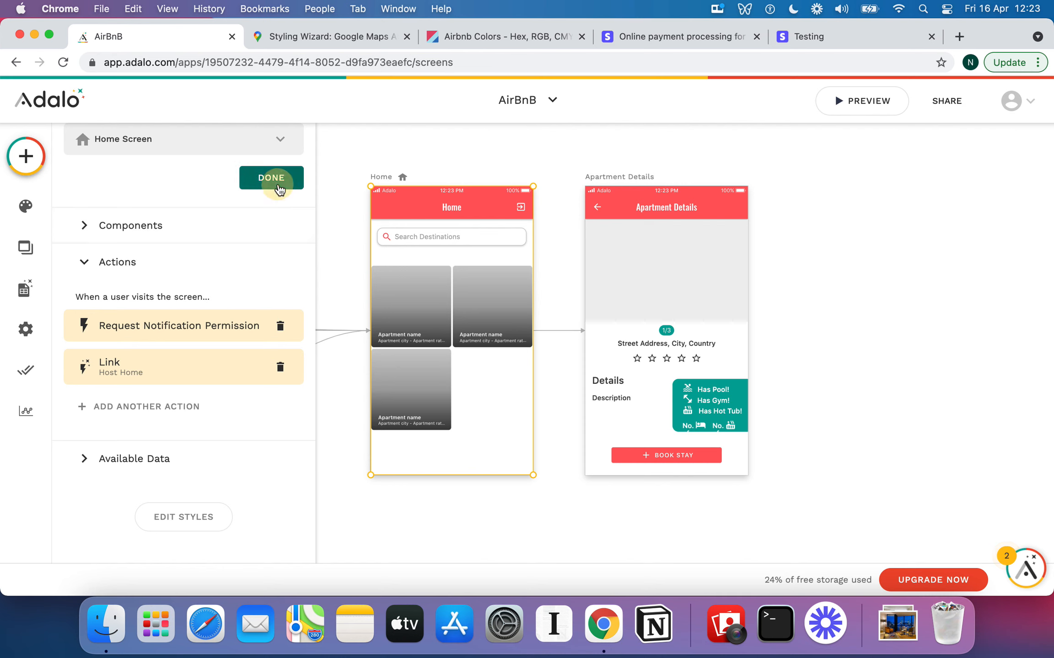
pyautogui.click(473, 139)
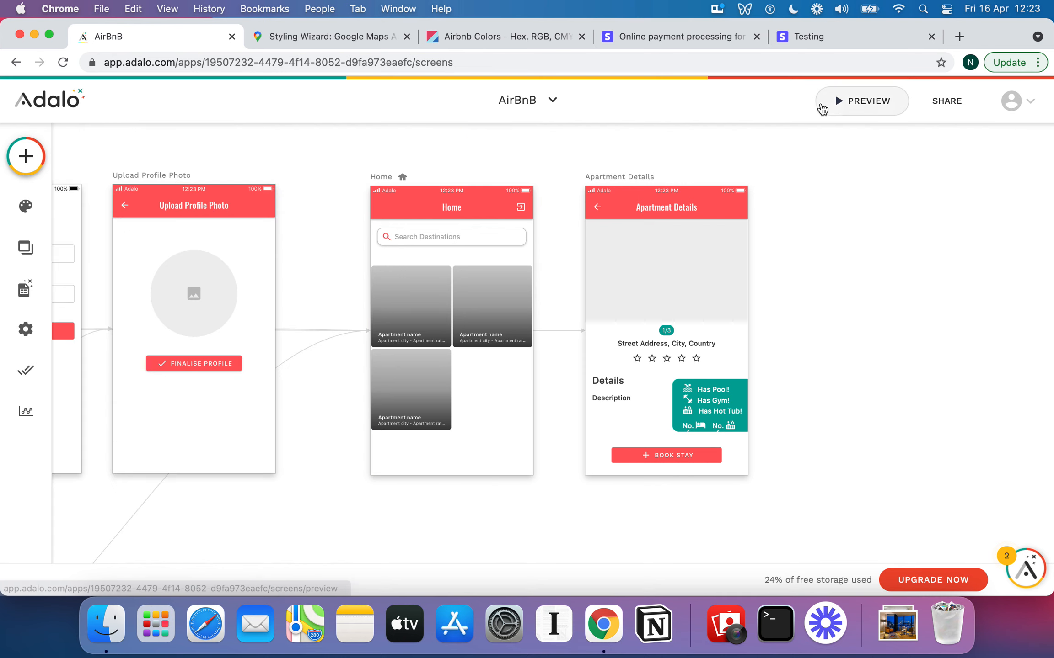
# Preview the app, log out of the host account on Host Home, and close the preview
pyautogui.click(870, 104)
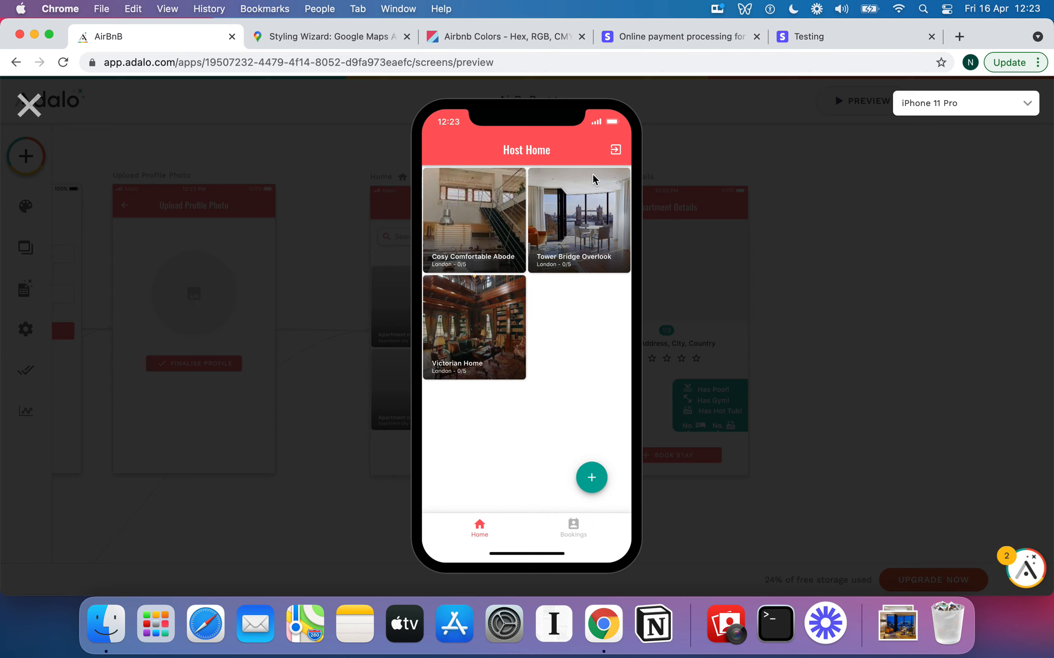
pyautogui.click(615, 151)
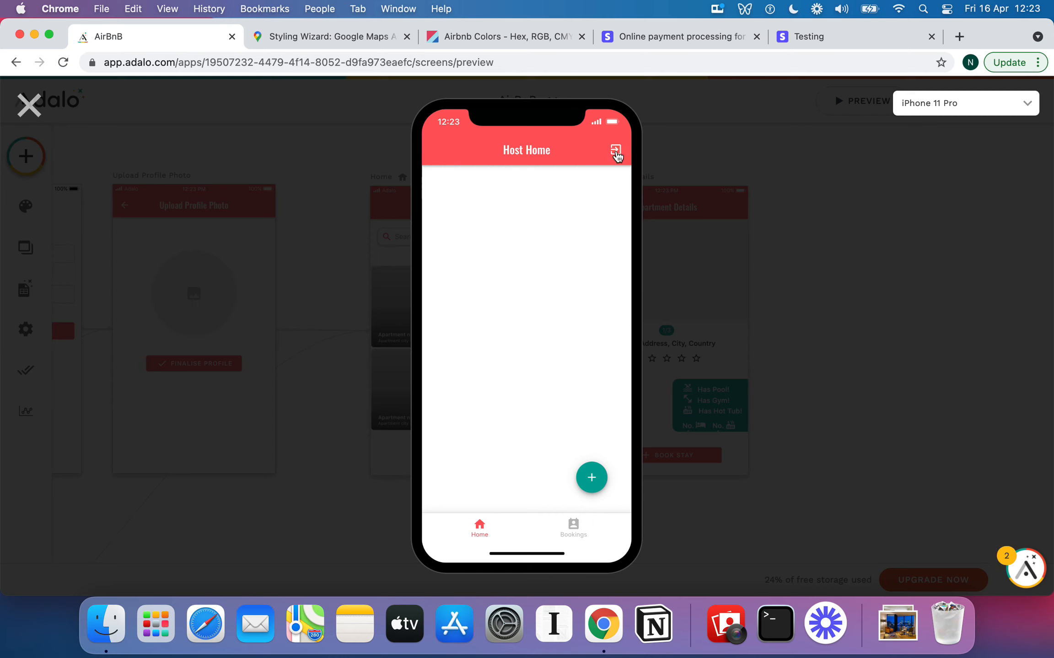
pyautogui.click(616, 151)
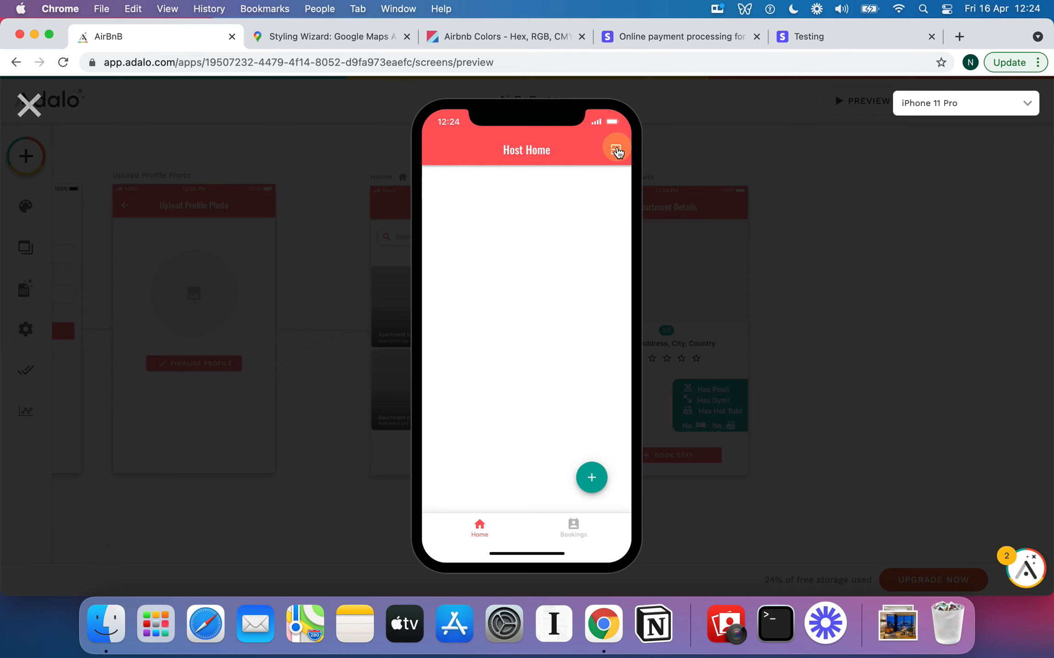
pyautogui.click(28, 106)
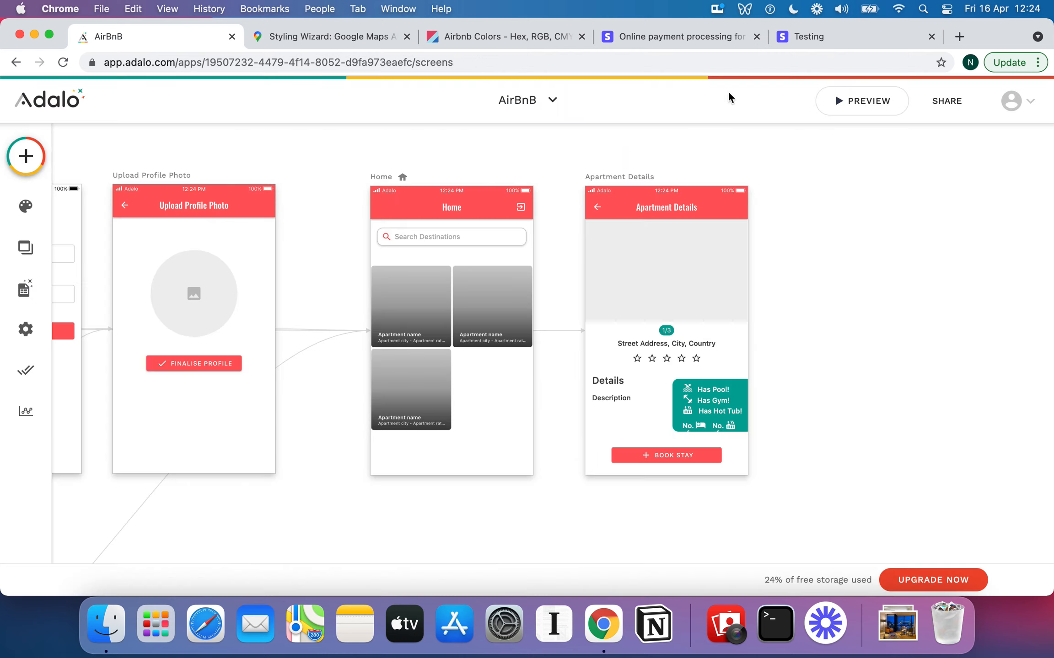
# In a fresh preview, sign up a test user with email, password and full name, then finalise the profile
pyautogui.click(843, 102)
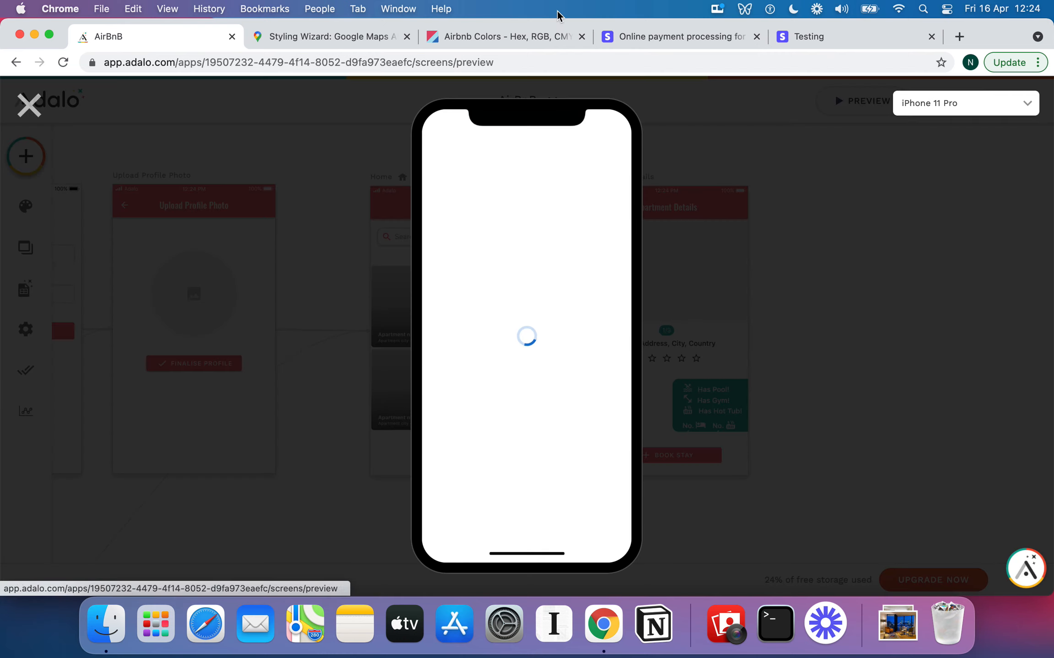
pyautogui.click(484, 192)
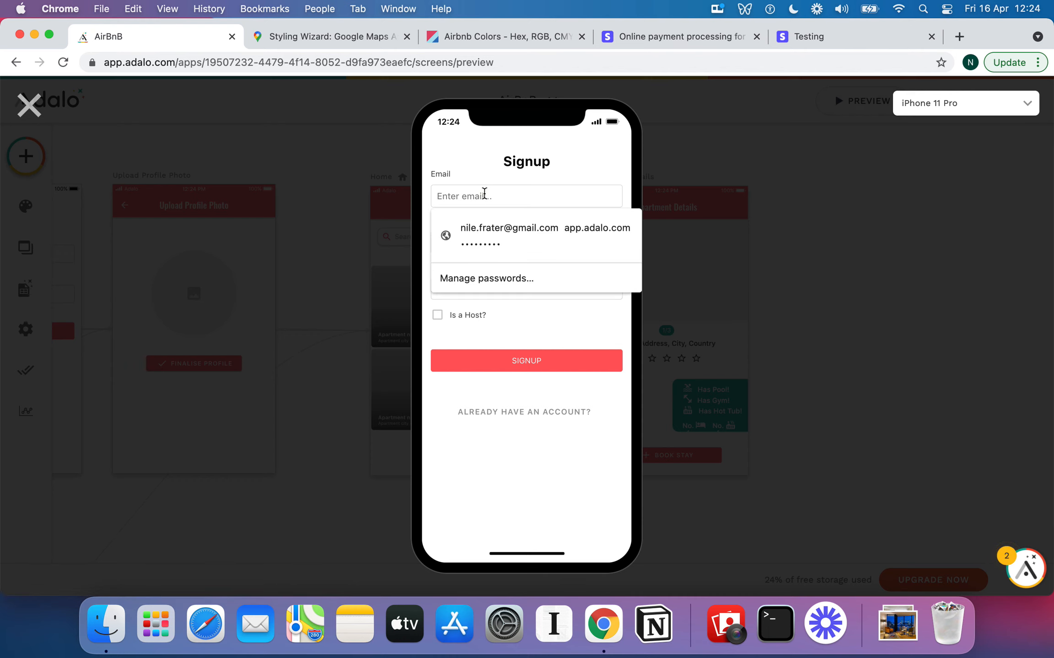
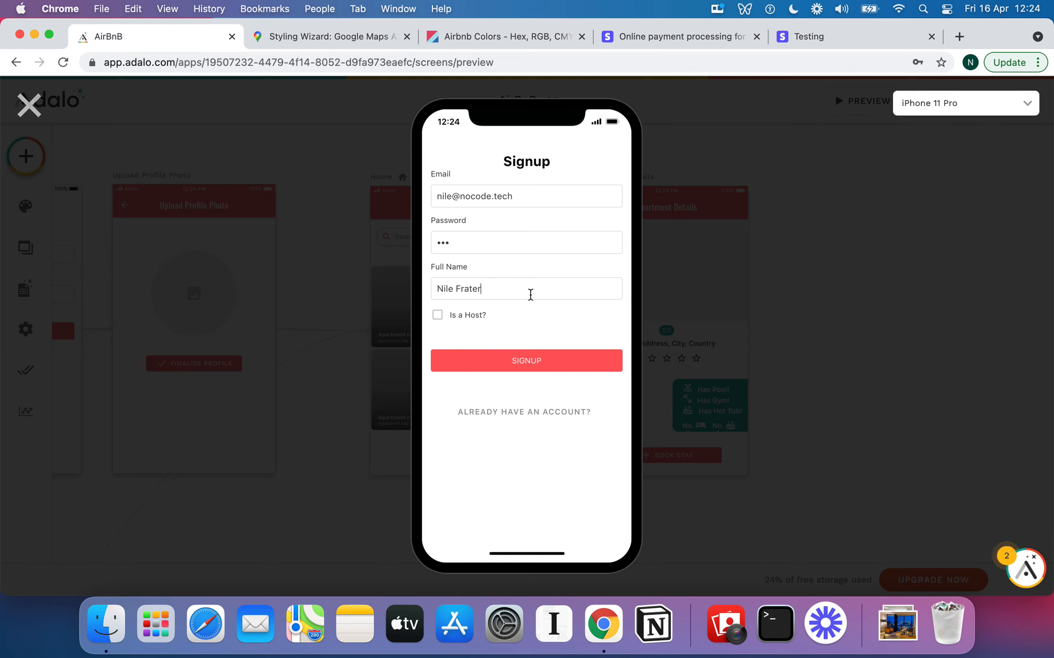
pyautogui.click(517, 361)
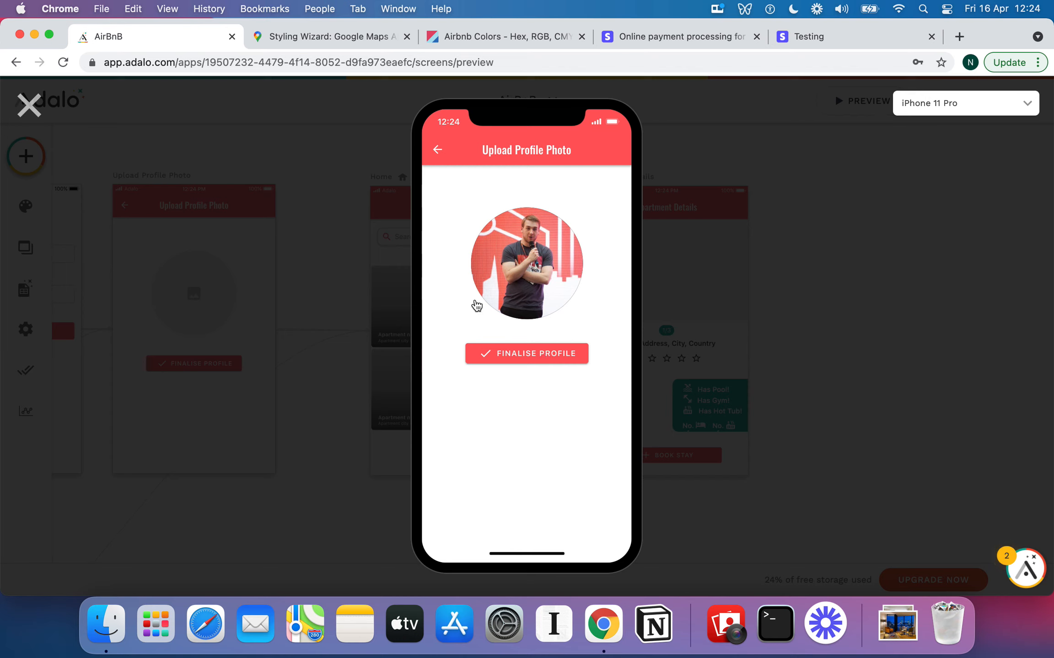
pyautogui.click(539, 358)
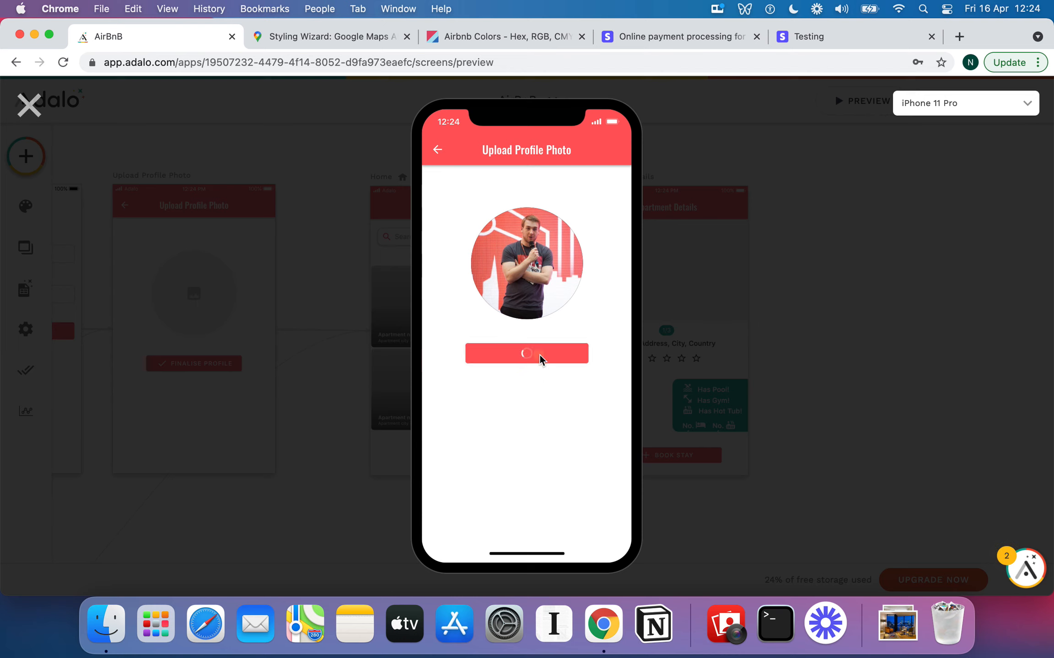
pyautogui.click(535, 189)
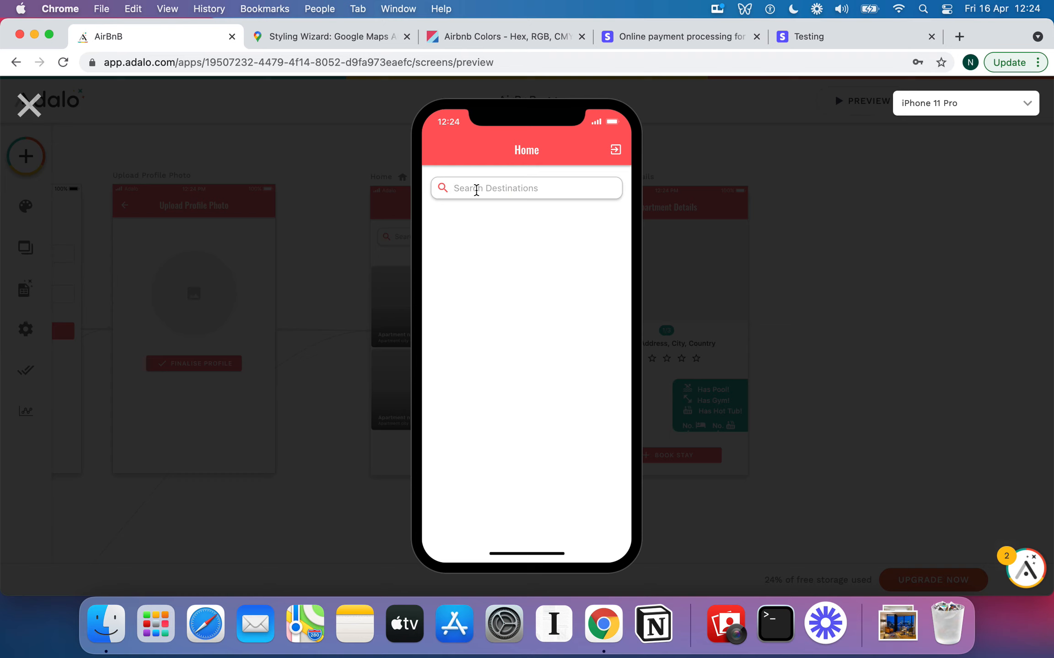
# Search 'London', open Tower Bridge Overlook, and swipe through its photos back to the second one
pyautogui.write('London')
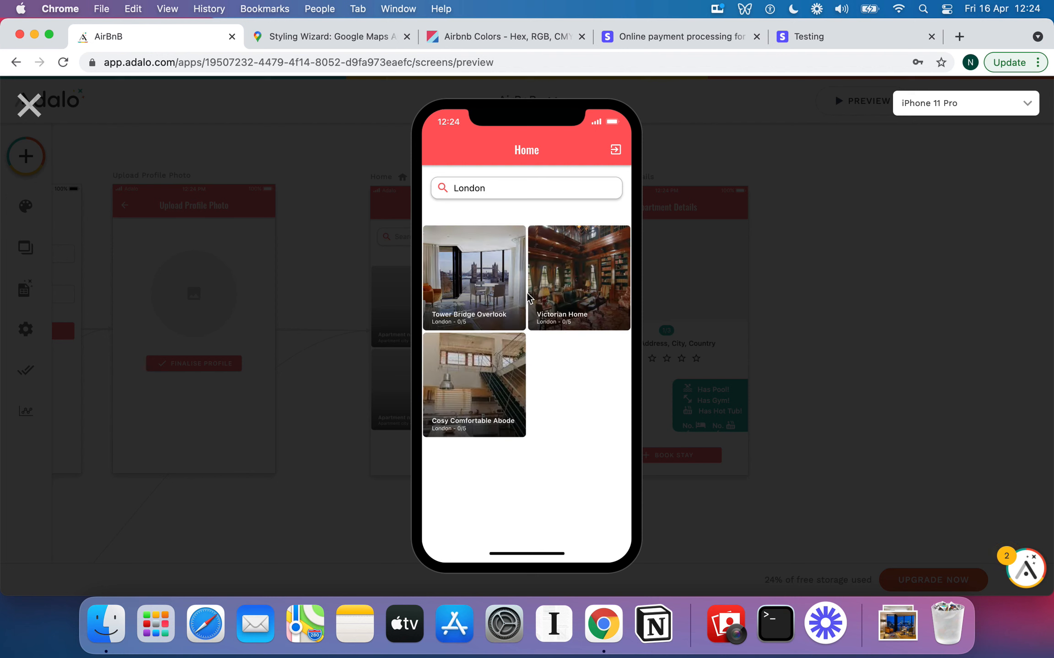
pyautogui.click(488, 292)
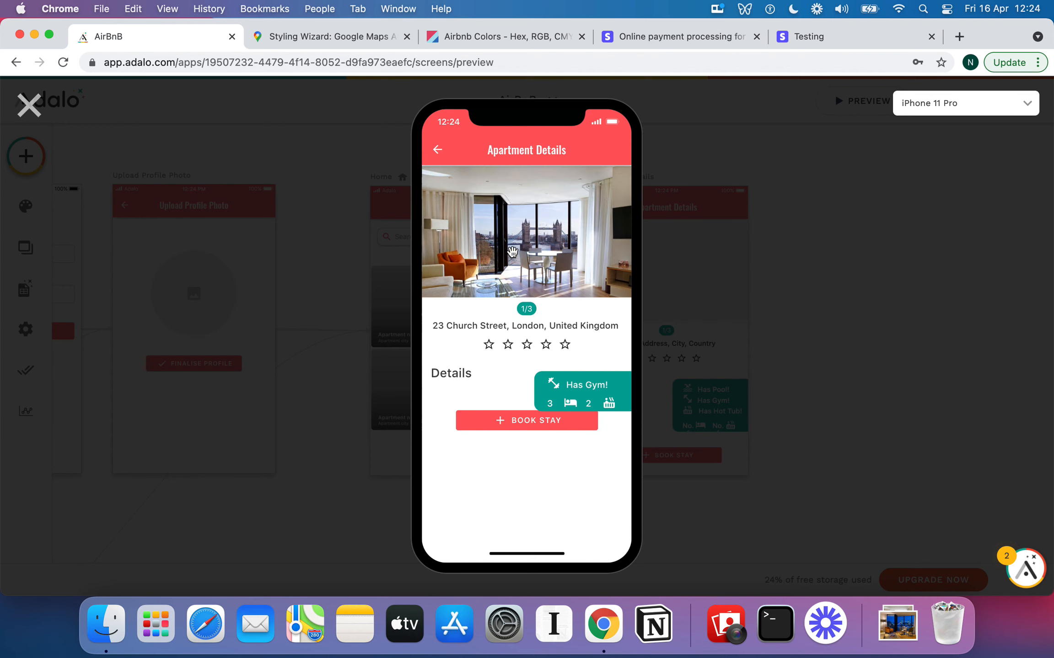
pyautogui.click(608, 231)
pyautogui.moveTo(607, 233); pyautogui.dragTo(395, 251)
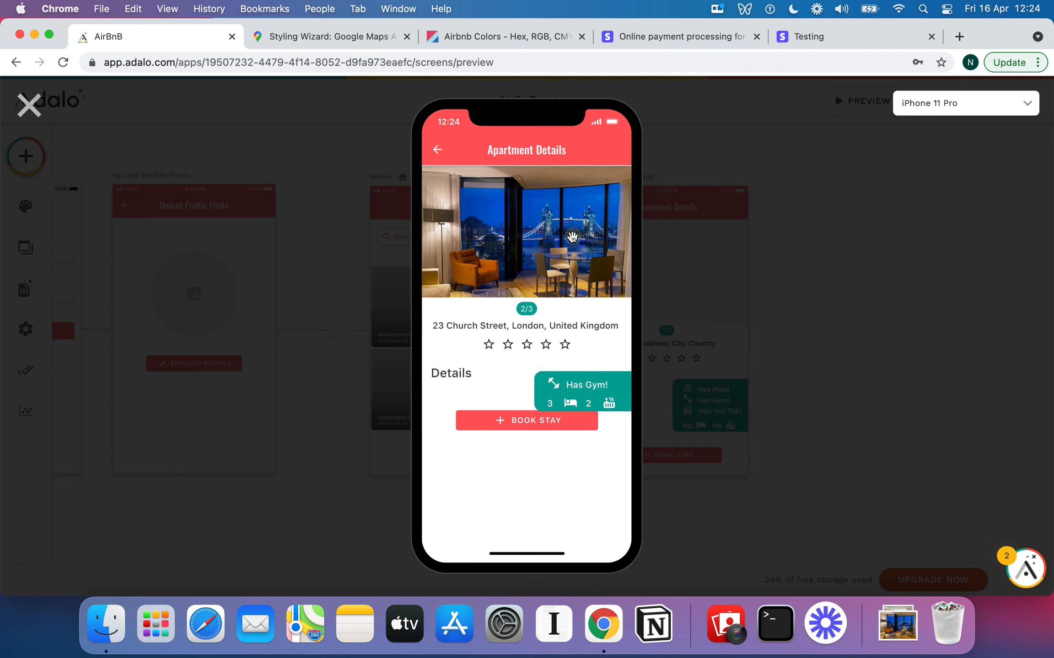
pyautogui.moveTo(572, 236); pyautogui.dragTo(454, 238)
pyautogui.moveTo(585, 239); pyautogui.dragTo(705, 243)
pyautogui.moveTo(557, 256); pyautogui.dragTo(655, 257)
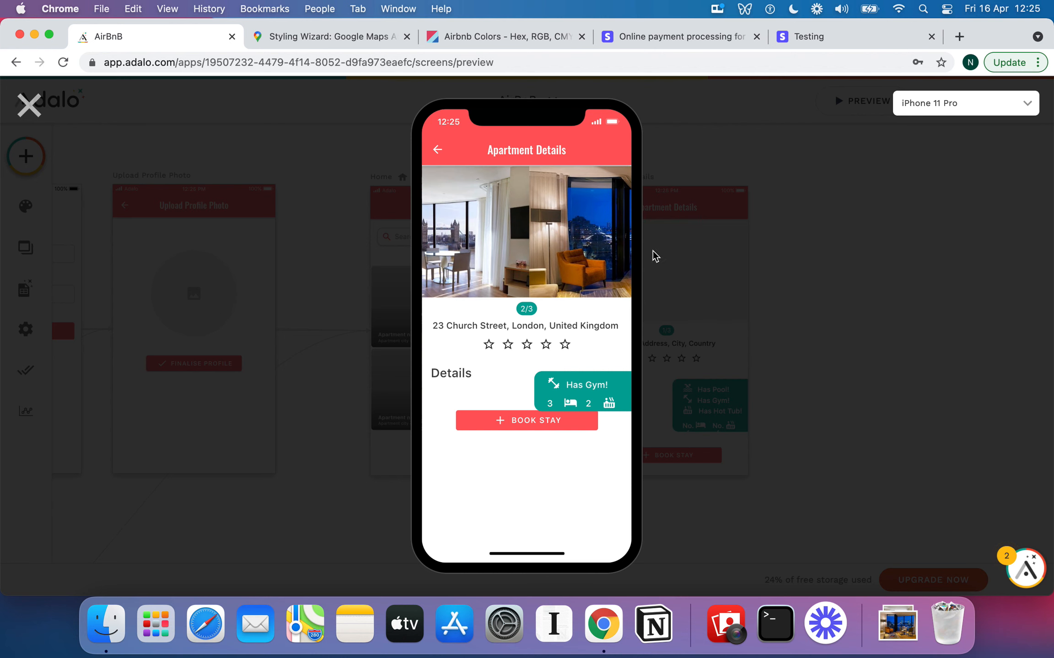
pyautogui.click(525, 242)
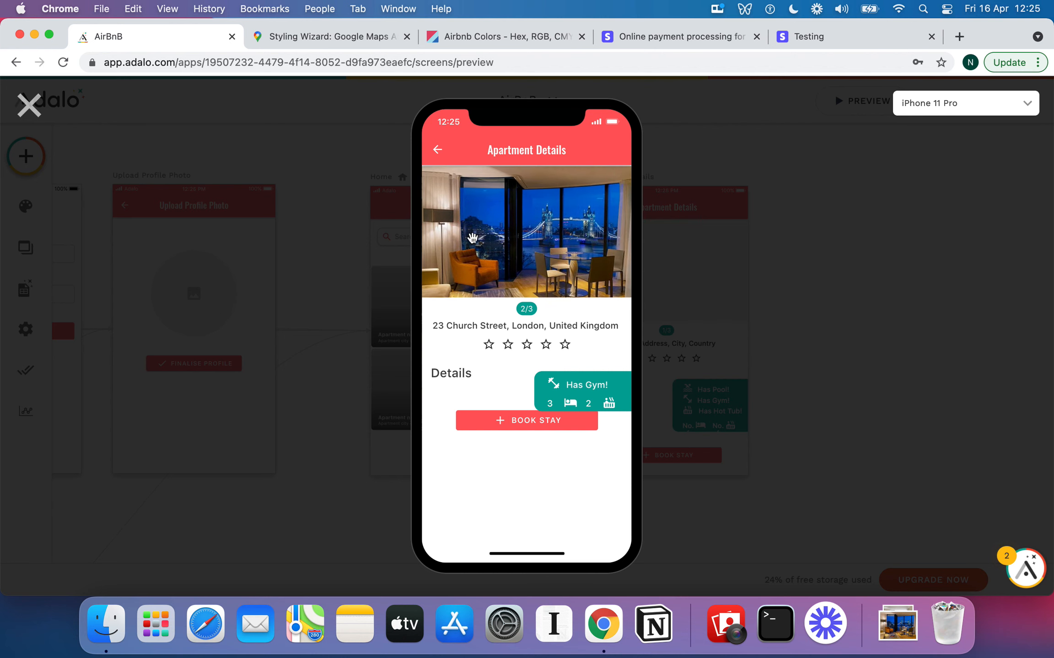
pyautogui.moveTo(434, 234); pyautogui.dragTo(654, 233)
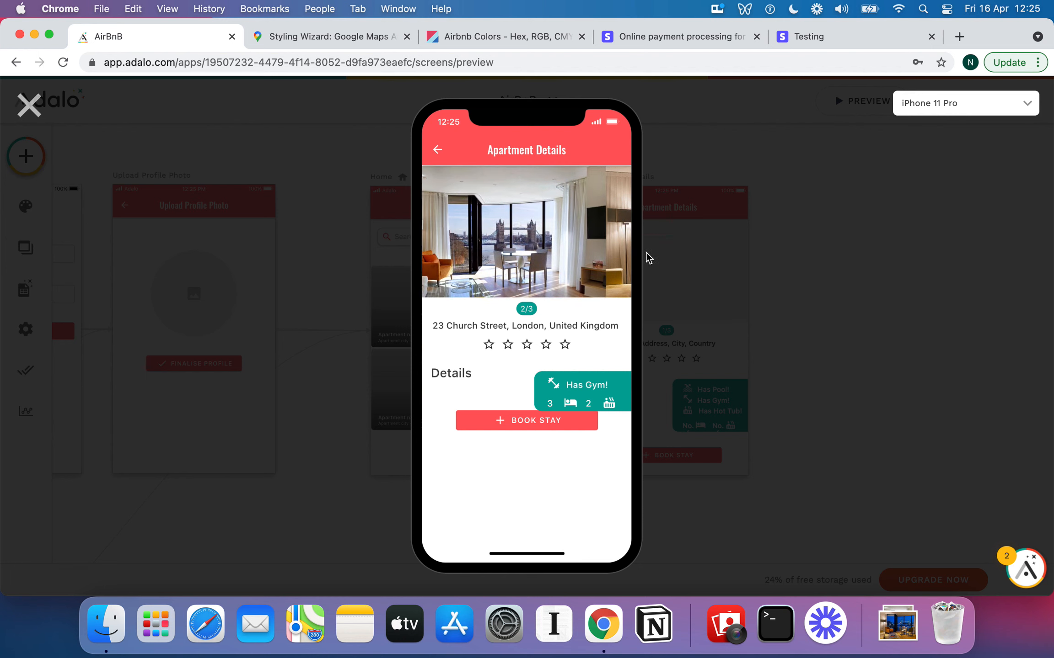
pyautogui.click(531, 314)
pyautogui.click(533, 312)
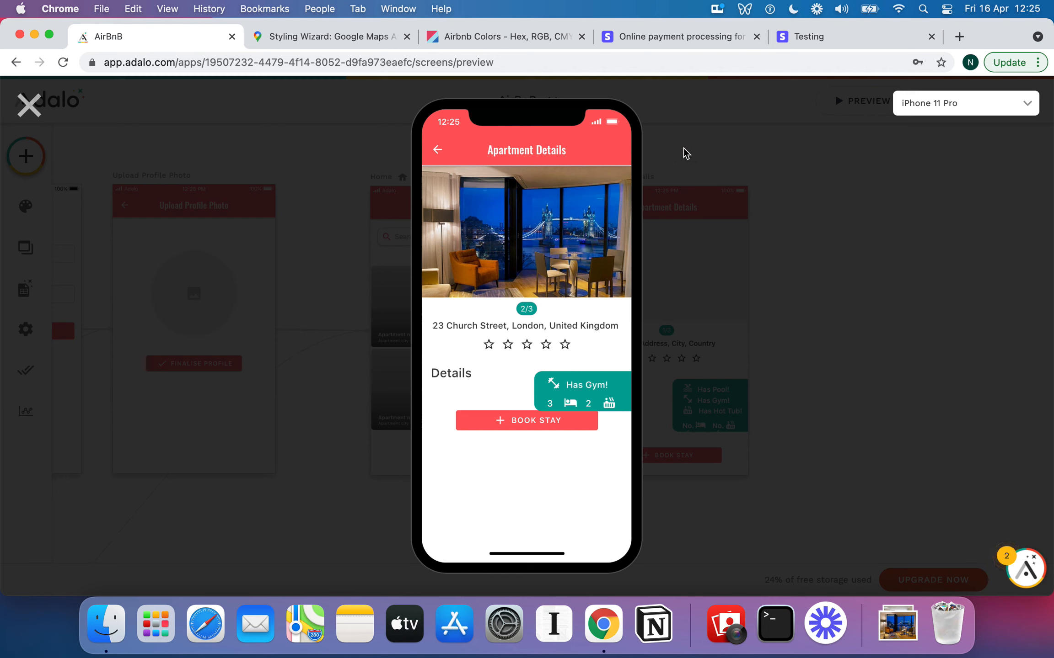
# Return to the London listings and reopen the Tower Bridge Overlook details
pyautogui.click(940, 108)
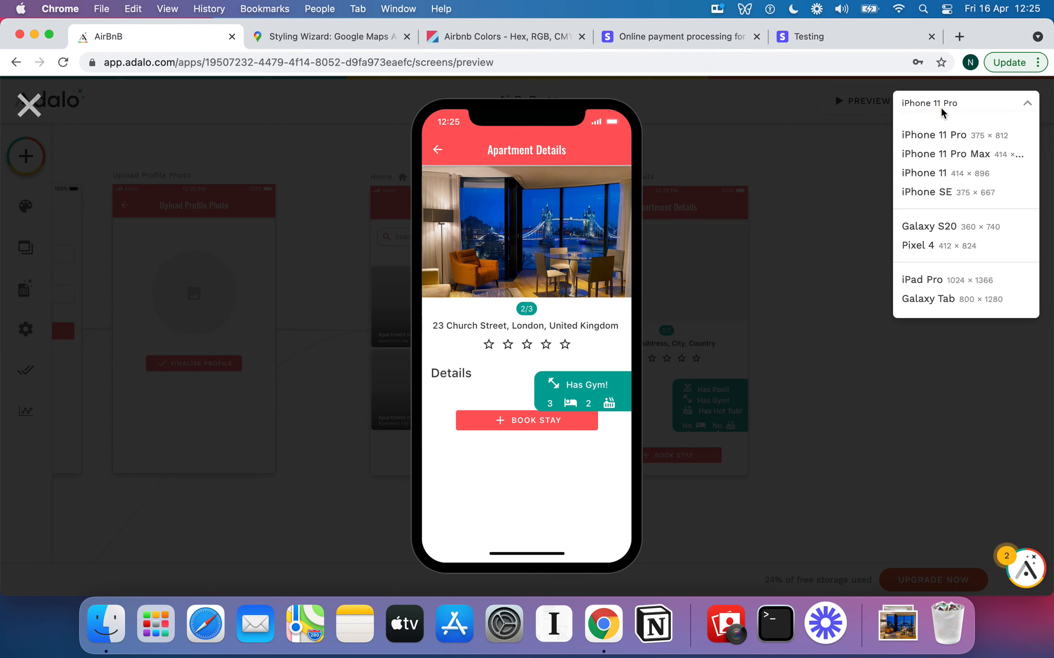
pyautogui.click(563, 316)
pyautogui.click(437, 151)
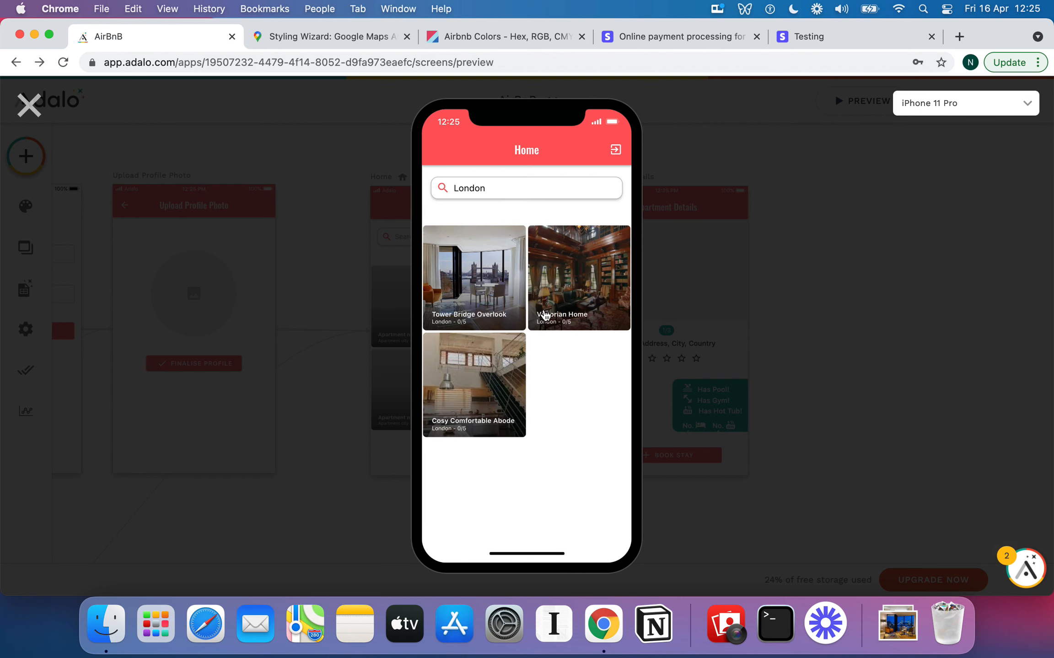
pyautogui.click(478, 286)
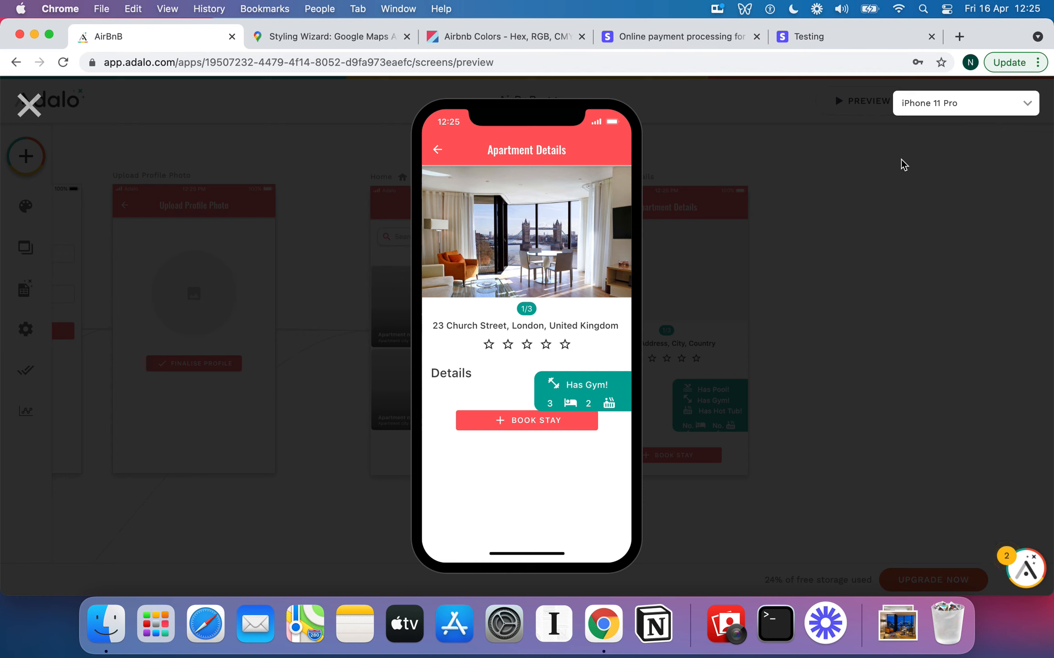
# View Tower Bridge Overlook on iPhone 11 Pro Max, then switch back to iPhone 11 Pro
pyautogui.click(991, 106)
pyautogui.click(986, 158)
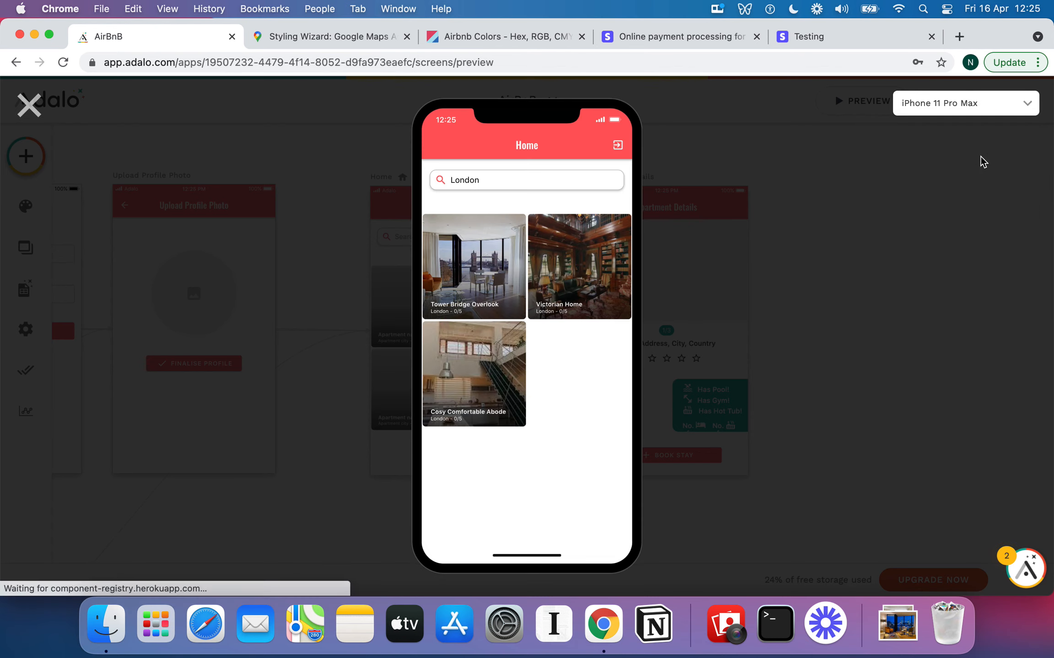
pyautogui.click(509, 249)
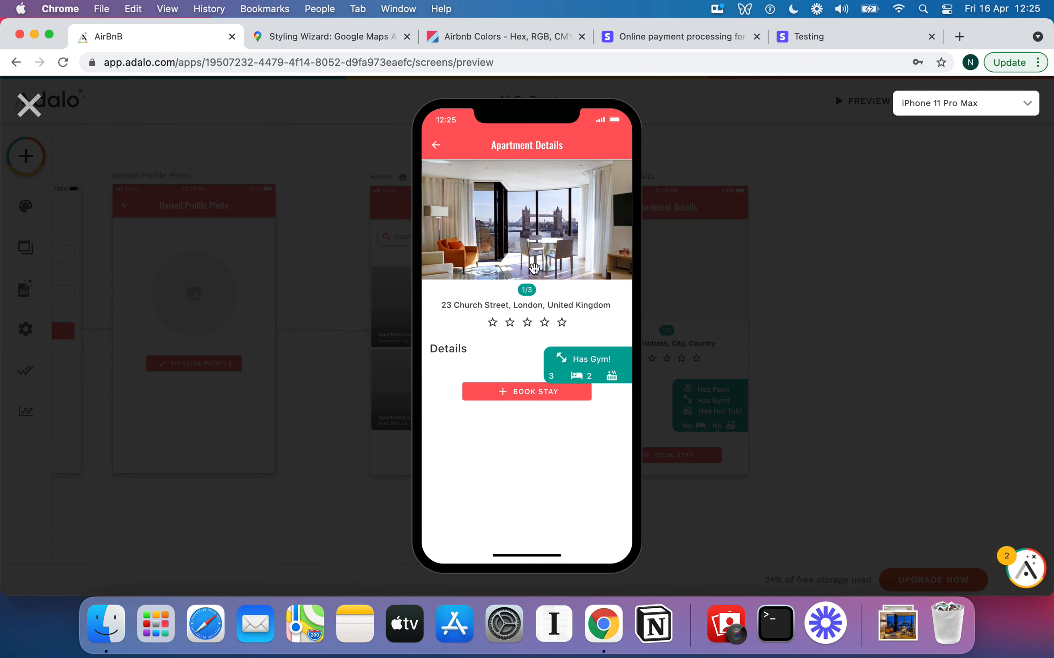
pyautogui.click(1012, 113)
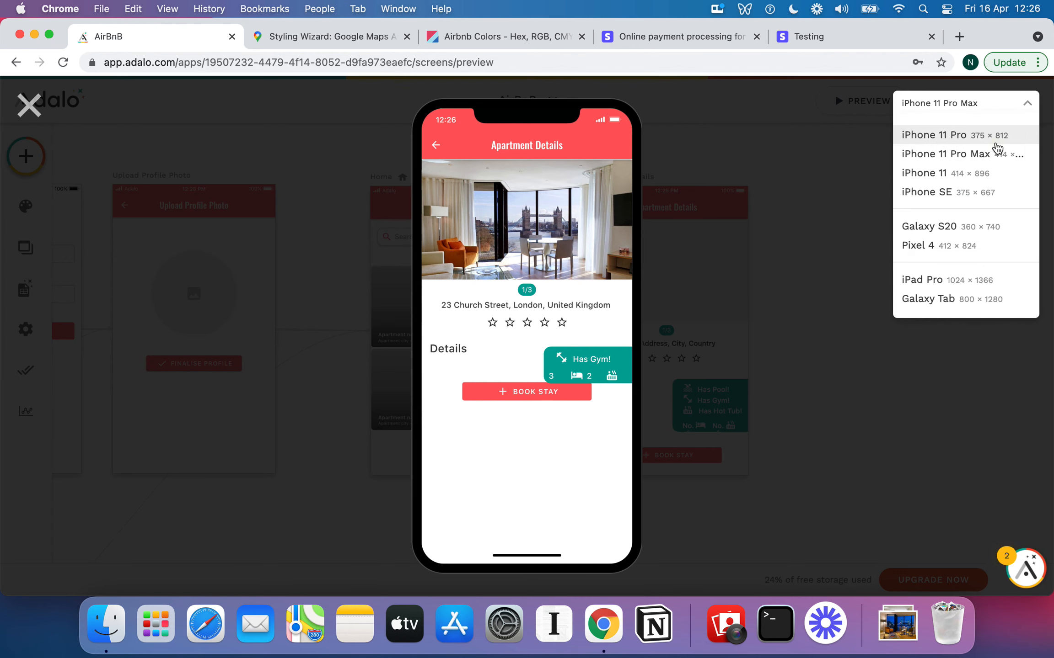
pyautogui.click(988, 136)
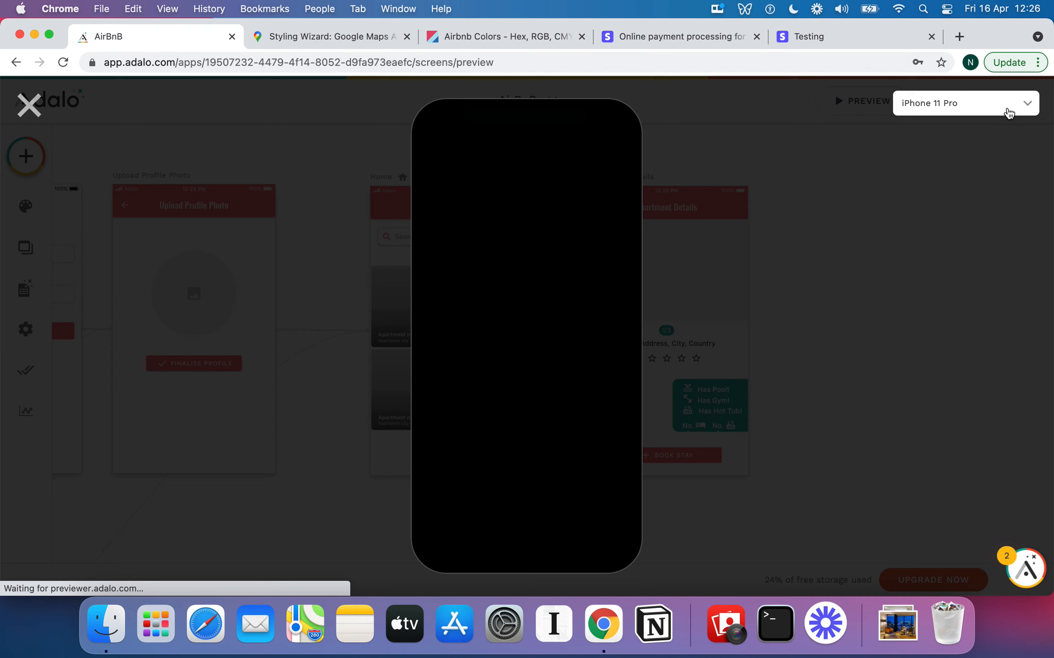
pyautogui.click(1007, 110)
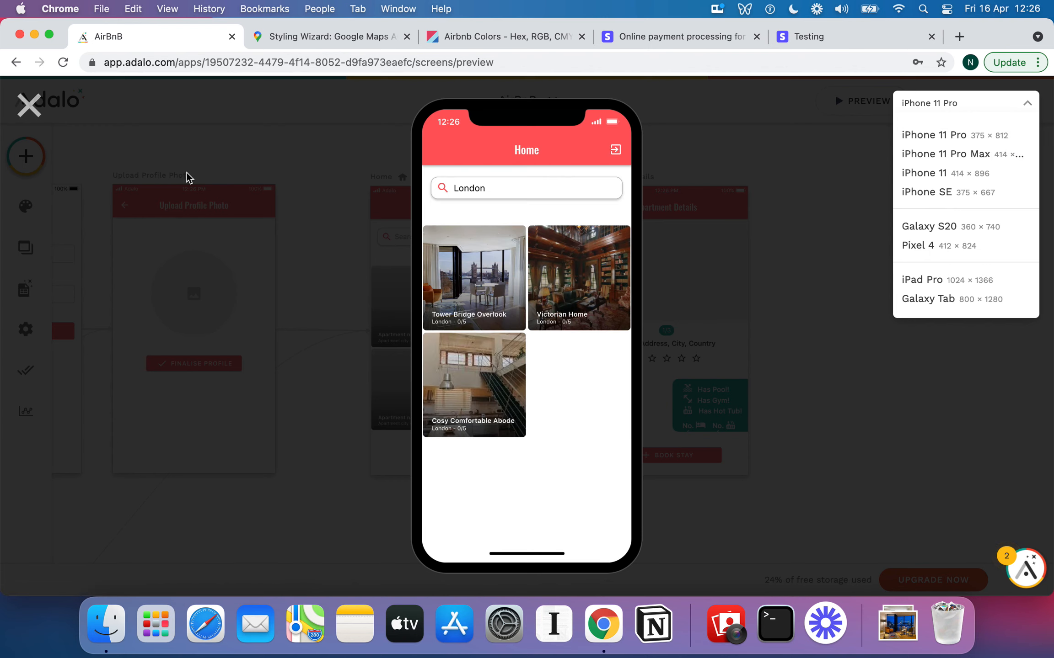
pyautogui.click(28, 112)
pyautogui.click(28, 112)
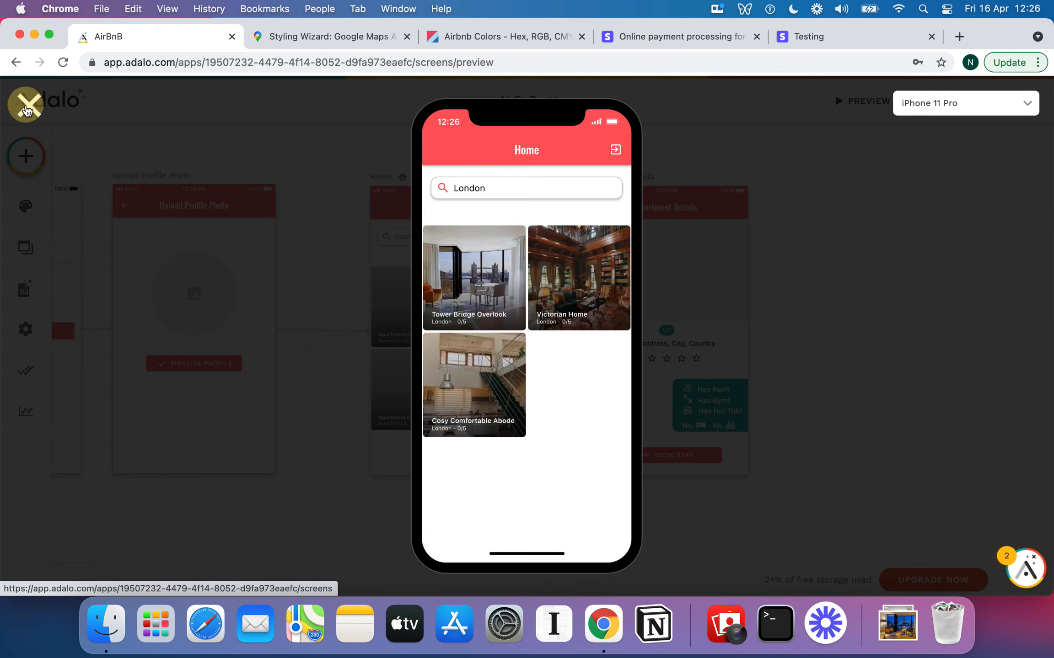
# Set the Apartment Details screen height to 812
pyautogui.click(634, 179)
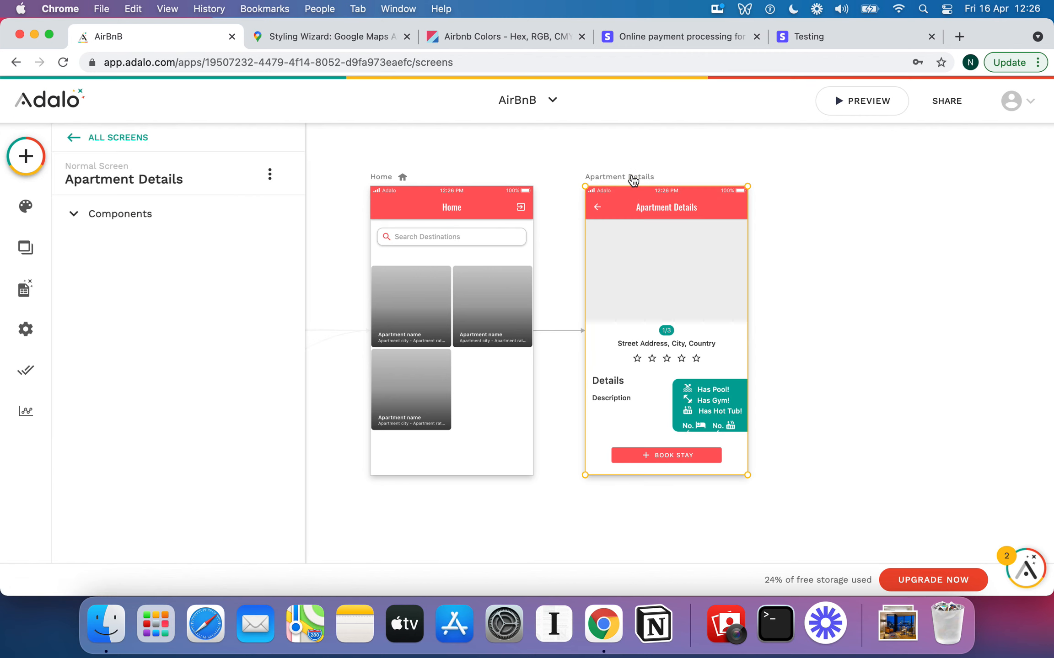
pyautogui.scroll(-10, 271, 293)
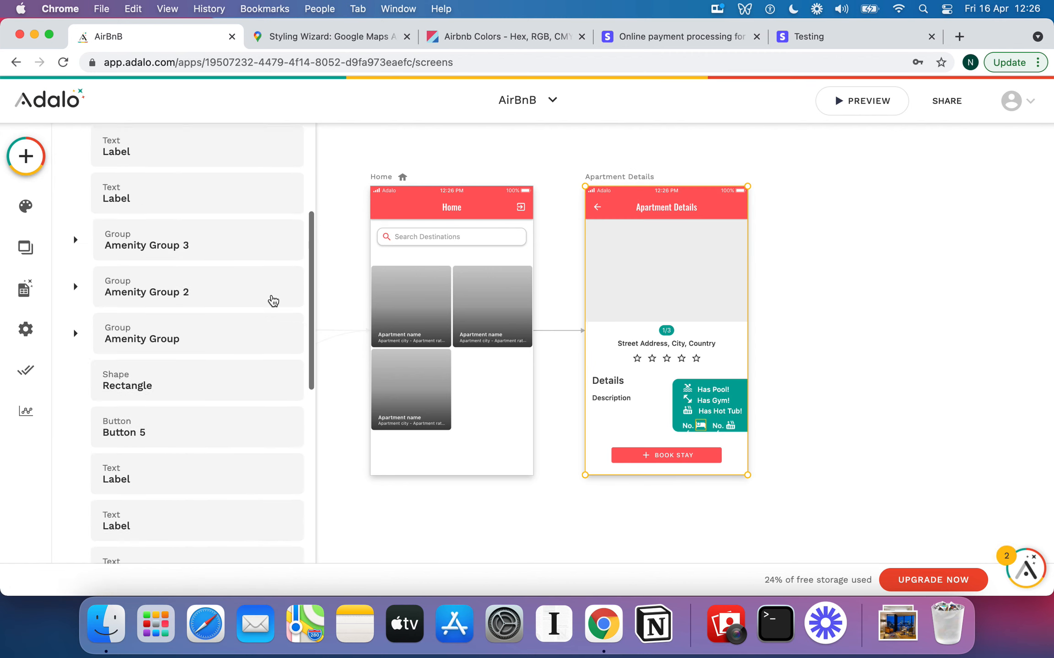
pyautogui.scroll(-2, 273, 301)
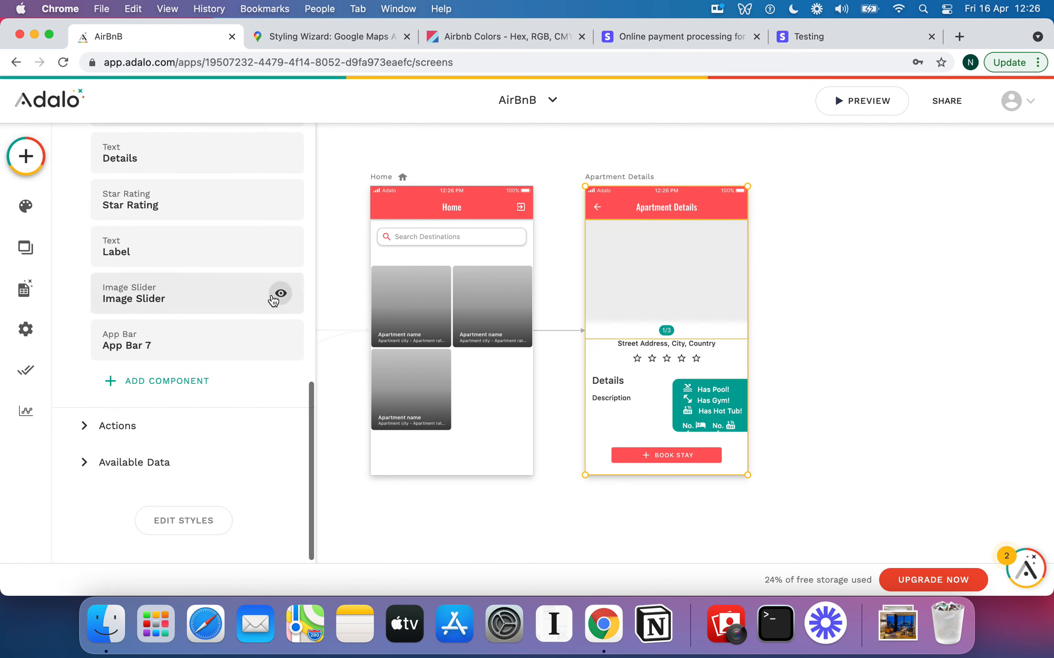
pyautogui.click(210, 526)
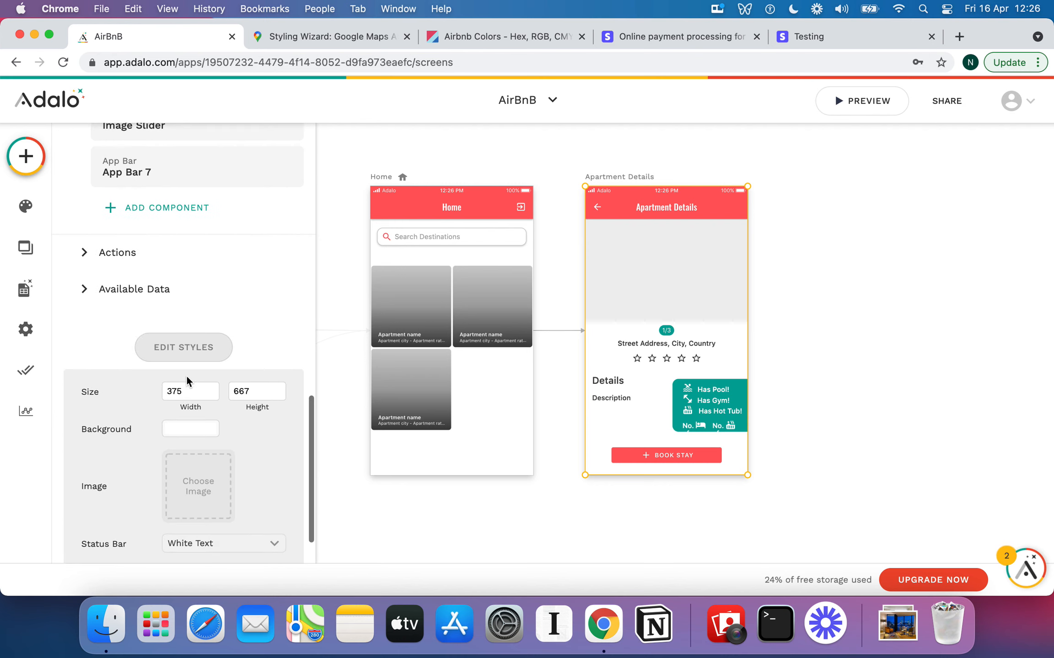
pyautogui.doubleClick(268, 387)
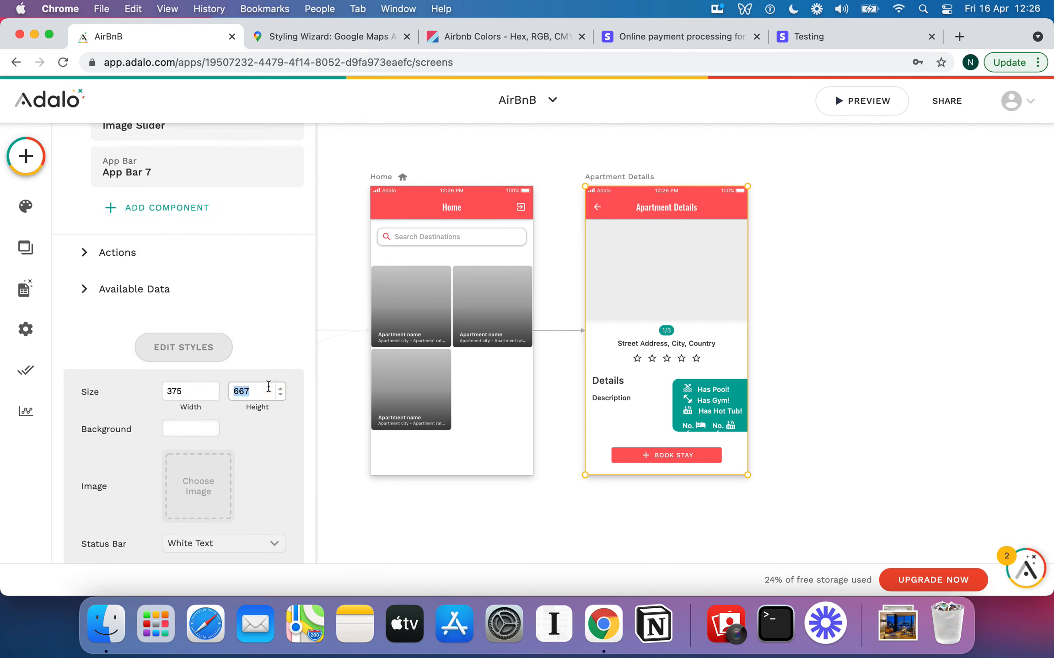
pyautogui.write('812')
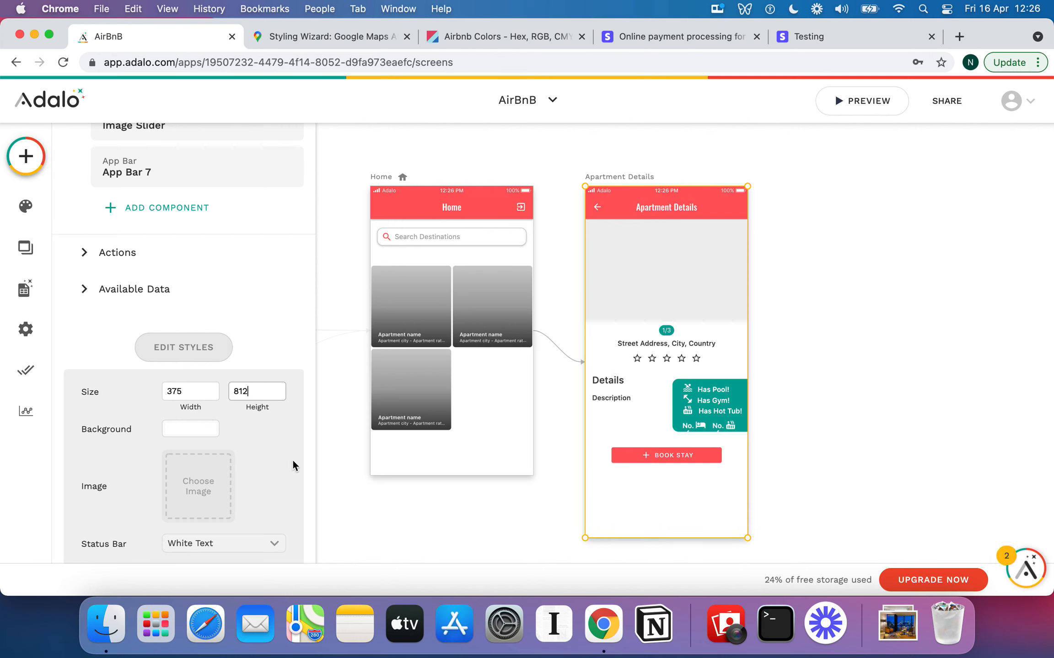
pyautogui.click(186, 348)
pyautogui.scroll(10, 280, 395)
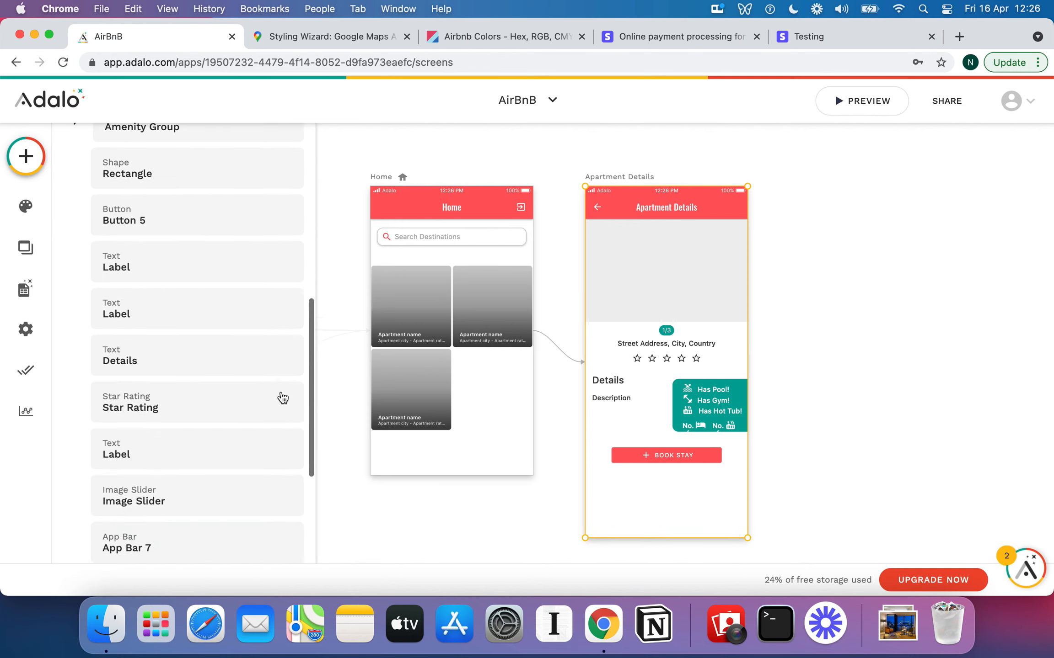
# Move the Book Stay button lower, checking it in the preview, then open the database
pyautogui.moveTo(700, 456); pyautogui.dragTo(700, 472)
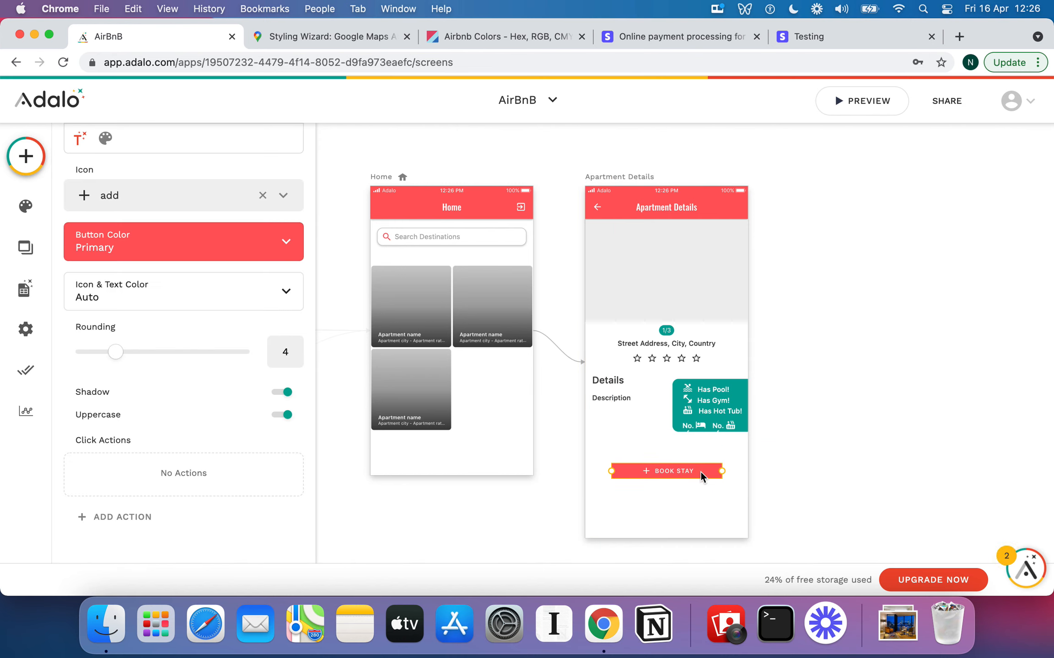
pyautogui.click(855, 108)
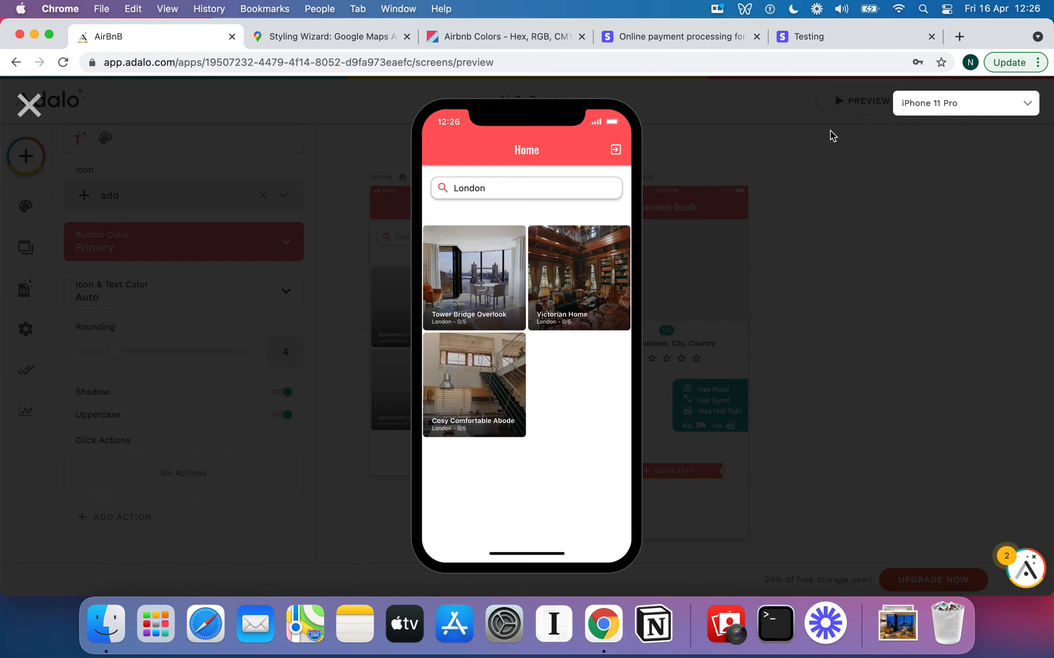
pyautogui.click(506, 260)
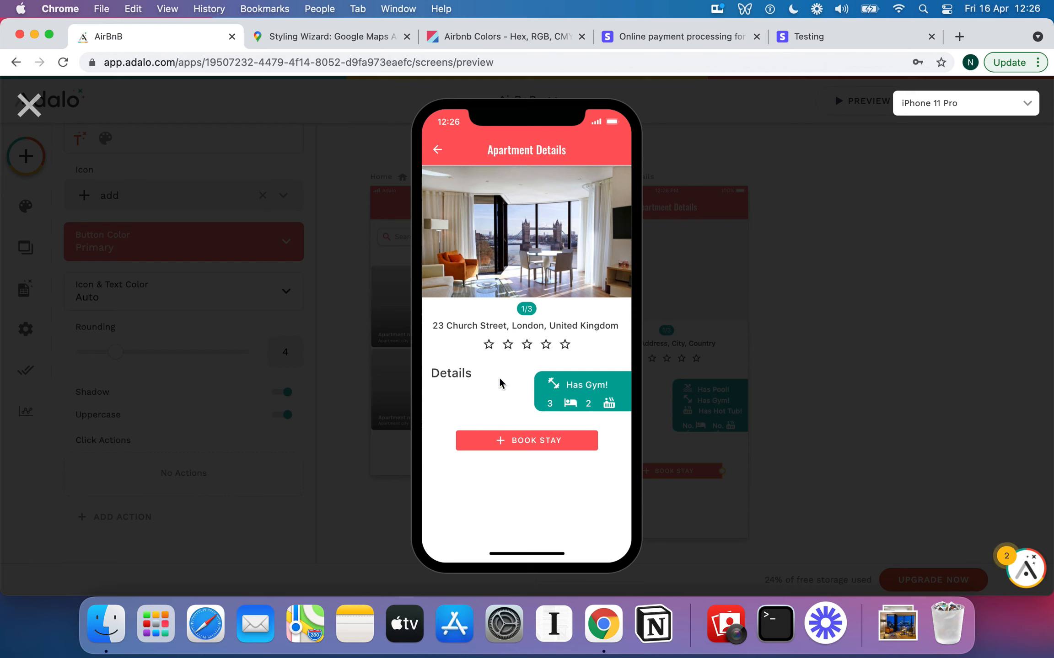
pyautogui.click(27, 104)
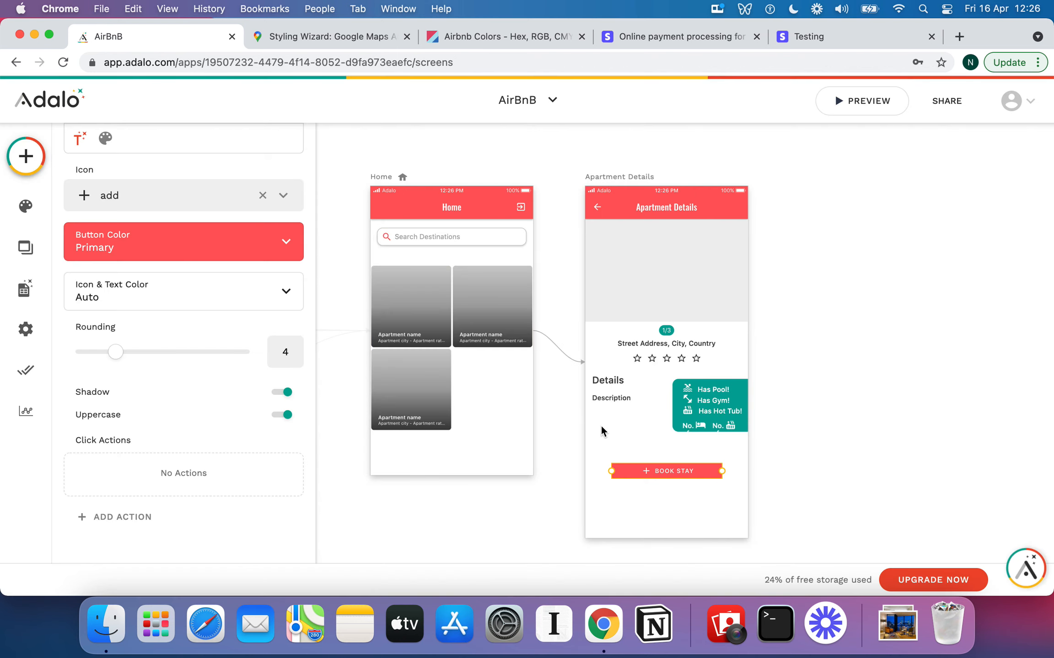
pyautogui.moveTo(650, 468); pyautogui.dragTo(650, 479)
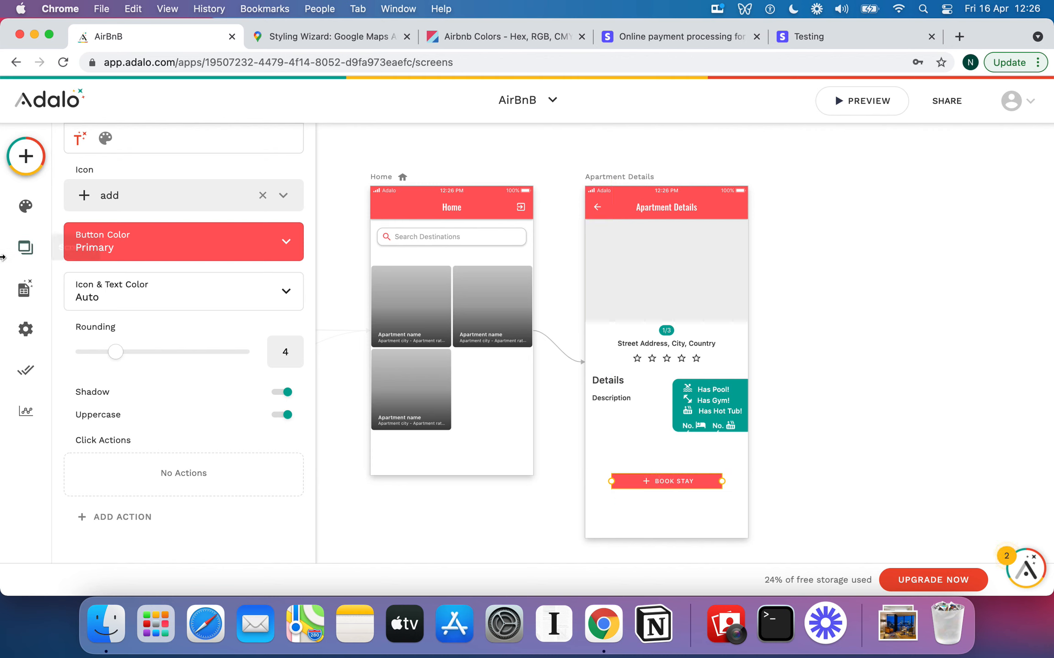
pyautogui.click(25, 289)
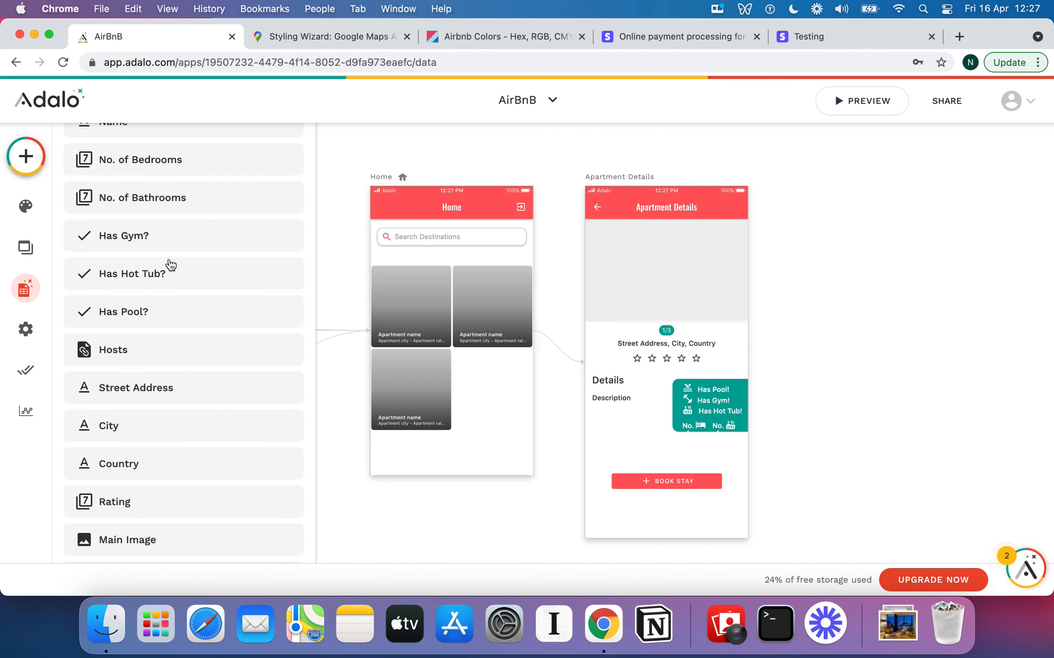
# Save 'This is a cool apartment looking over the bridge' as Tower Bridge Overlook's Description
pyautogui.scroll(5, 204, 244)
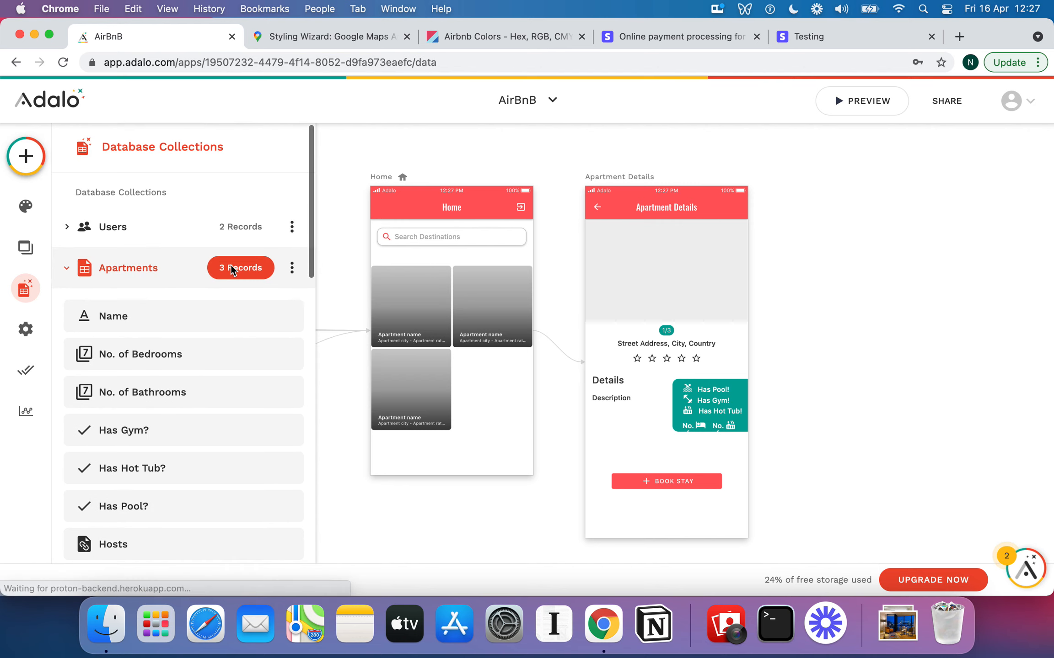
pyautogui.click(231, 268)
pyautogui.click(410, 298)
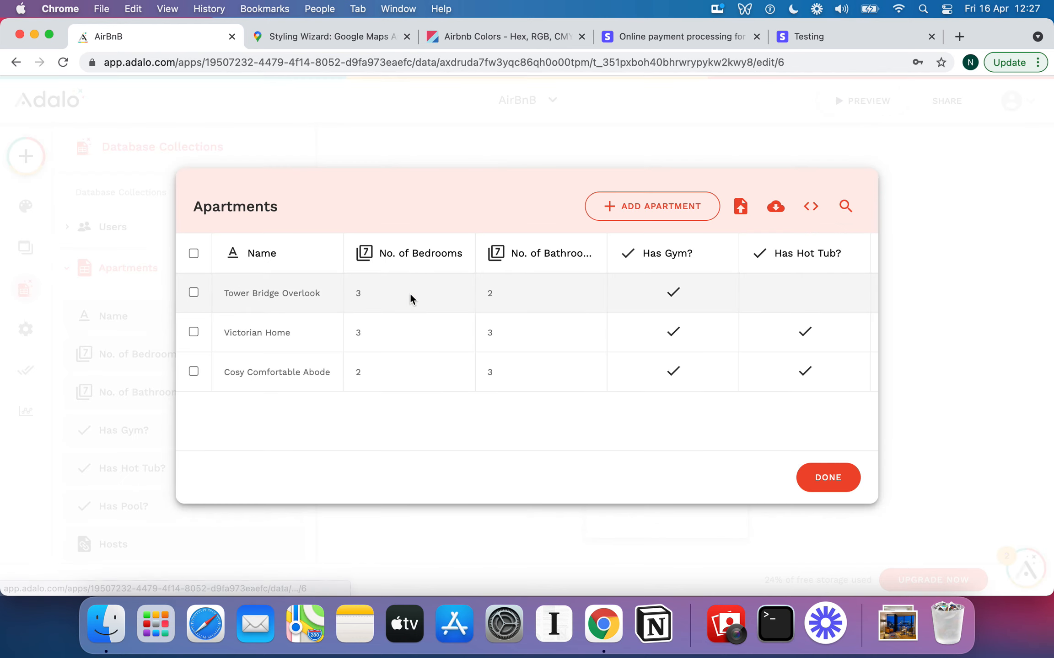
pyautogui.scroll(-10, 502, 332)
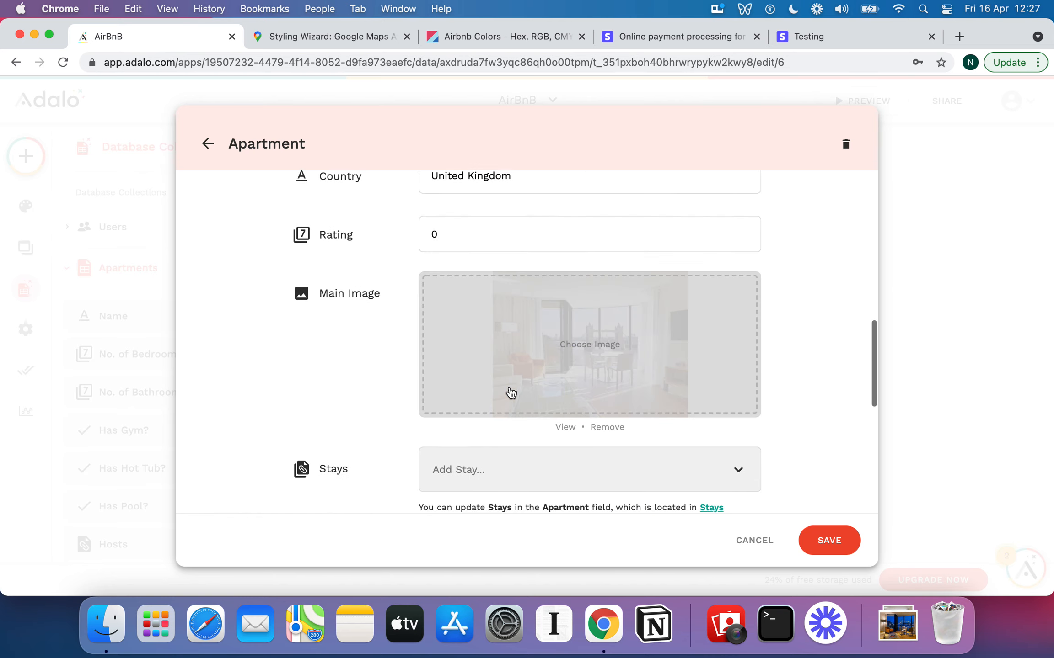
pyautogui.scroll(-10, 511, 393)
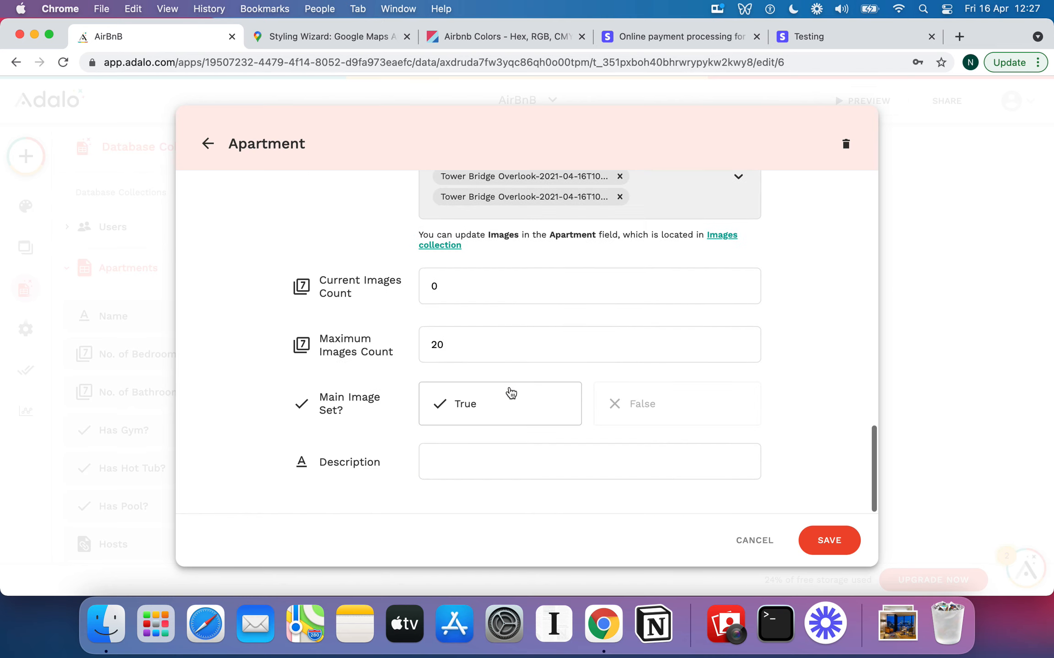
pyautogui.click(499, 459)
pyautogui.write('This is a cool apartme')
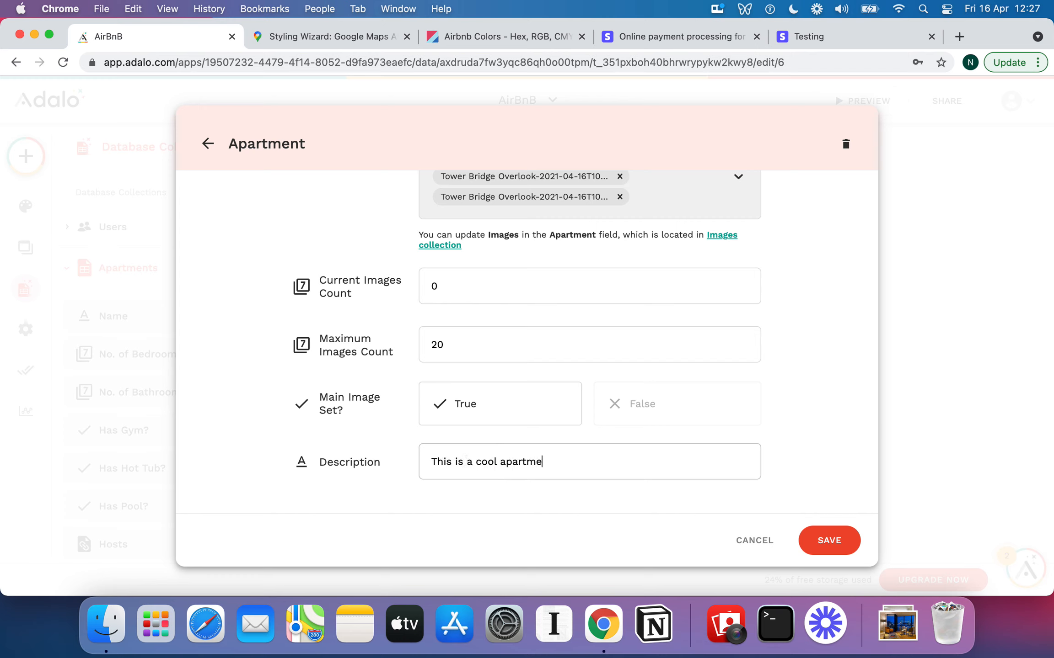
pyautogui.write('nt looking over the bridge')
pyautogui.click(829, 540)
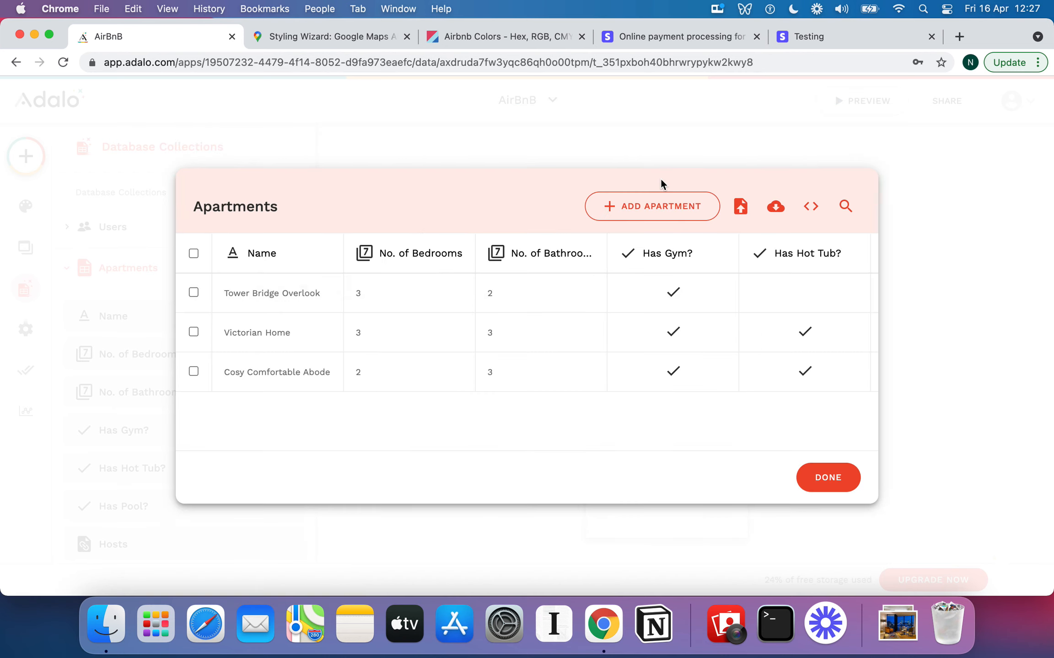
pyautogui.click(828, 478)
pyautogui.click(855, 300)
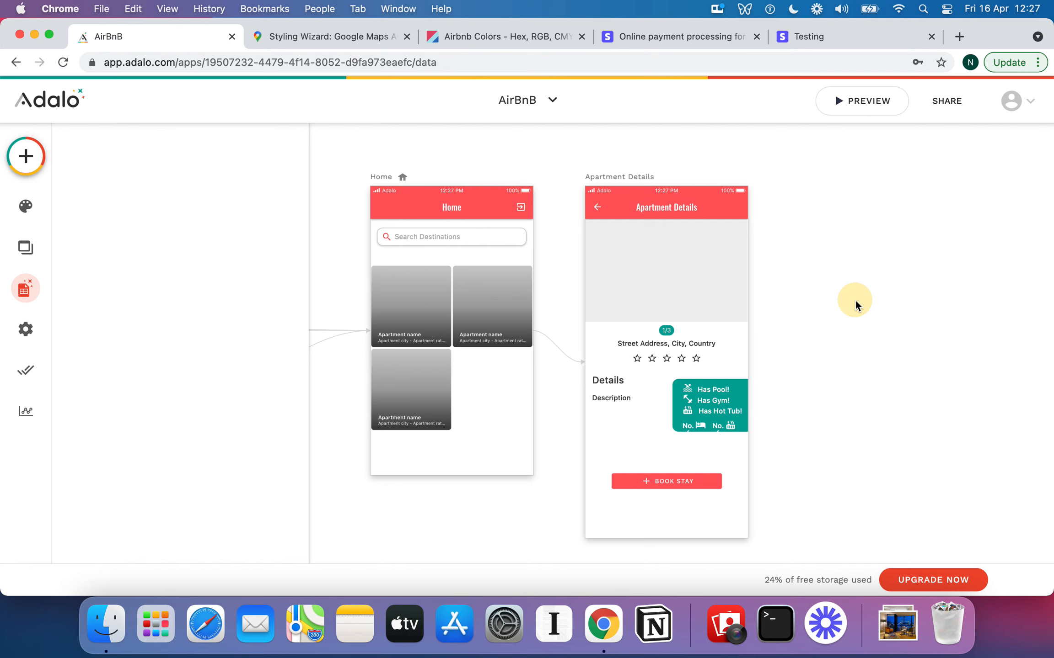
pyautogui.click(875, 102)
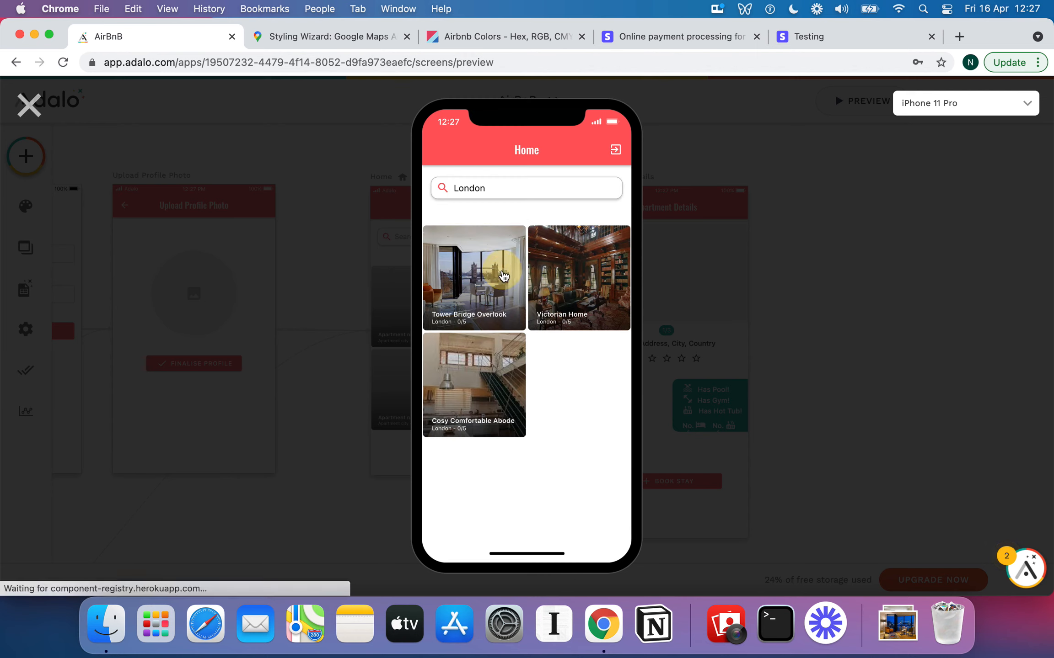
pyautogui.click(502, 272)
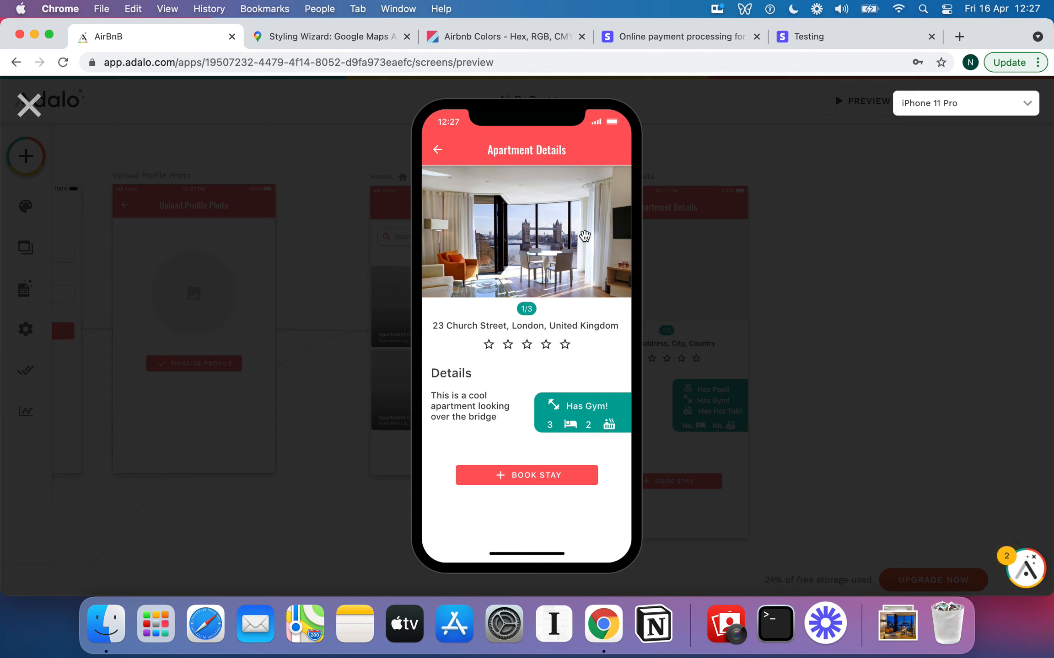
pyautogui.click(437, 150)
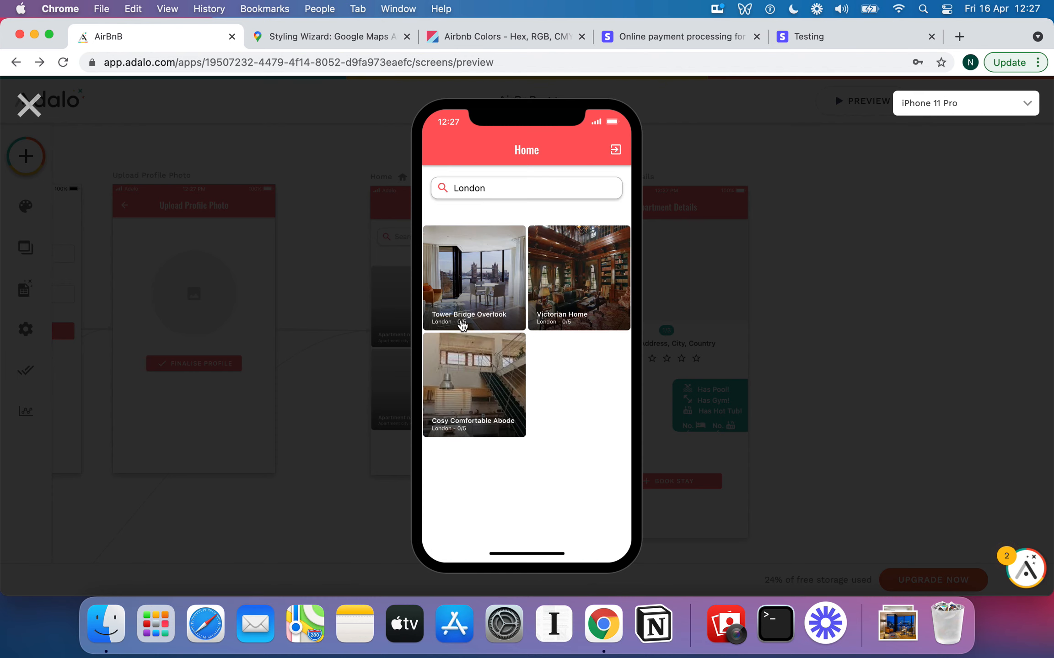
pyautogui.click(30, 112)
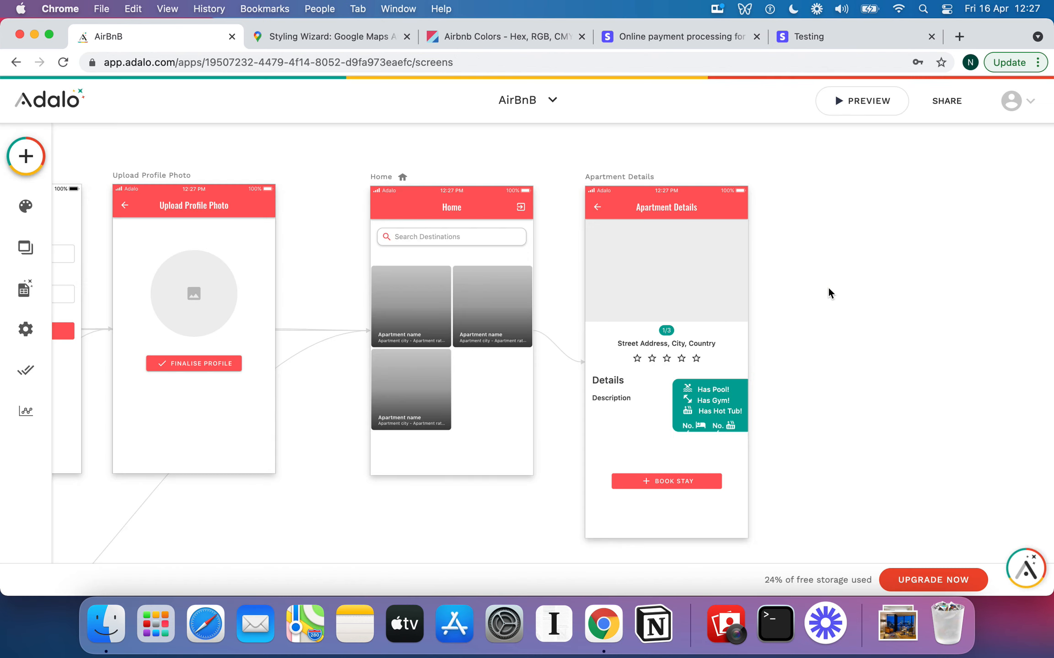
pyautogui.hscroll(1, 829, 289)
pyautogui.hscroll(1, 828, 287)
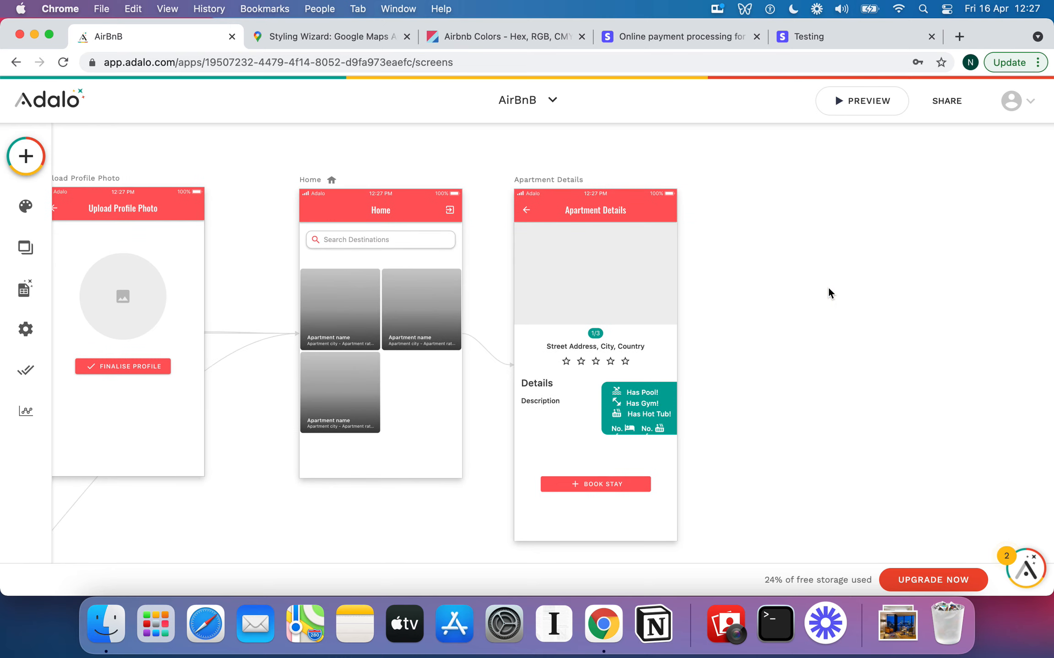
pyautogui.click(616, 478)
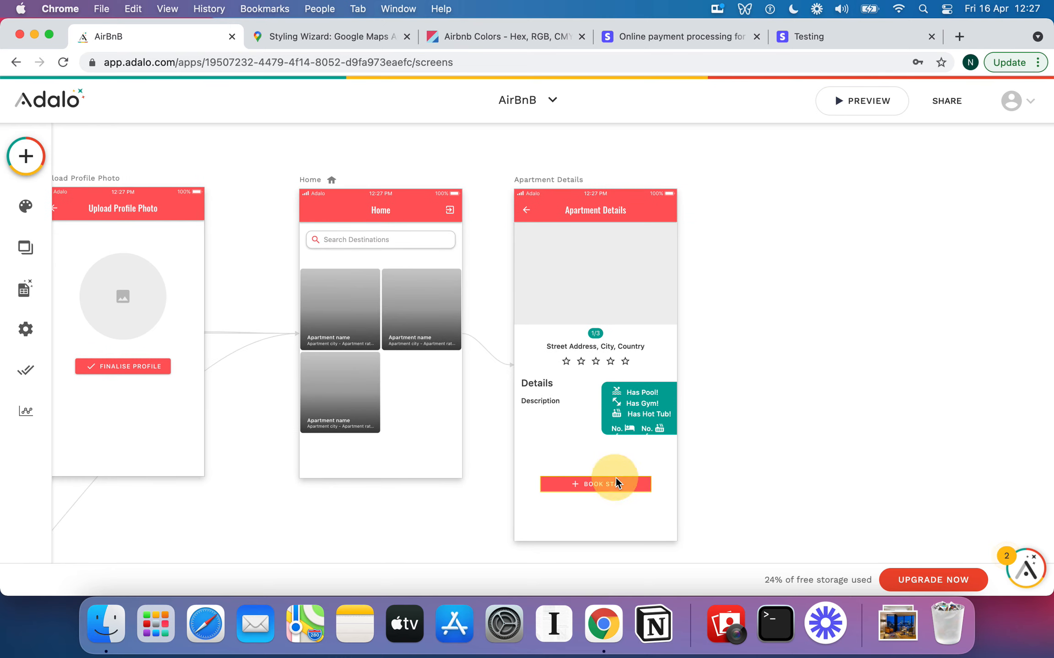
pyautogui.click(832, 324)
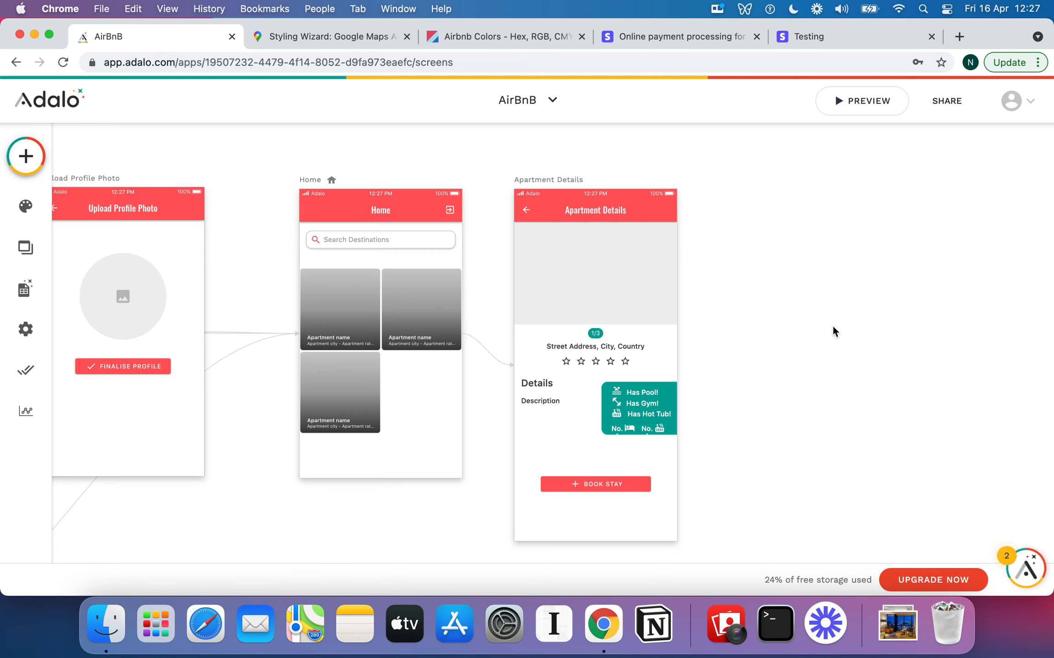